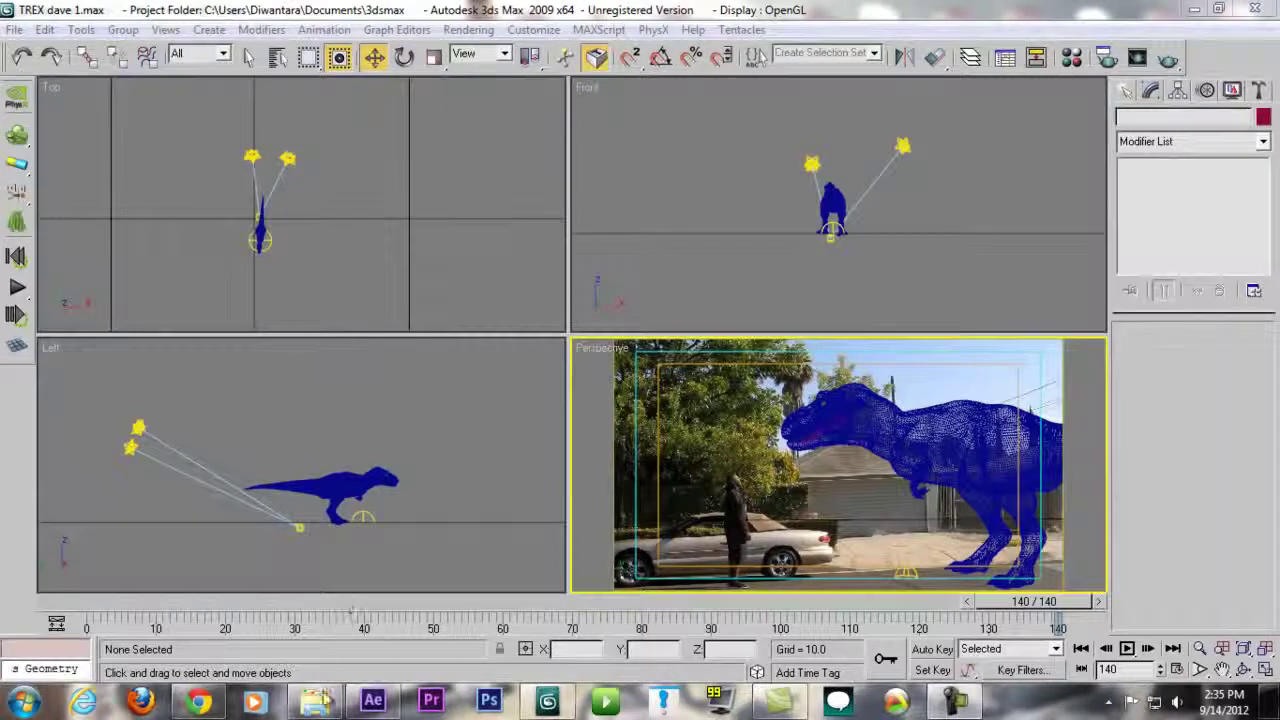
# Switch to the TUTORIAL REQUEST folder in the file explorer and look over the saved request images
pyautogui.click(316, 700)
pyautogui.moveTo(740, 104); pyautogui.dragTo(755, 122)
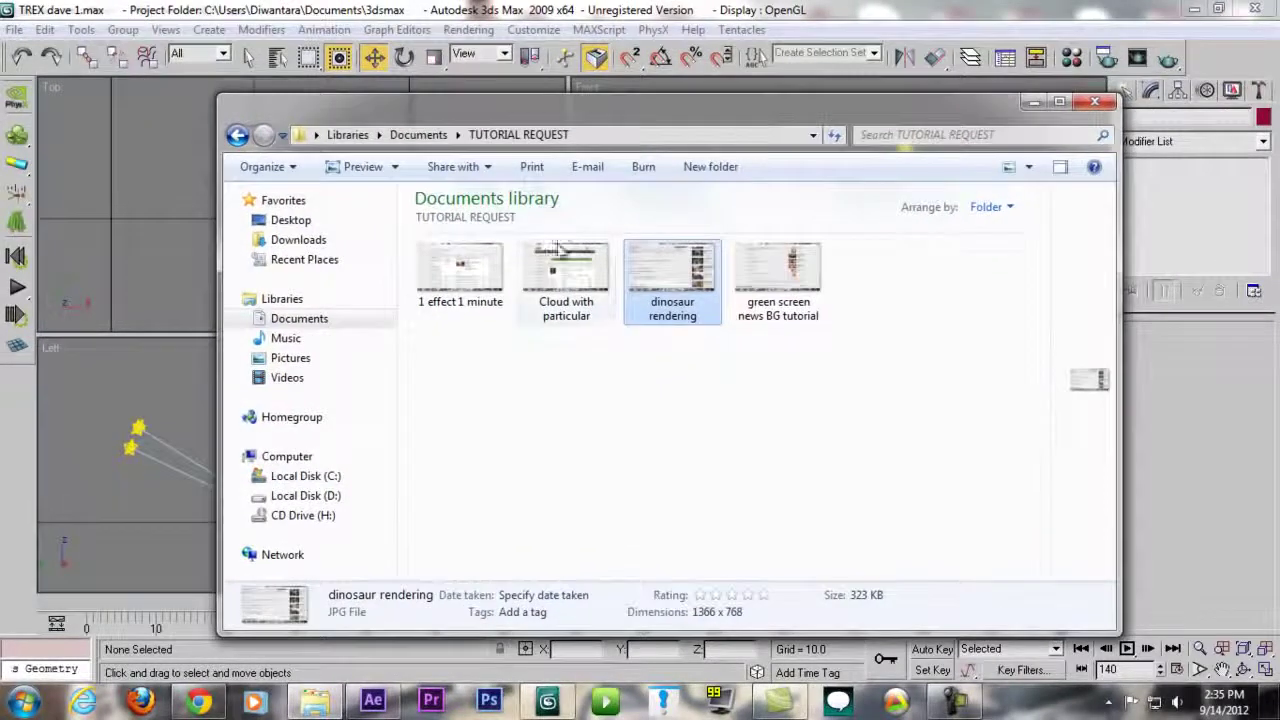
pyautogui.click(766, 443)
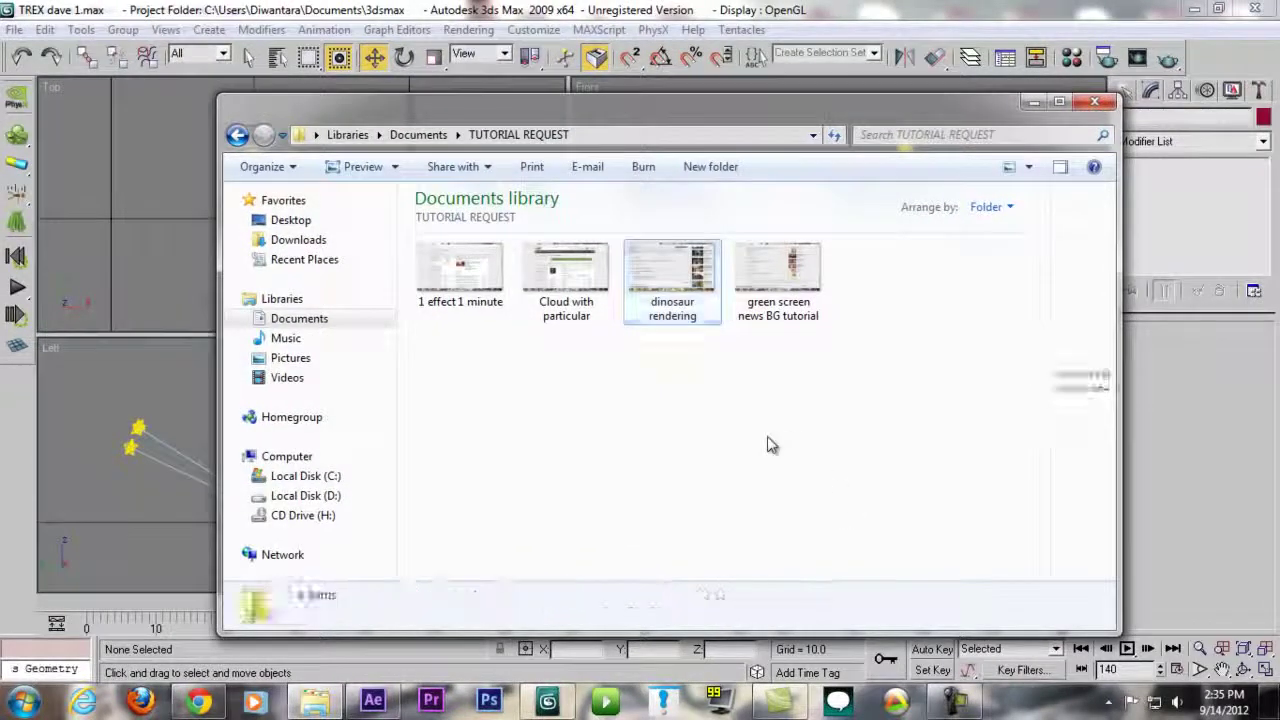
pyautogui.moveTo(462, 390); pyautogui.dragTo(830, 286)
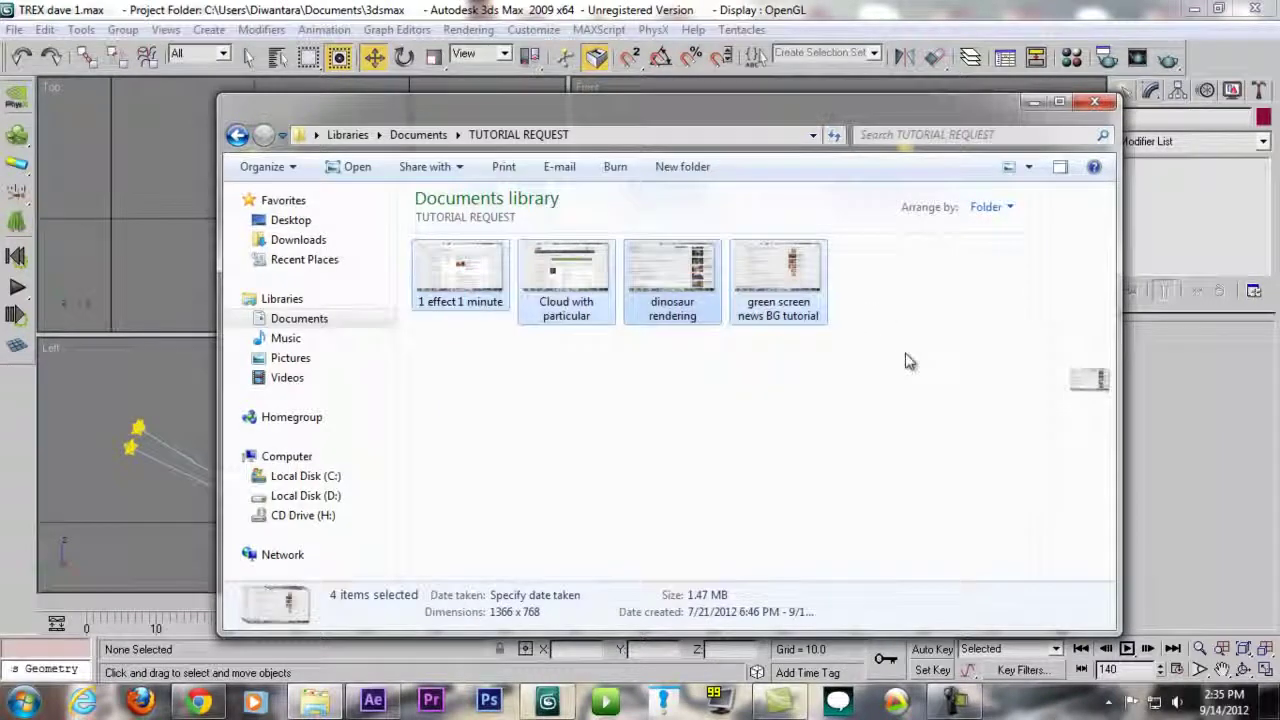
pyautogui.click(925, 385)
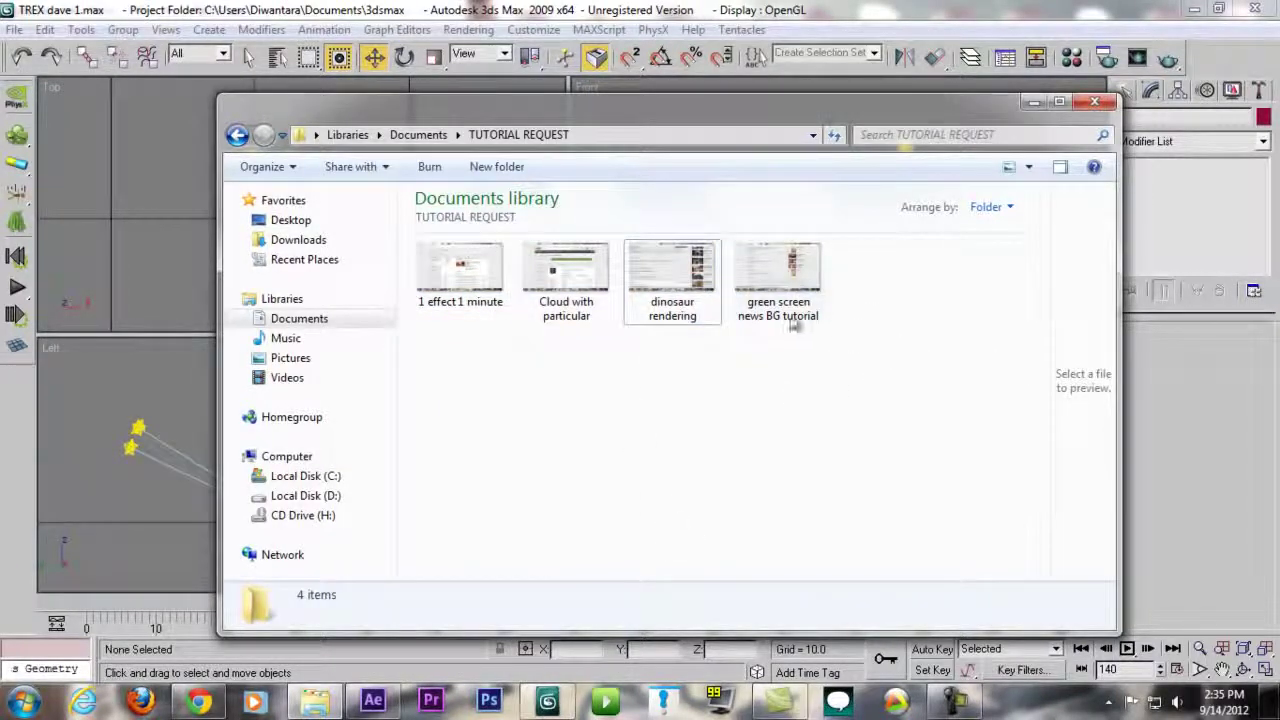
# Open the dinosaur rendering image, read the linked comment at a larger zoom, and close the image
pyautogui.doubleClick(669, 274)
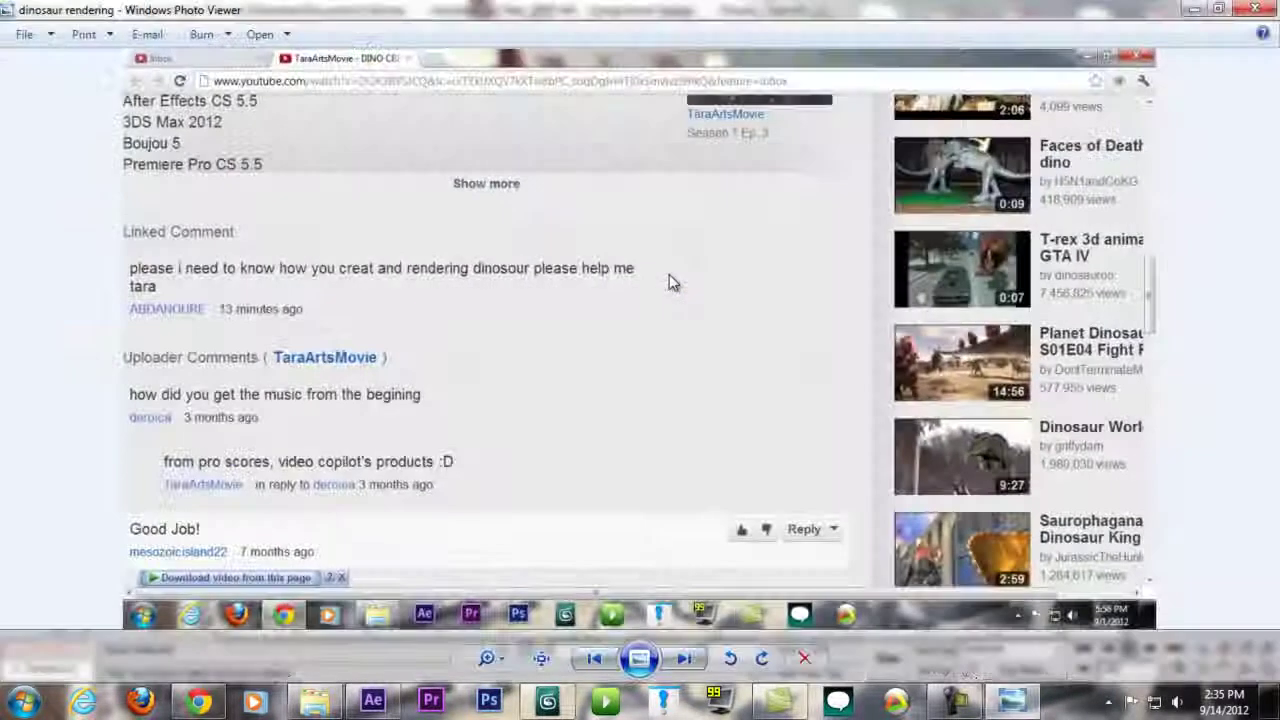
pyautogui.scroll(2, 571, 323)
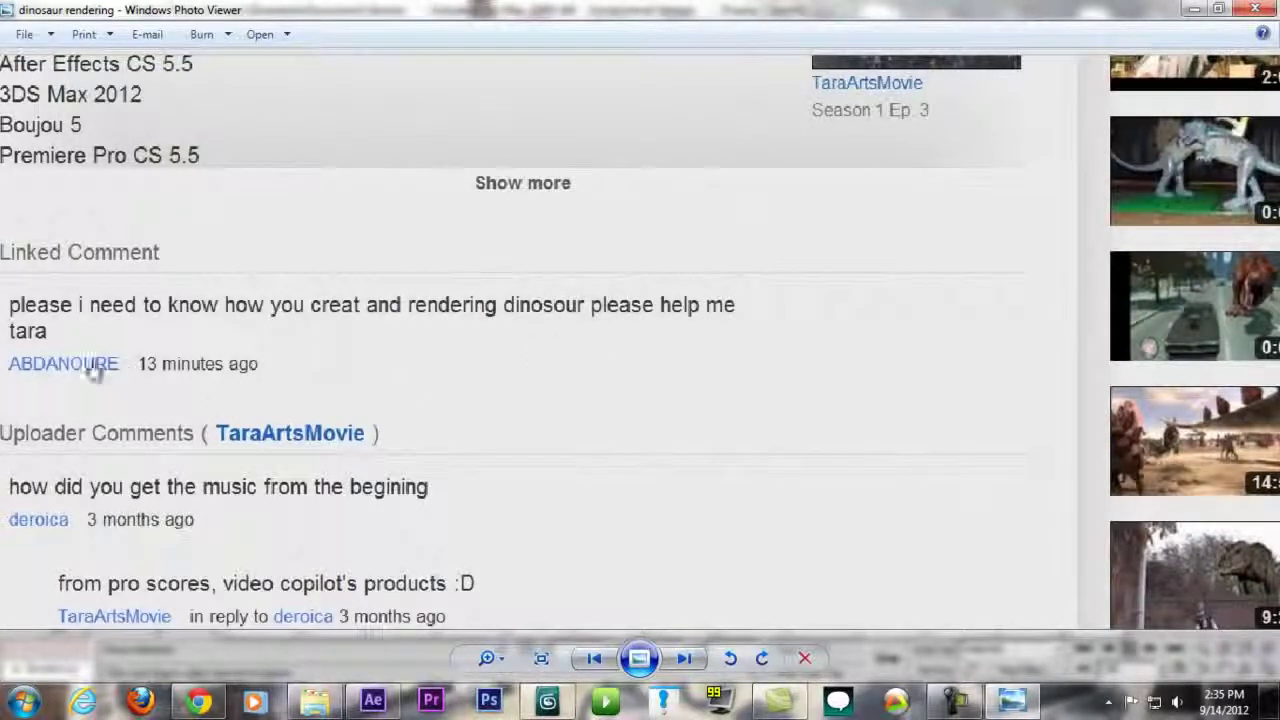
pyautogui.moveTo(406, 364)
pyautogui.mouseDown()
pyautogui.moveTo(400, 423)
pyautogui.moveTo(398, 379)
pyautogui.mouseUp()
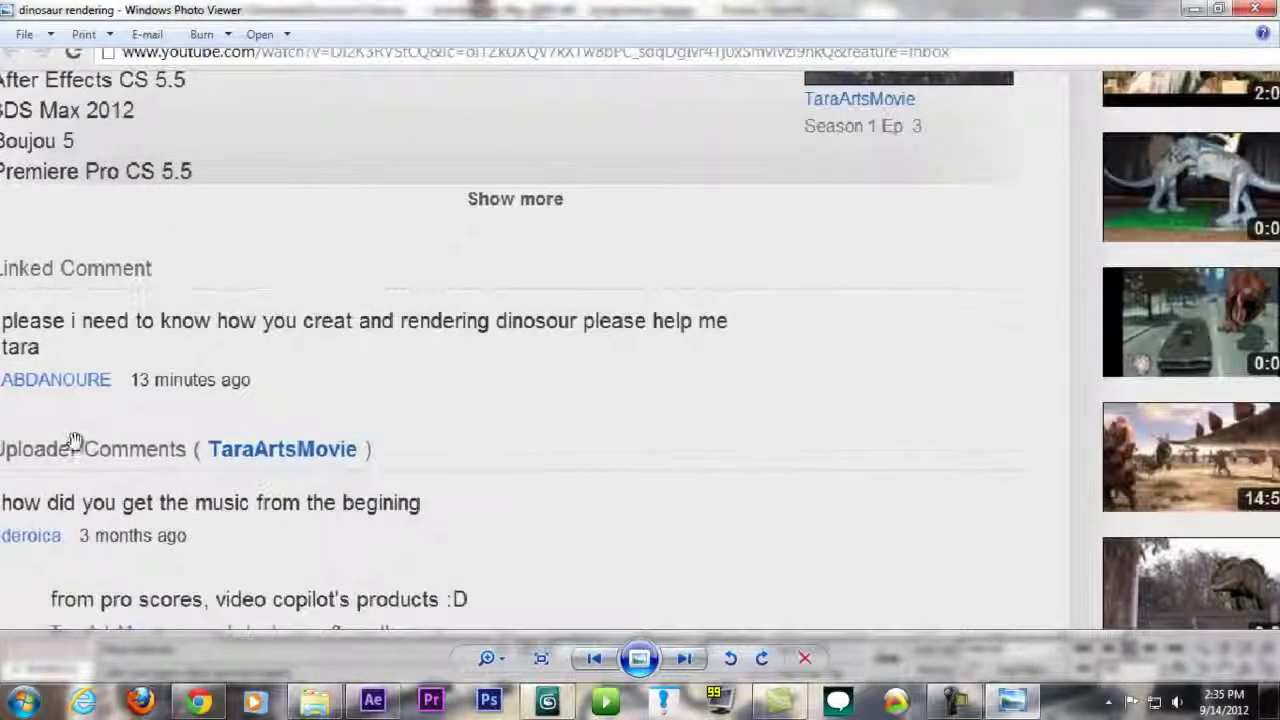
pyautogui.moveTo(75, 441); pyautogui.dragTo(158, 446)
pyautogui.scroll(-3, 698, 373)
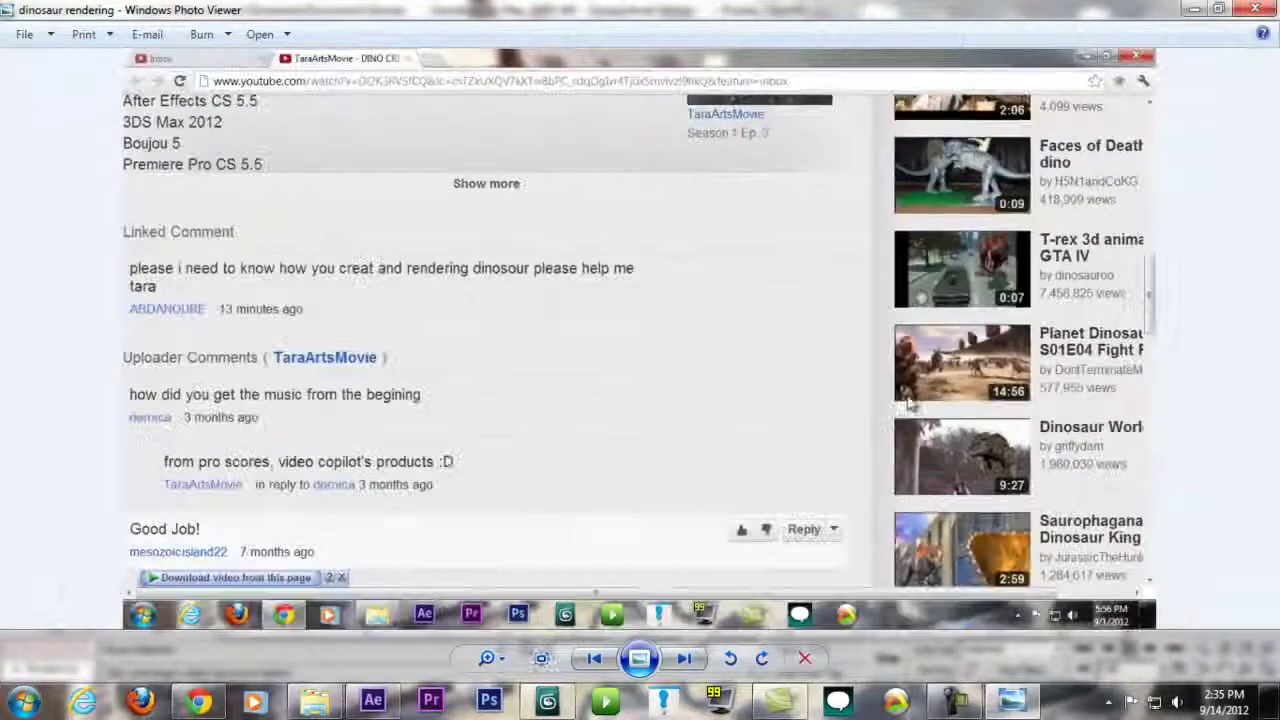
pyautogui.scroll(3, 810, 399)
pyautogui.click(1262, 9)
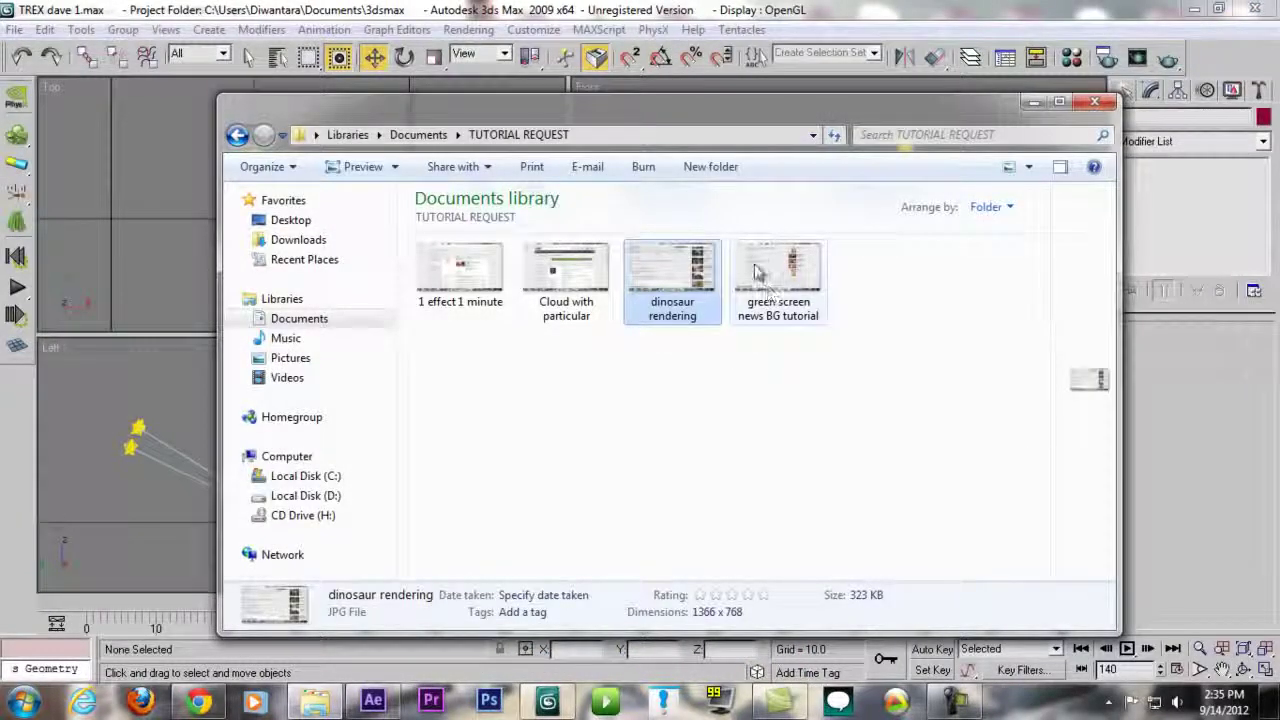
# Switch to Chrome, play the T-Rex shot in the Rex Security System video and pause it at 1:06
pyautogui.click(203, 710)
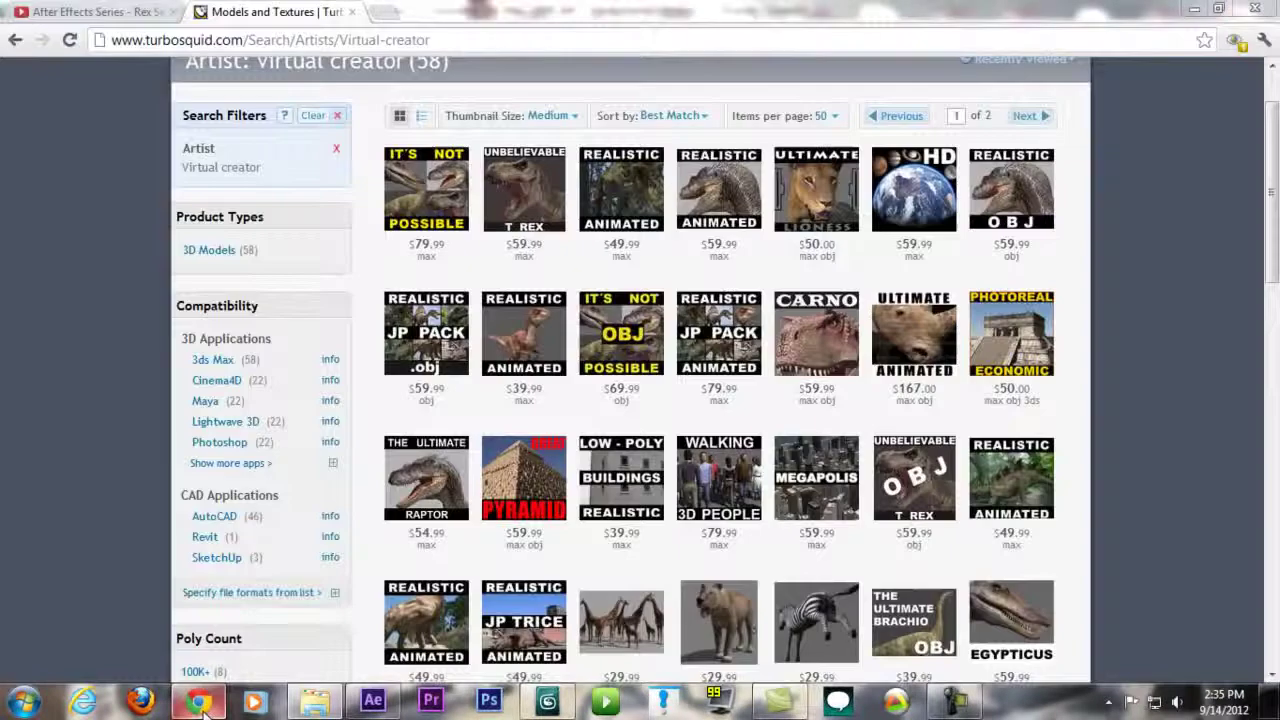
pyautogui.click(150, 12)
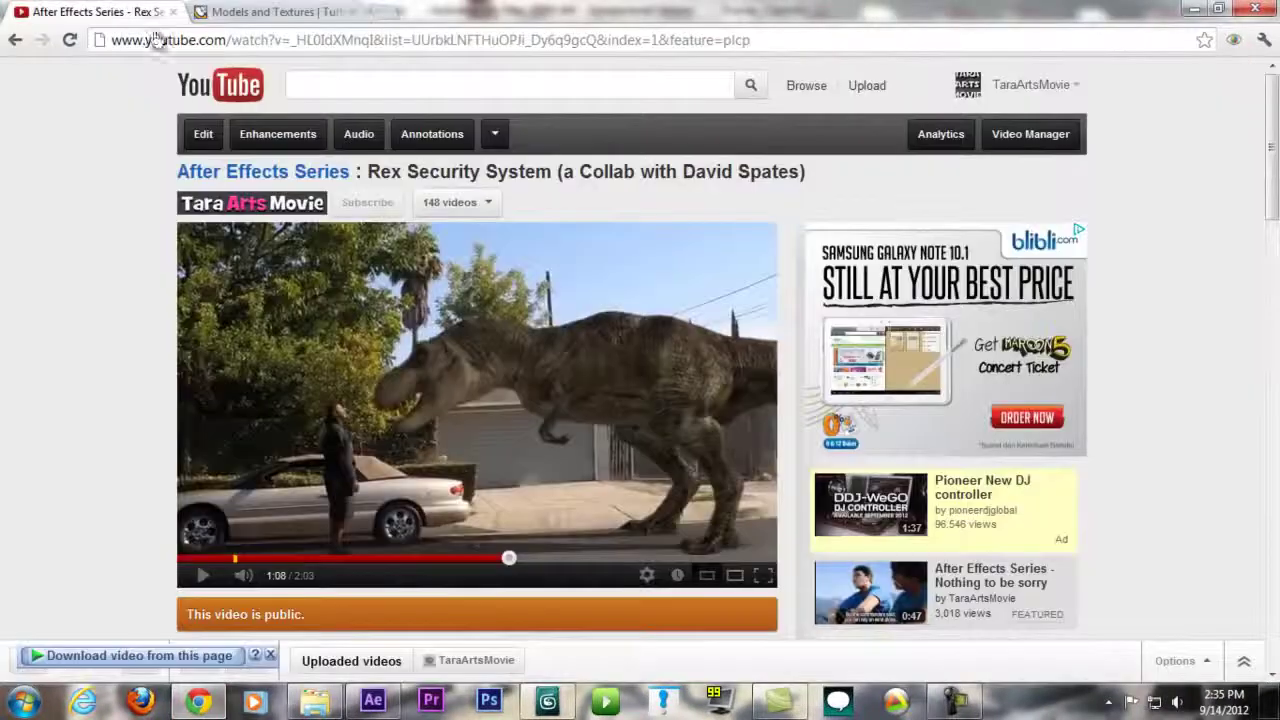
pyautogui.click(475, 561)
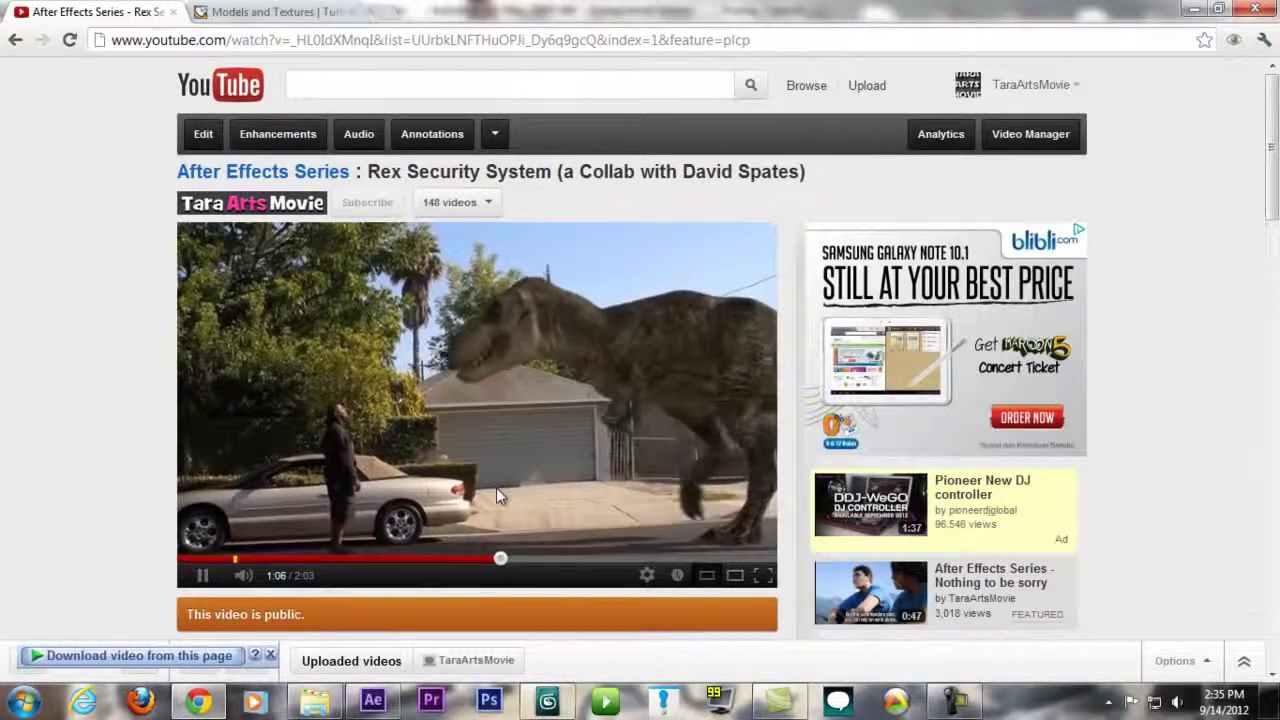
pyautogui.click(496, 487)
pyautogui.scroll(-3, 361, 413)
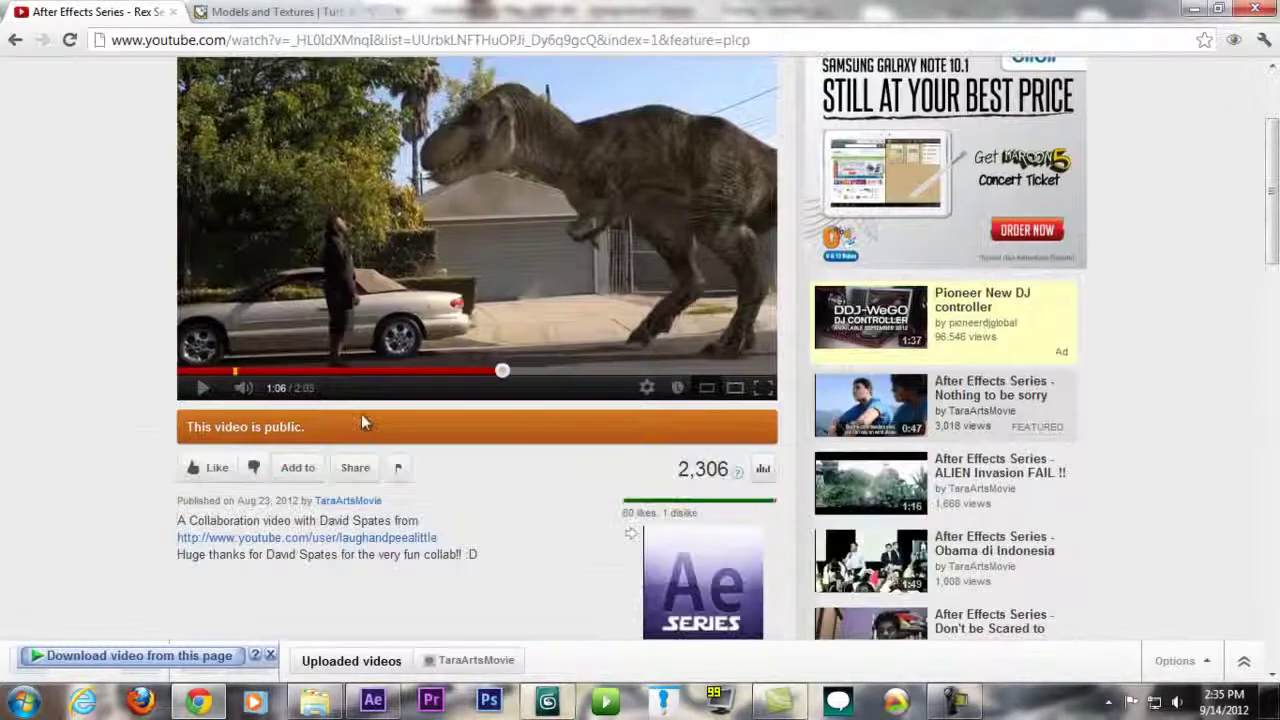
# Open the collaborator's channel link from the video description in a new tab, look over the channel page, and close it
pyautogui.rightClick(424, 537)
pyautogui.click(480, 544)
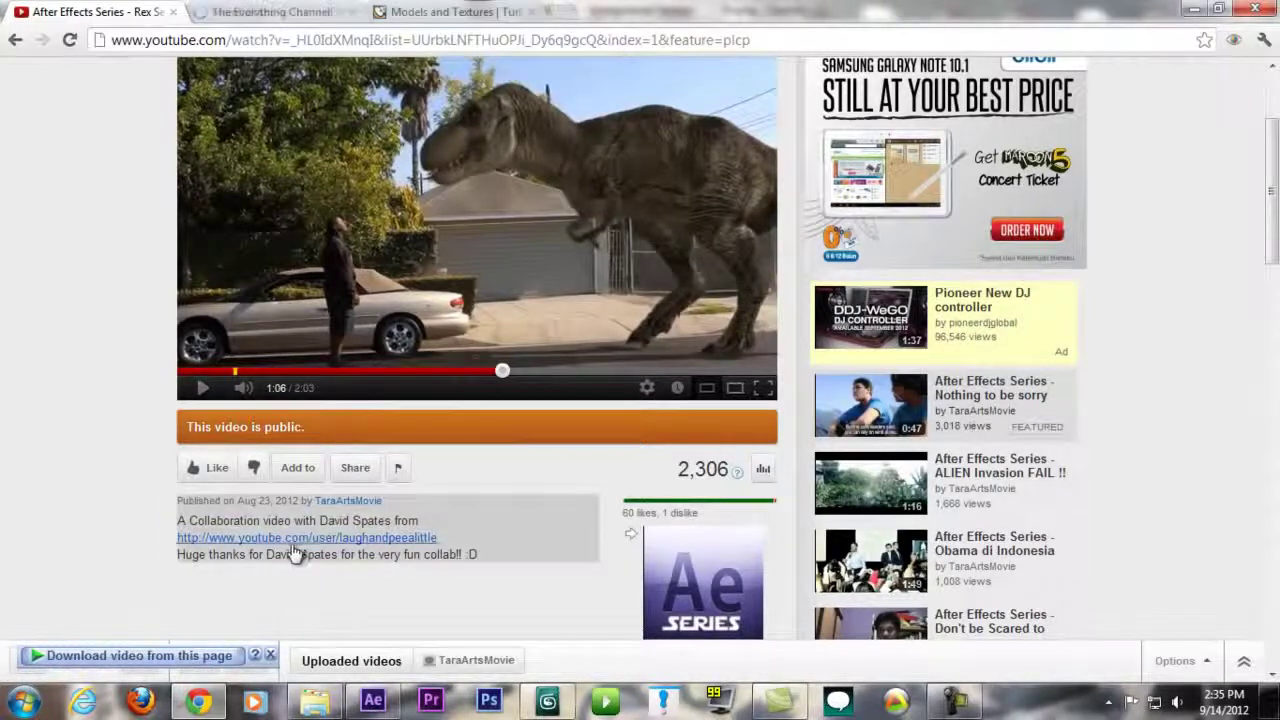
pyautogui.scroll(3, 300, 510)
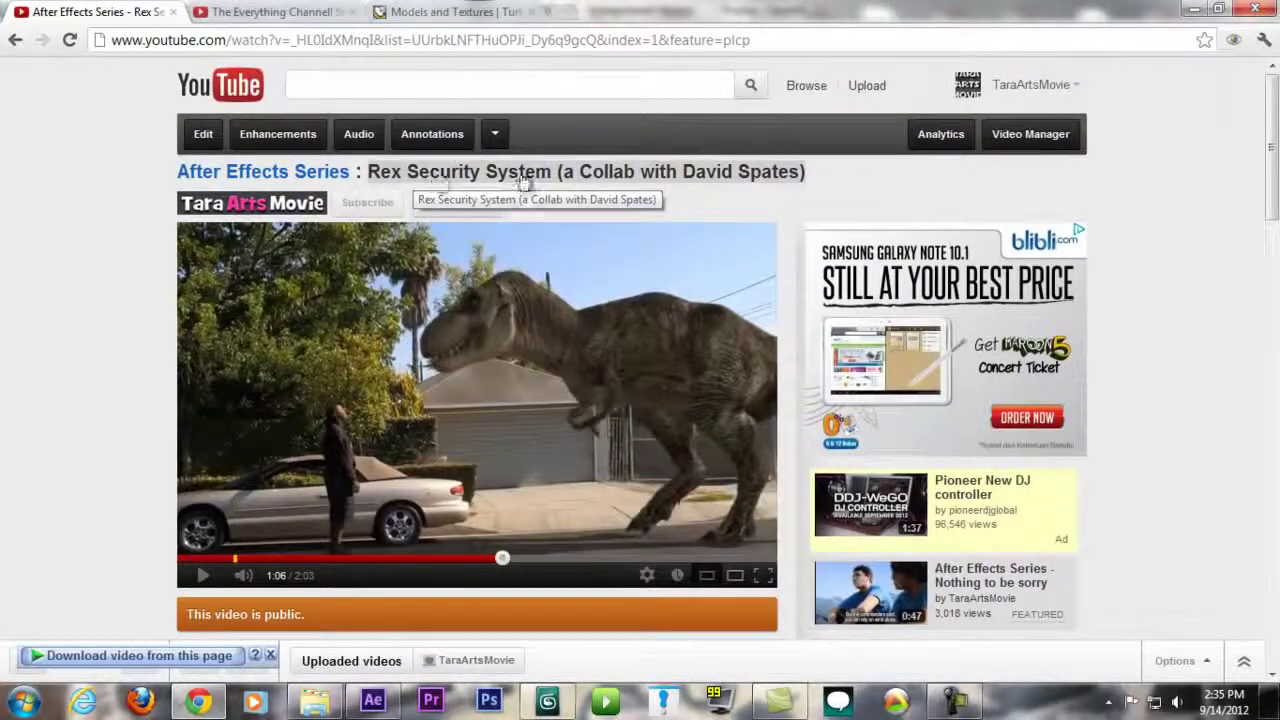
pyautogui.scroll(-2, 350, 515)
pyautogui.click(285, 11)
pyautogui.scroll(-6, 371, 434)
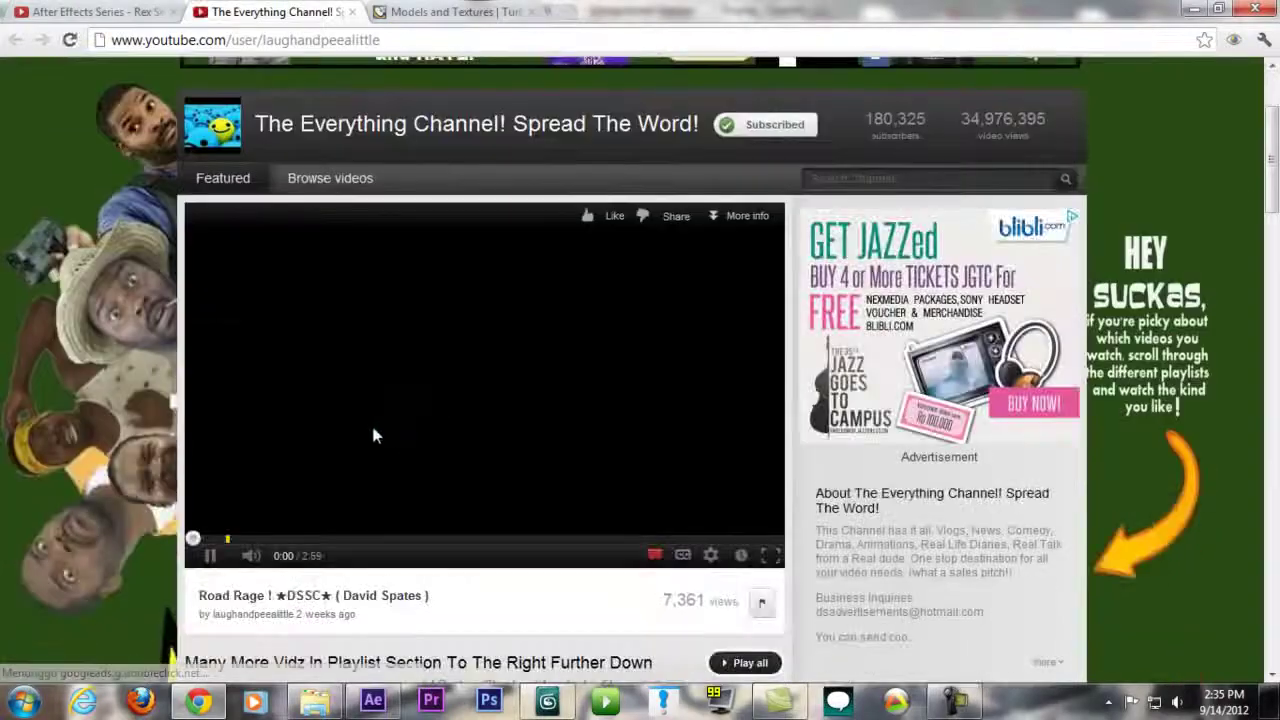
pyautogui.scroll(4, 167, 451)
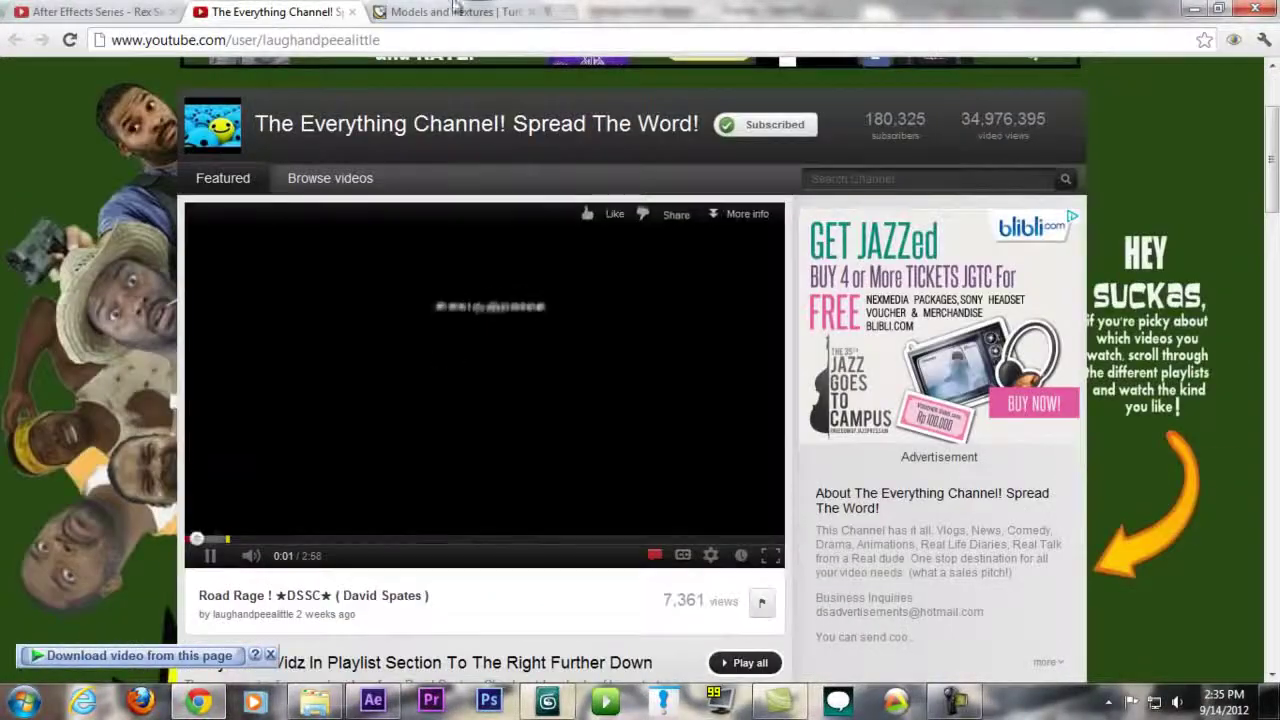
pyautogui.hotkey('ctrl', 'w')
# Advance the Rex Security System video to 1:08, play it briefly and pause it
pyautogui.scroll(2, 378, 472)
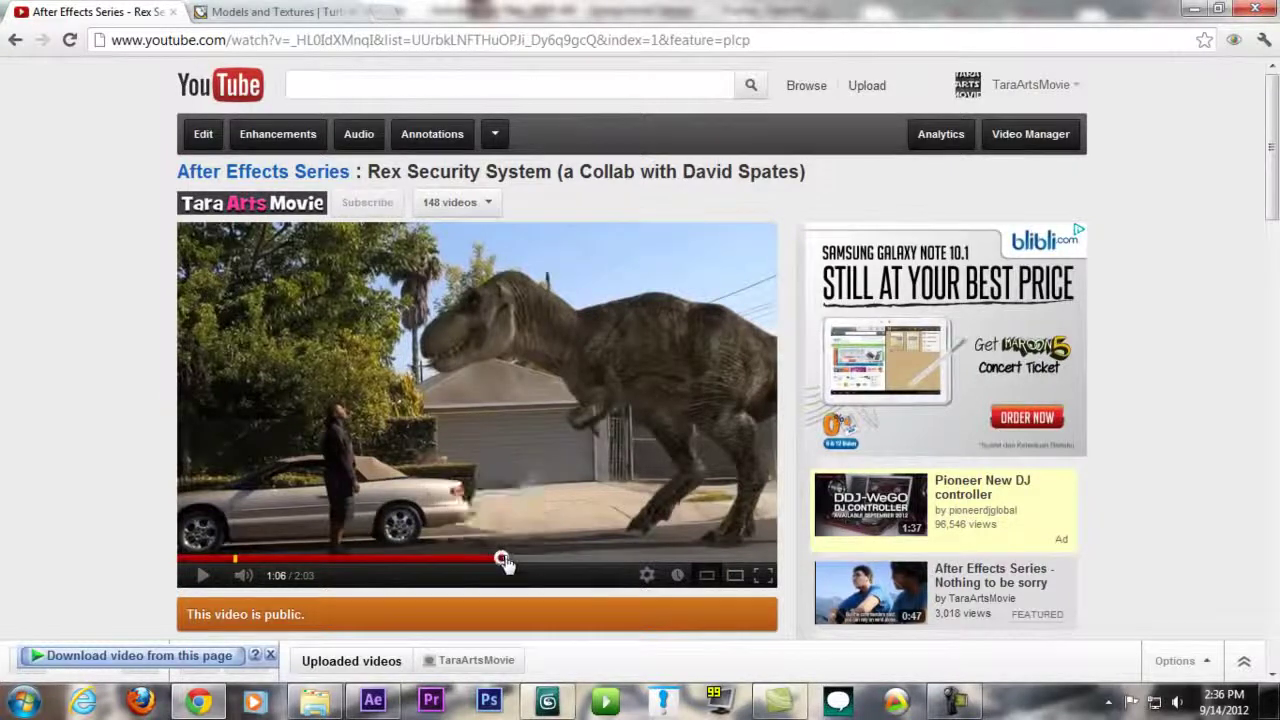
pyautogui.moveTo(503, 559)
pyautogui.mouseDown()
pyautogui.moveTo(520, 565)
pyautogui.moveTo(508, 560)
pyautogui.mouseUp()
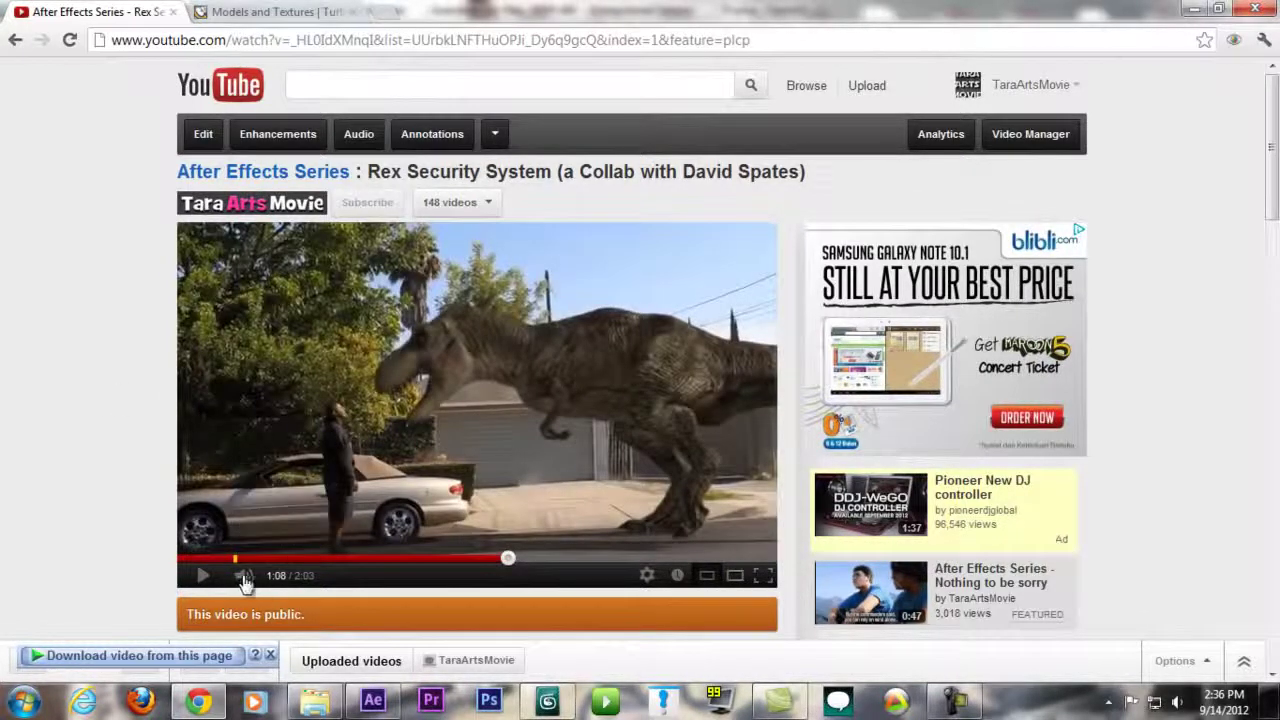
pyautogui.click(204, 579)
pyautogui.click(200, 578)
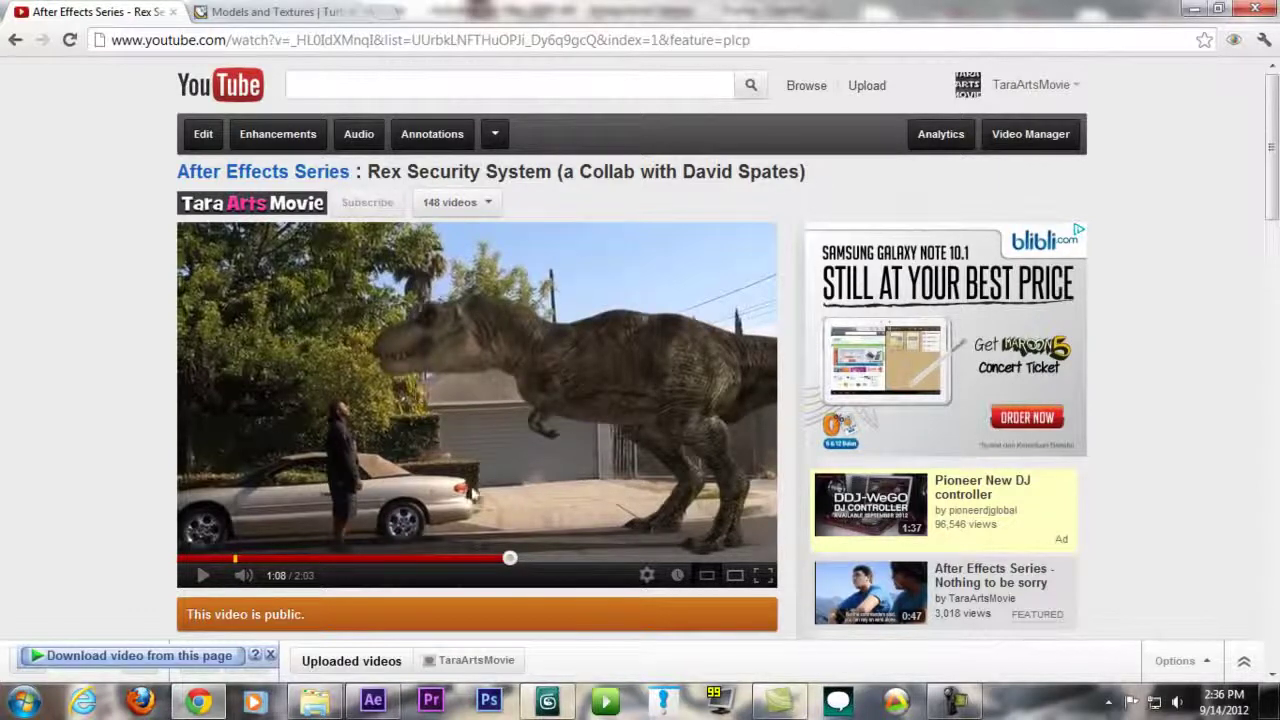
# View the T-Rex scene in 3ds Max and its composite in After Effects, then return to Chrome
pyautogui.click(548, 700)
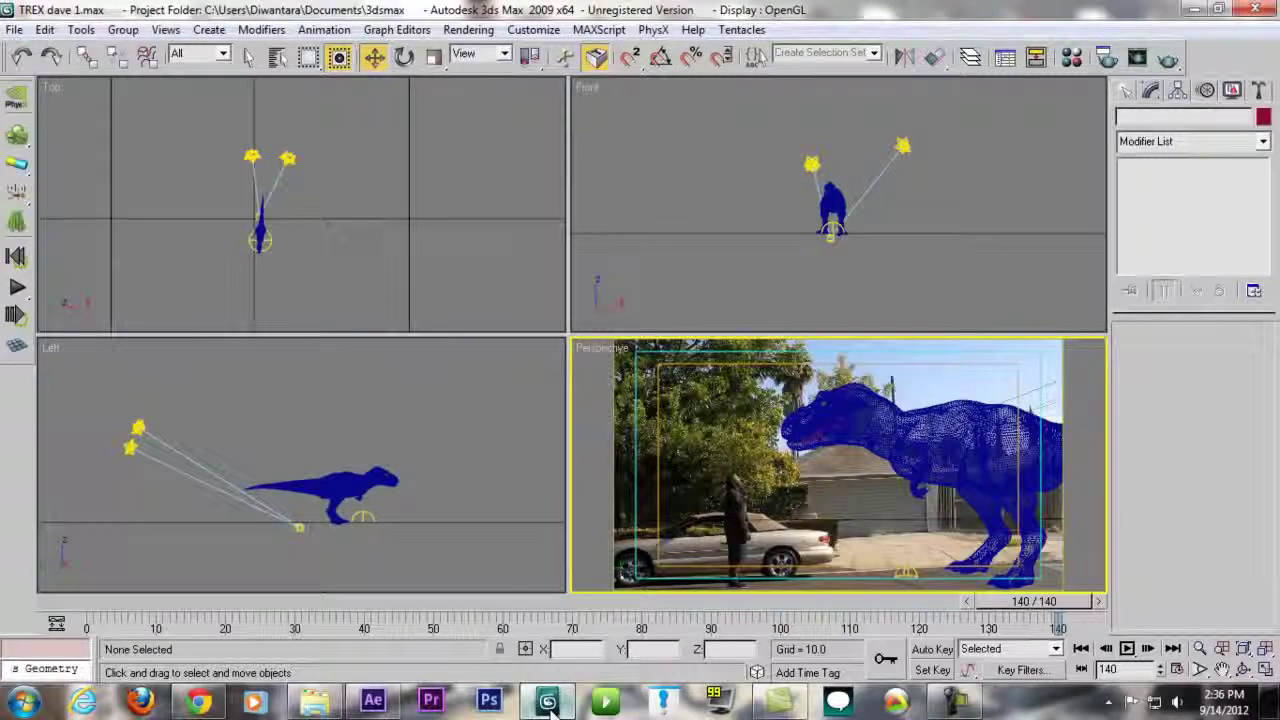
pyautogui.click(373, 700)
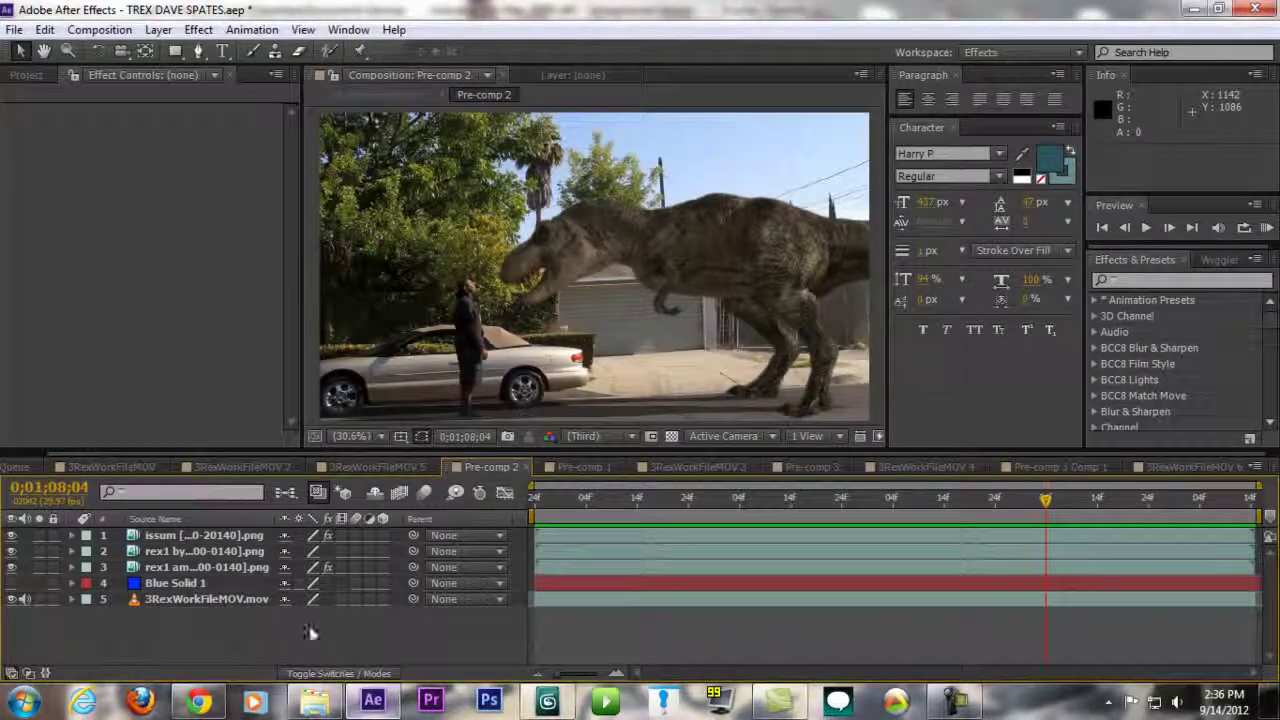
pyautogui.click(200, 700)
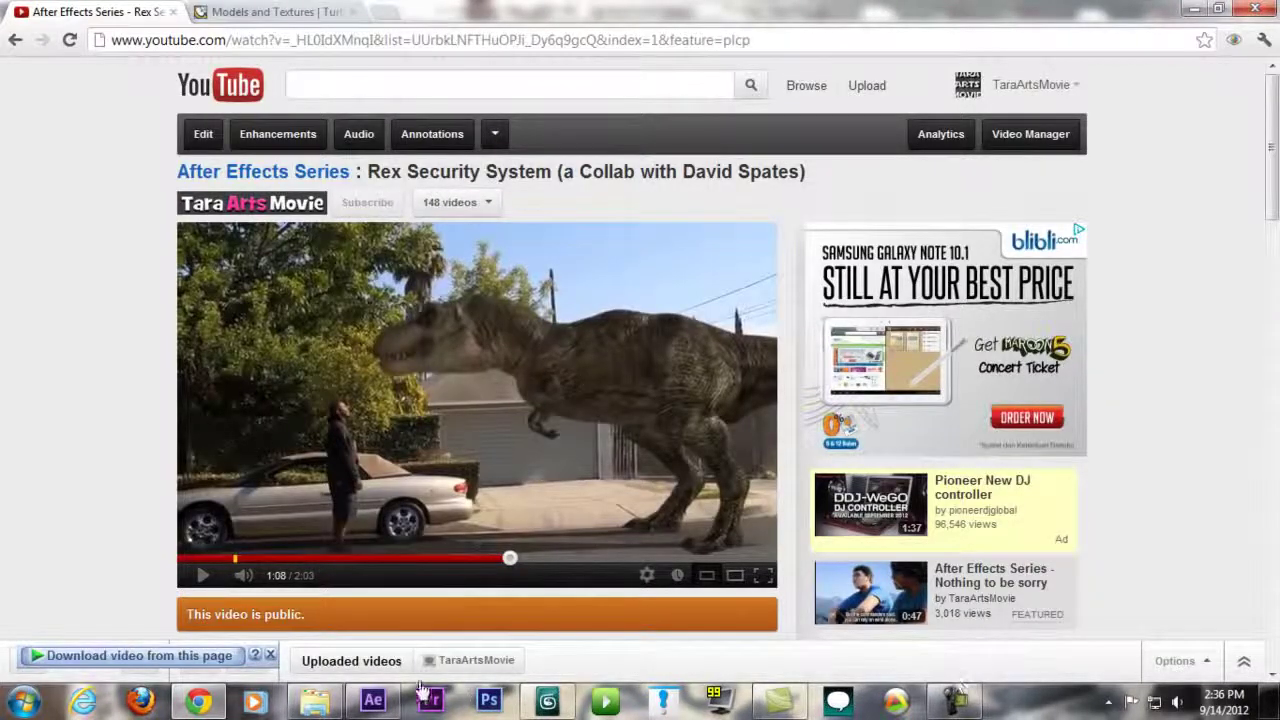
# Reopen the dinosaur rendering request image from the folder, close it, and go back to the video page
pyautogui.click(315, 700)
pyautogui.doubleClick(648, 292)
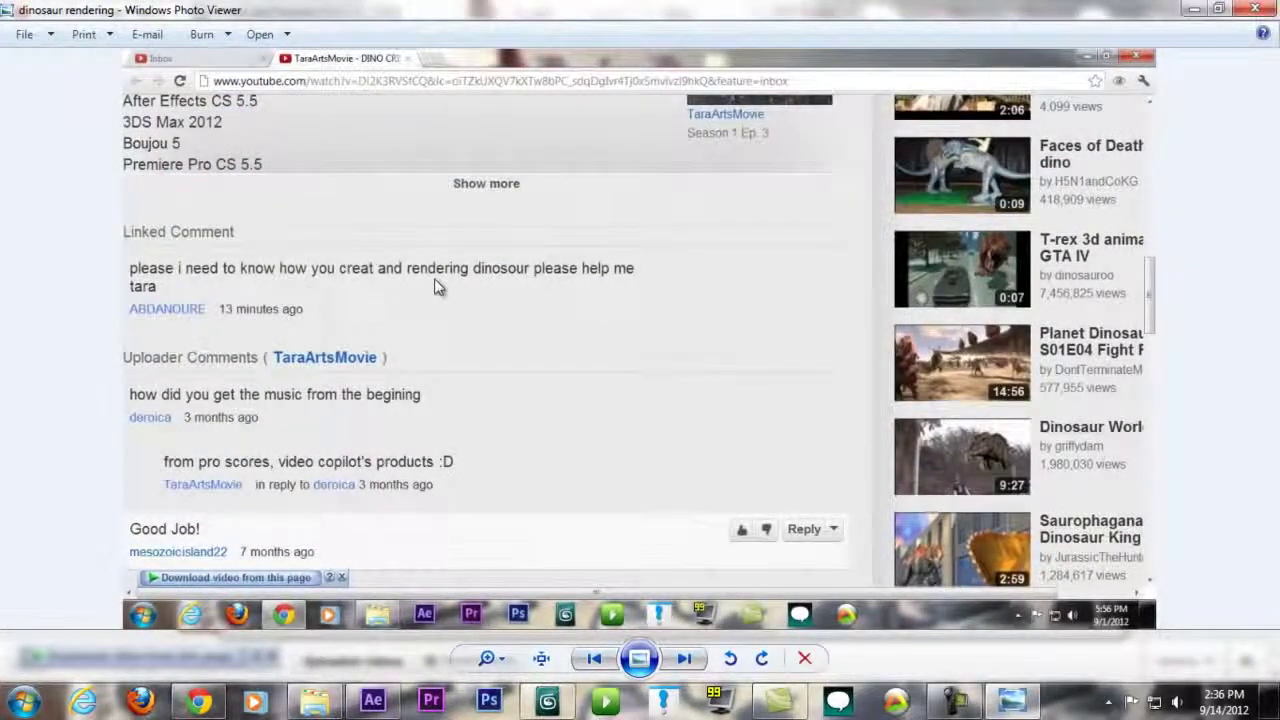
pyautogui.click(1255, 9)
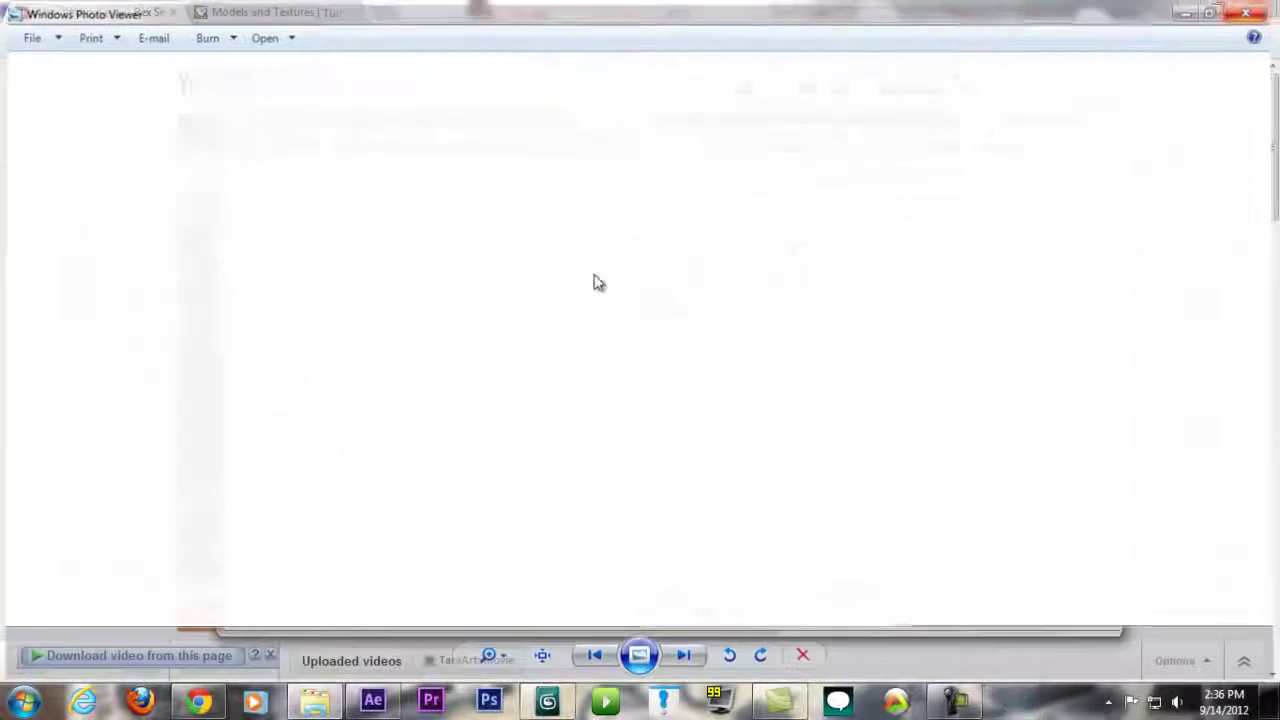
pyautogui.click(690, 55)
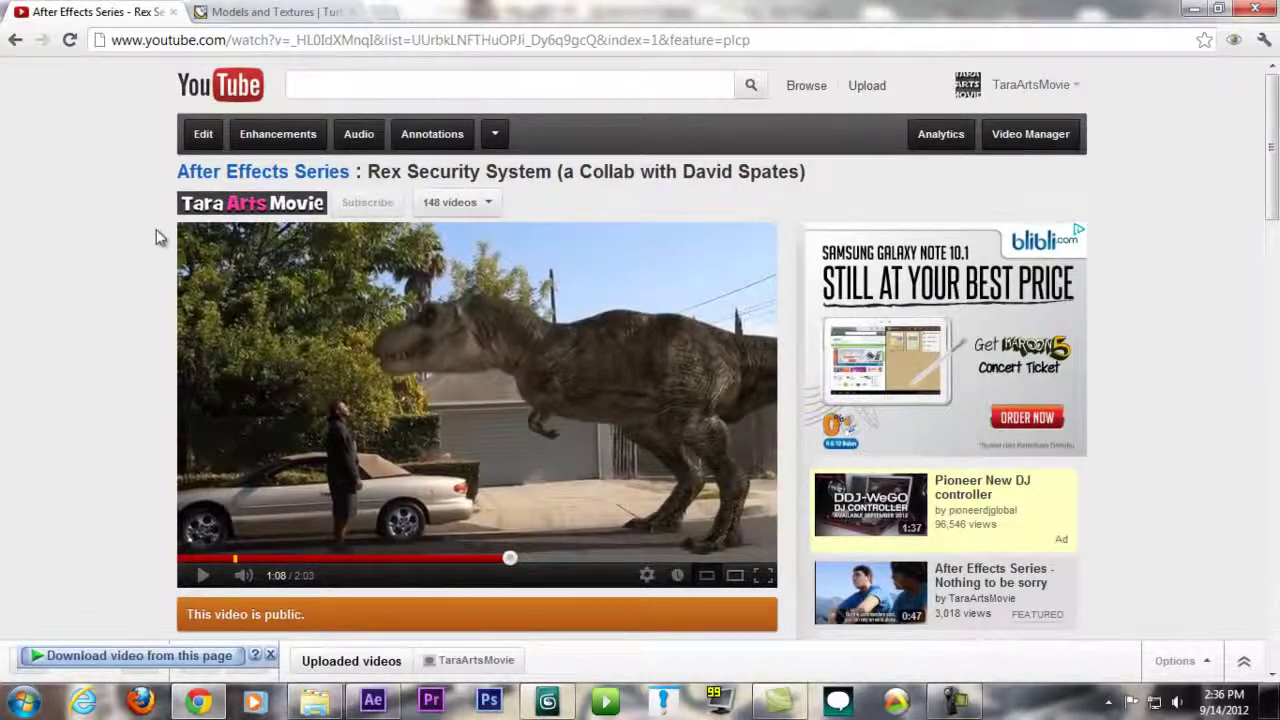
# Browse the Virtual creator artist's 3D model listing on TurboSquid
pyautogui.click(268, 10)
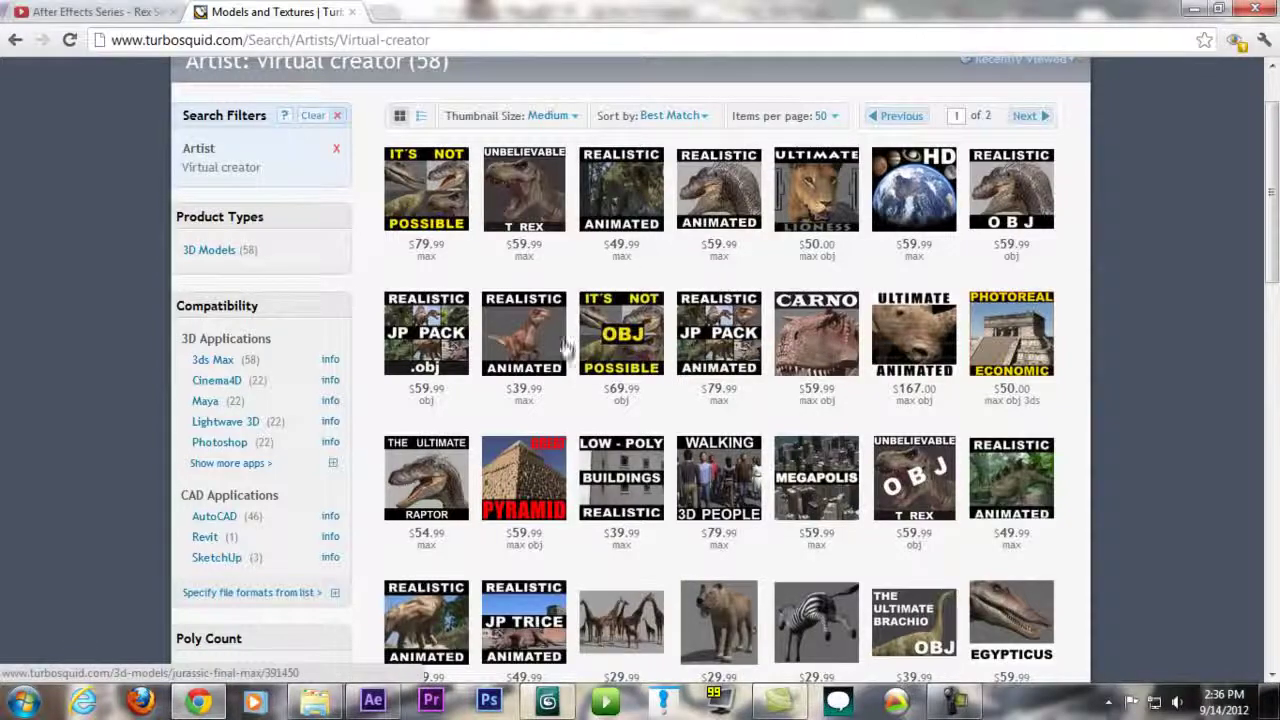
pyautogui.scroll(2, 1272, 200)
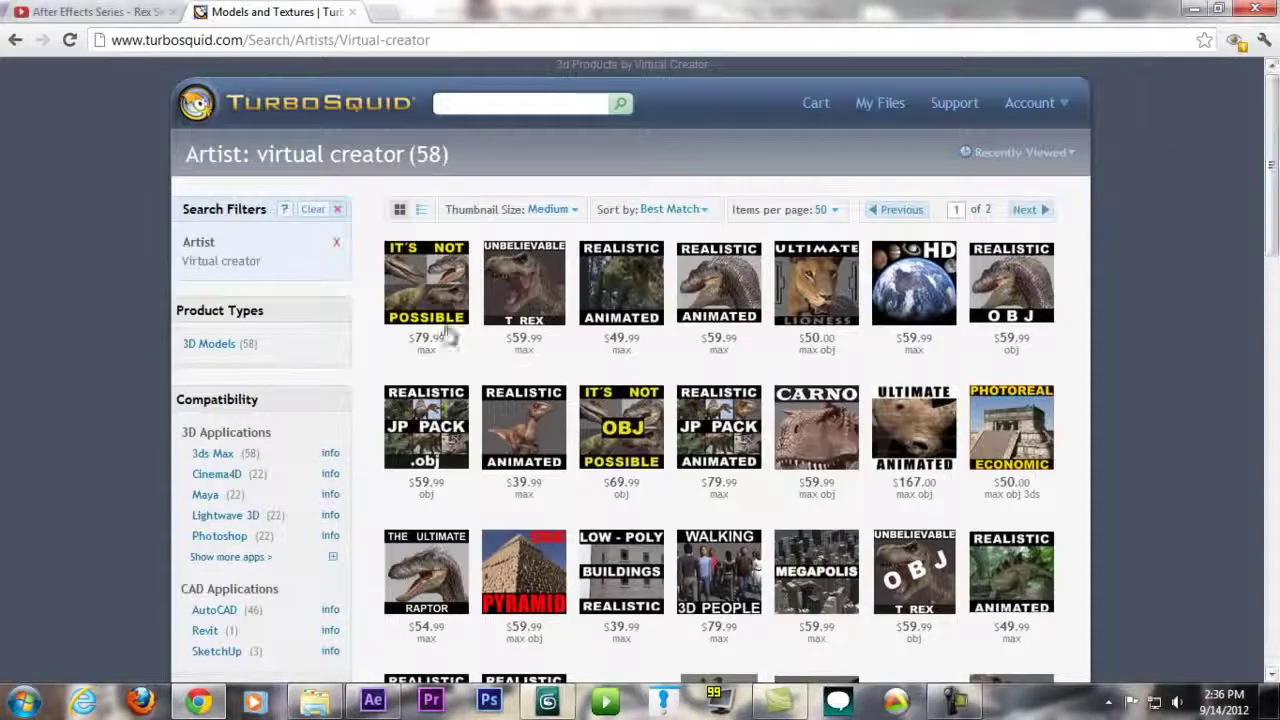
pyautogui.scroll(-10, 447, 335)
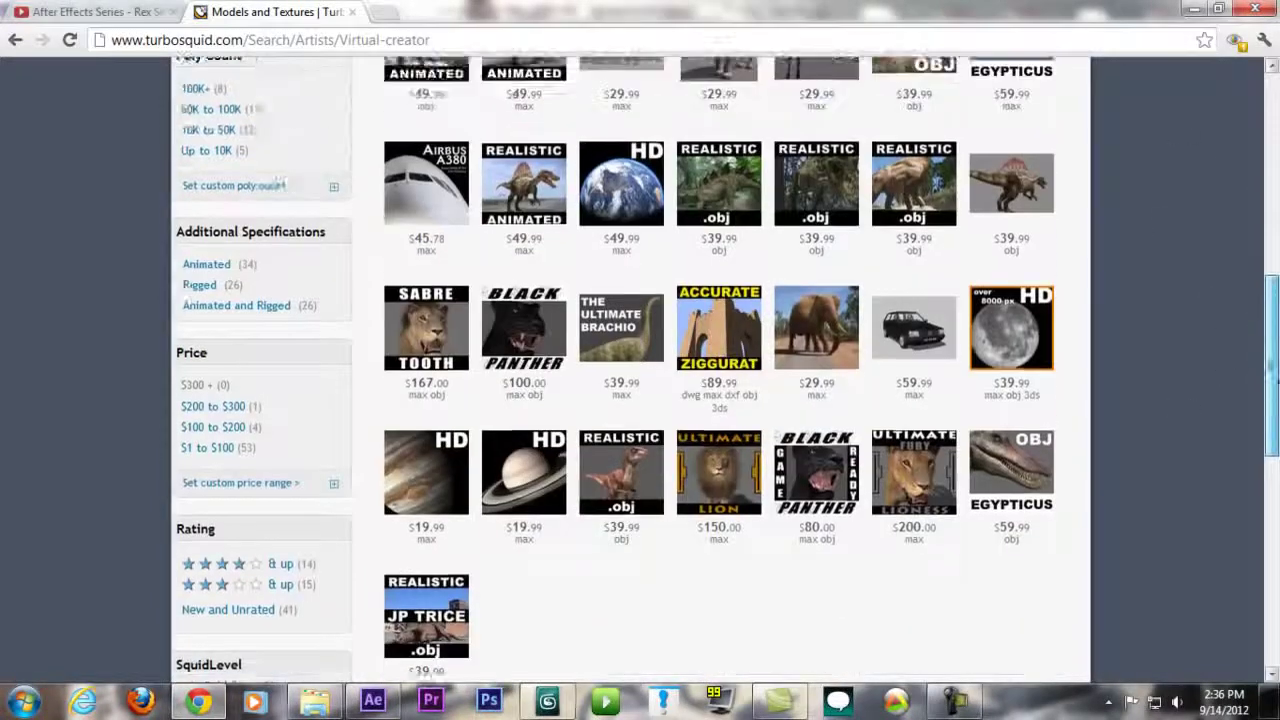
pyautogui.scroll(10, 283, 185)
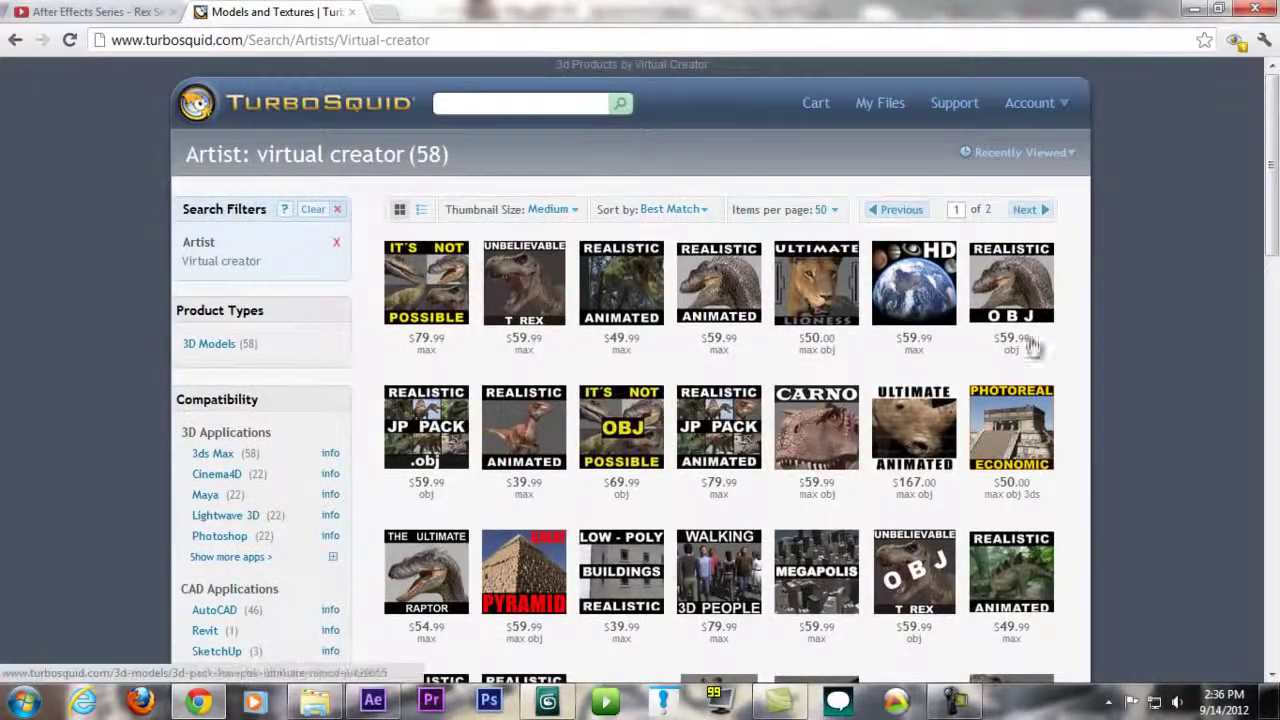
# Open the Unbelievable T Rex model in a new tab, examine its preview and 3D model specifications, and return to the artist listing
pyautogui.rightClick(530, 285)
pyautogui.click(575, 290)
pyautogui.click(457, 11)
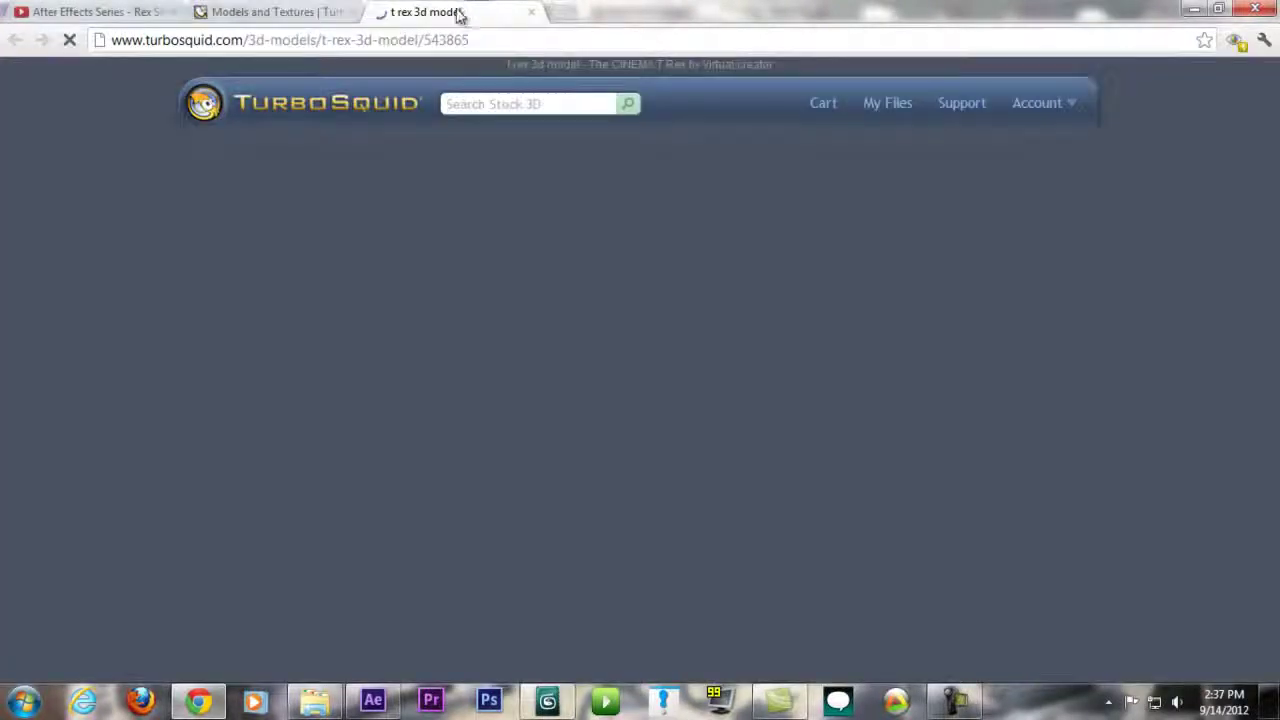
pyautogui.scroll(-3, 556, 333)
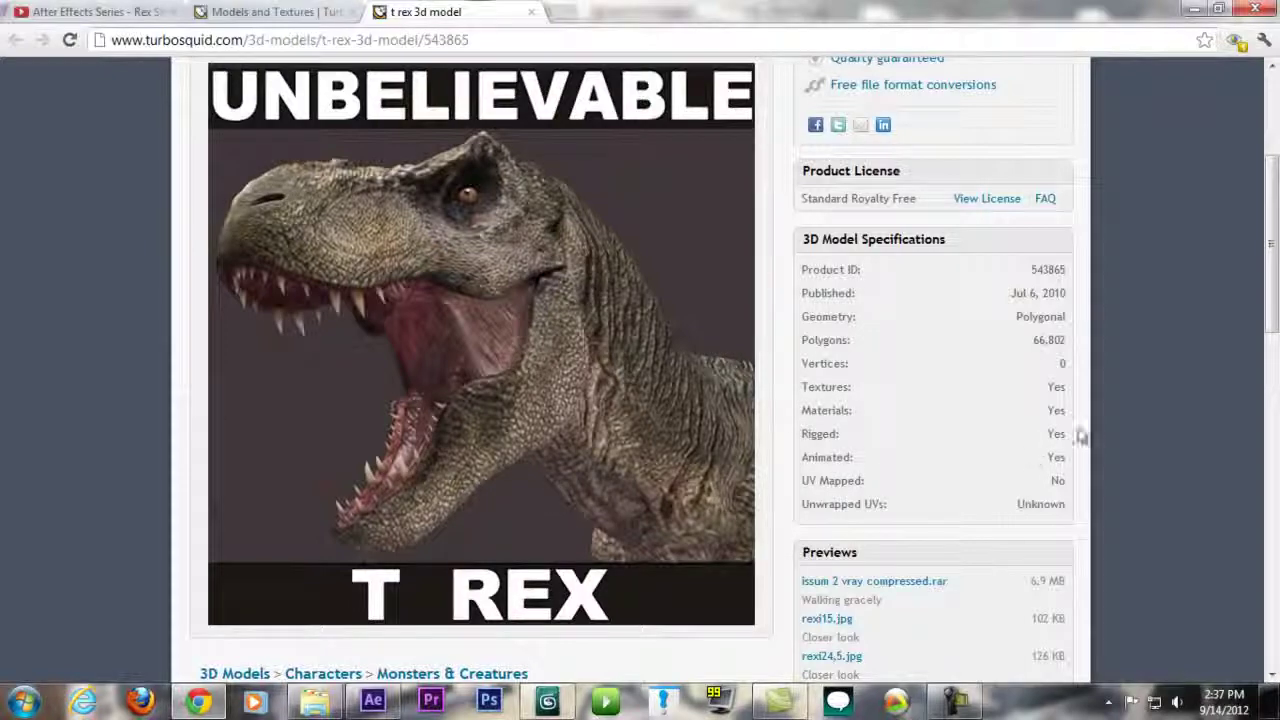
pyautogui.scroll(1, 630, 300)
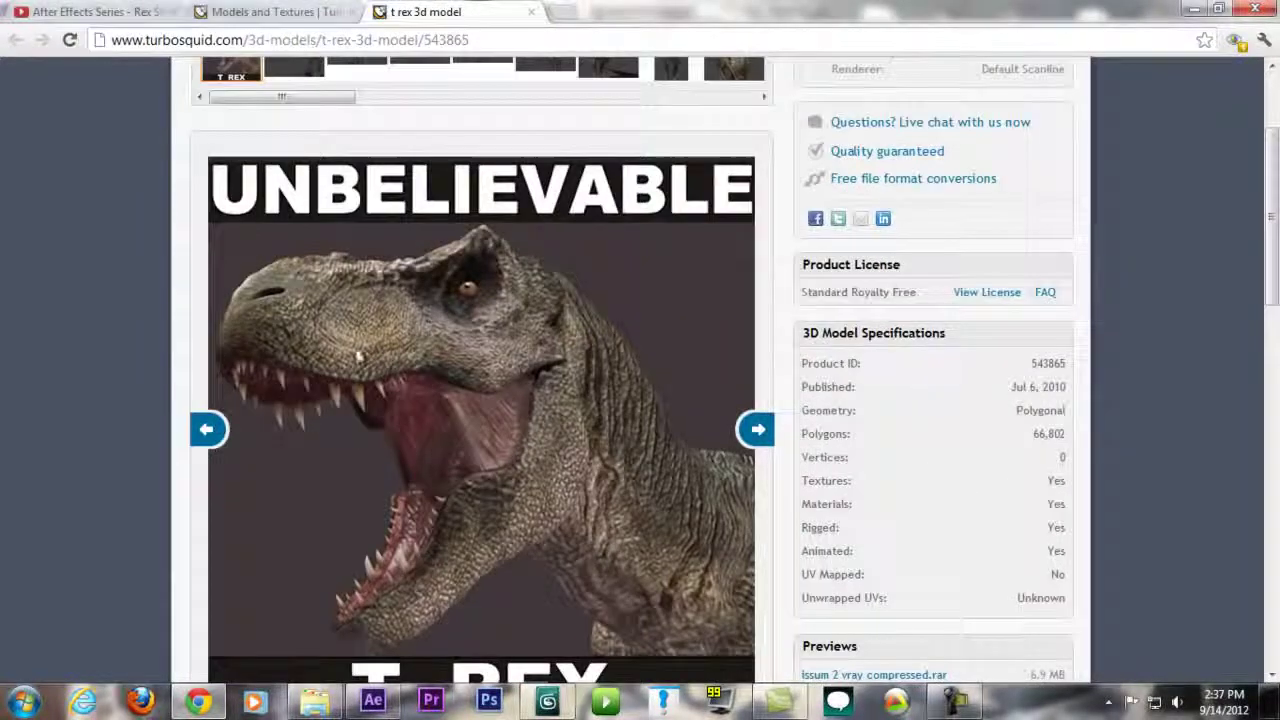
pyautogui.scroll(-1, 398, 365)
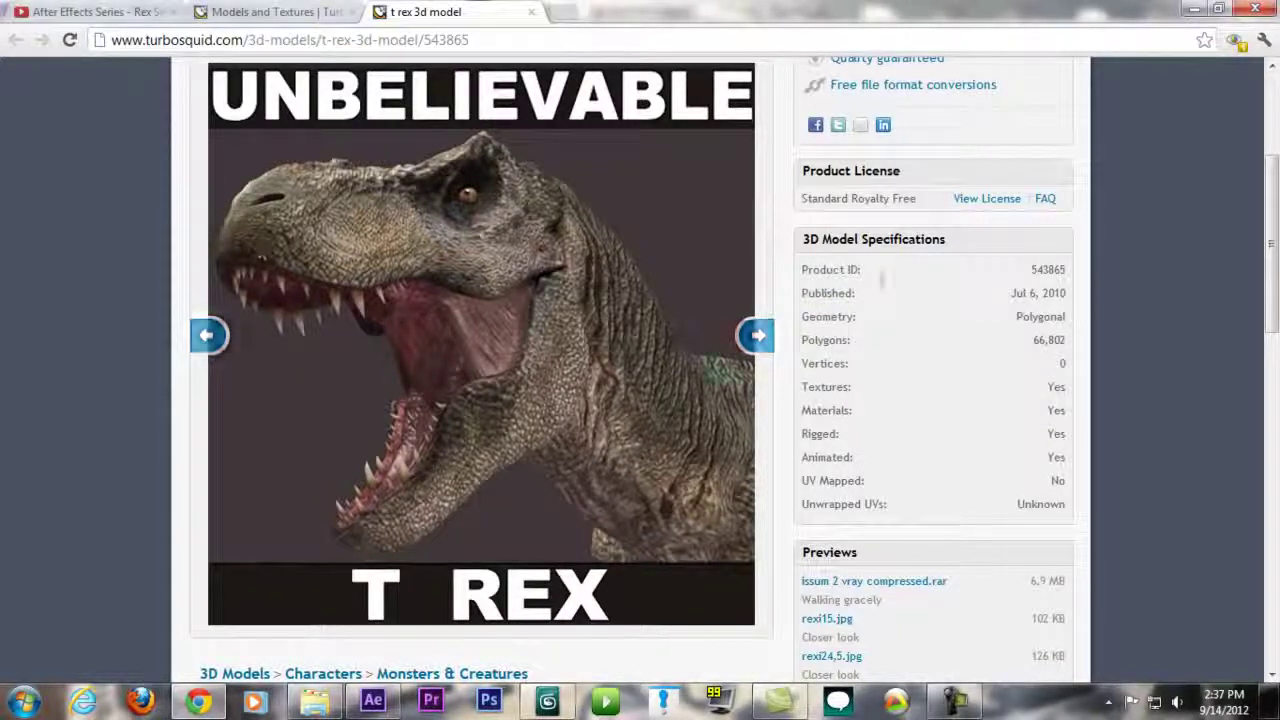
pyautogui.hotkey('ctrl', 'shift', 'Tab')
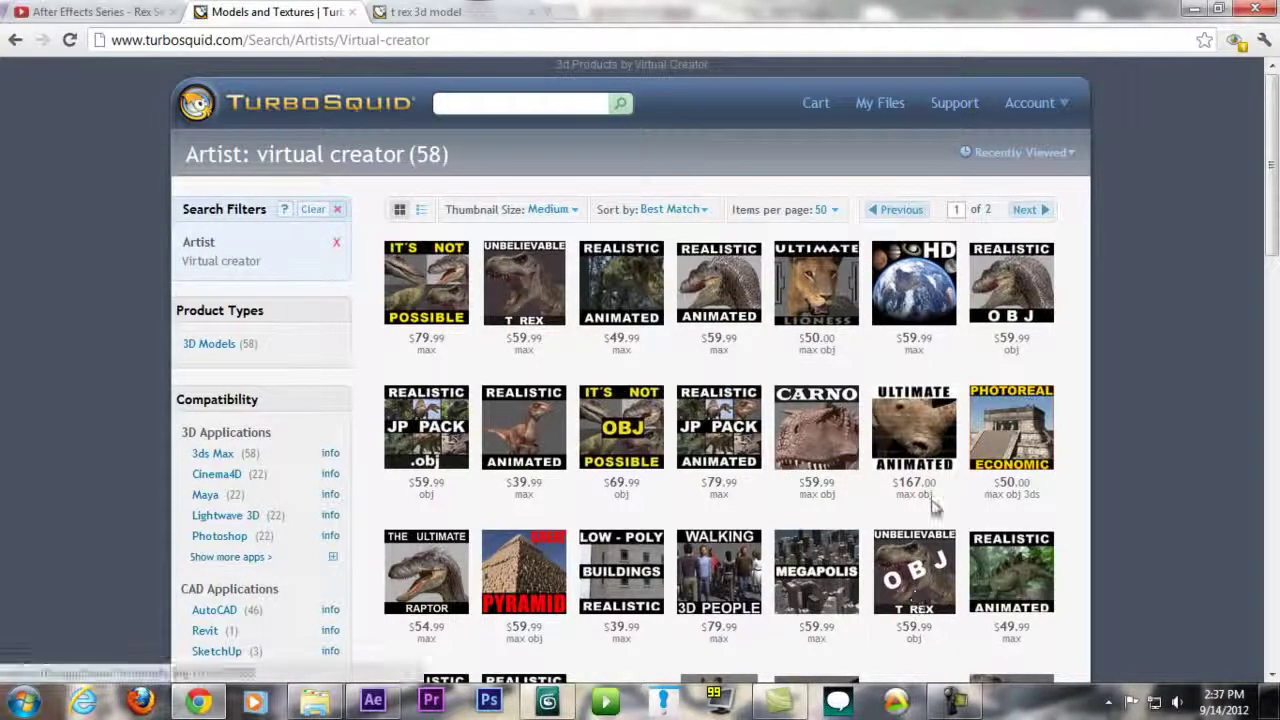
# Open the Unbelievable T Rex OBJ model from the artist listing in a new tab and view its product page
pyautogui.scroll(-2, 1085, 478)
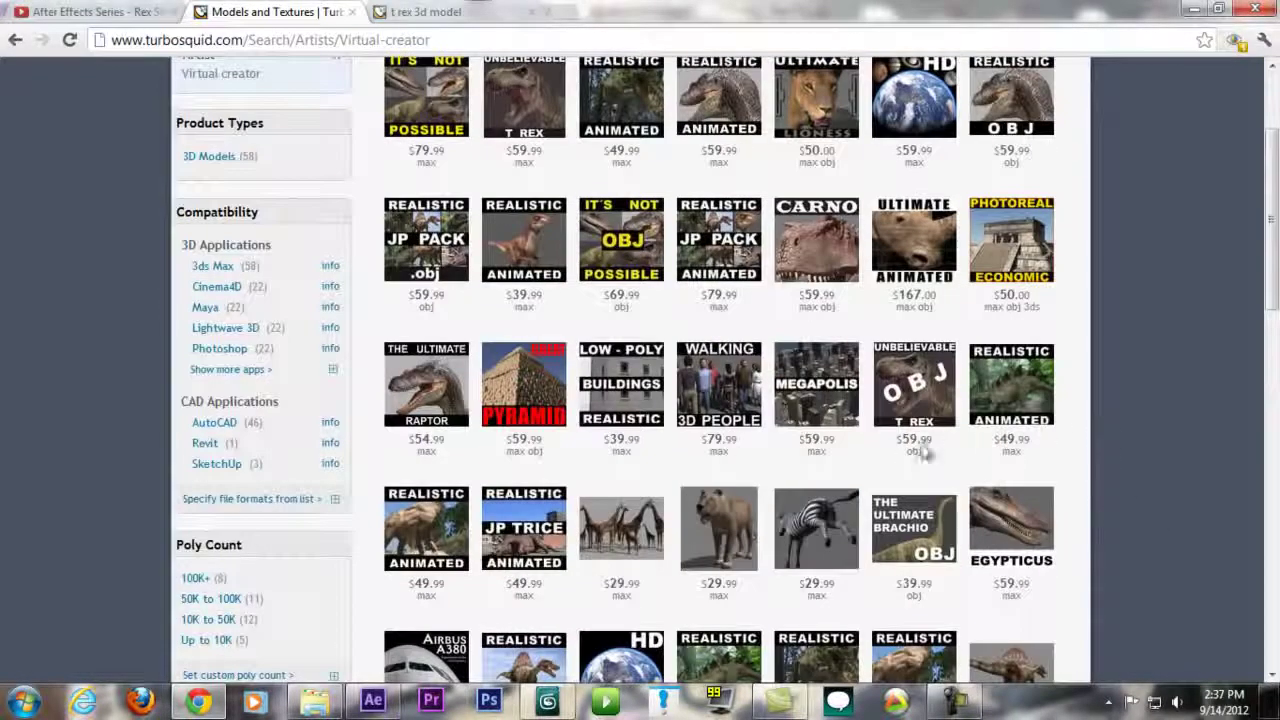
pyautogui.rightClick(918, 405)
pyautogui.click(955, 412)
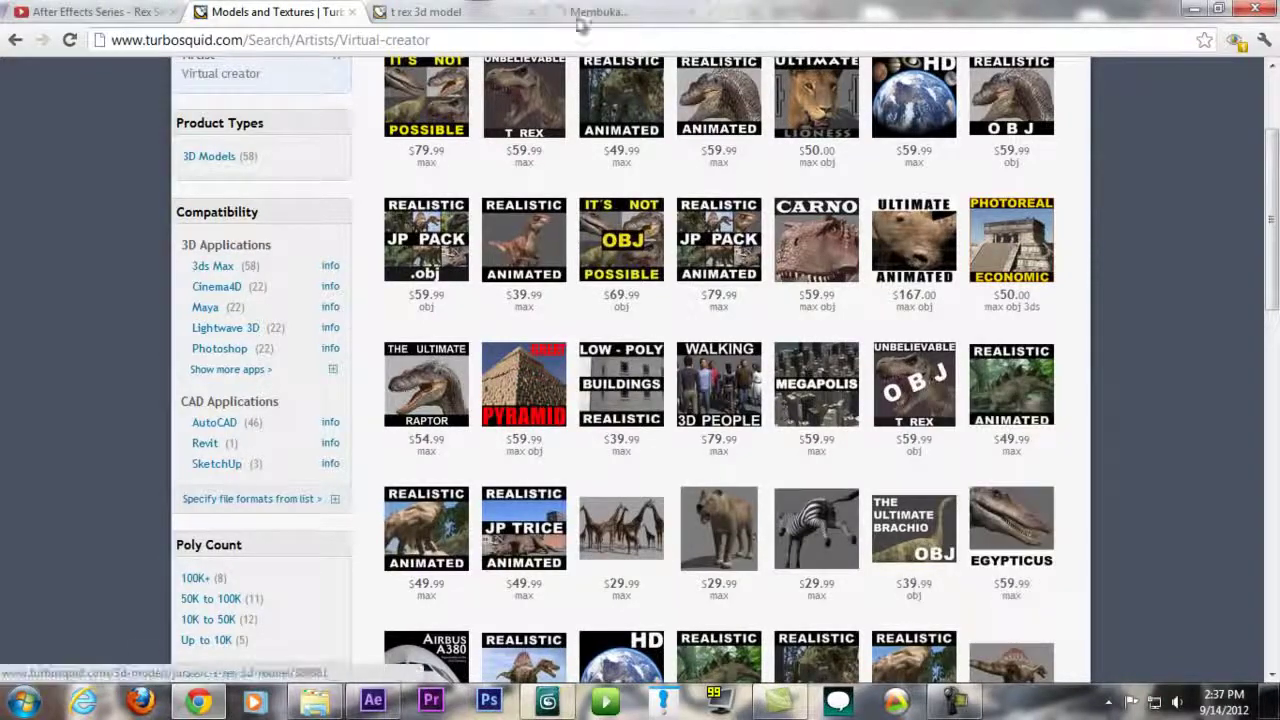
pyautogui.click(628, 11)
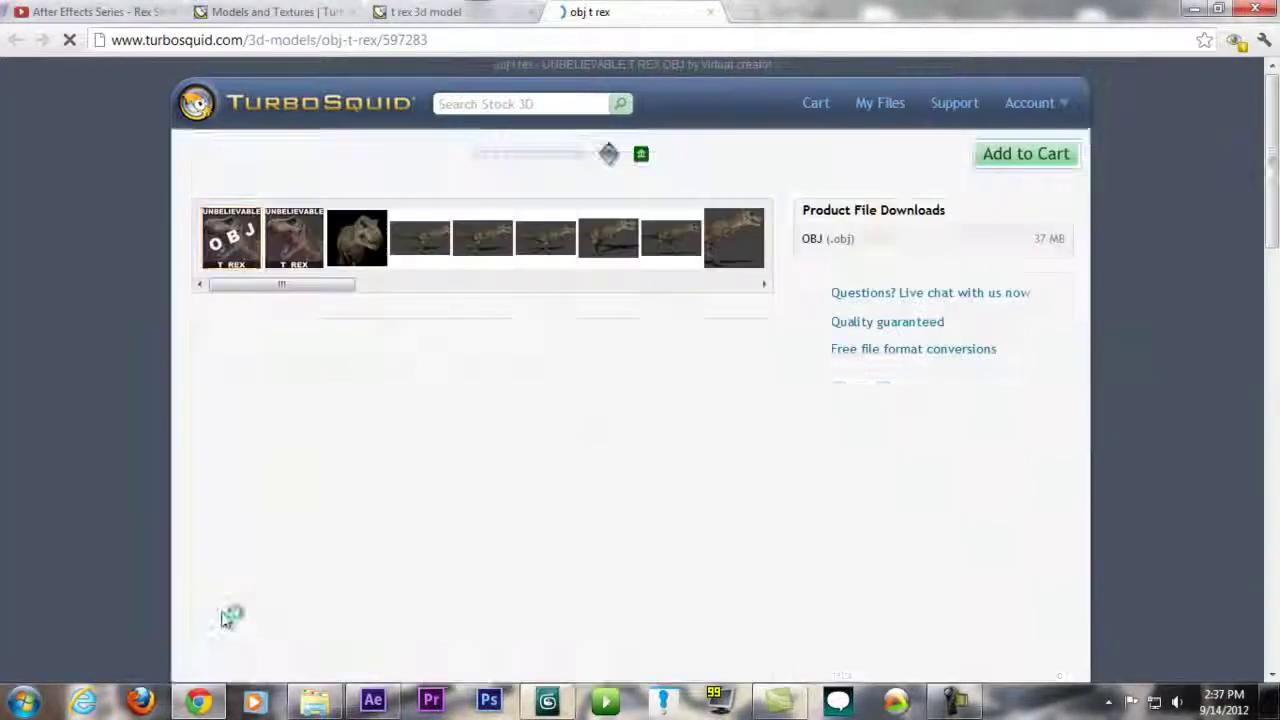
pyautogui.scroll(-4, 922, 500)
pyautogui.scroll(4, 922, 496)
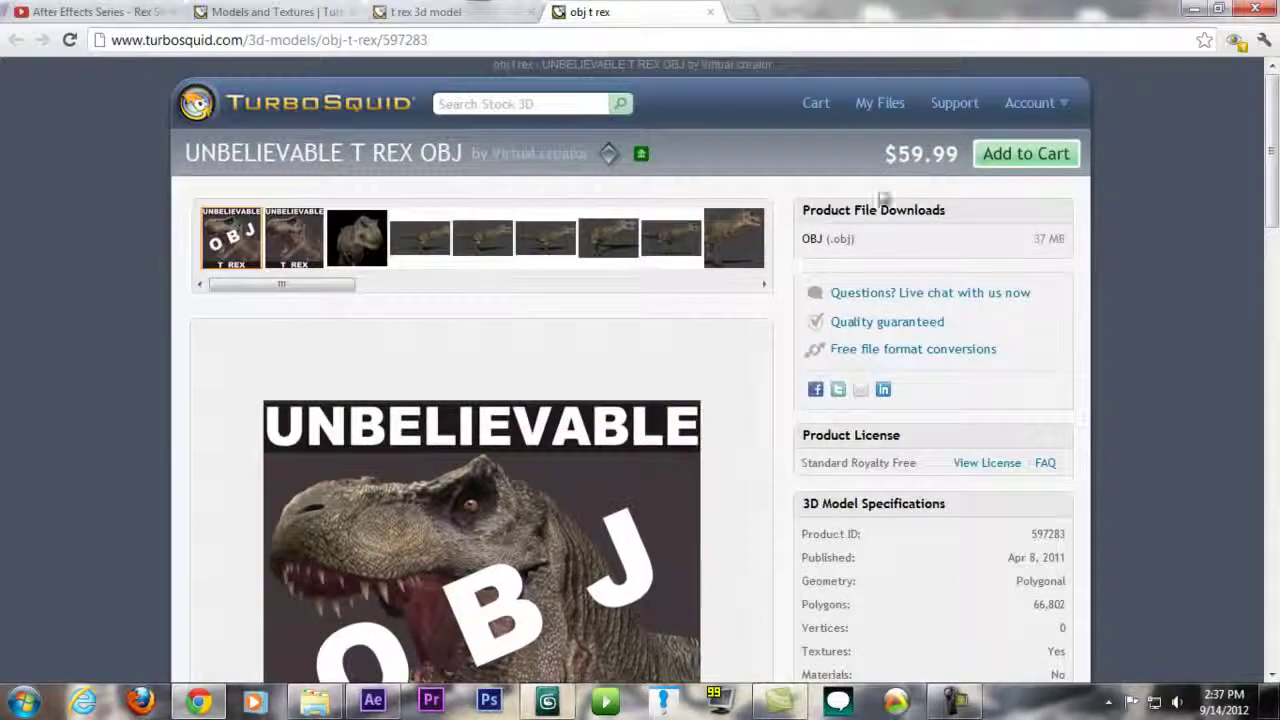
pyautogui.click(275, 11)
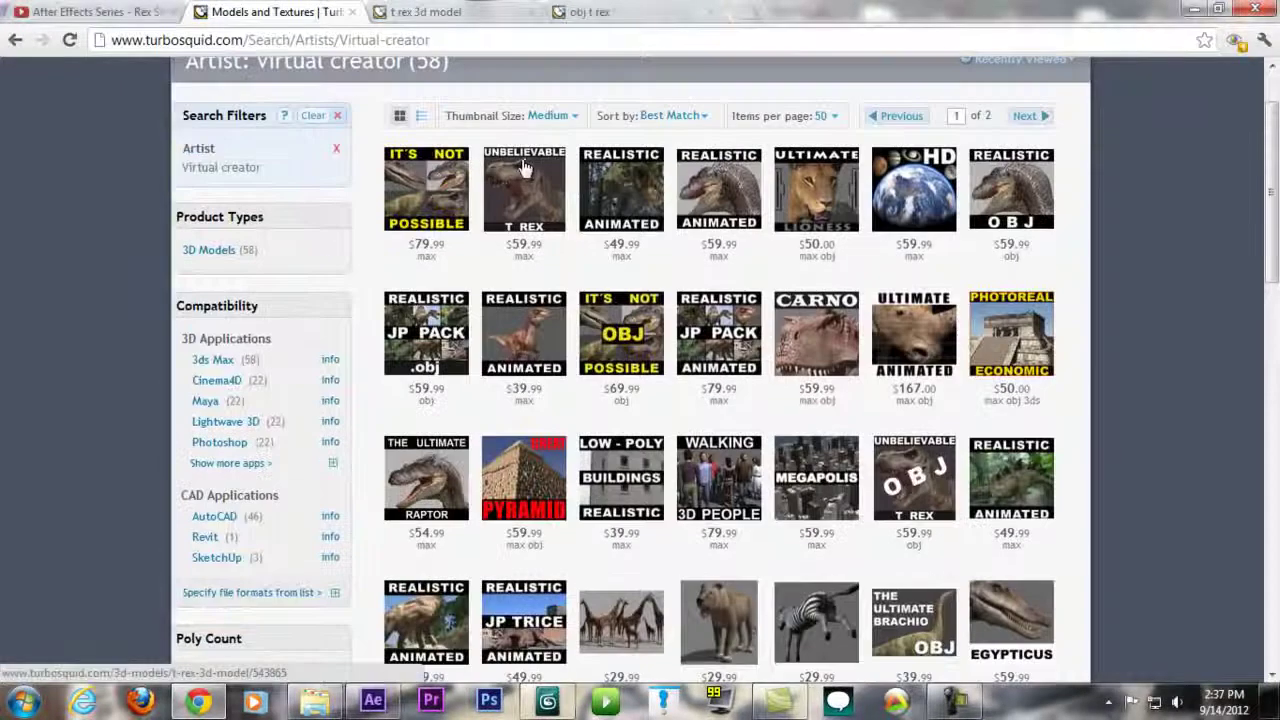
pyautogui.click(589, 11)
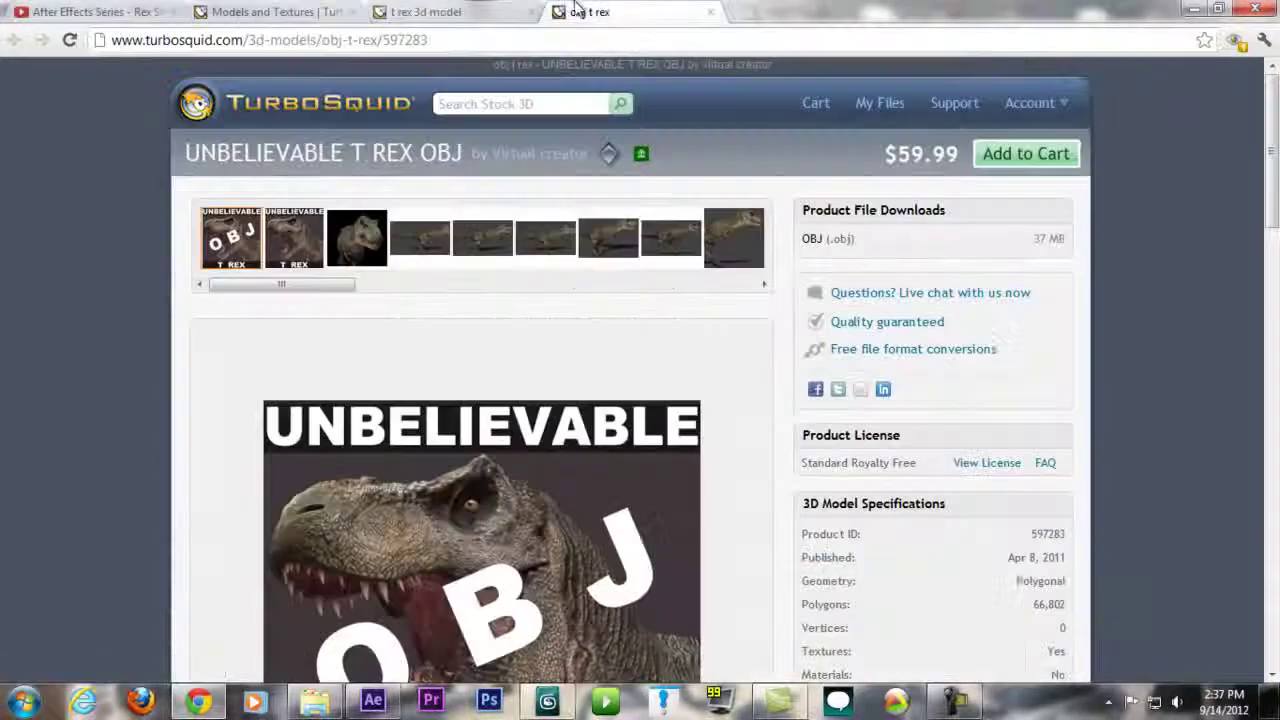
# Compare the 3D Model Specifications of the two Unbelievable T Rex versions, checking the Rigged entry of the OBJ one
pyautogui.scroll(-4, 716, 417)
pyautogui.scroll(-1, 716, 417)
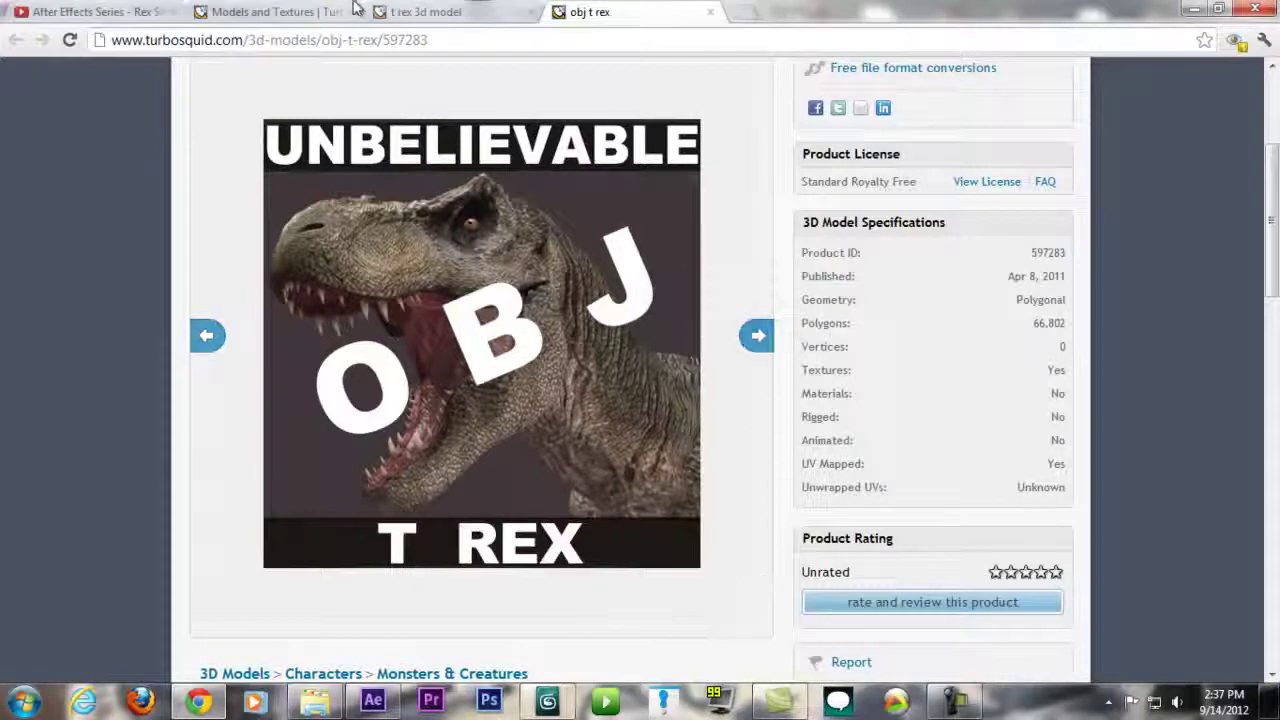
pyautogui.click(440, 12)
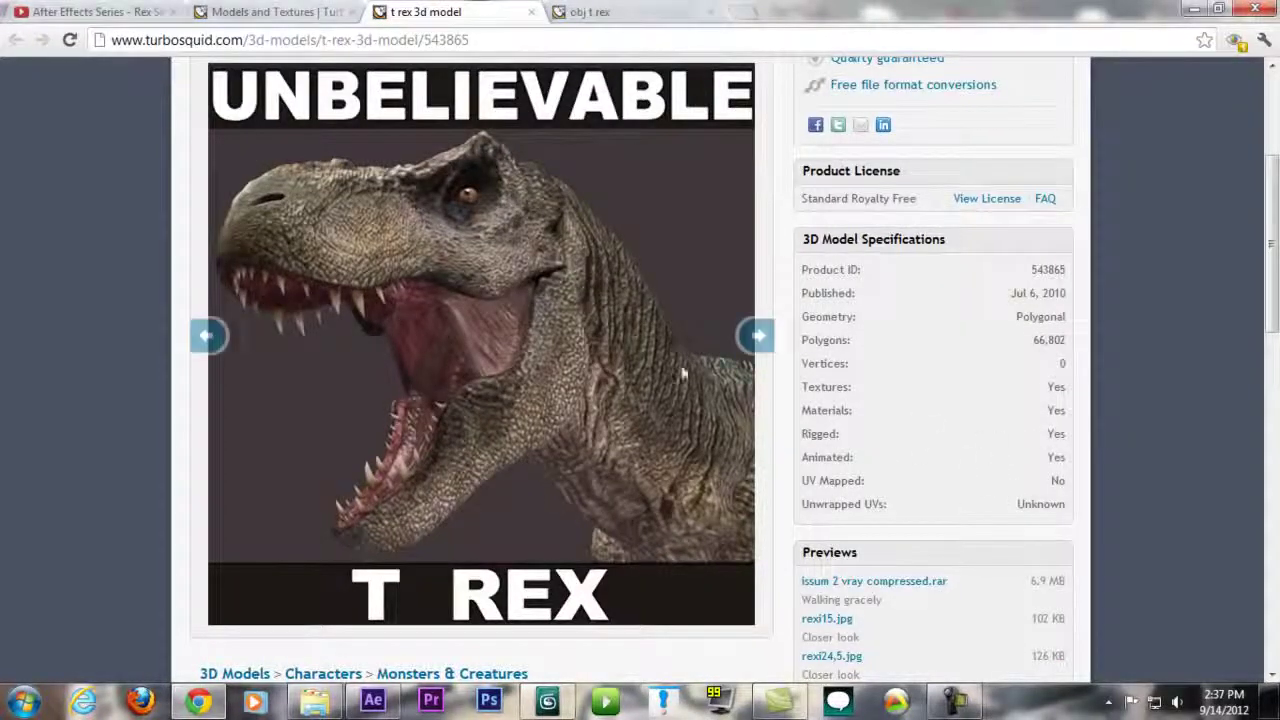
pyautogui.click(610, 12)
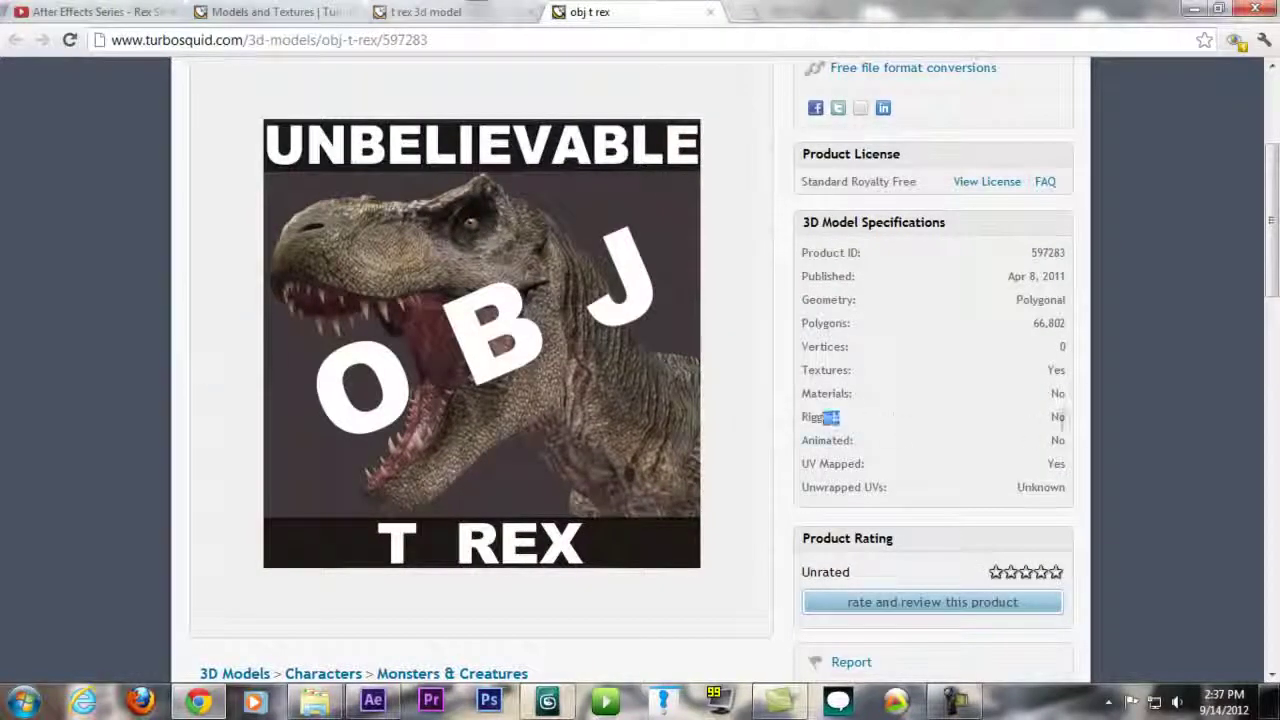
pyautogui.moveTo(1050, 418); pyautogui.dragTo(1059, 418)
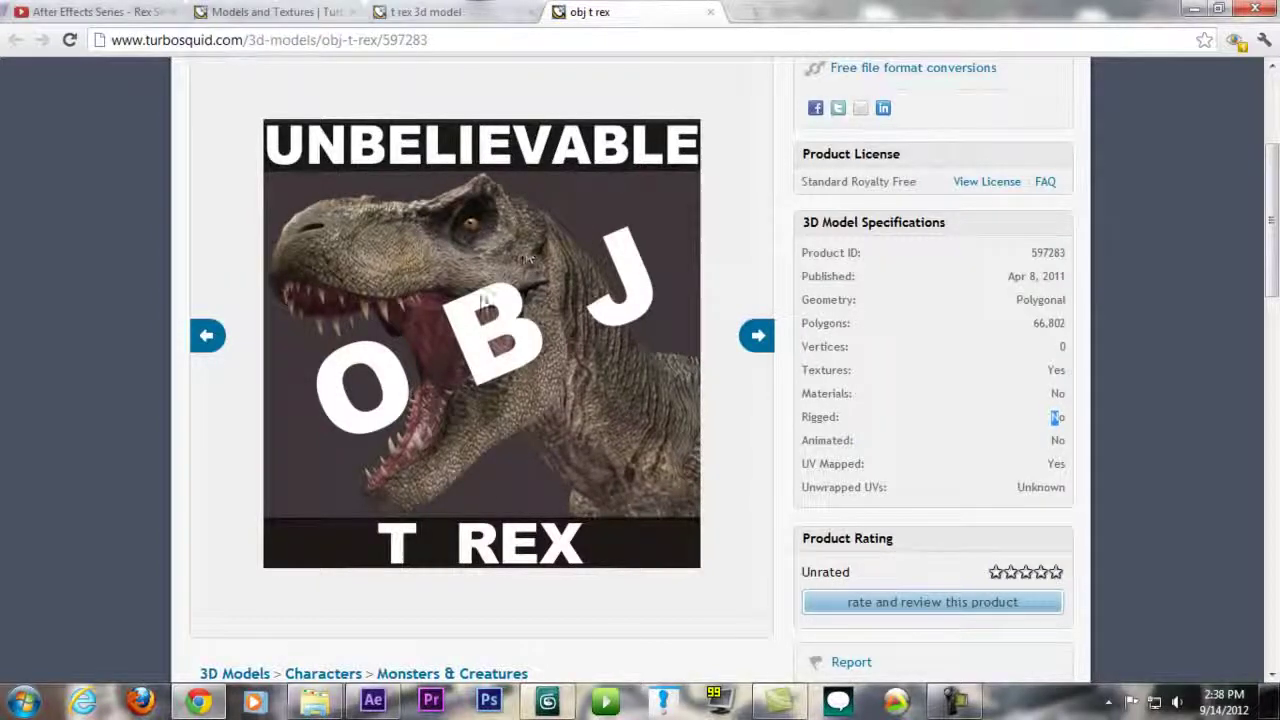
# Close both T Rex model tabs, look over the Virtual creator listing, and return to the Rex Security System video page
pyautogui.click(710, 12)
pyautogui.click(529, 12)
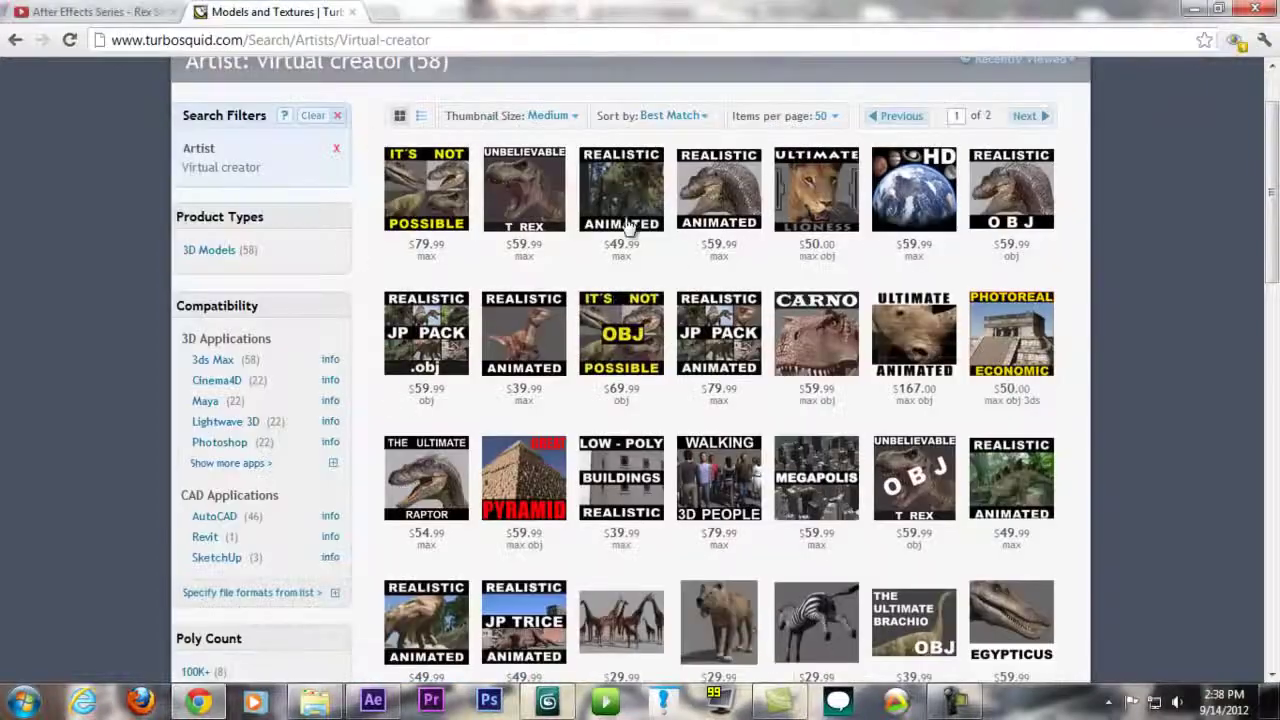
pyautogui.scroll(-3, 1166, 451)
pyautogui.scroll(4, 1190, 495)
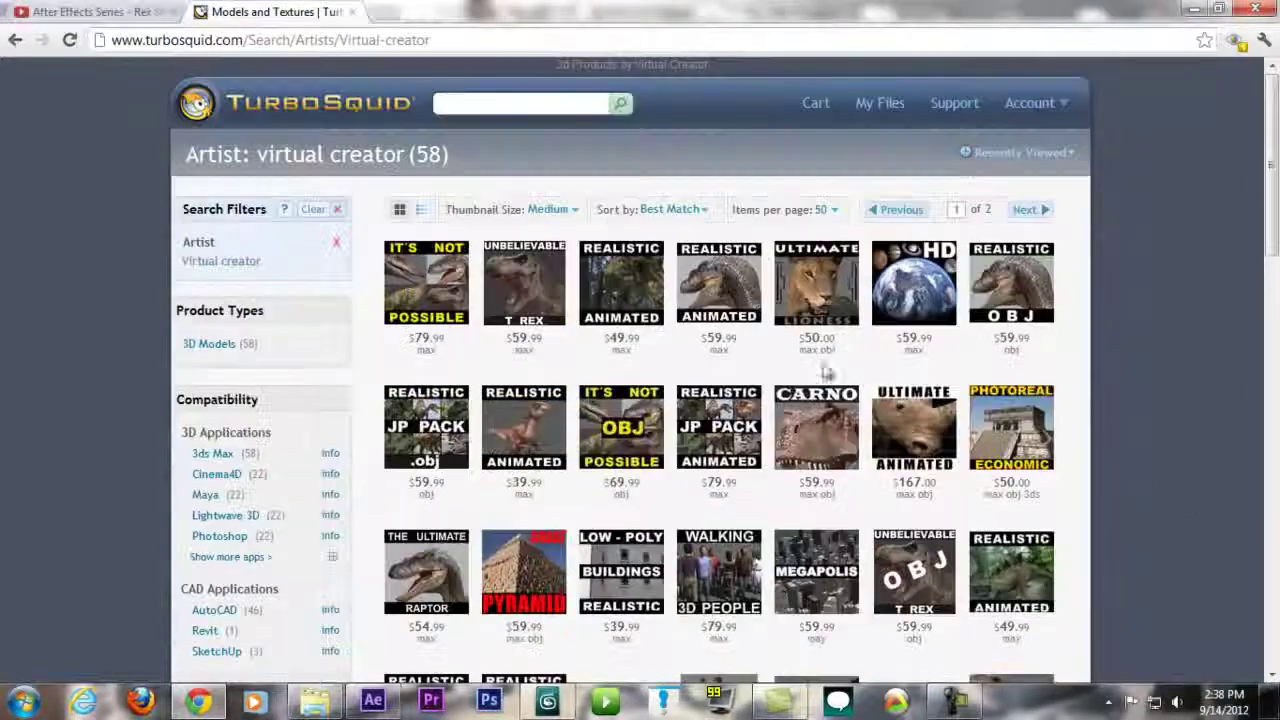
pyautogui.scroll(-1, 975, 370)
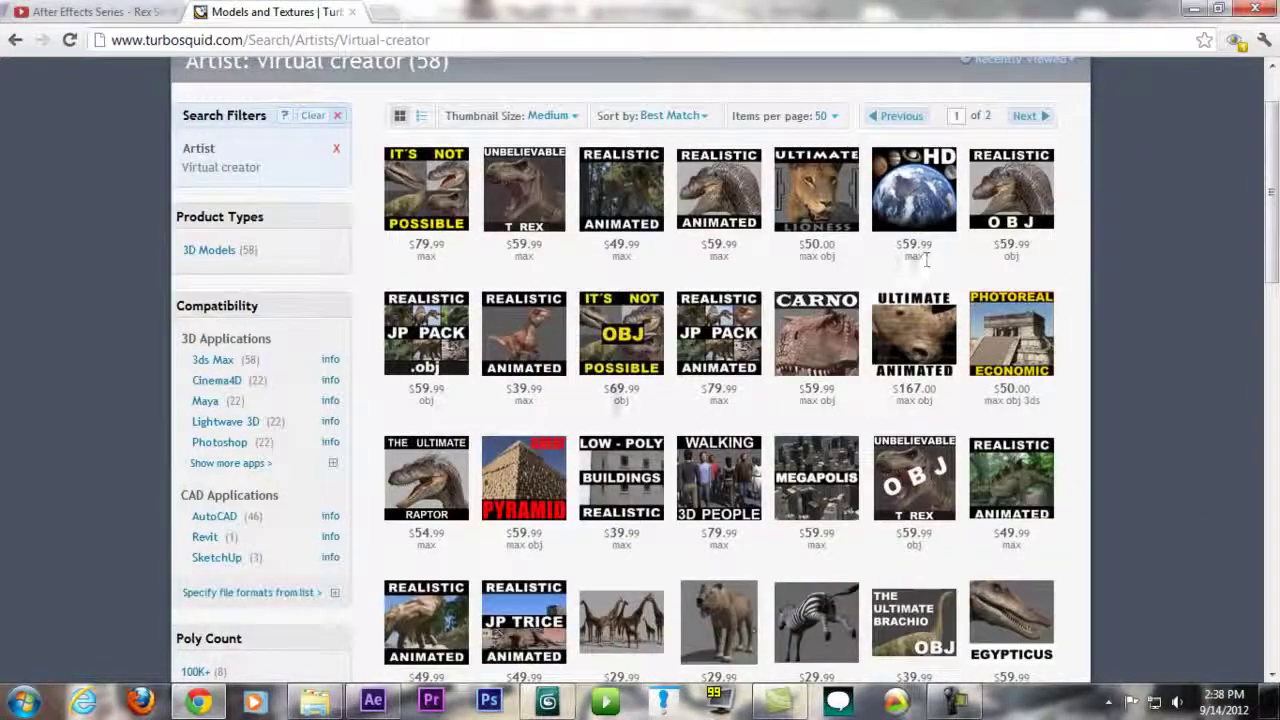
pyautogui.scroll(-1, 345, 292)
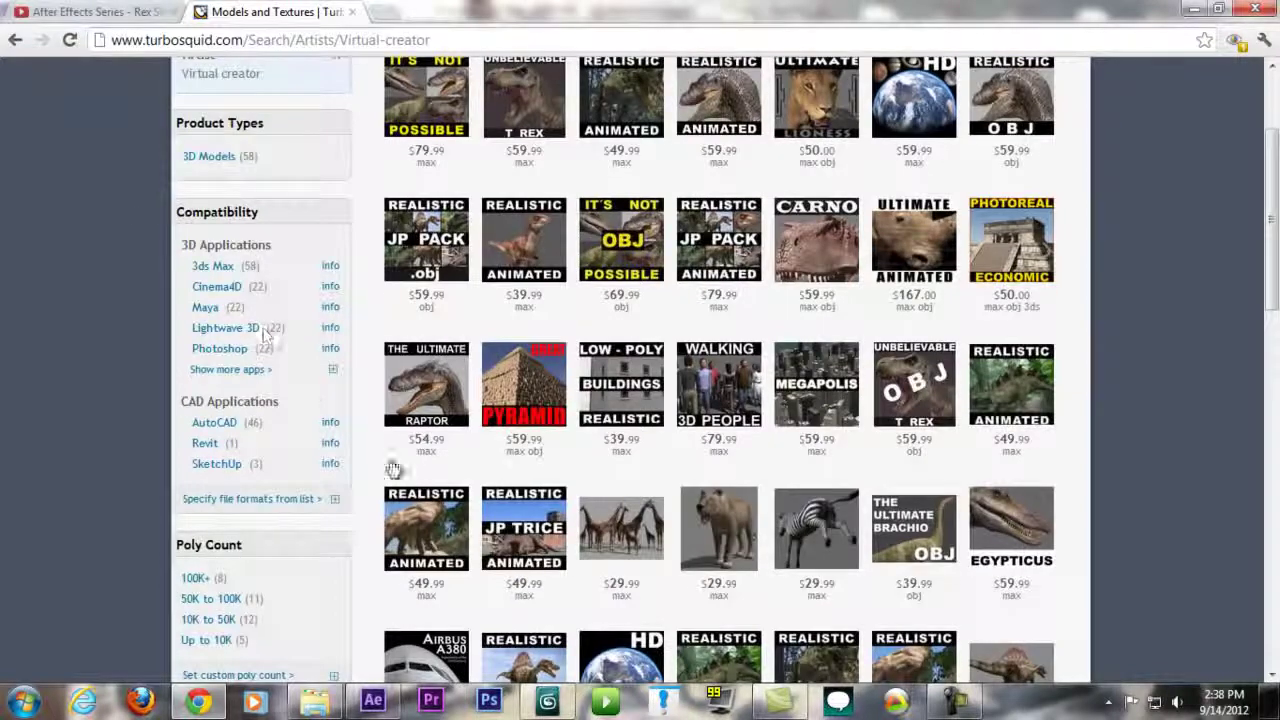
pyautogui.click(90, 12)
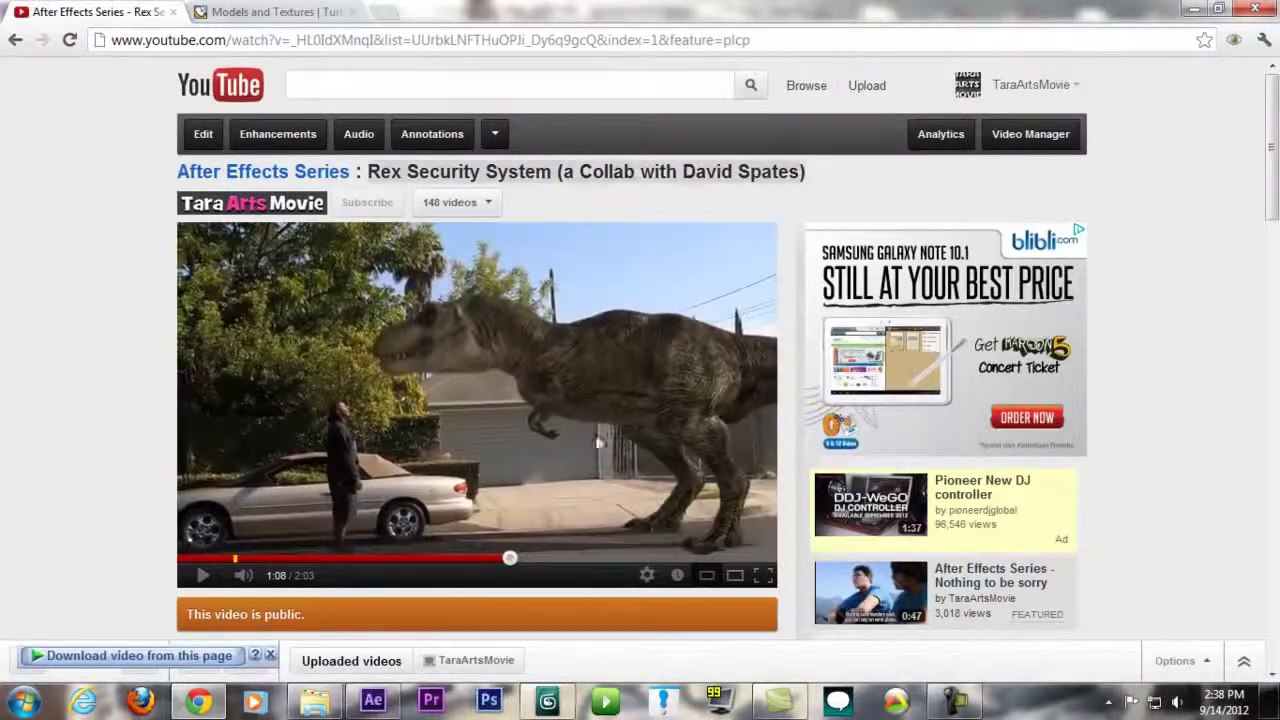
# Switch to 3ds Max and scrub the T-Rex animation to frames 106 and 65, comparing it with the After Effects composite
pyautogui.click(548, 700)
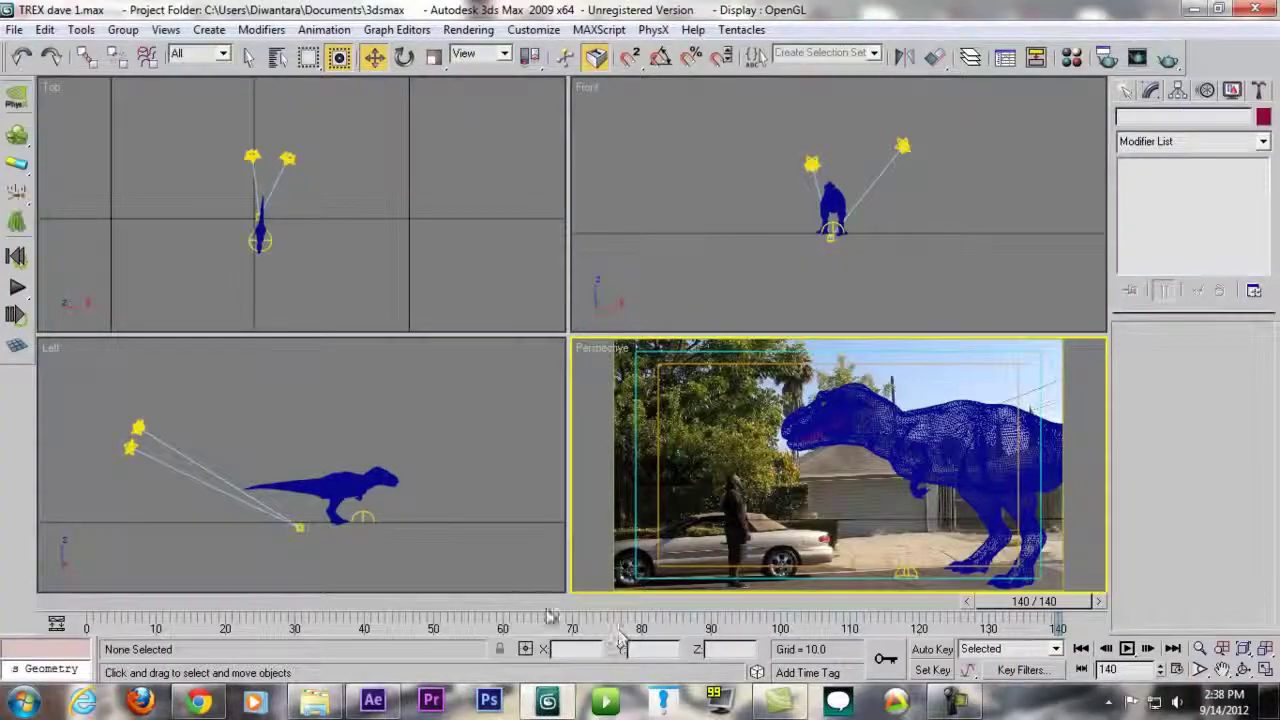
pyautogui.moveTo(550, 613); pyautogui.dragTo(811, 625)
pyautogui.press('w')
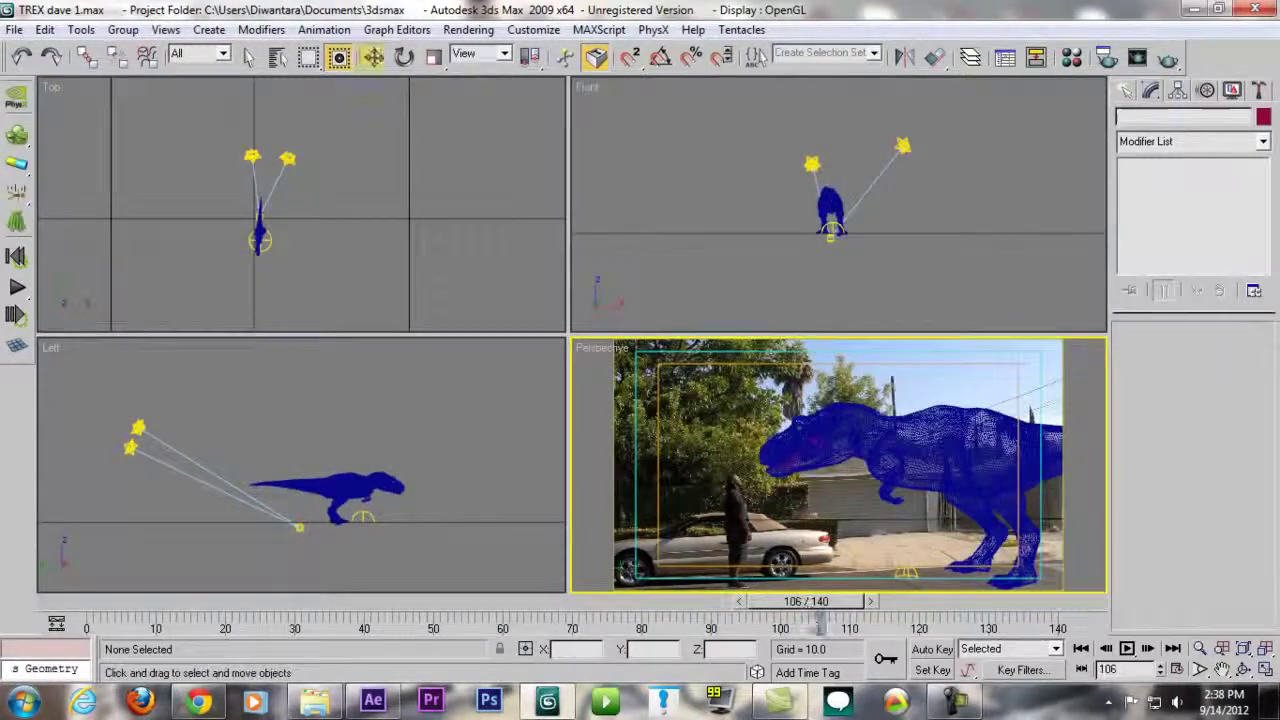
pyautogui.click(374, 702)
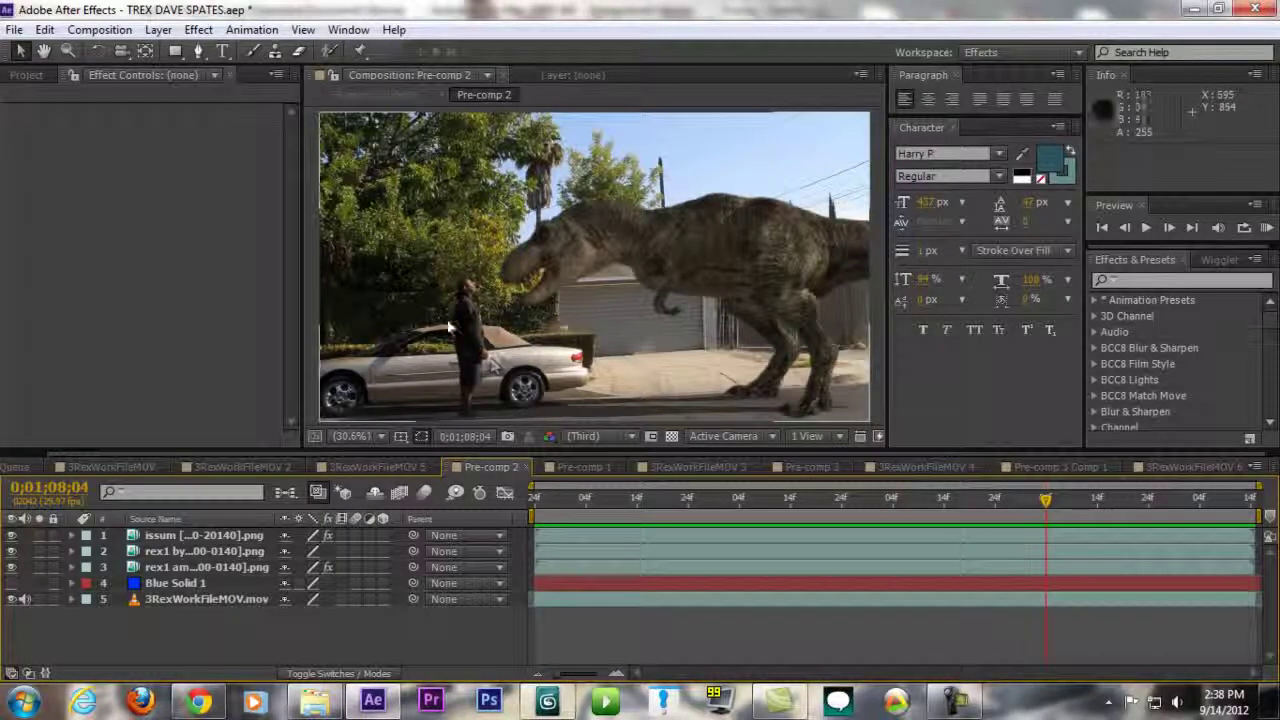
pyautogui.click(551, 701)
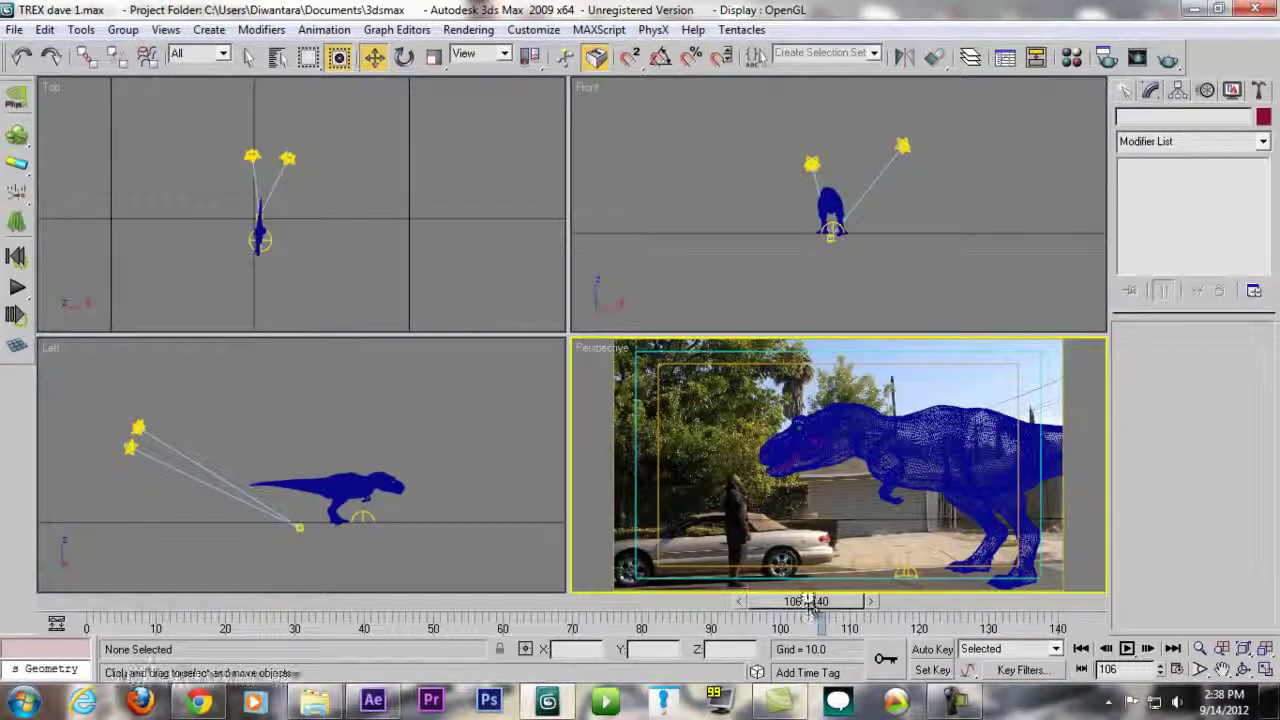
pyautogui.moveTo(818, 605); pyautogui.dragTo(548, 584)
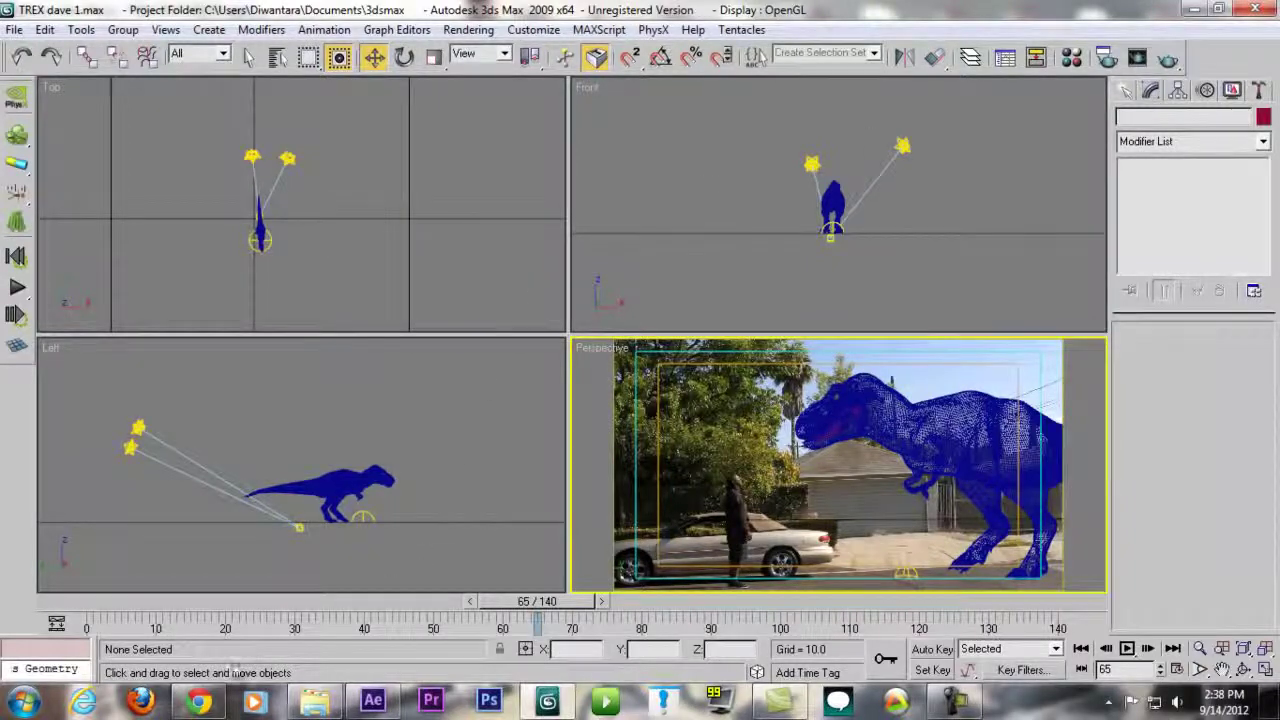
# Switch to Chrome and look over the video page's description and uploader comments
pyautogui.click(199, 702)
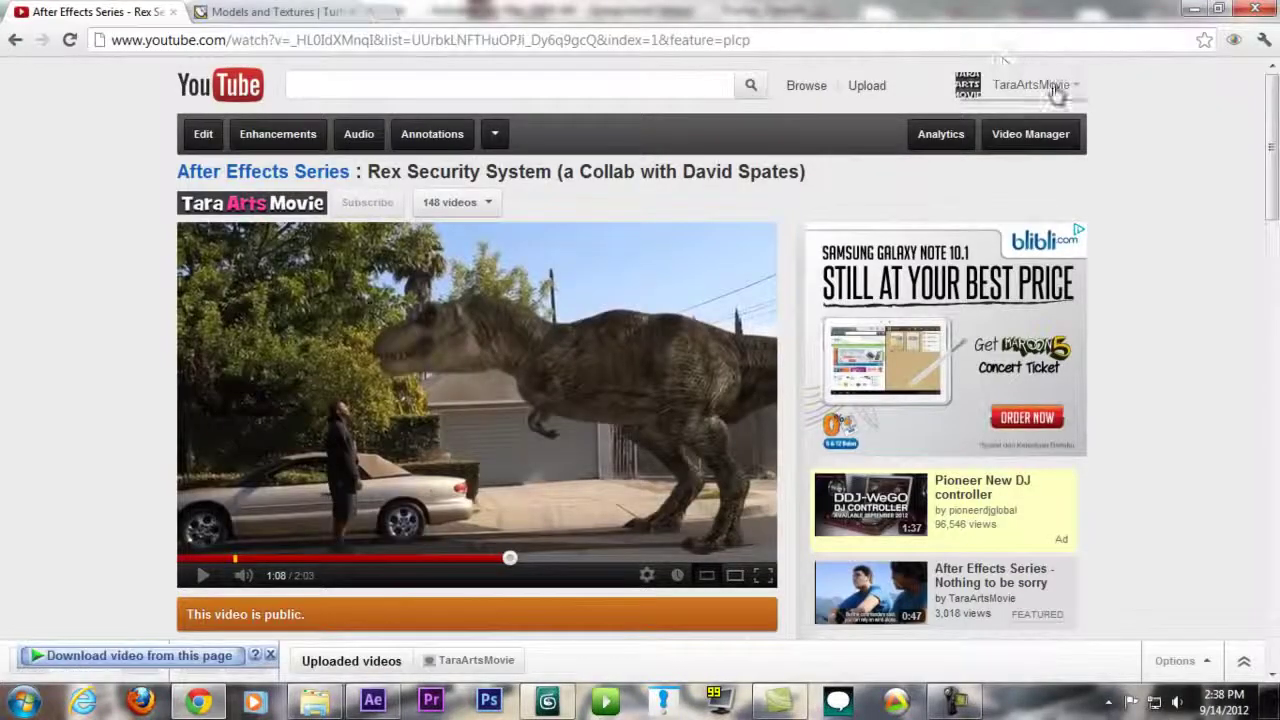
pyautogui.scroll(-5, 528, 308)
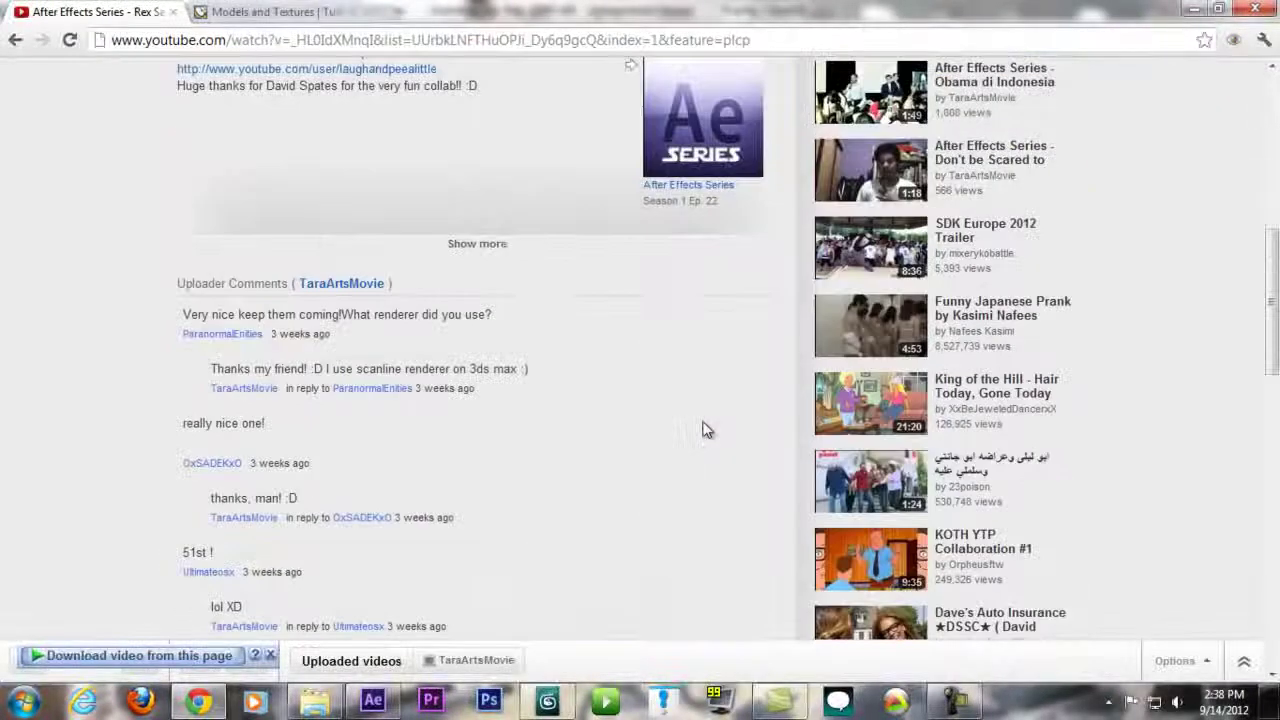
pyautogui.scroll(5, 703, 429)
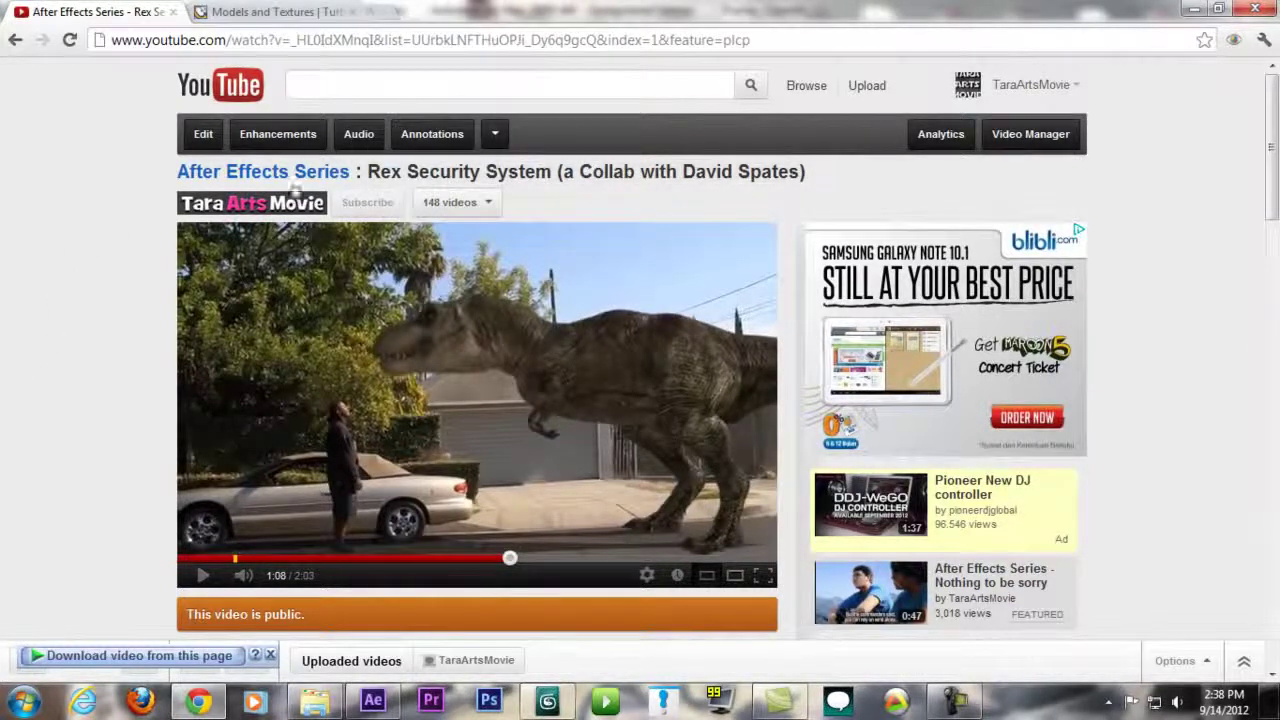
# Open the TaraArtsMovie channel in a new tab, browse its uploaded videos, and close the tab
pyautogui.rightClick(262, 212)
pyautogui.click(275, 214)
pyautogui.click(289, 12)
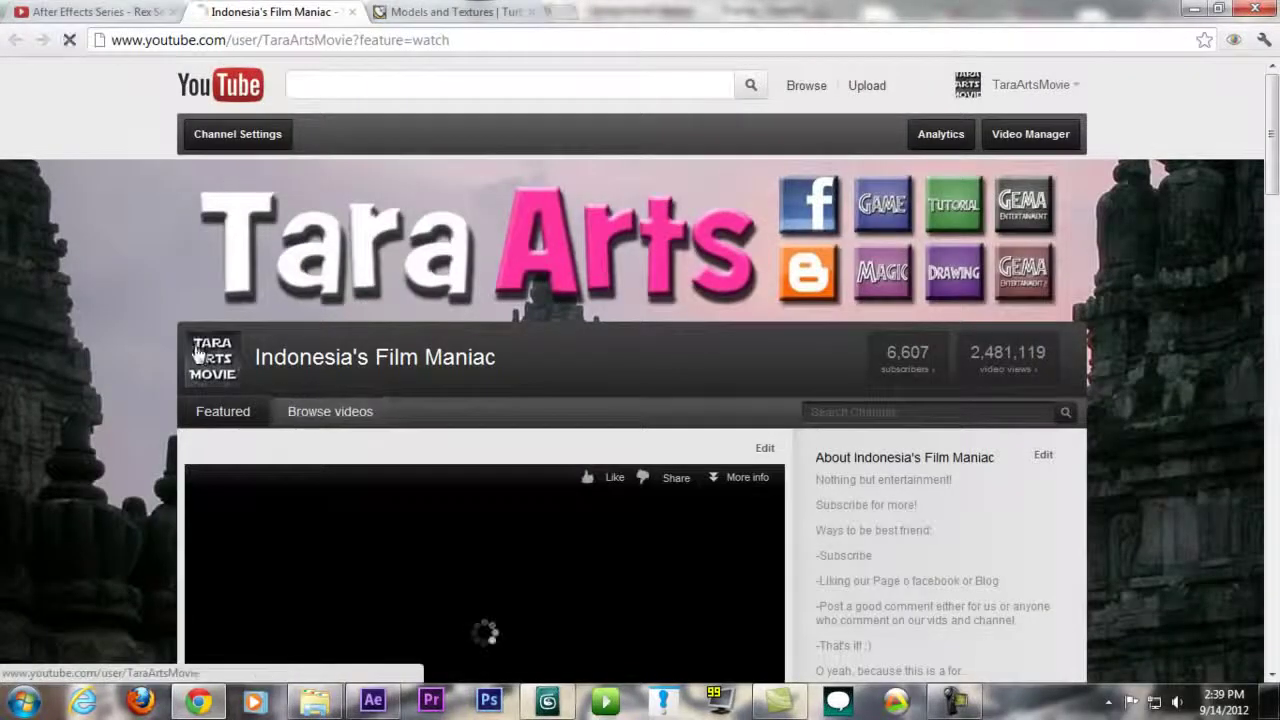
pyautogui.scroll(-4, 160, 302)
pyautogui.scroll(-15, 171, 294)
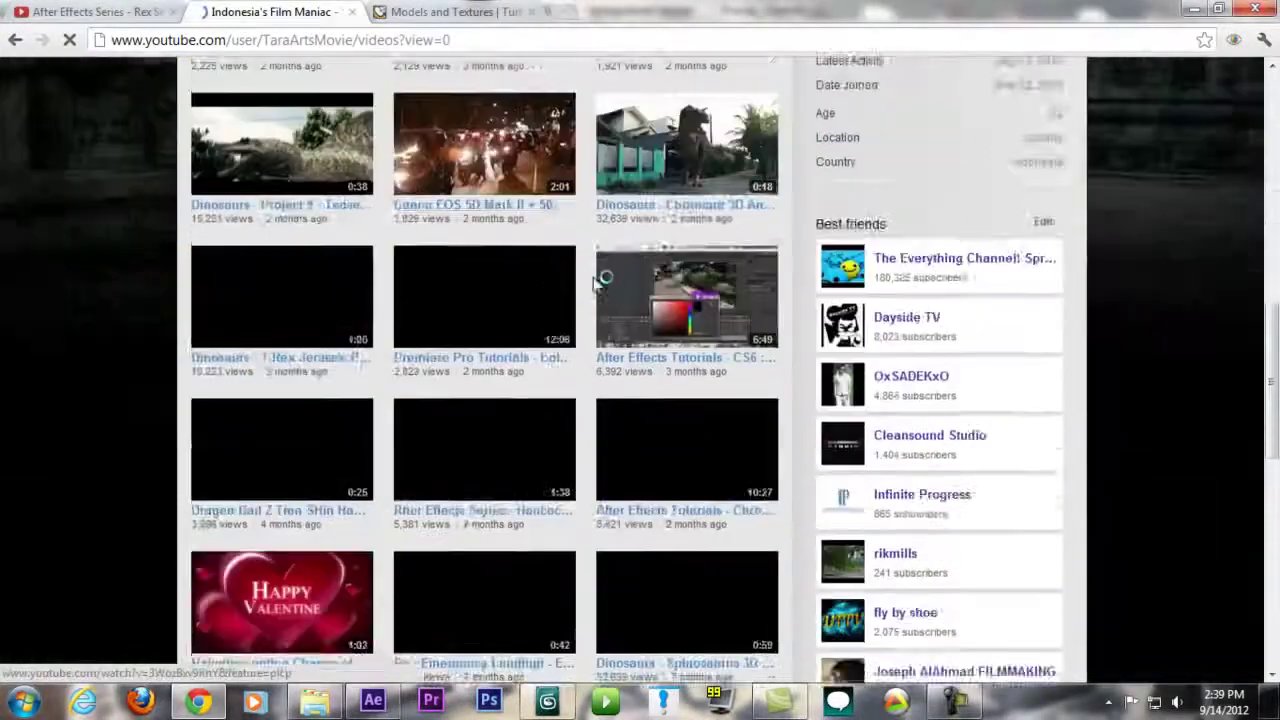
pyautogui.scroll(12, 424, 327)
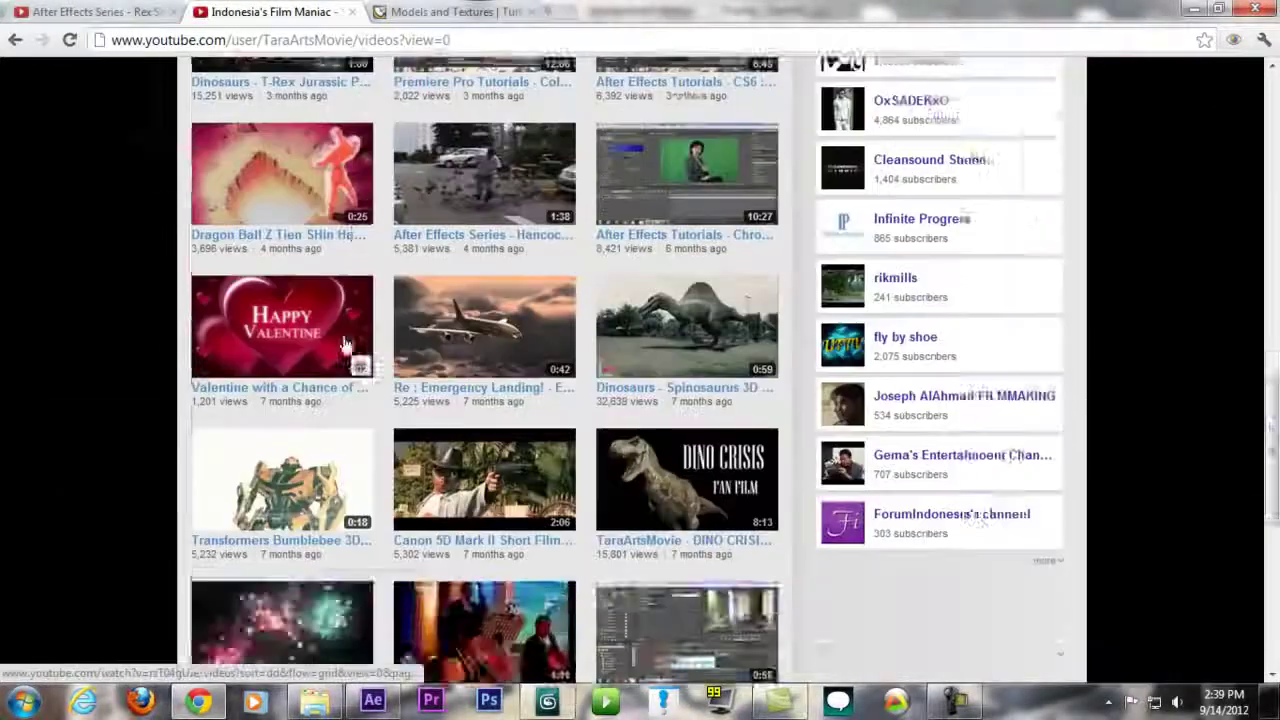
pyautogui.scroll(7, 424, 327)
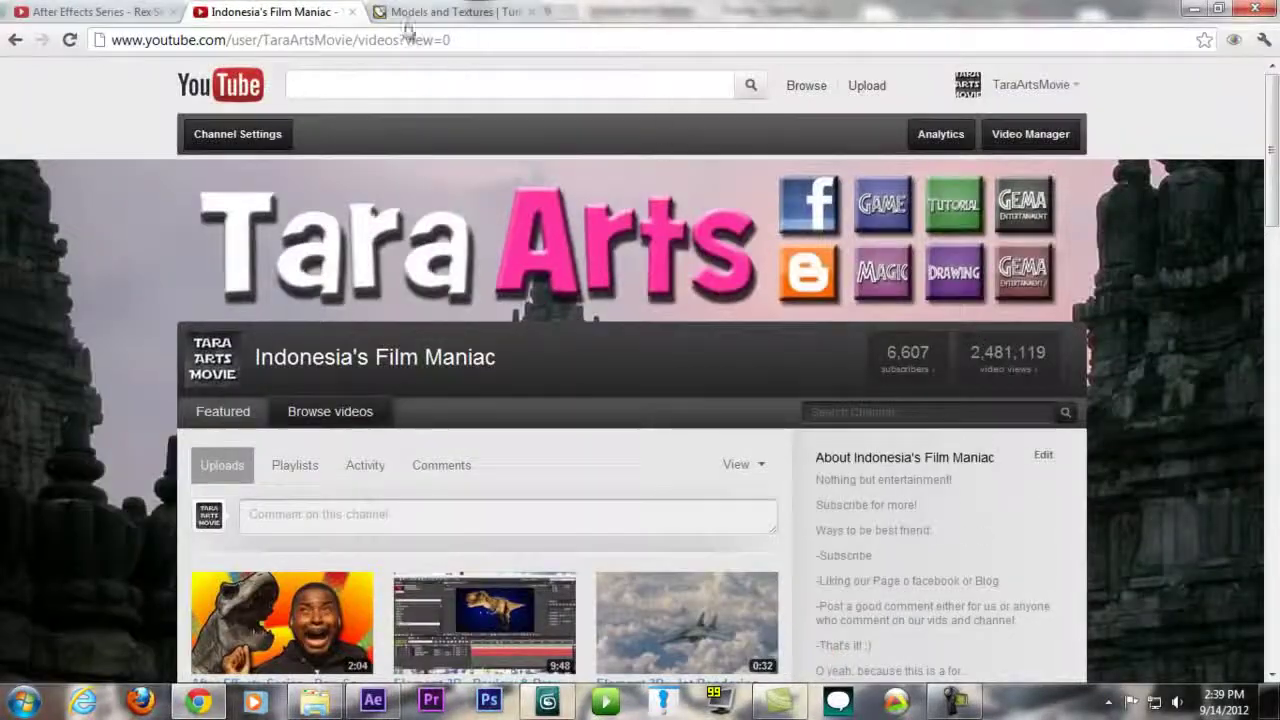
pyautogui.click(352, 12)
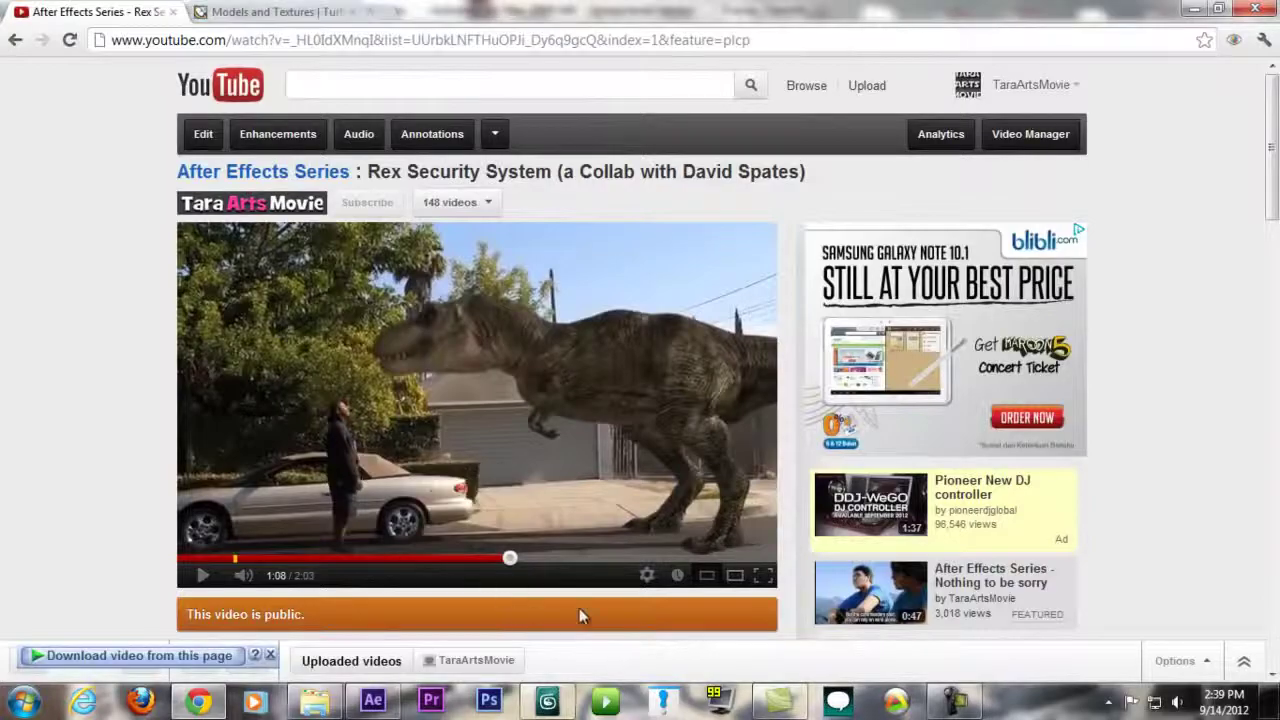
# View the 3ds Max scene, switch to After Effects, and move the Pre-comp 2 time indicator to 0;01;07;14
pyautogui.click(549, 703)
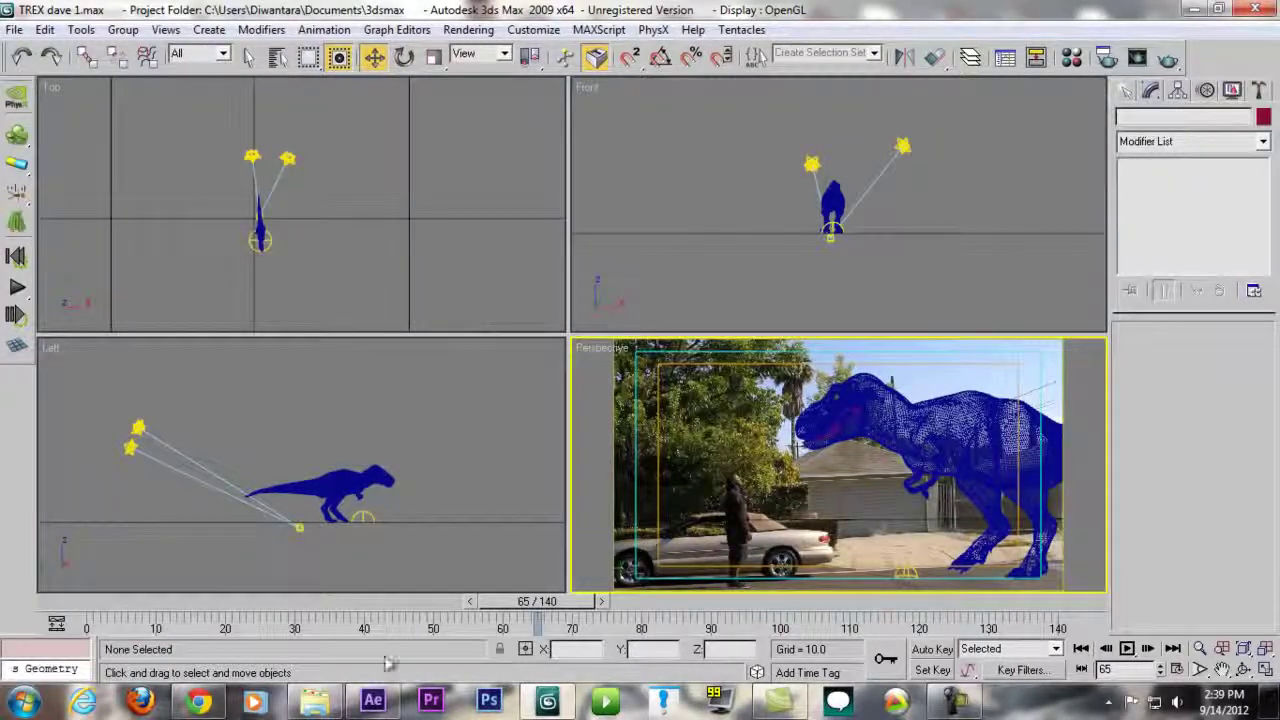
pyautogui.click(375, 703)
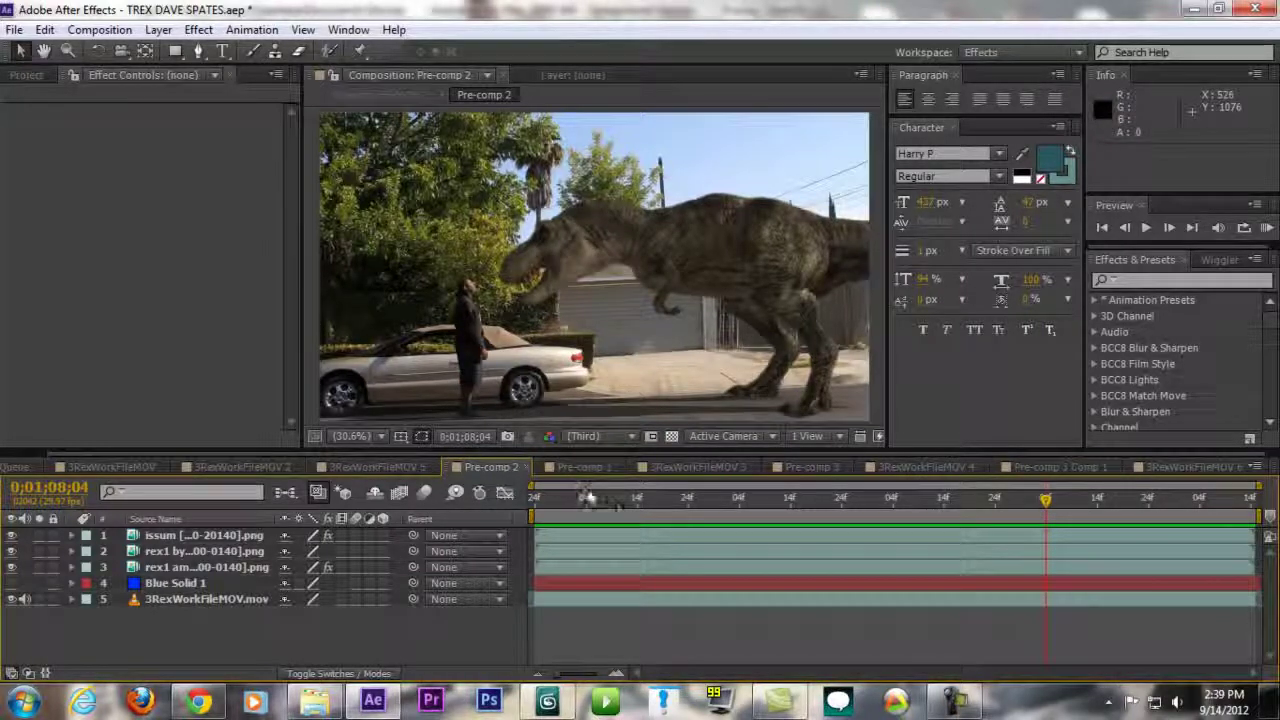
pyautogui.moveTo(586, 500); pyautogui.dragTo(943, 510)
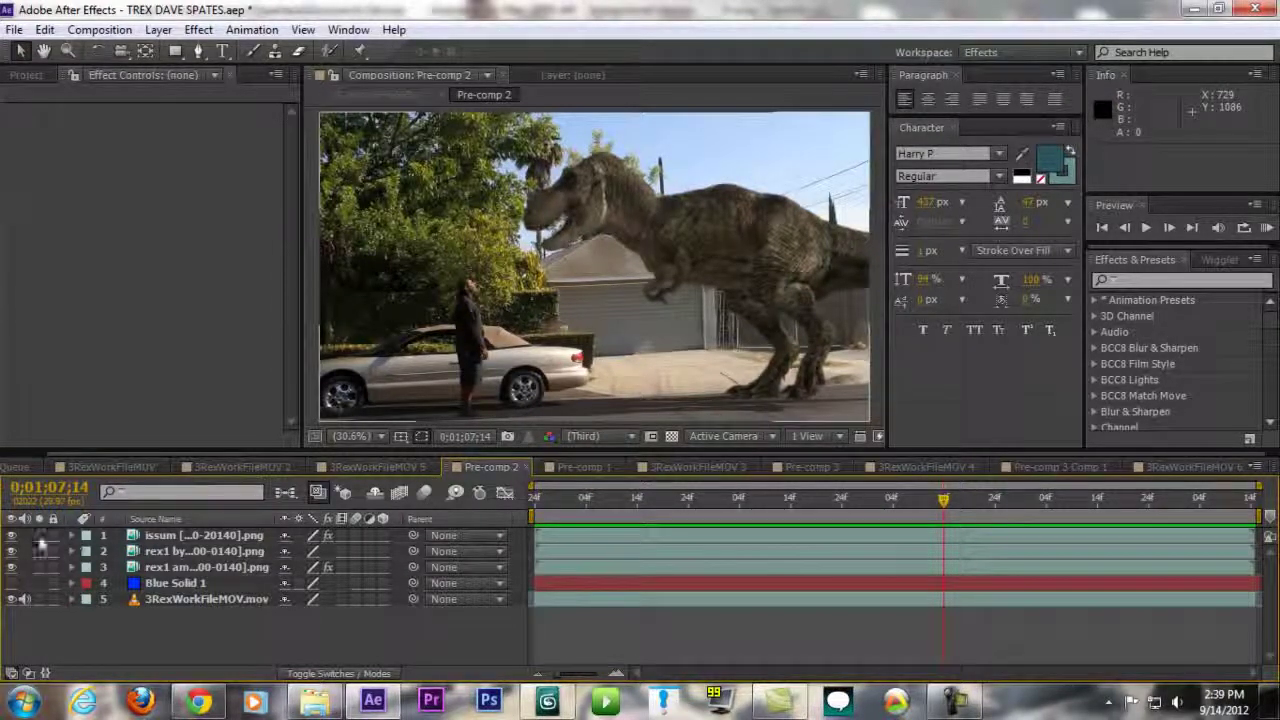
# Hide the issum and two rex1 PNG sequence layers to view the bare footage, and make all three visible again
pyautogui.click(11, 551)
pyautogui.click(11, 567)
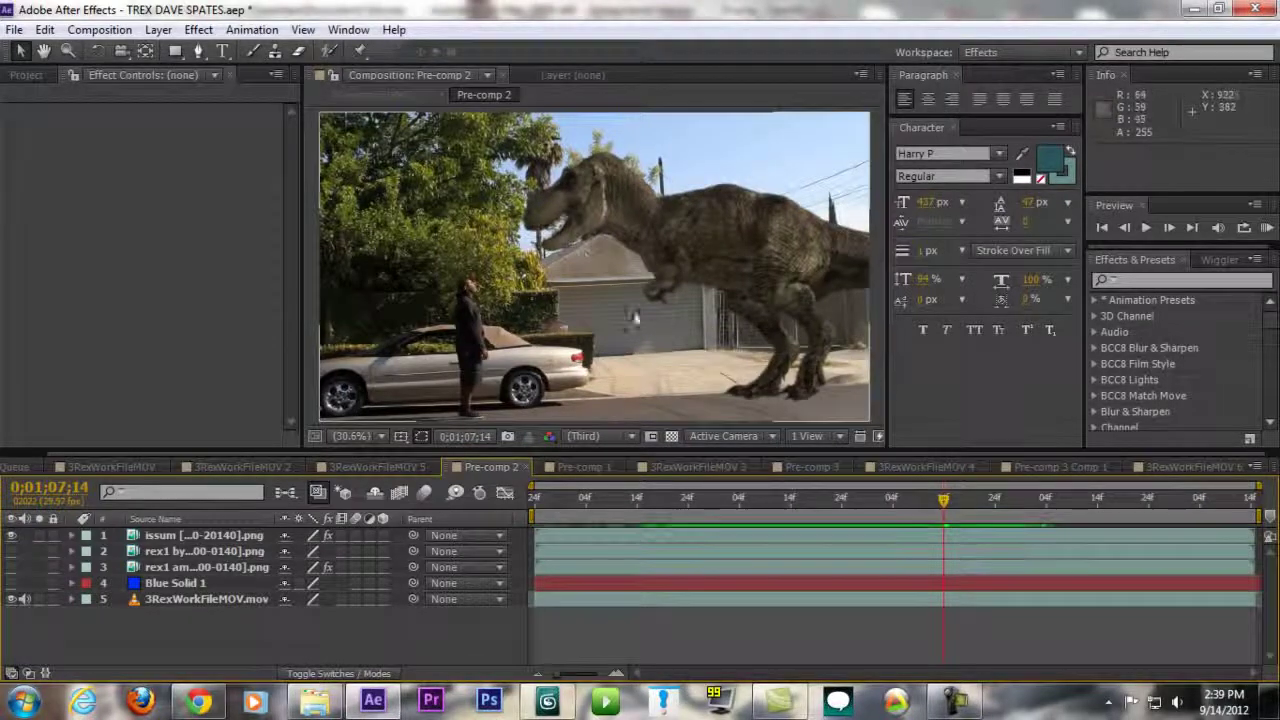
pyautogui.click(11, 535)
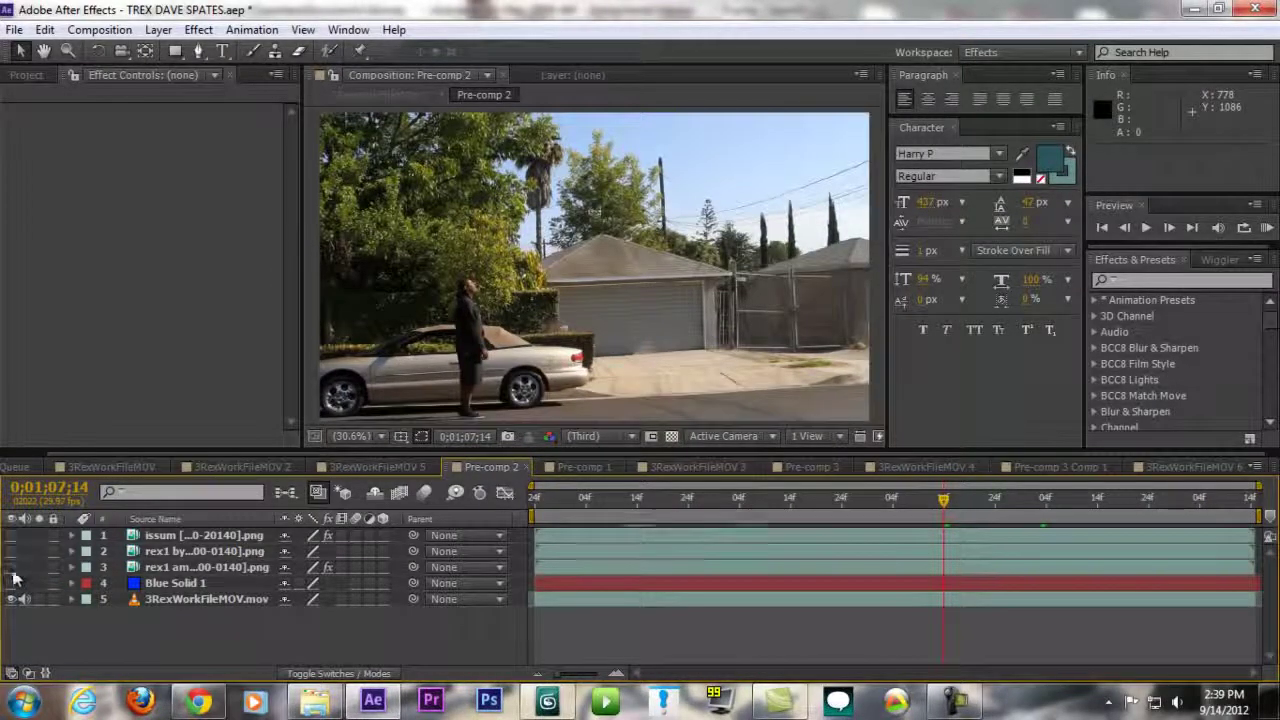
pyautogui.click(12, 570)
pyautogui.click(12, 570)
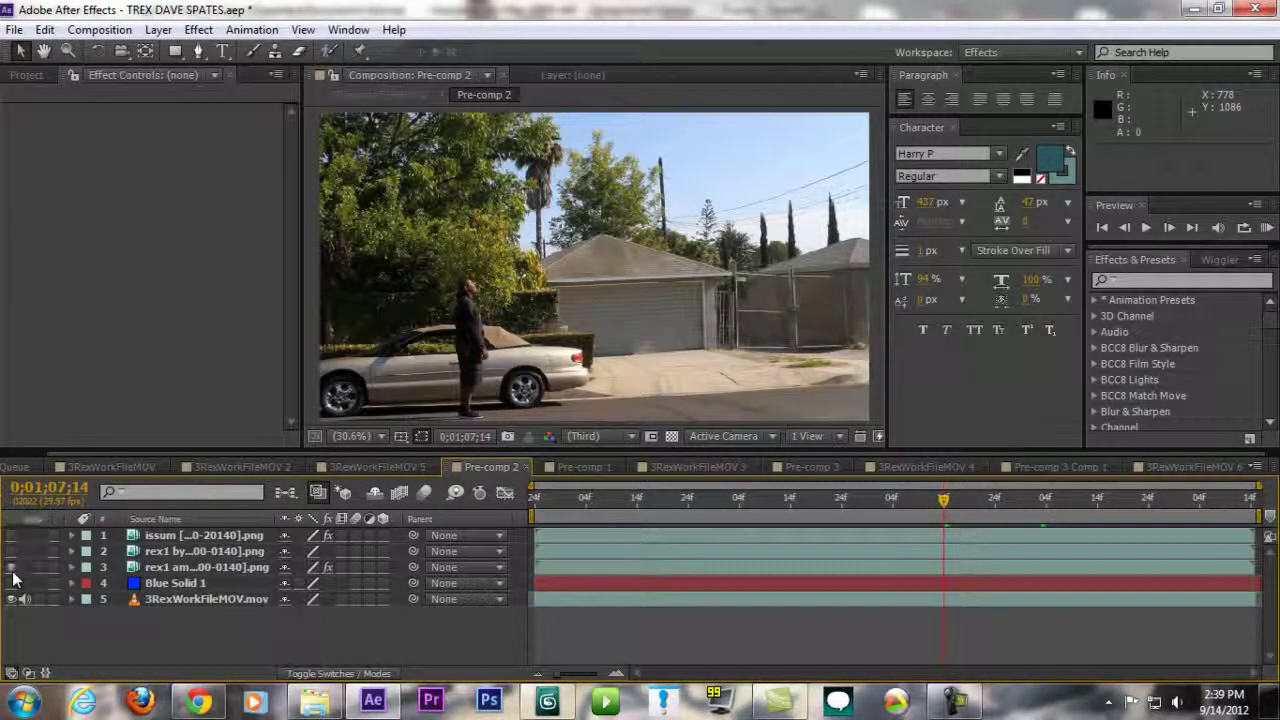
pyautogui.click(12, 570)
pyautogui.click(12, 553)
pyautogui.click(12, 537)
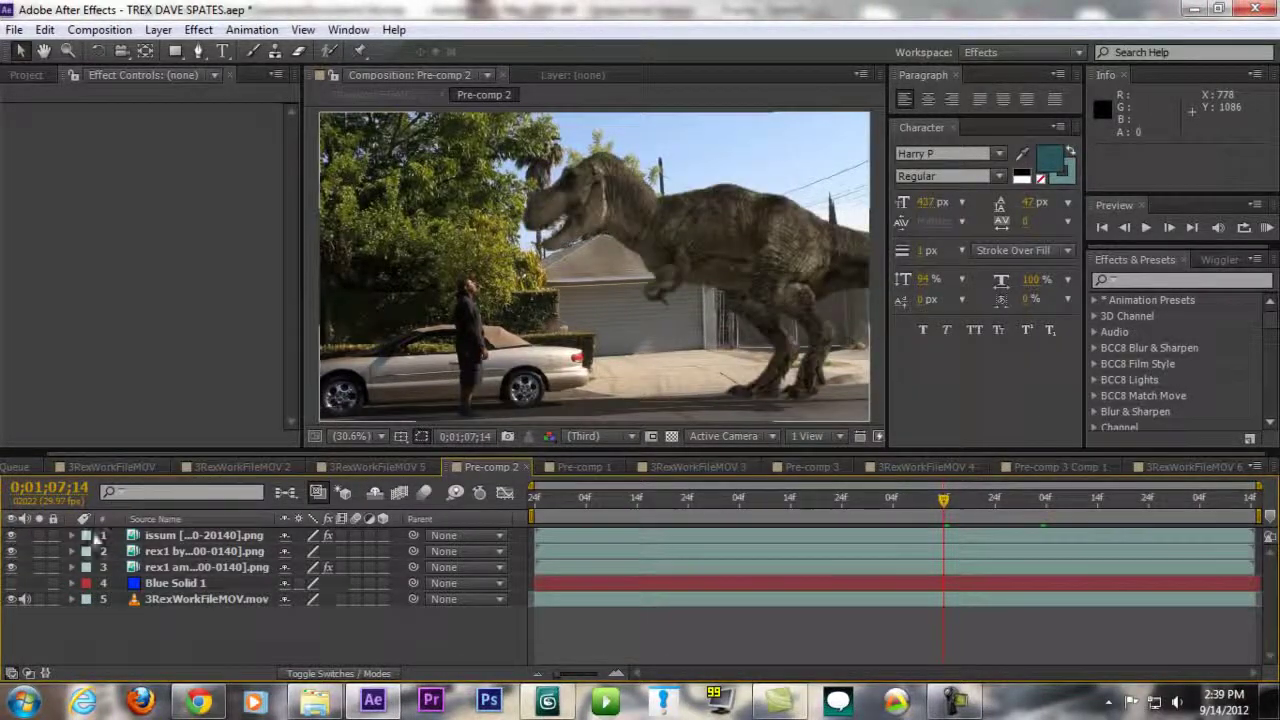
# Play a RAM preview of Pre-comp 2 and stop it with the time indicator at 0;01;08;06
pyautogui.press('KP_0')
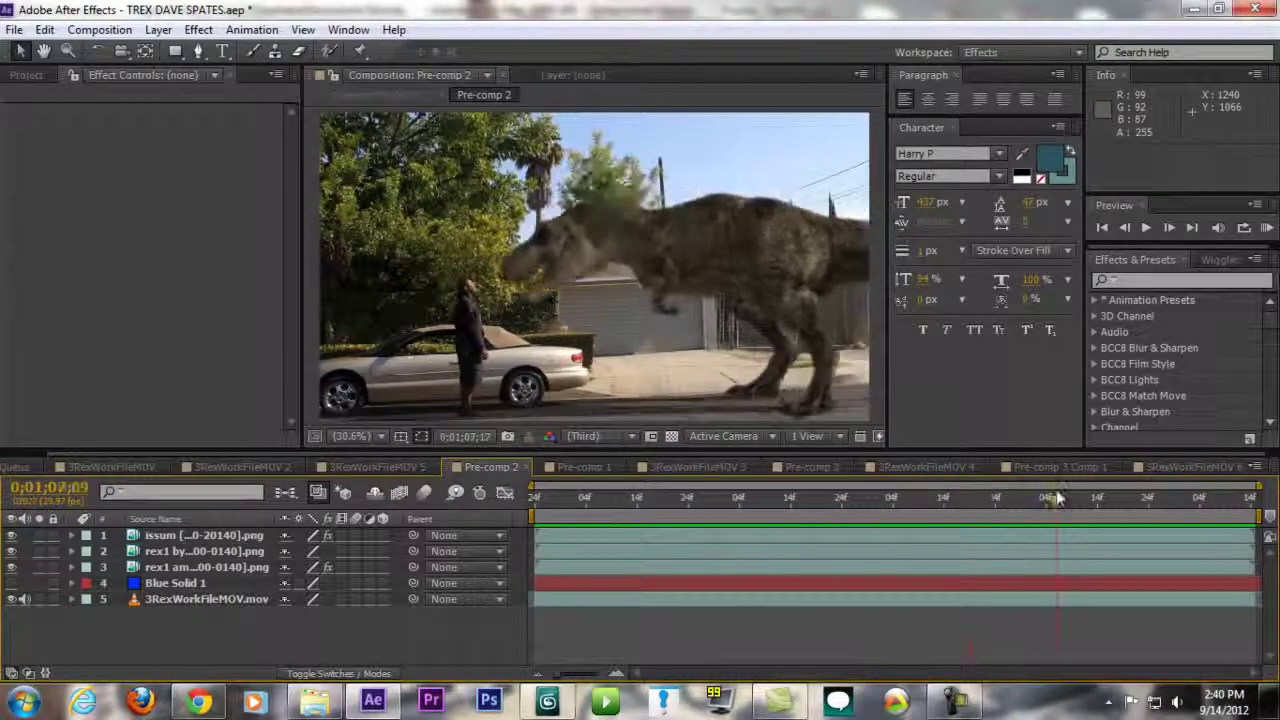
pyautogui.press('space')
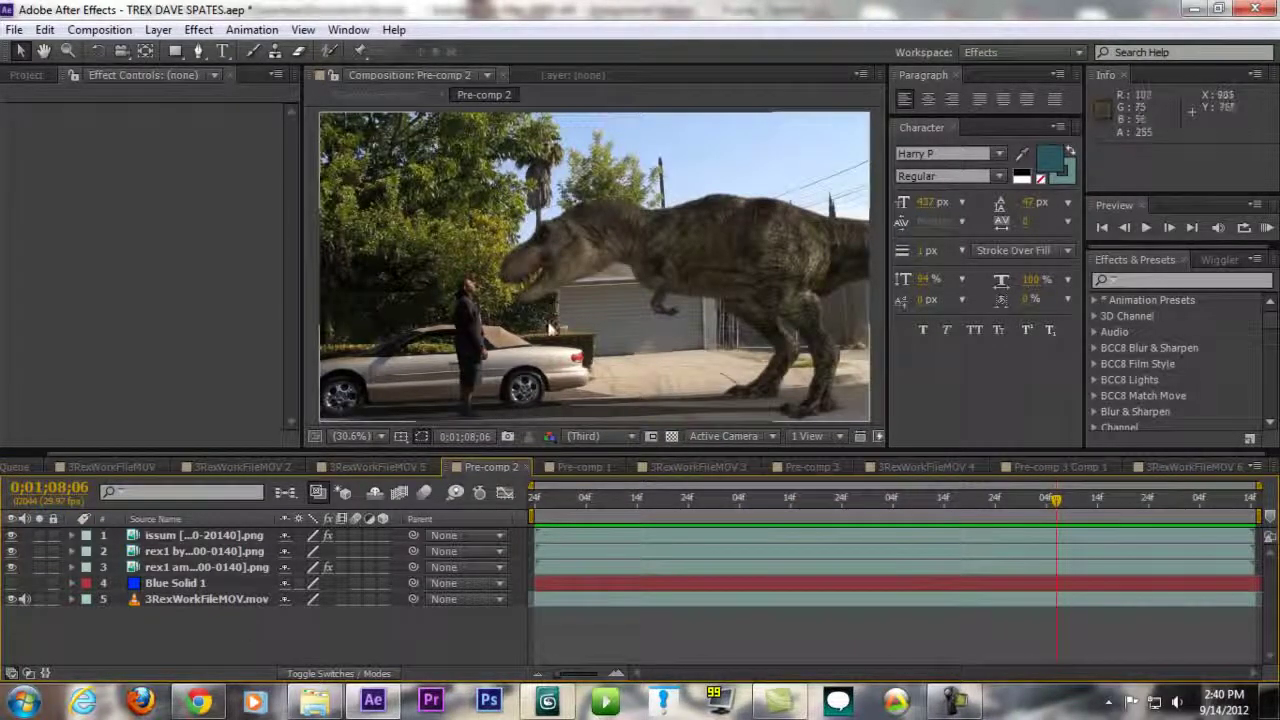
# Switch to 3ds Max, move the animation to frame 131 and view the T-Rex closer in the Left viewport
pyautogui.click(548, 700)
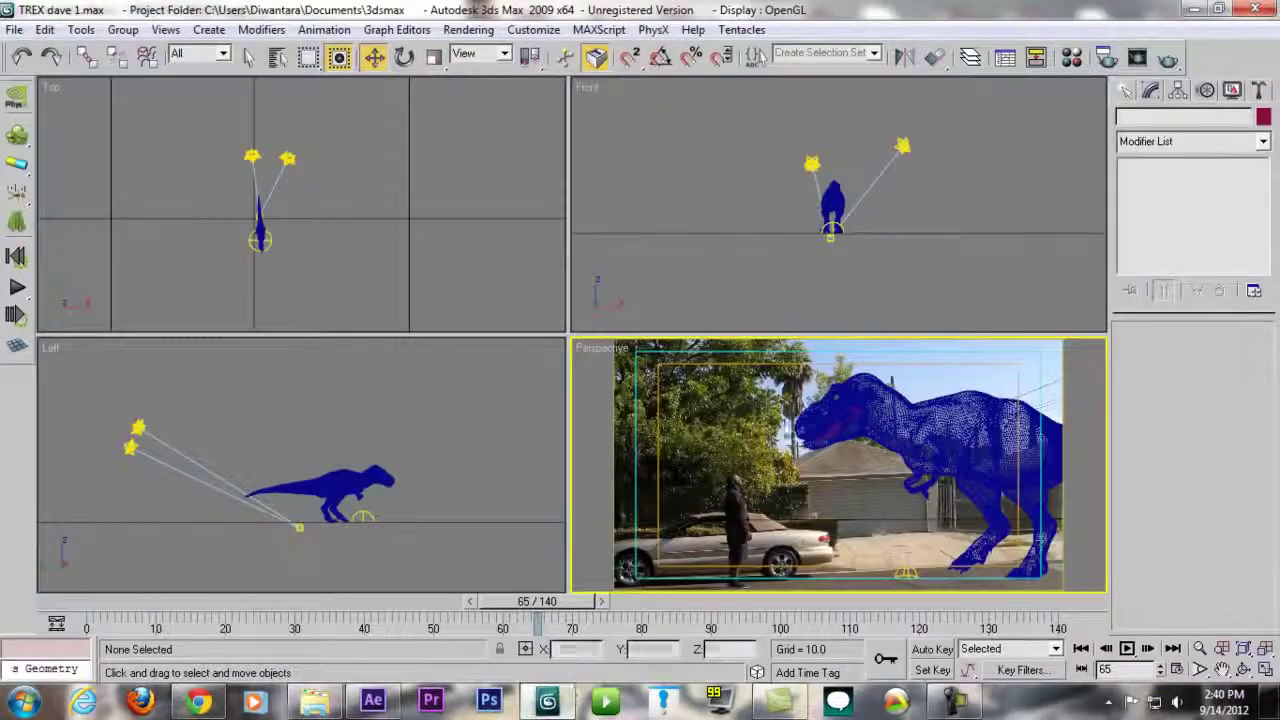
pyautogui.moveTo(565, 601); pyautogui.dragTo(1045, 601)
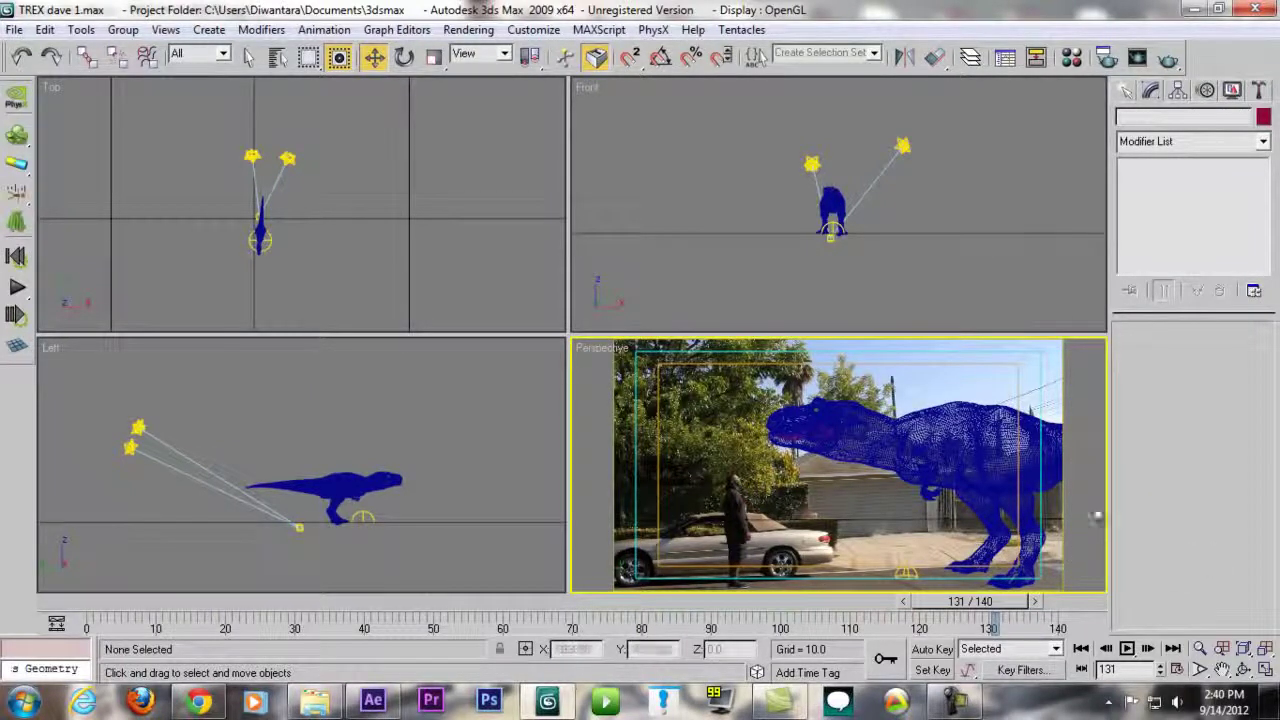
pyautogui.click(465, 500)
pyautogui.scroll(3, 465, 500)
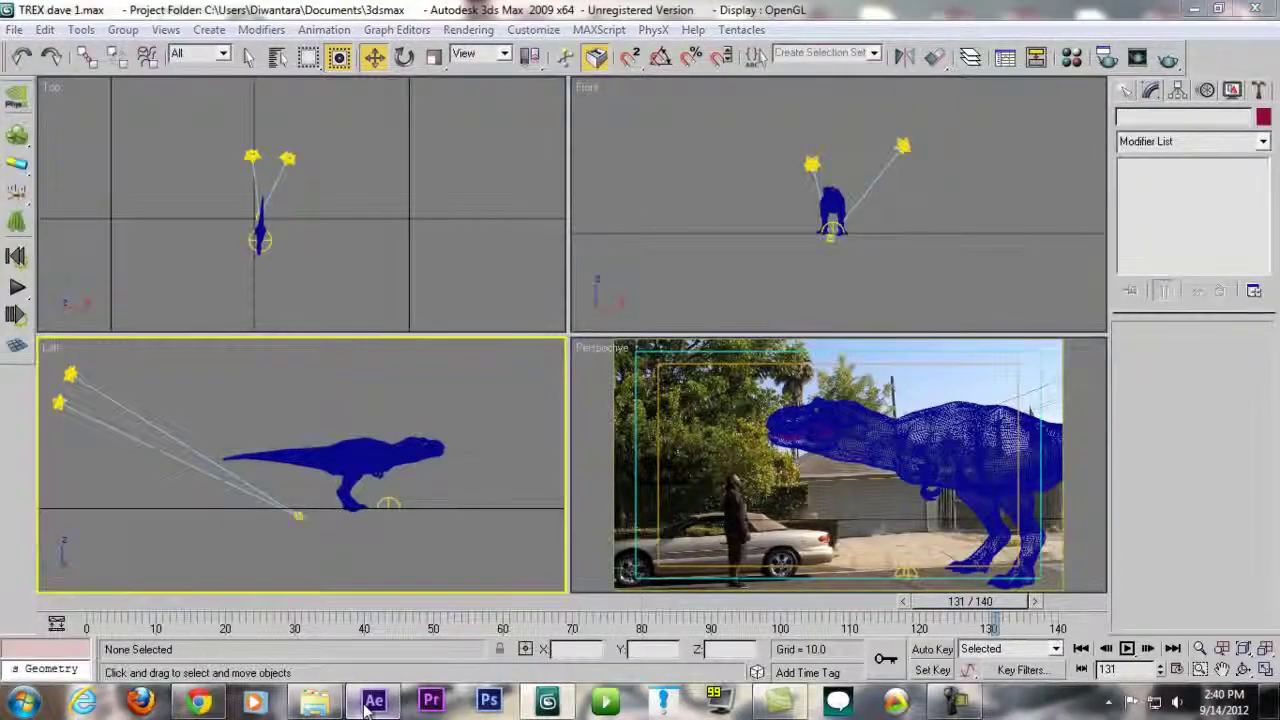
# Switch to After Effects and hide the two rex1 PNG sequence layers and the issum layer in Pre-comp 2
pyautogui.click(370, 703)
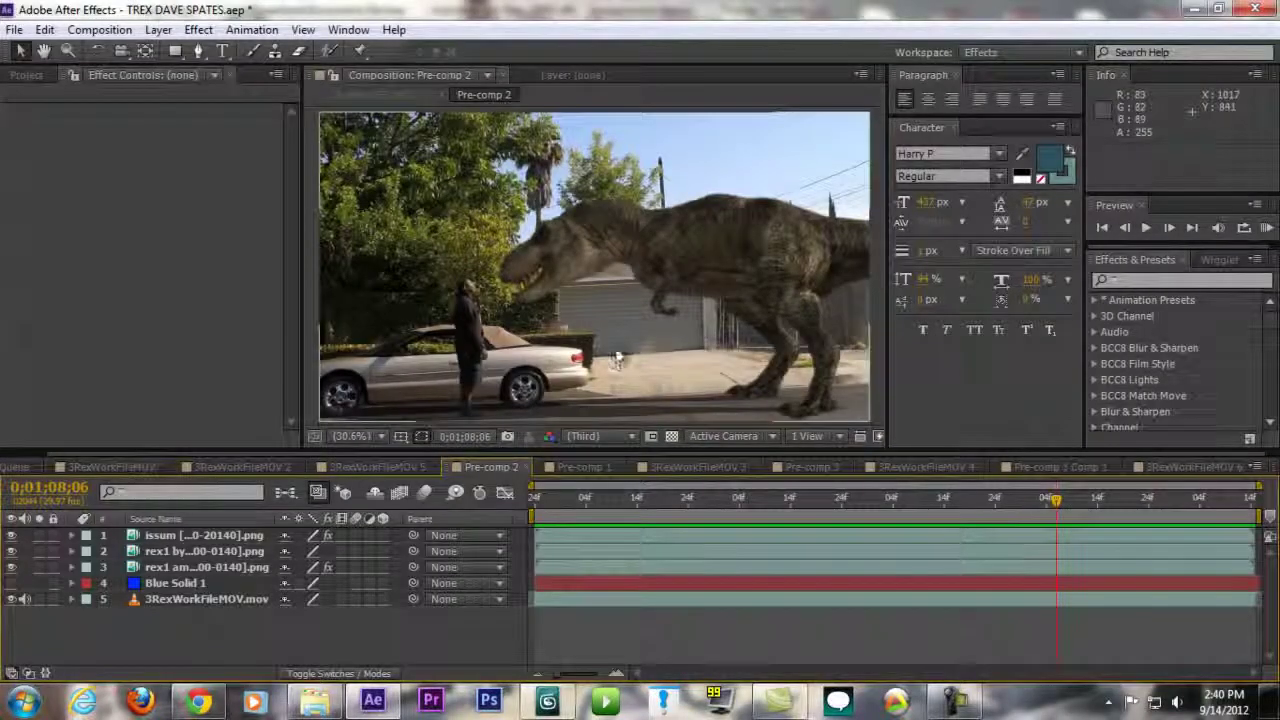
pyautogui.click(12, 551)
pyautogui.click(12, 567)
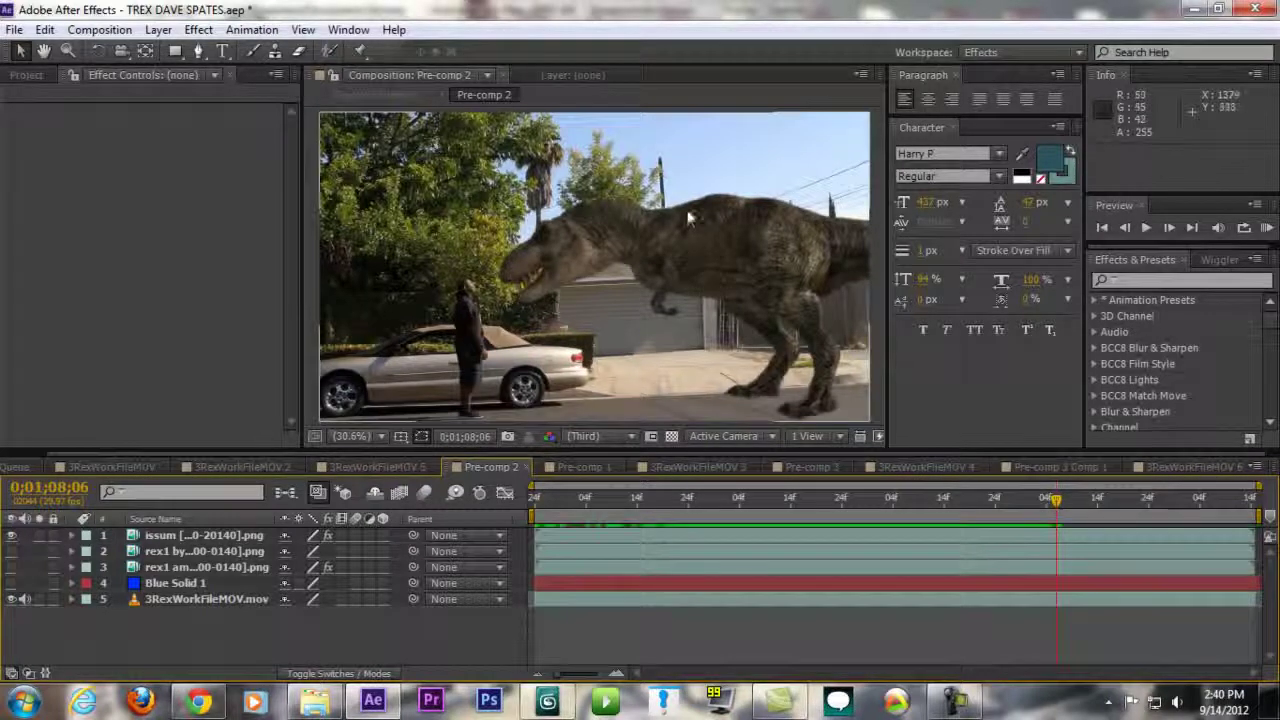
pyautogui.click(12, 537)
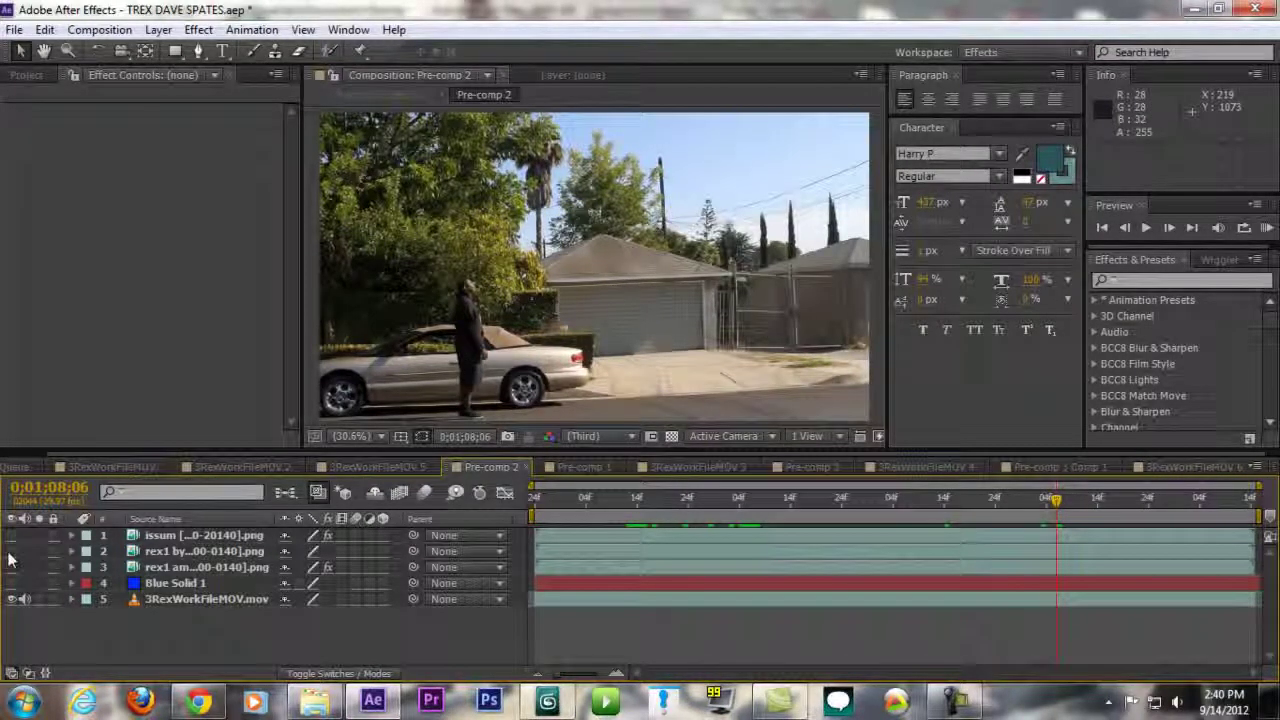
# Show the rex1 by layer alone over the footage, hide it, and toggle the rex1 am layer to inspect its contribution
pyautogui.click(12, 551)
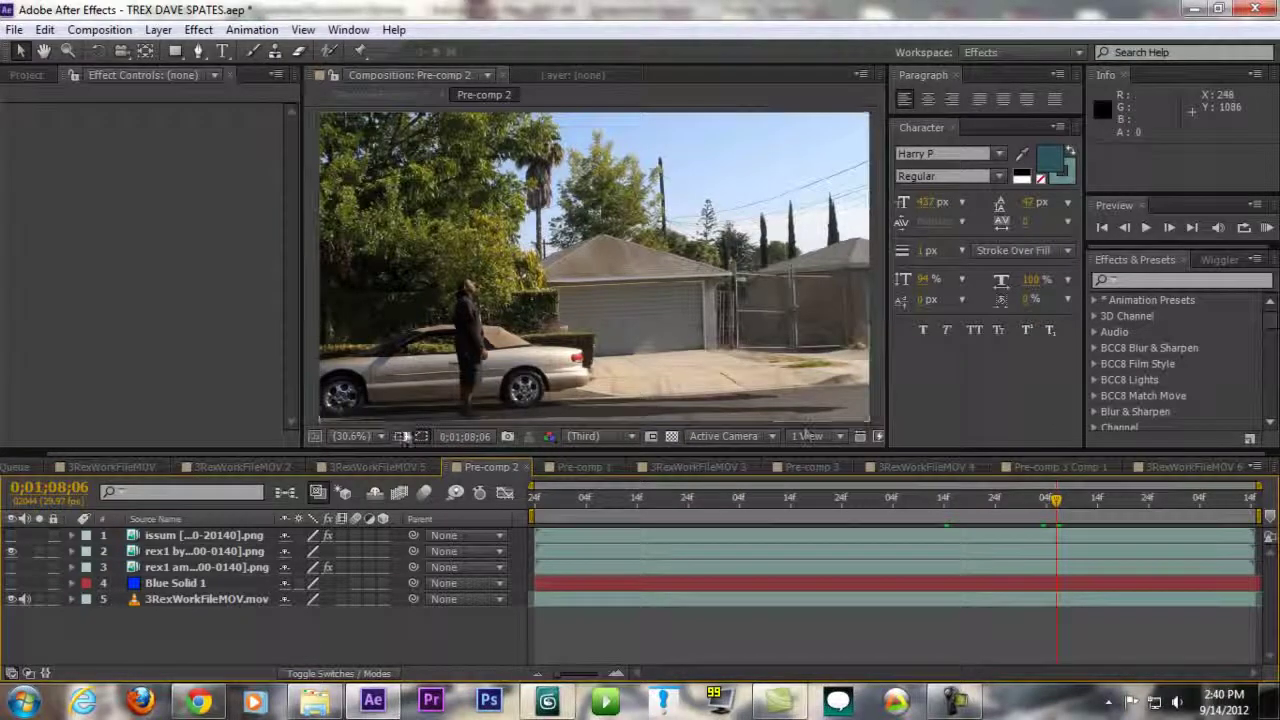
pyautogui.click(12, 551)
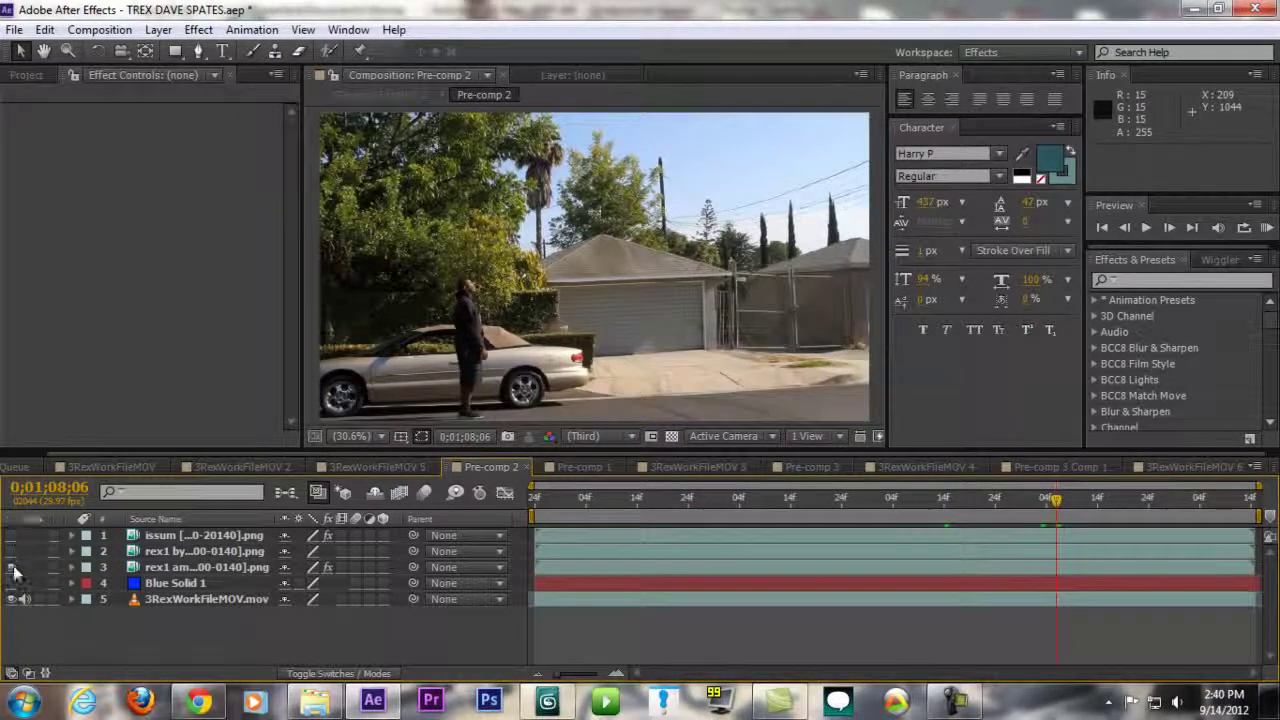
pyautogui.click(13, 568)
pyautogui.click(13, 568)
pyautogui.click(13, 568)
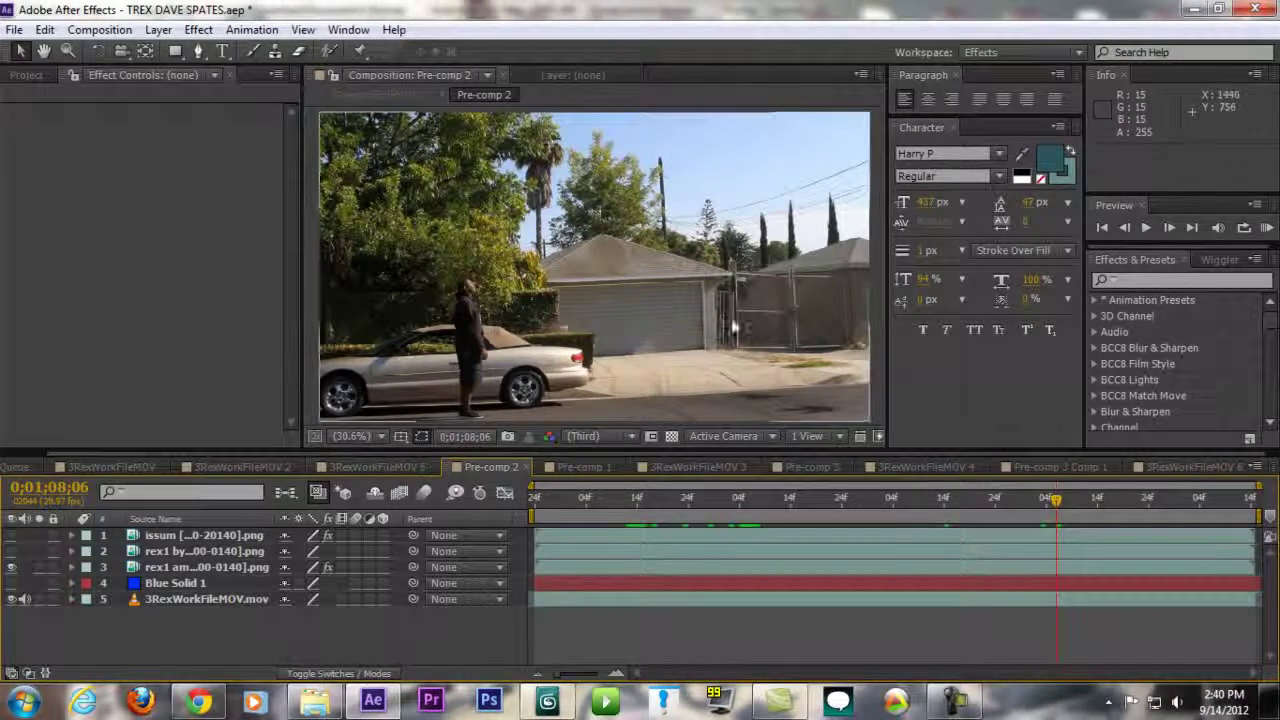
pyautogui.click(12, 567)
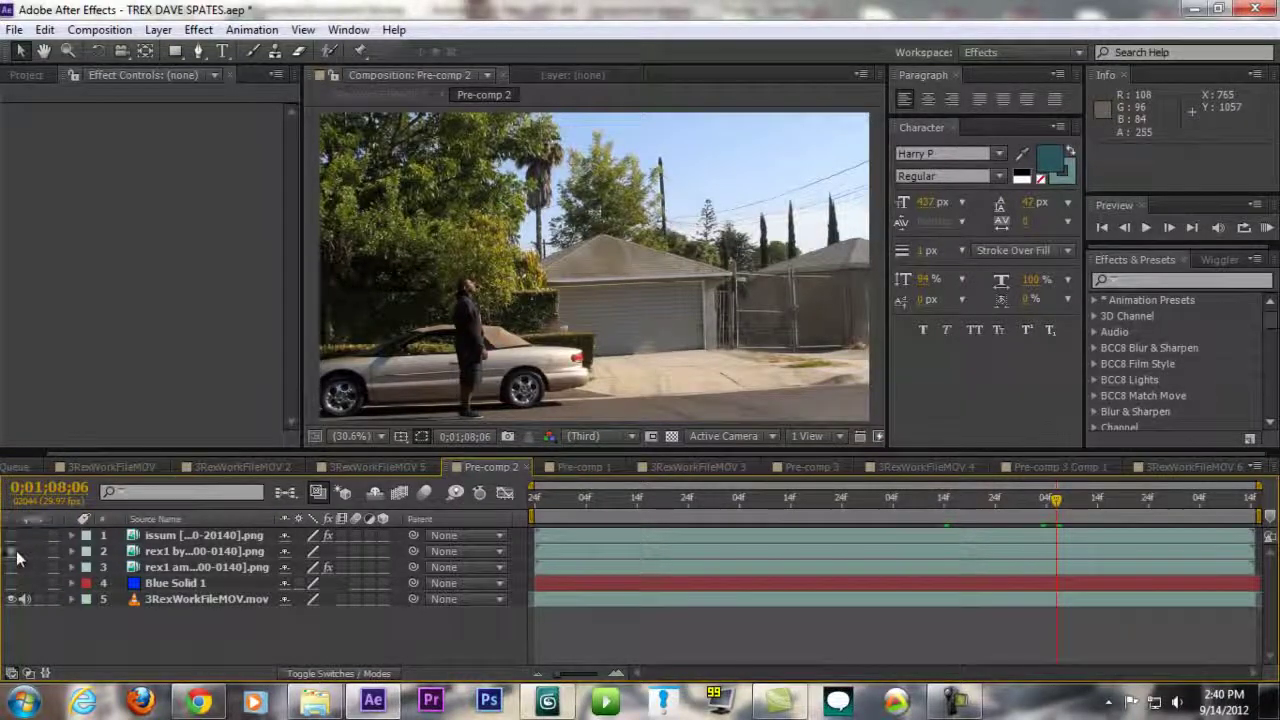
# Compare the two rex1 shadow layers over the footage again, ending with only the rex1 am layer shown
pyautogui.click(12, 552)
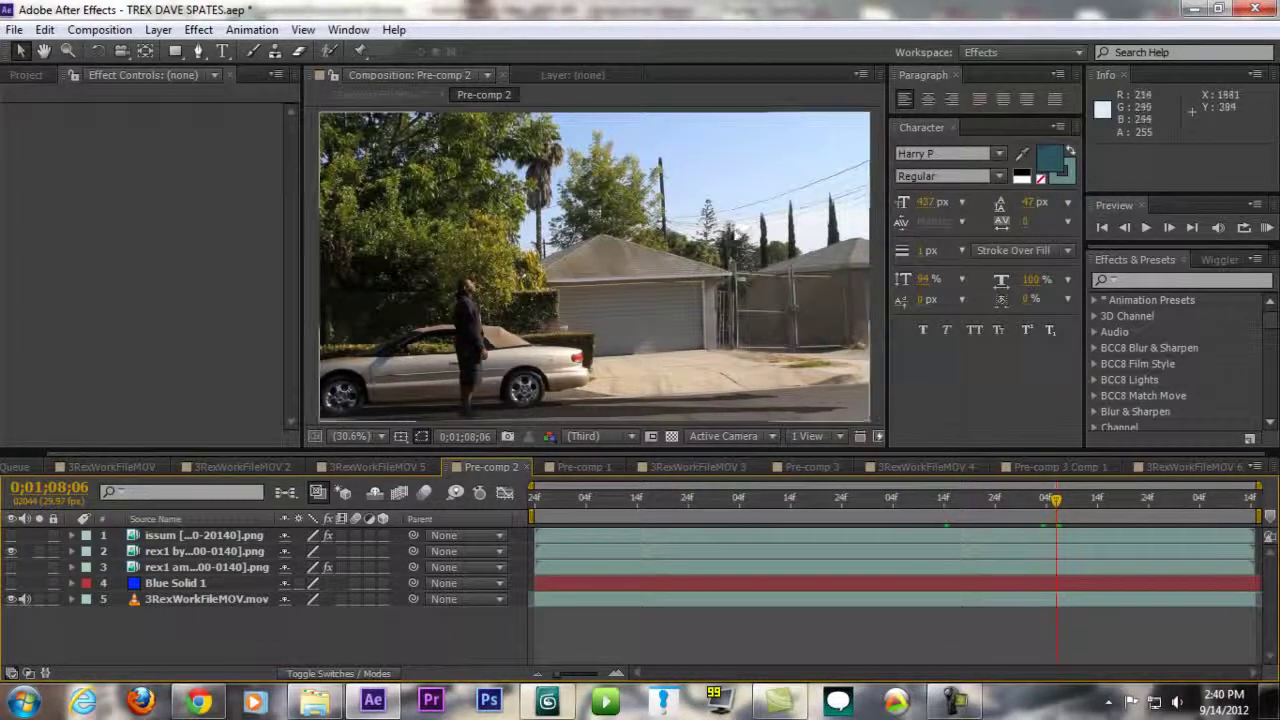
pyautogui.click(12, 567)
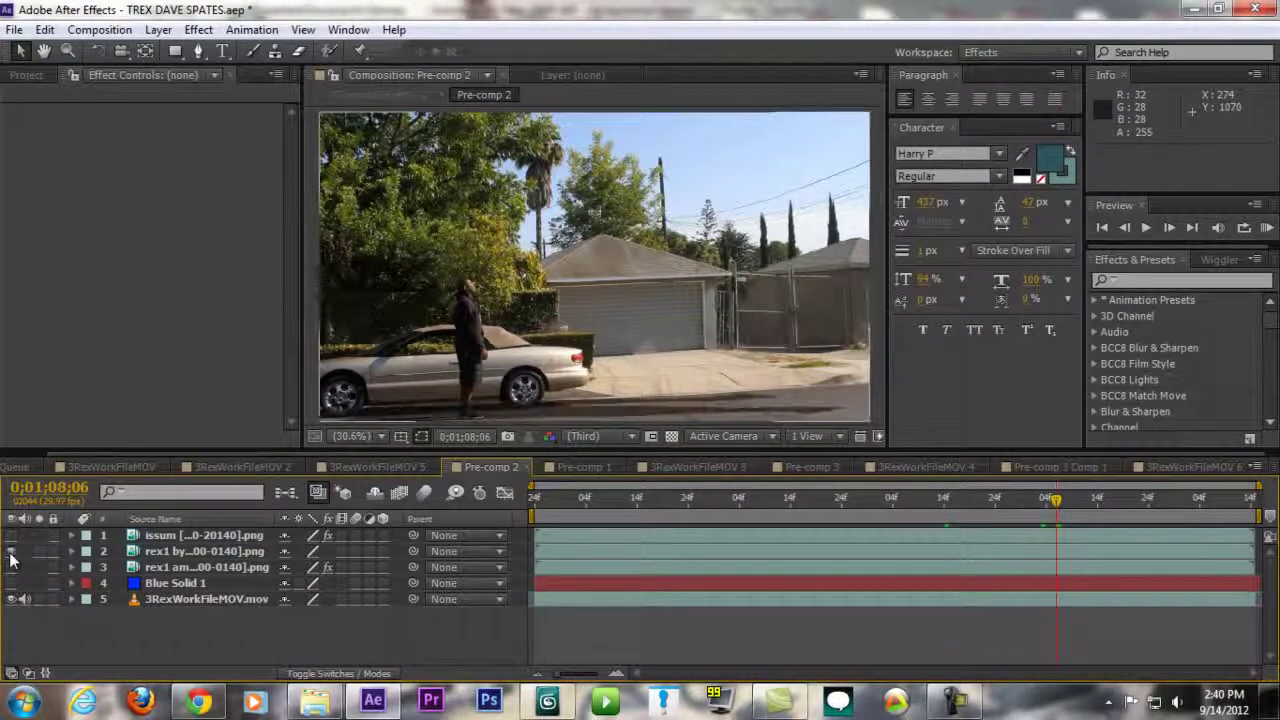
pyautogui.click(12, 567)
pyautogui.click(12, 567)
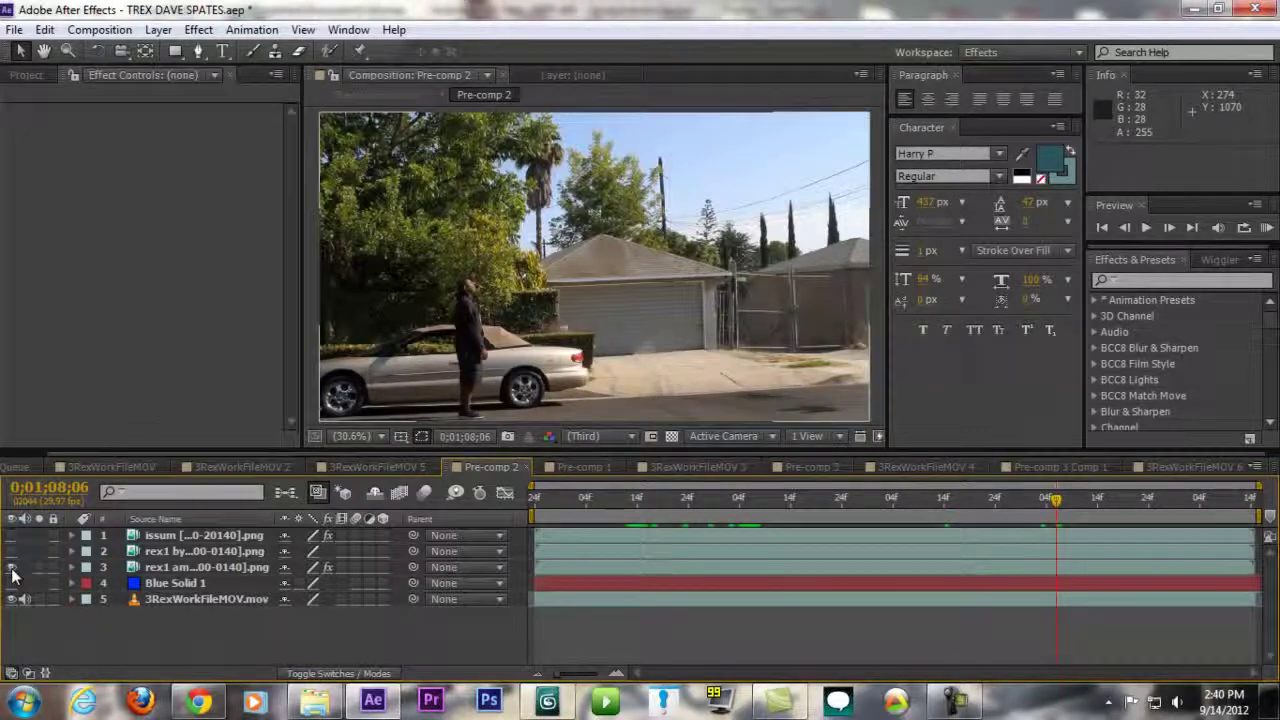
pyautogui.click(12, 567)
pyautogui.click(12, 567)
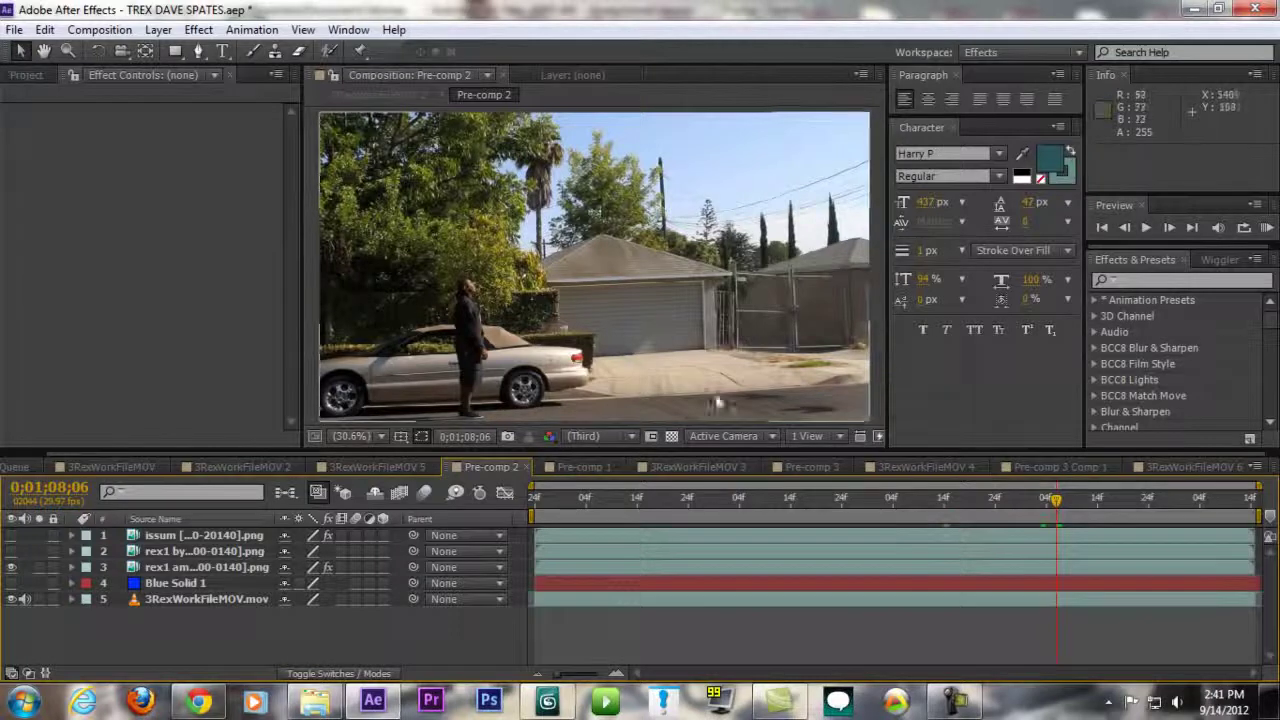
# Make all three PNG sequence layers visible again, comparing the shot without the rex1 am layer and without all three
pyautogui.click(11, 535)
pyautogui.click(11, 551)
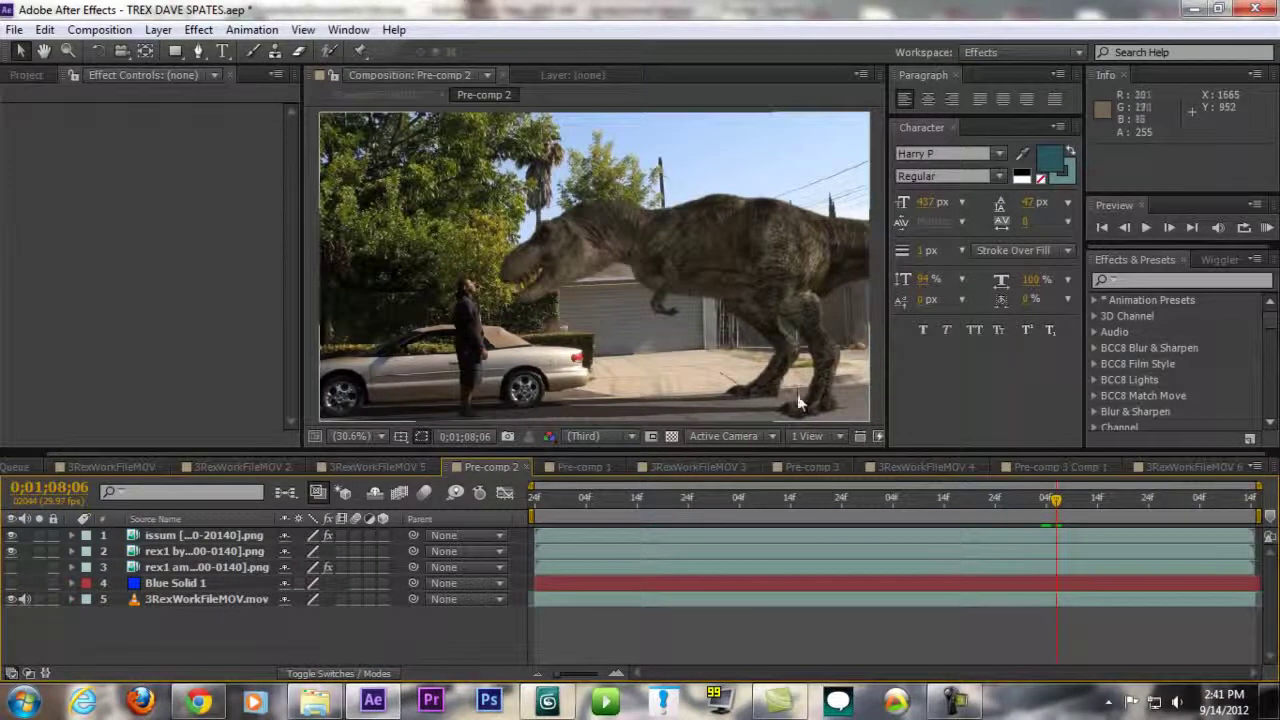
pyautogui.click(11, 567)
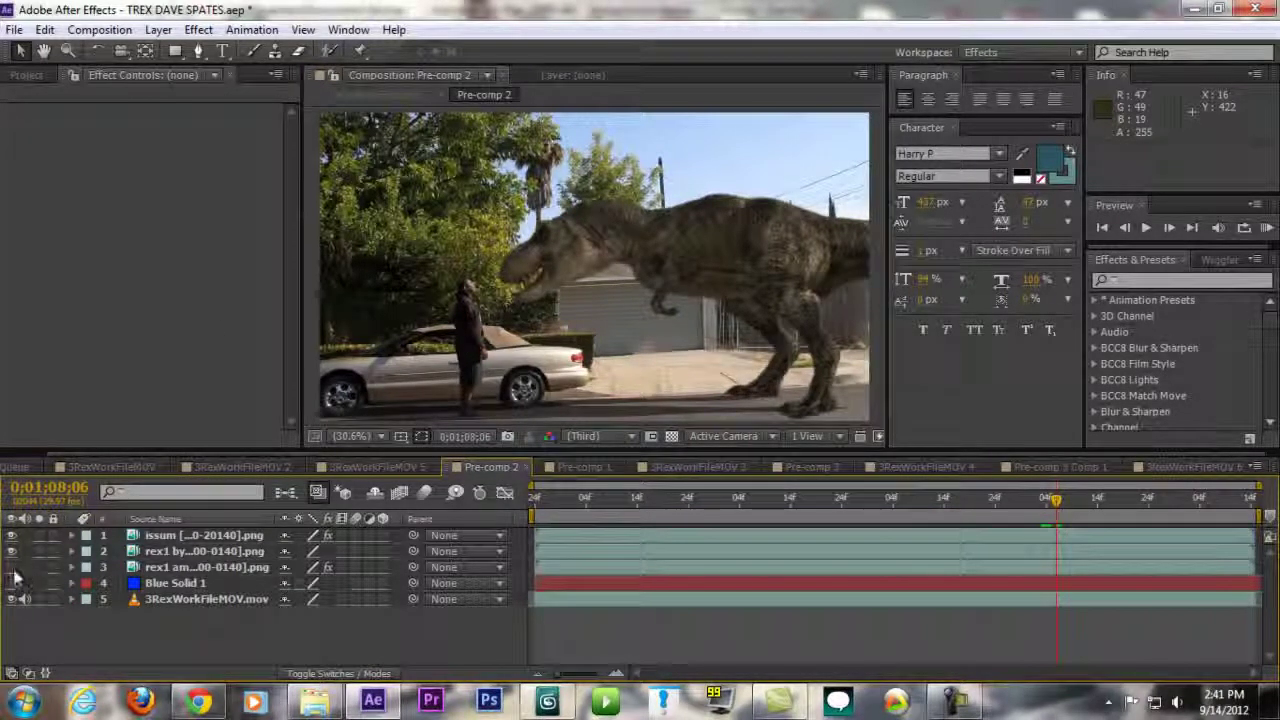
pyautogui.click(11, 567)
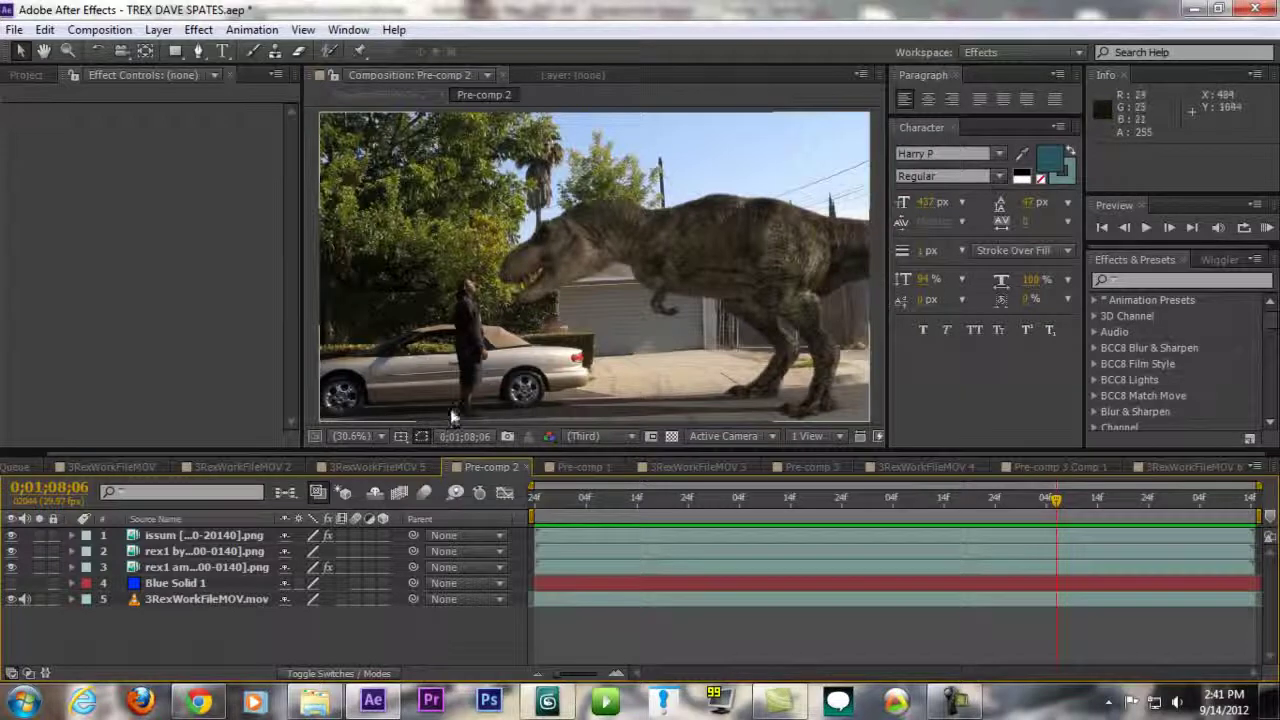
pyautogui.moveTo(11, 535); pyautogui.dragTo(11, 567)
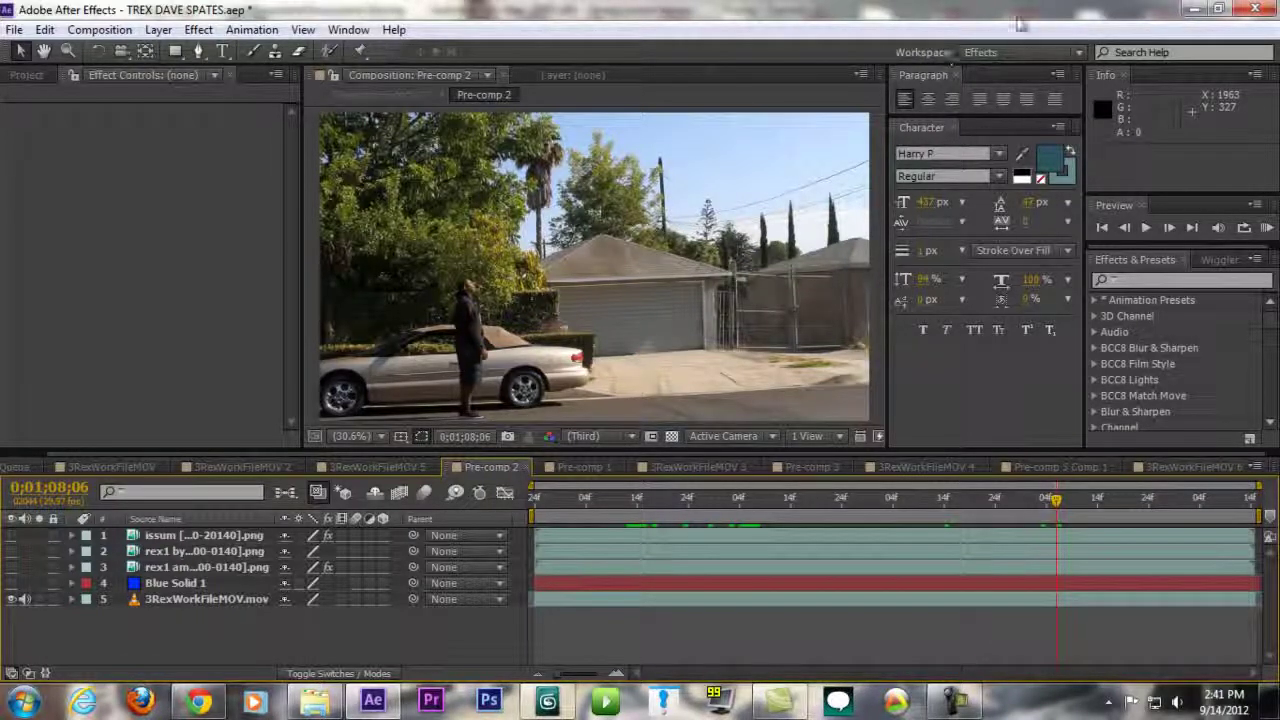
pyautogui.moveTo(12, 538); pyautogui.dragTo(12, 568)
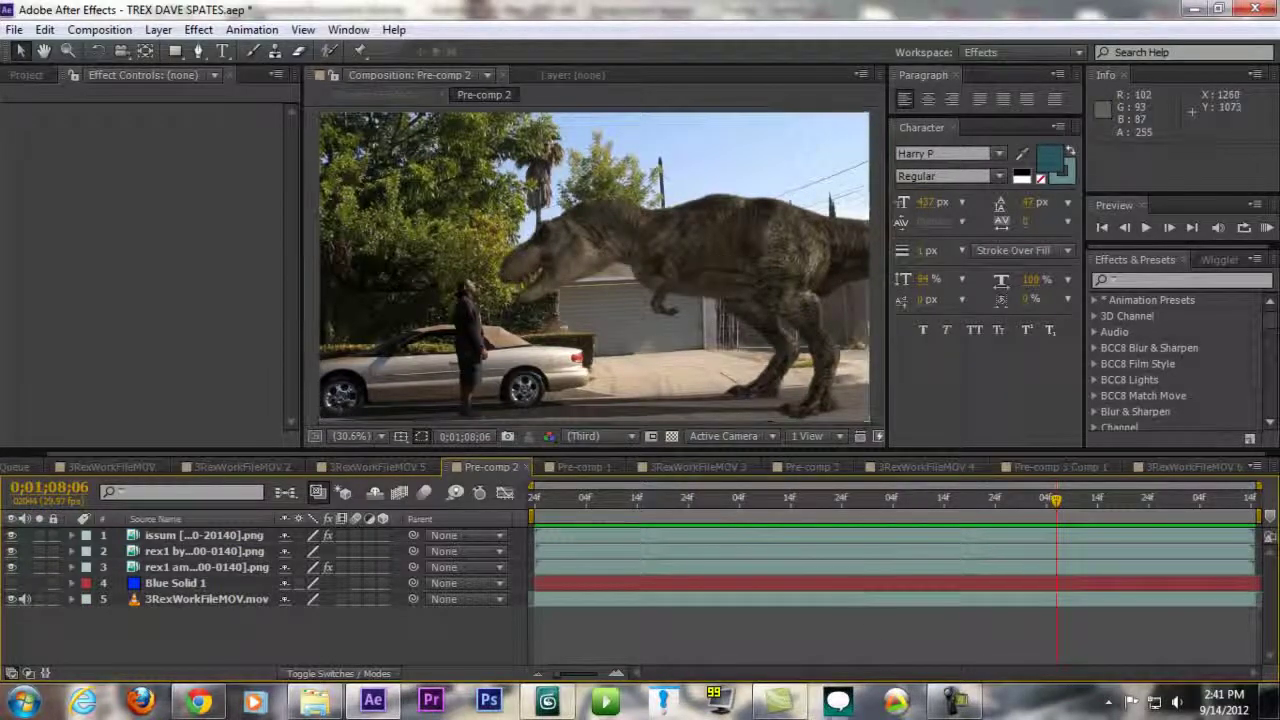
# Switch to 3ds Max, examine the lights behind the T-Rex in the Left and Top viewports, and return to After Effects
pyautogui.click(548, 700)
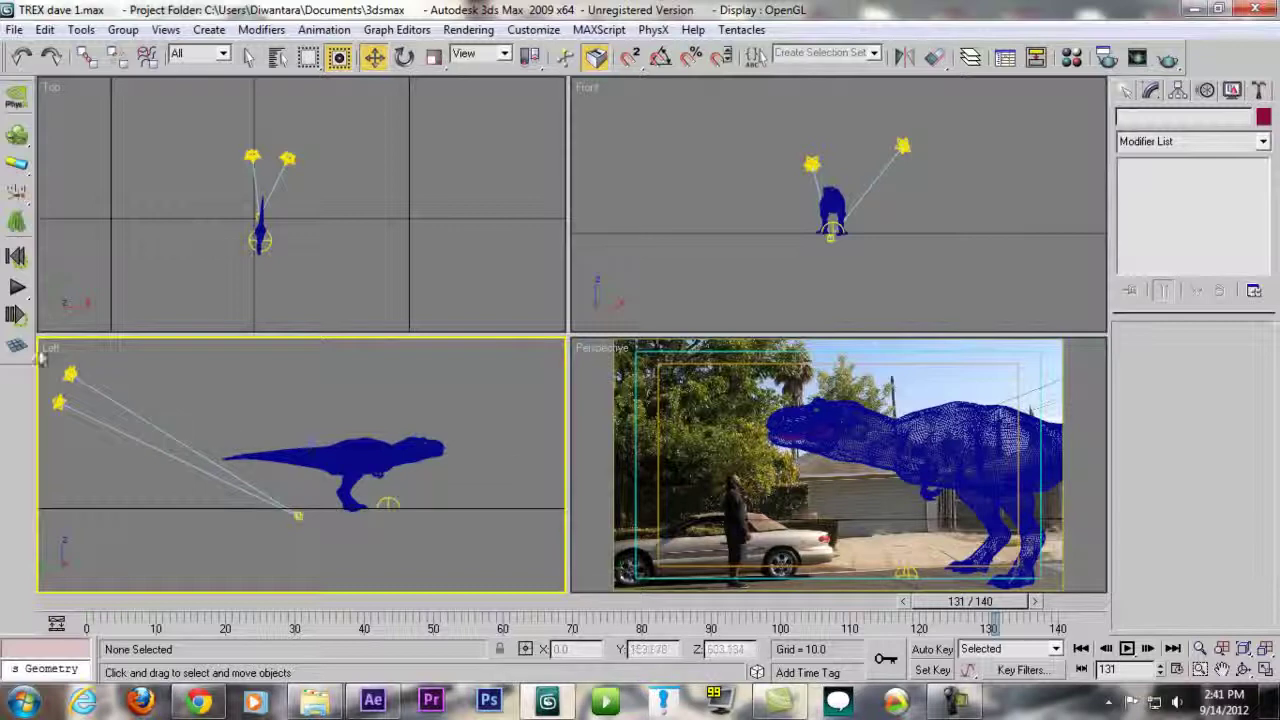
pyautogui.moveTo(286, 396); pyautogui.dragTo(302, 440)
pyautogui.scroll(-2, 302, 440)
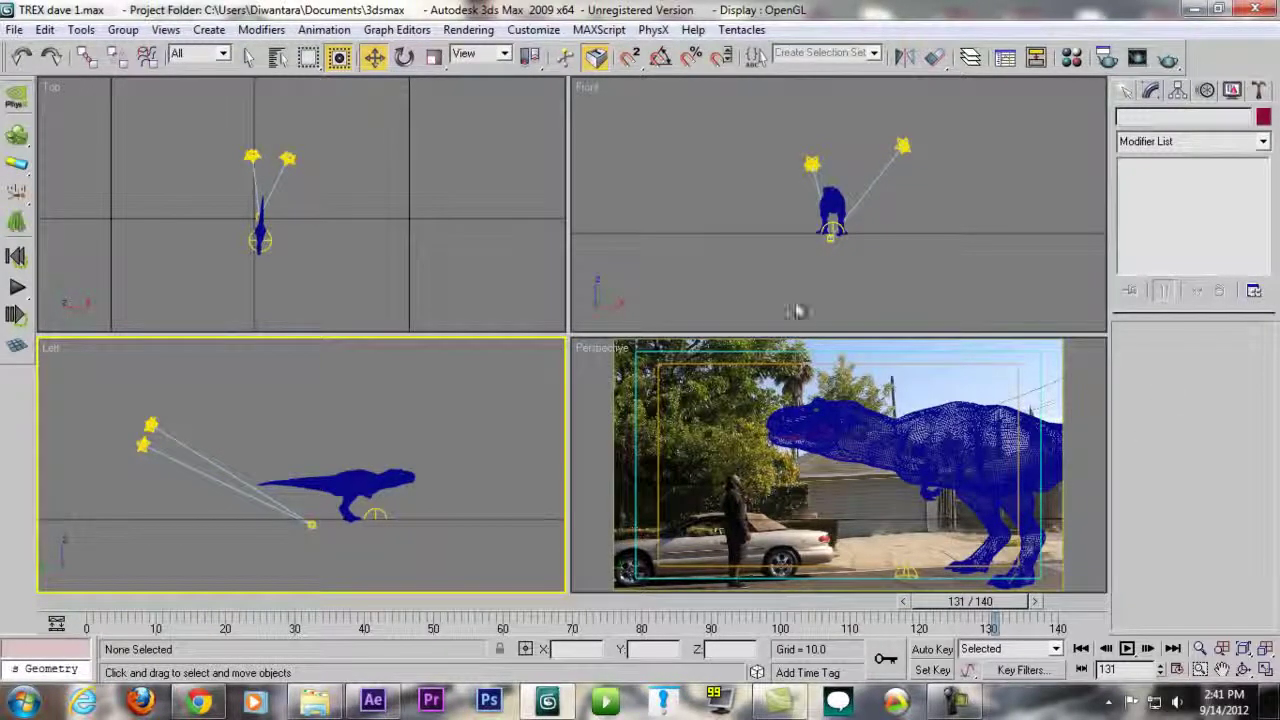
pyautogui.scroll(5, 397, 194)
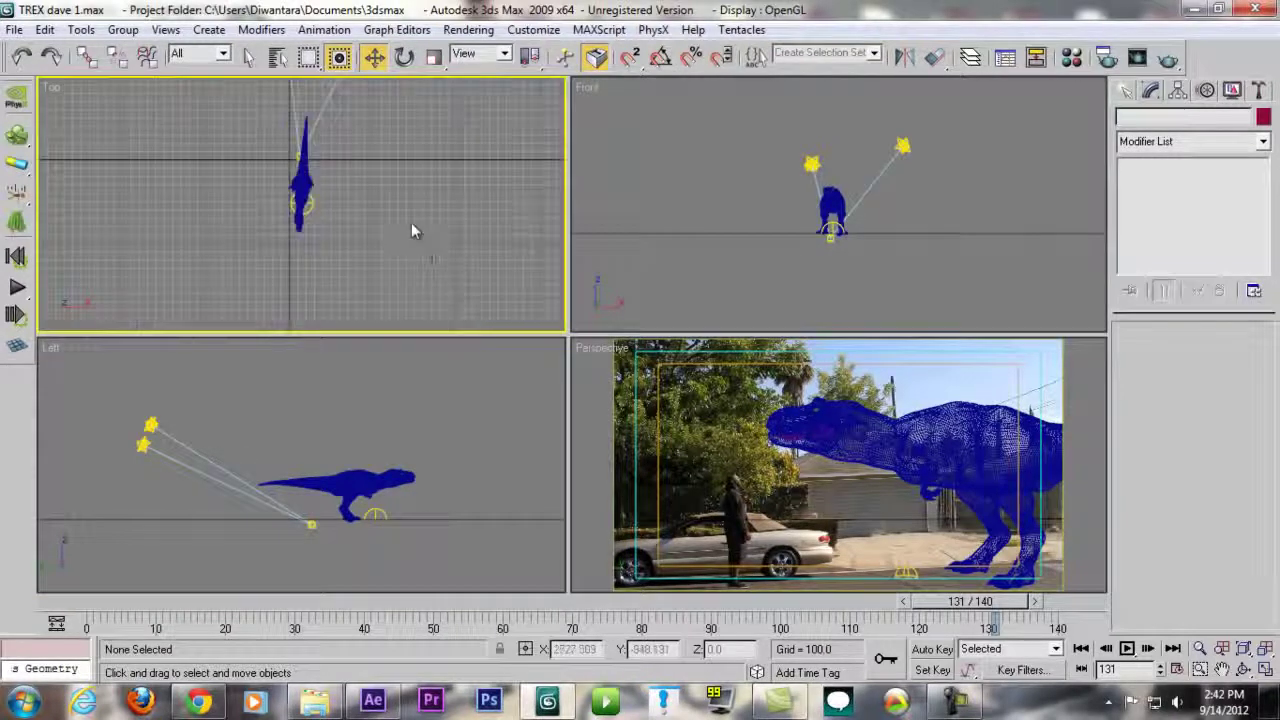
pyautogui.moveTo(424, 205); pyautogui.dragTo(420, 285)
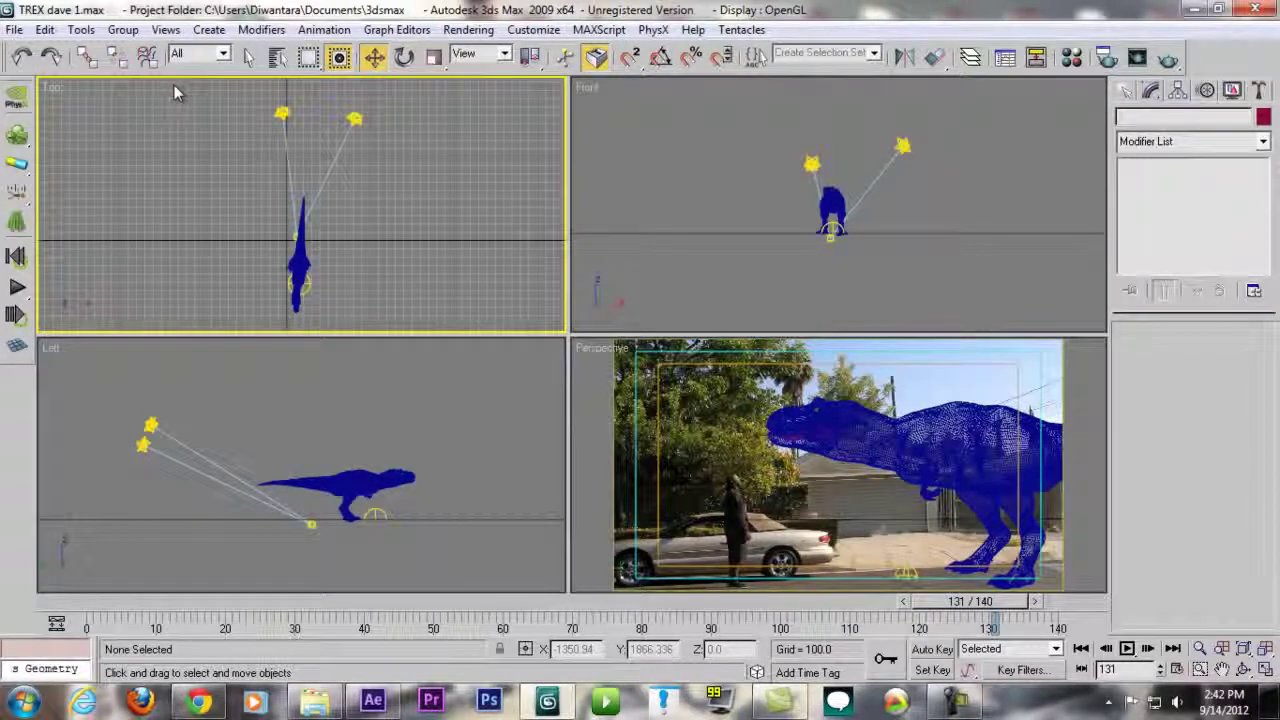
pyautogui.click(373, 700)
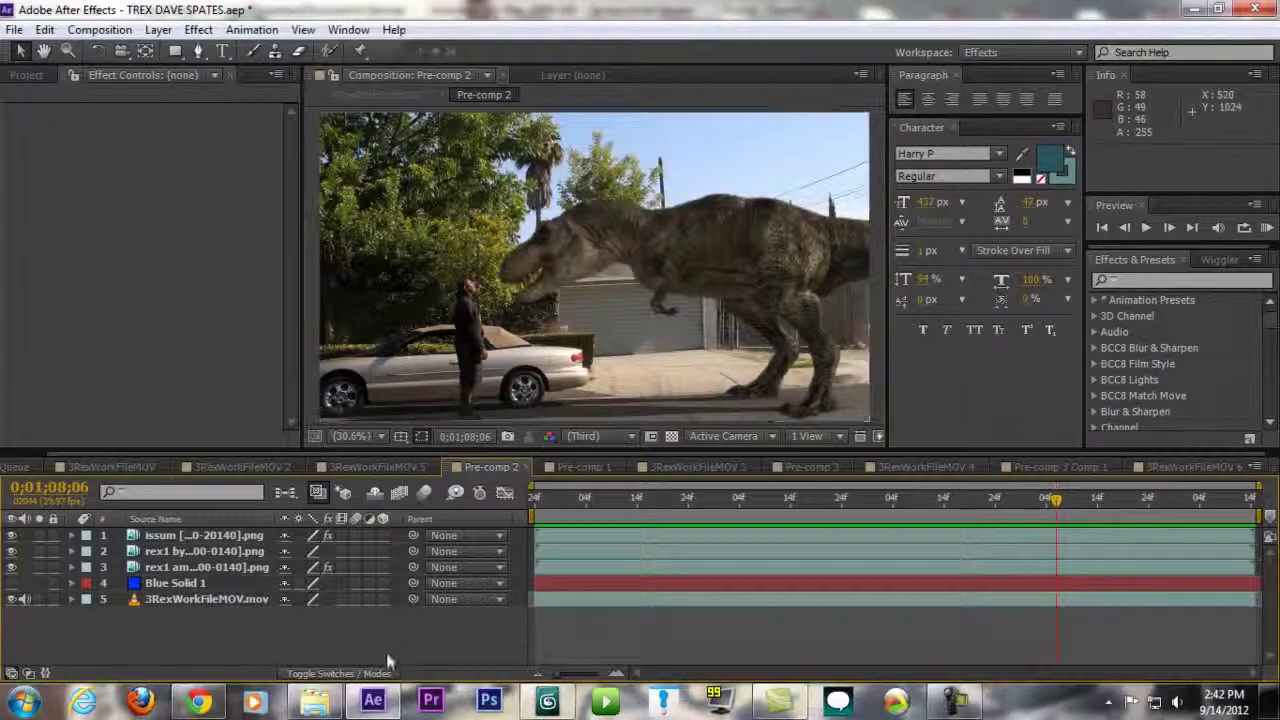
# Switch back to 3ds Max, select the ground QuadPatch in the Top viewport and review its rendering control settings in Object Properties
pyautogui.click(548, 700)
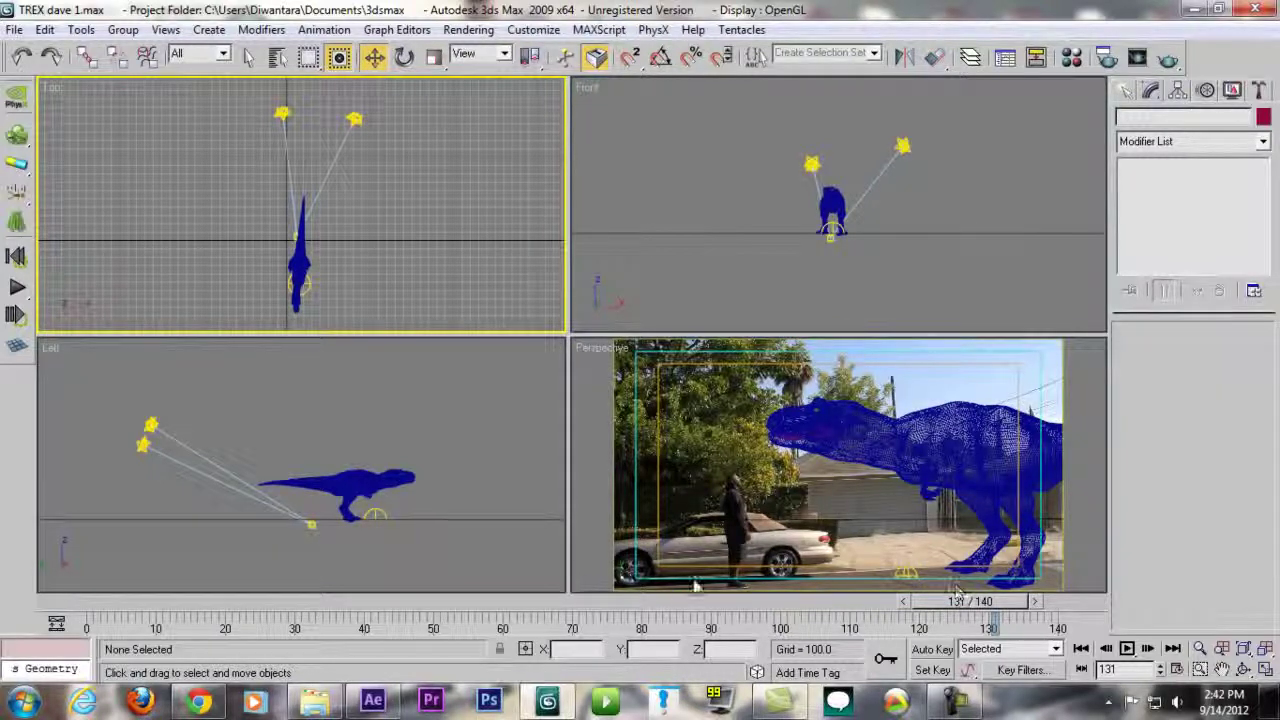
pyautogui.scroll(-5, 434, 234)
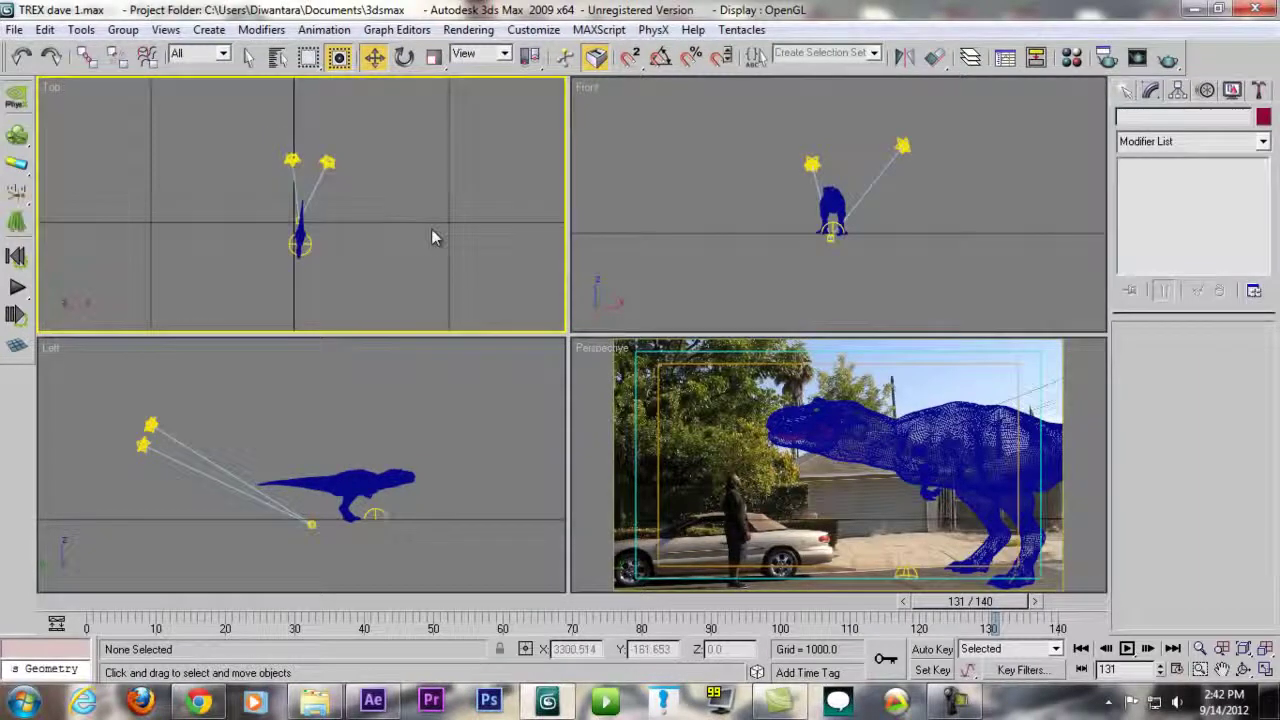
pyautogui.moveTo(434, 234); pyautogui.dragTo(374, 161)
pyautogui.moveTo(386, 260); pyautogui.dragTo(437, 223)
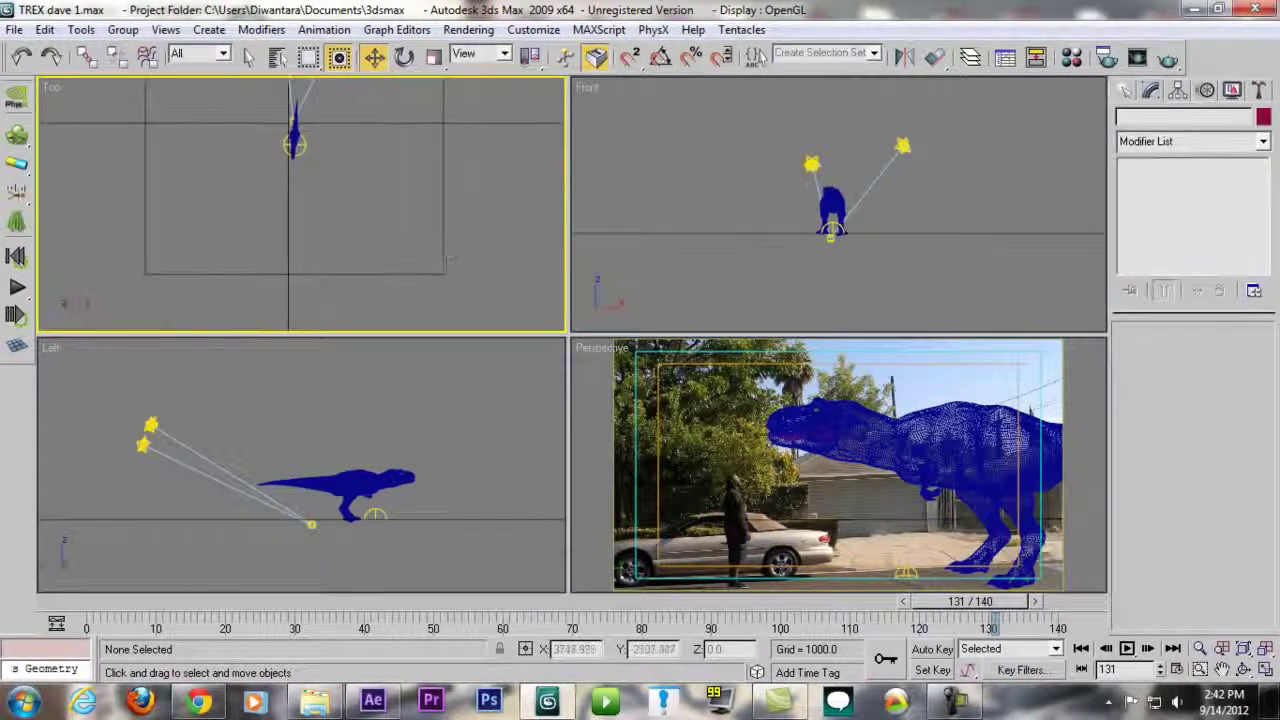
pyautogui.click(443, 237)
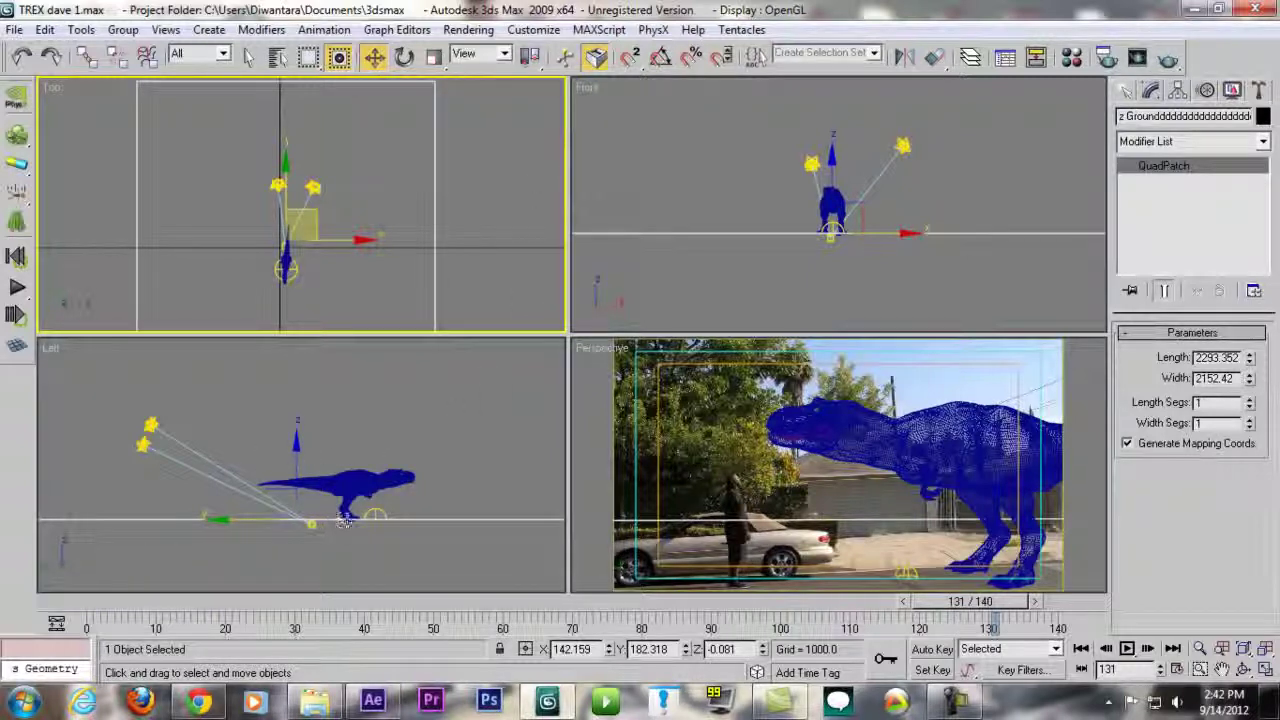
pyautogui.rightClick(428, 196)
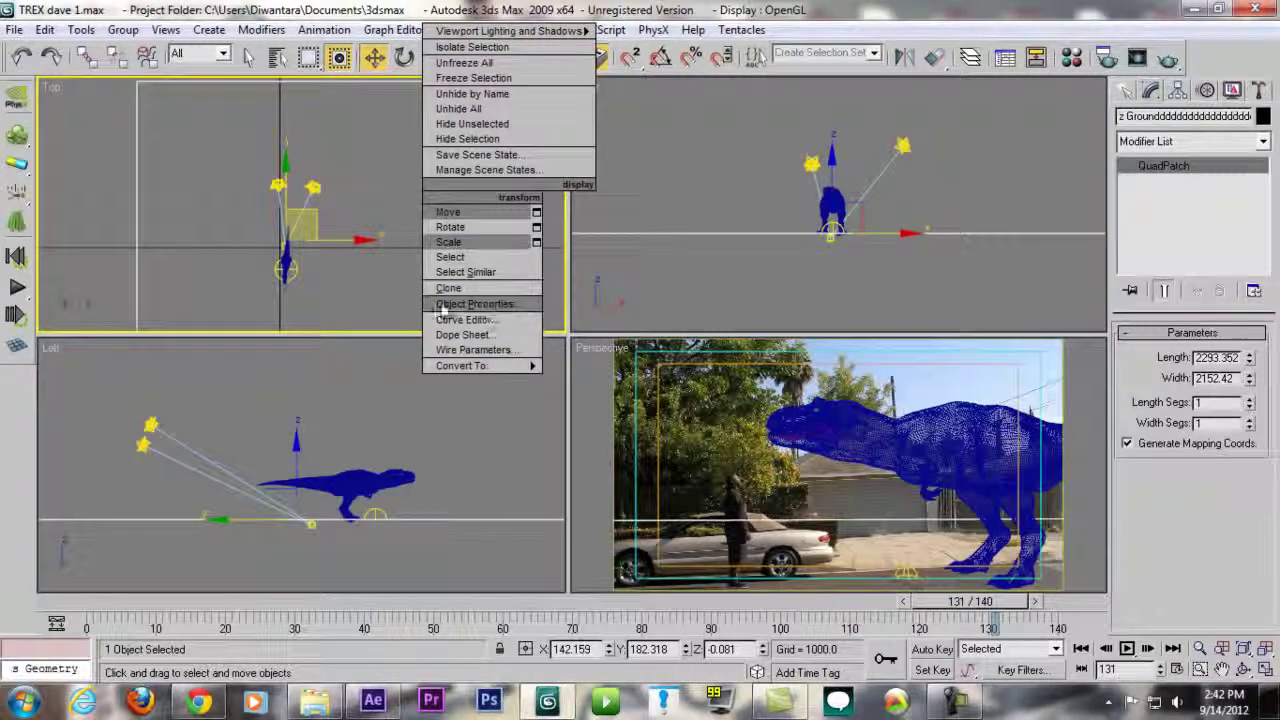
pyautogui.click(513, 305)
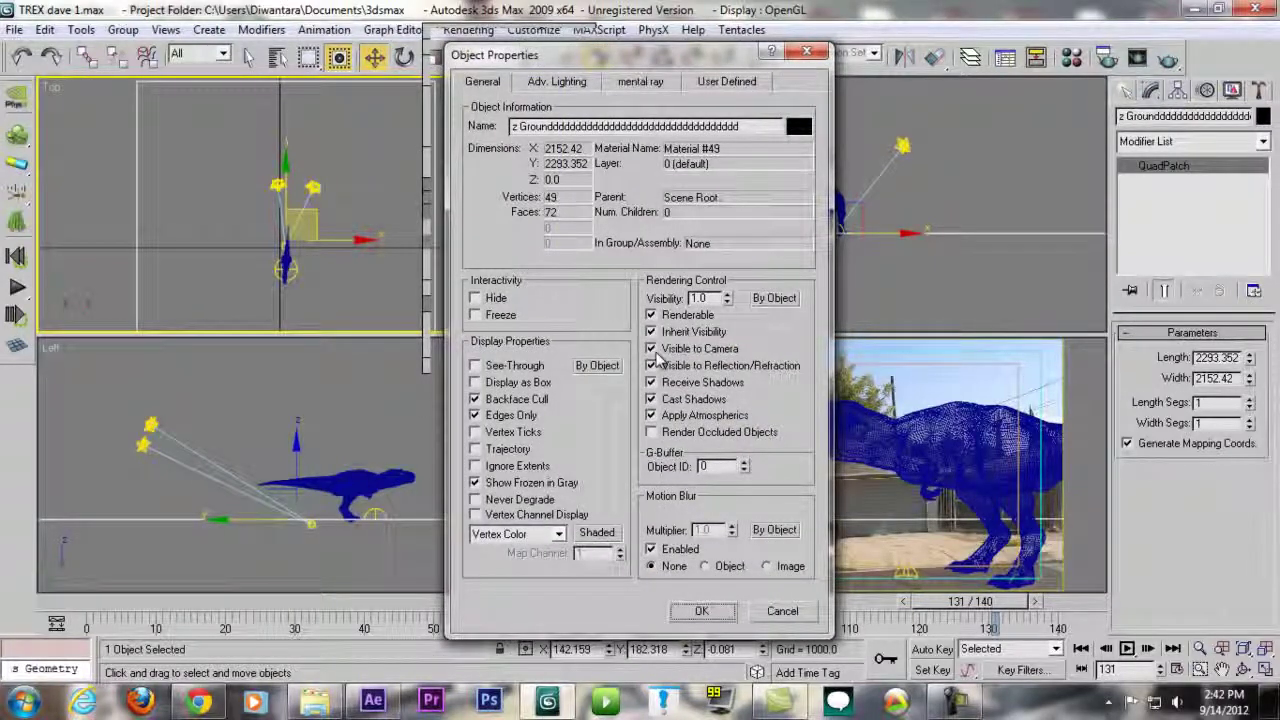
pyautogui.click(703, 611)
# Start a test render of the Perspective viewport at frame 131 and close the render window
pyautogui.rightClick(600, 418)
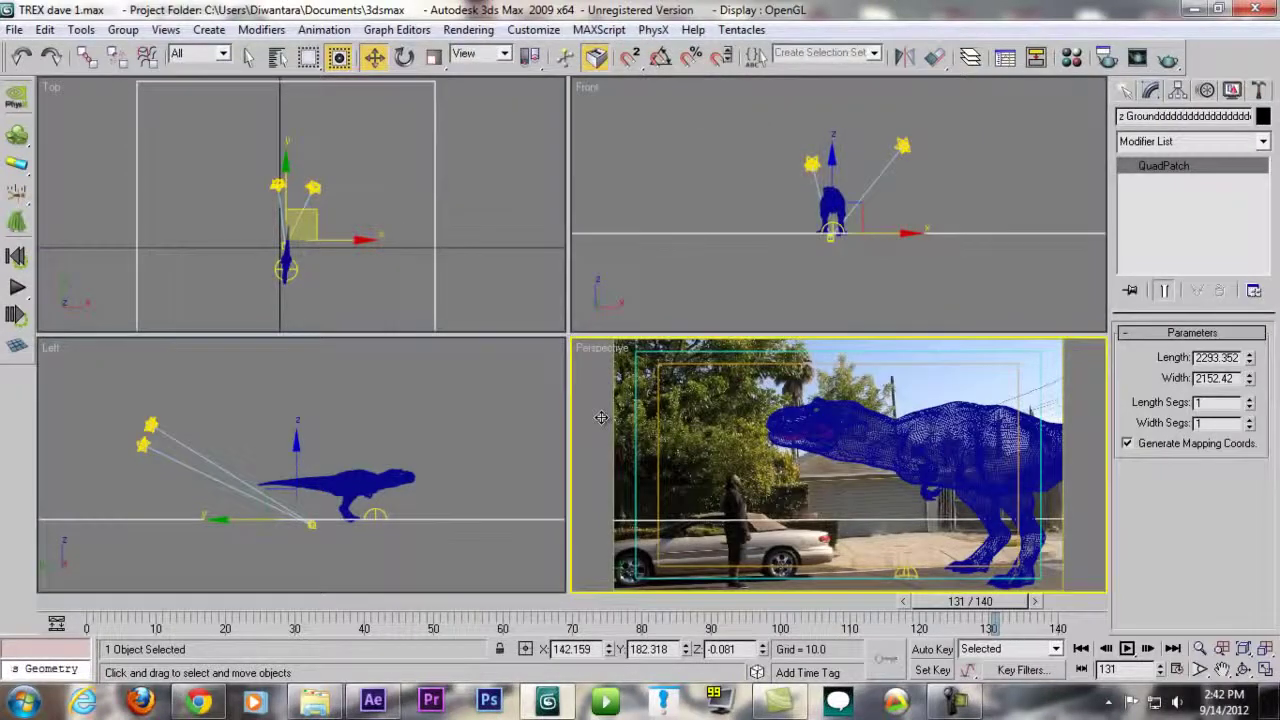
pyautogui.hotkey('shift', 'q')
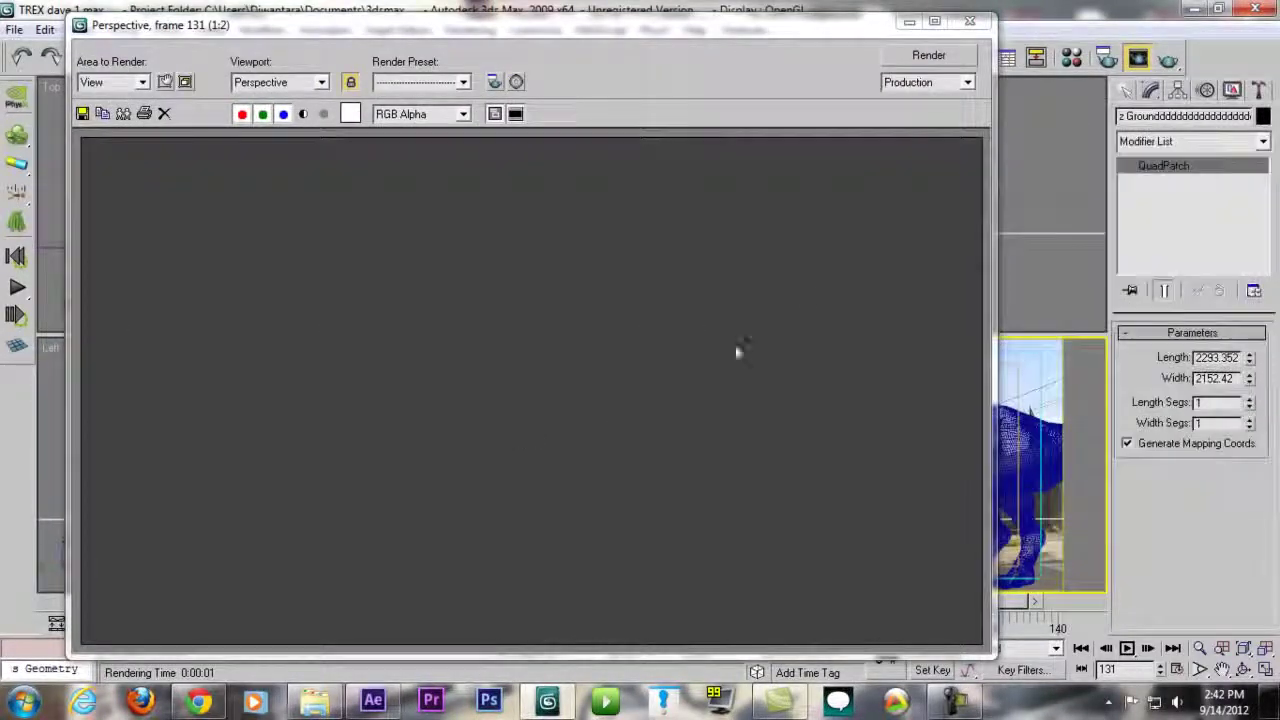
pyautogui.click(969, 21)
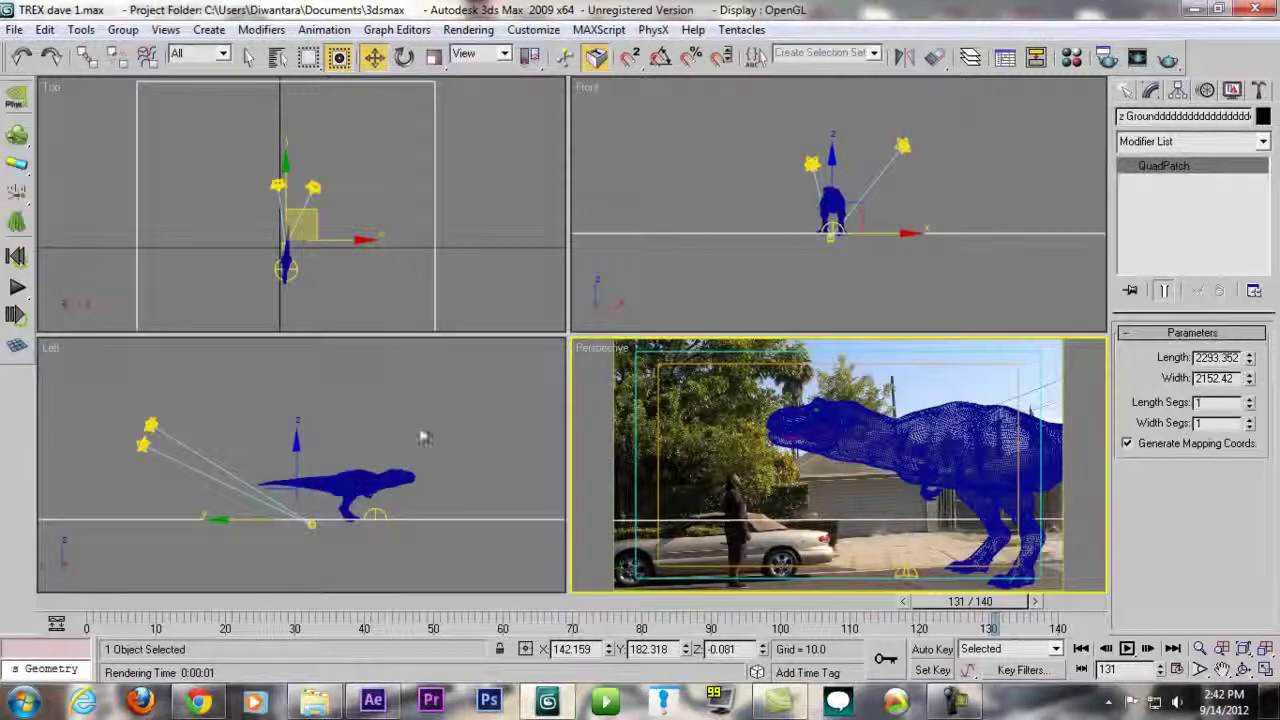
# Select all T-Rex parts in the Left viewport and confirm their Object Properties with Visible to Camera enabled
pyautogui.moveTo(424, 438); pyautogui.dragTo(444, 394)
pyautogui.moveTo(257, 397); pyautogui.dragTo(455, 478)
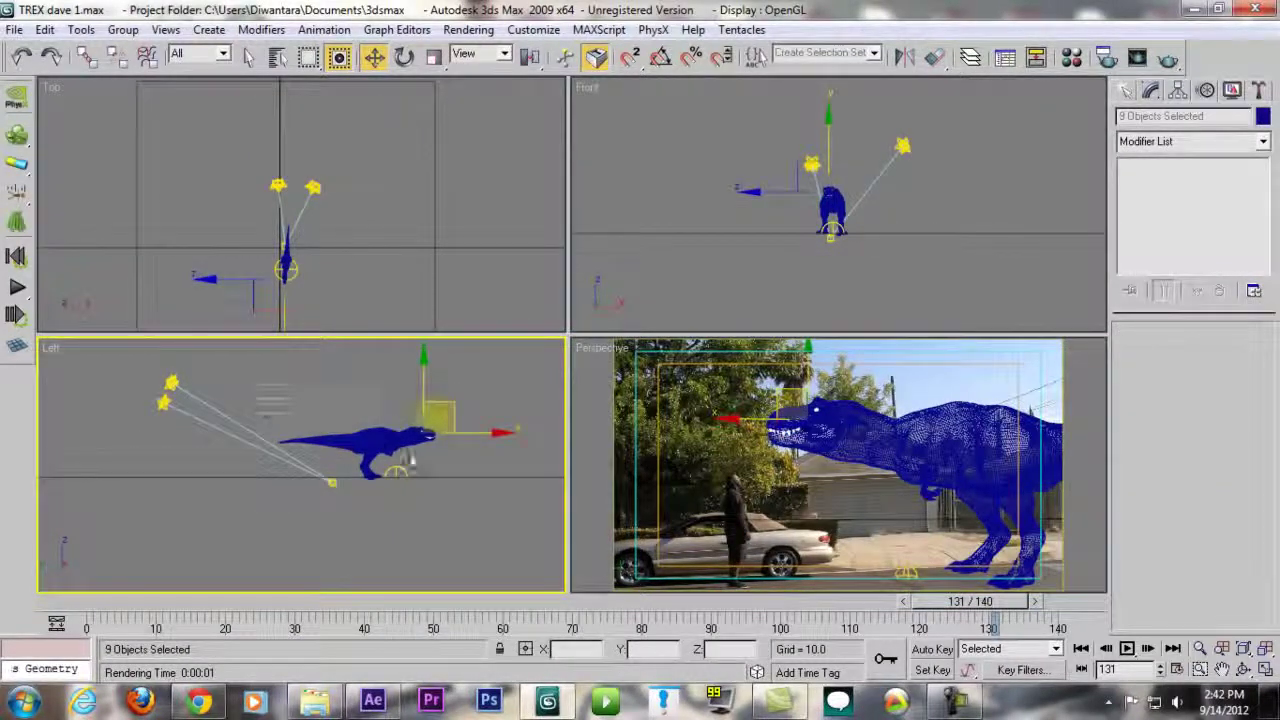
pyautogui.moveTo(257, 358); pyautogui.dragTo(451, 491)
pyautogui.scroll(3, 447, 427)
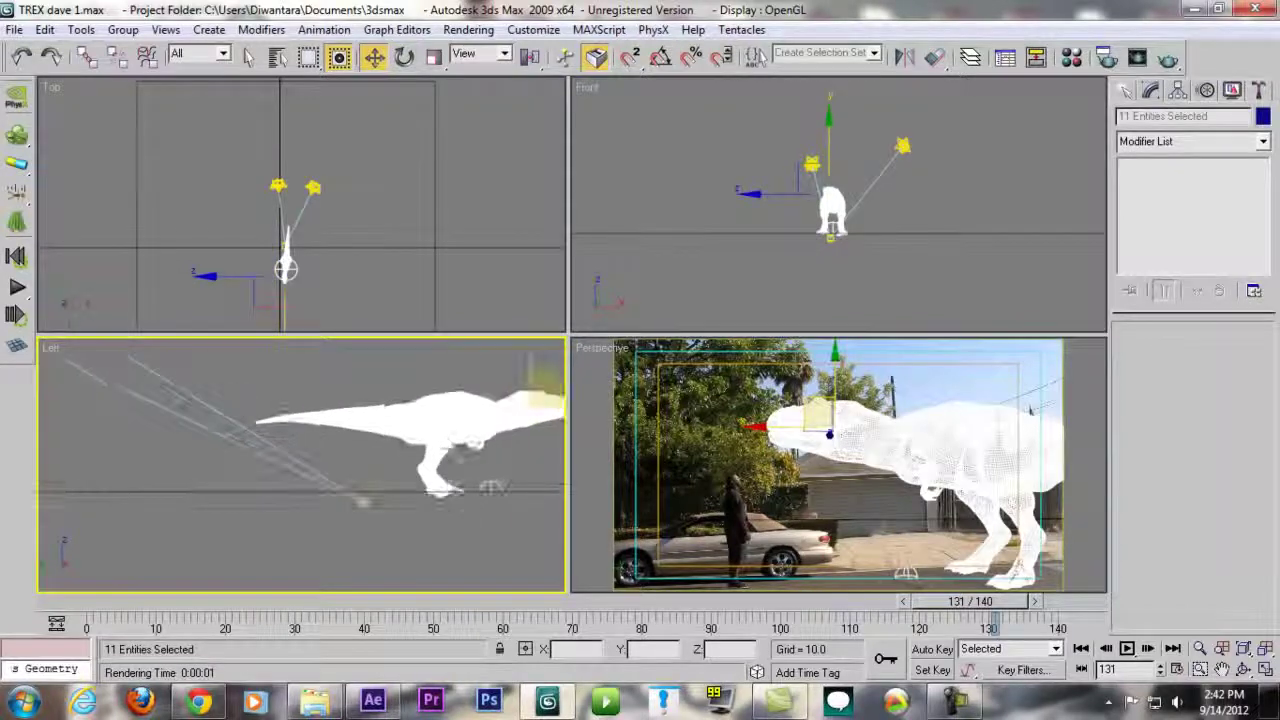
pyautogui.rightClick(447, 427)
pyautogui.click(508, 528)
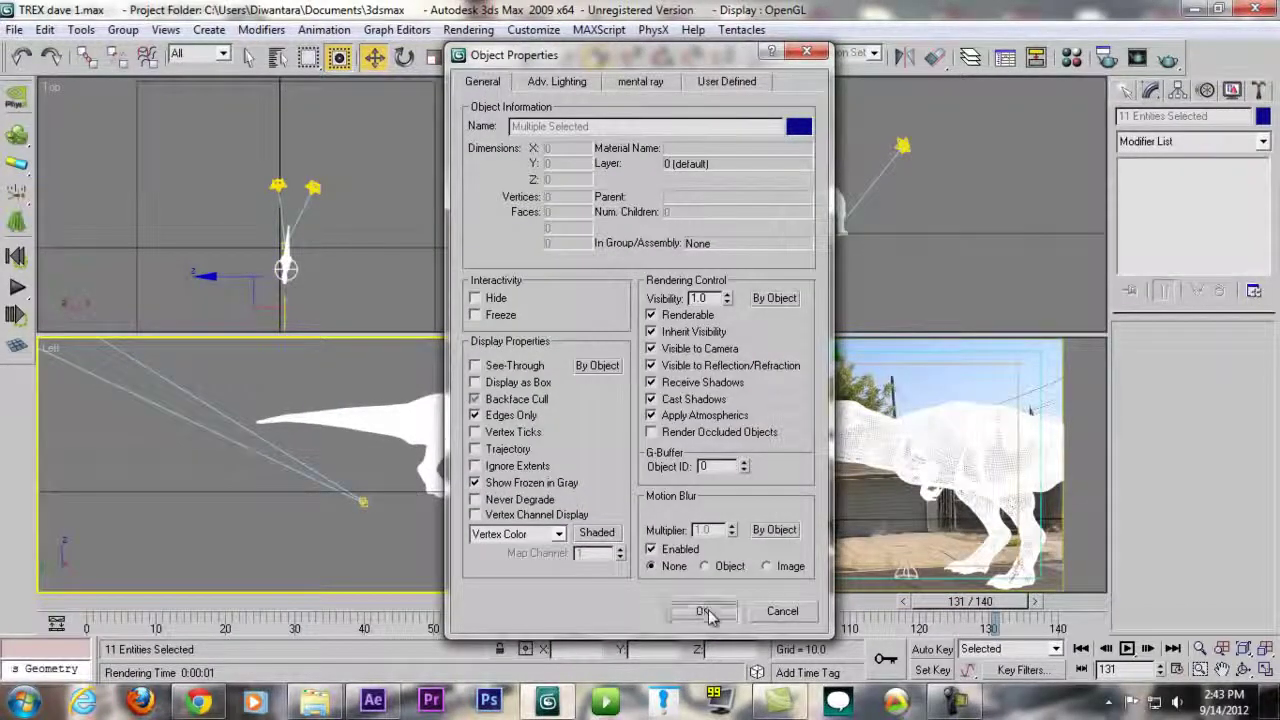
pyautogui.click(707, 614)
# Test-render the T-Rex in the Perspective viewport at frame 131 and close the render window
pyautogui.click(602, 396)
pyautogui.hotkey('shift', 'q')
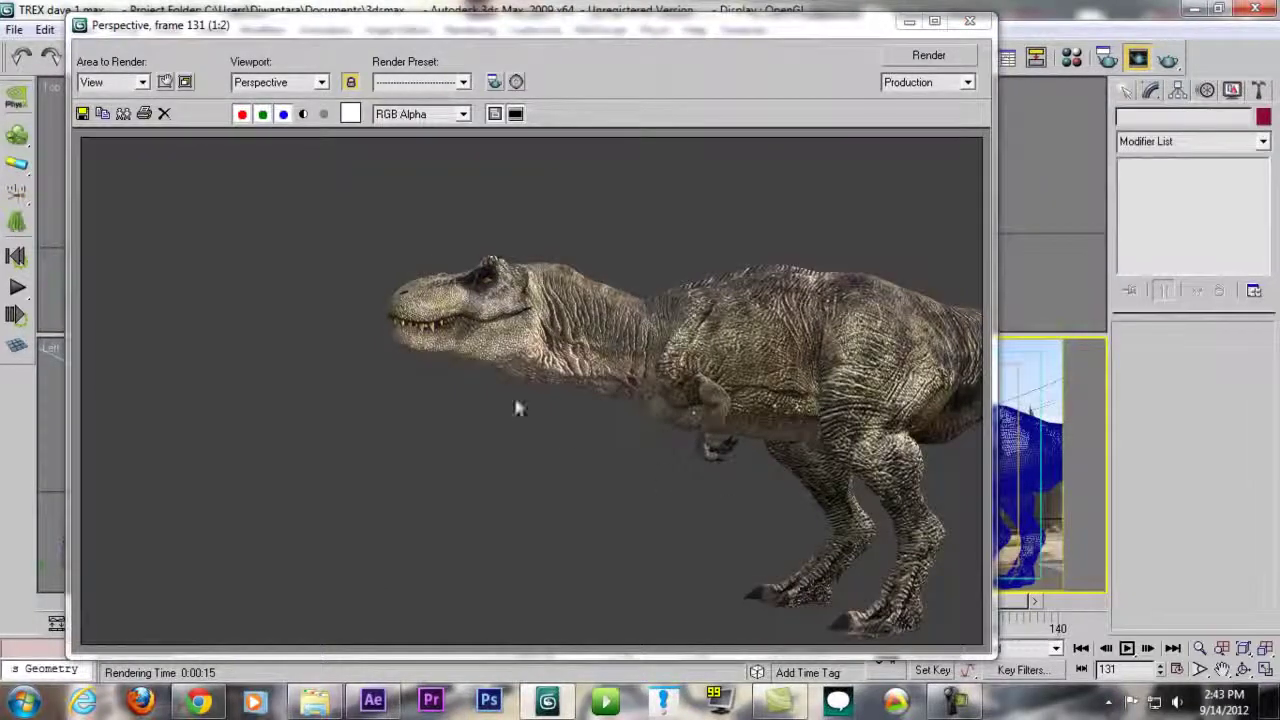
pyautogui.click(969, 21)
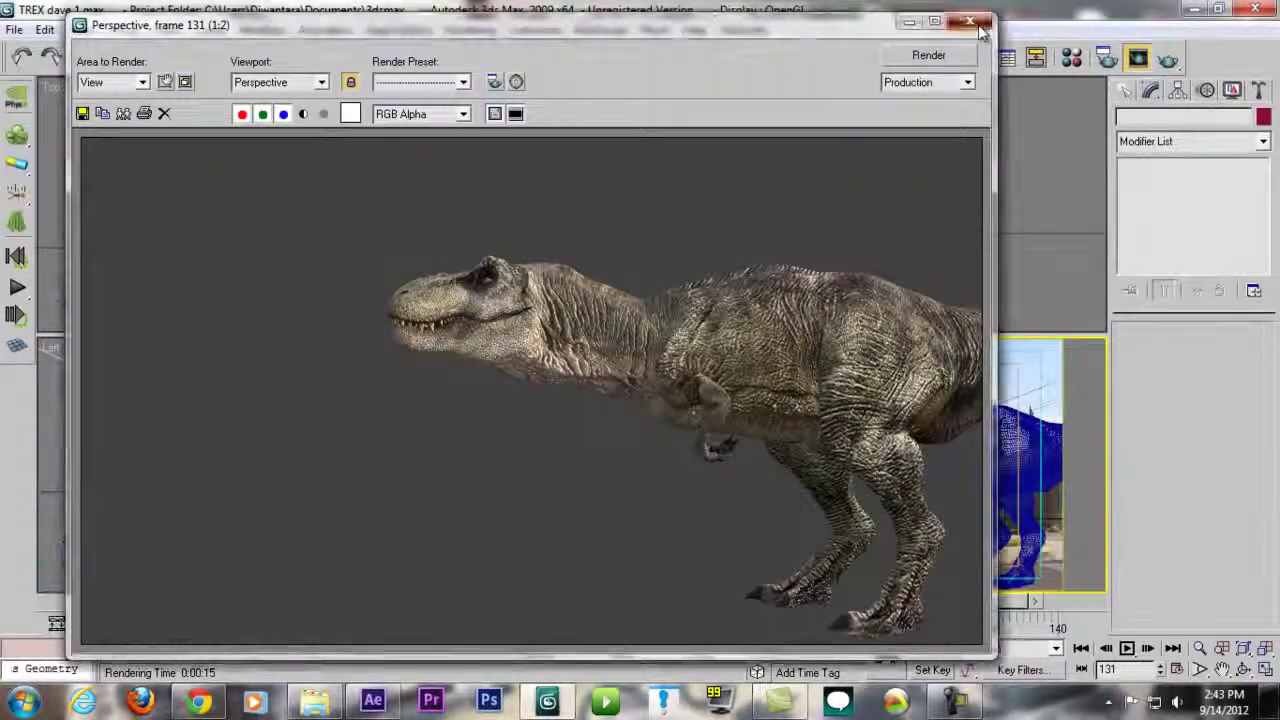
# Select all T-Rex parts in the Left viewport, leaving out the ground plane and removing the skylight from the selection
pyautogui.moveTo(510, 476); pyautogui.dragTo(457, 487)
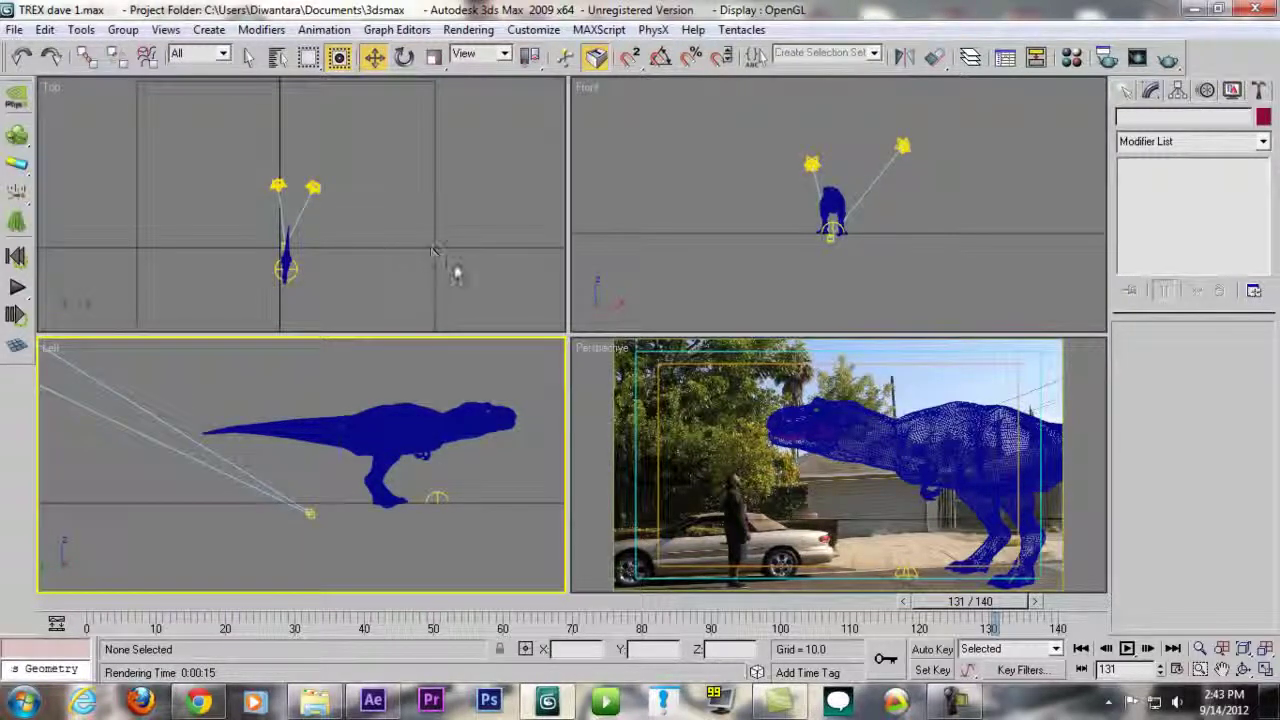
pyautogui.scroll(-3, 351, 419)
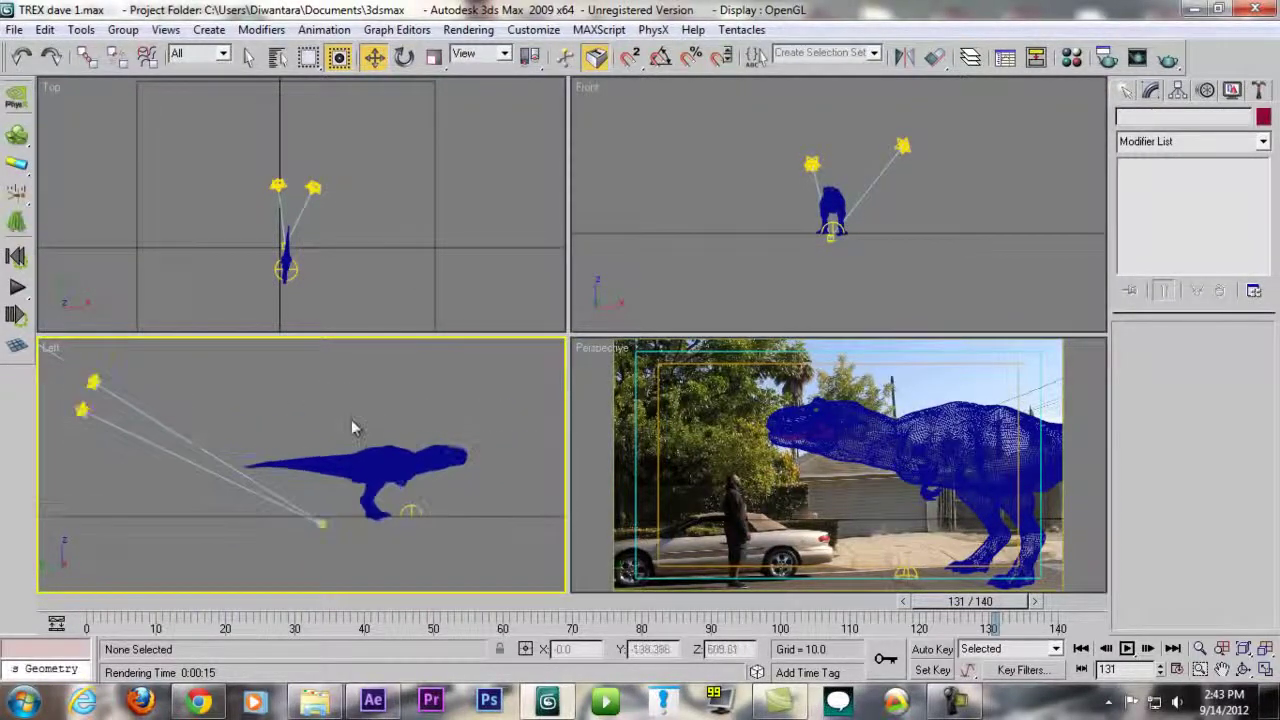
pyautogui.scroll(2, 363, 443)
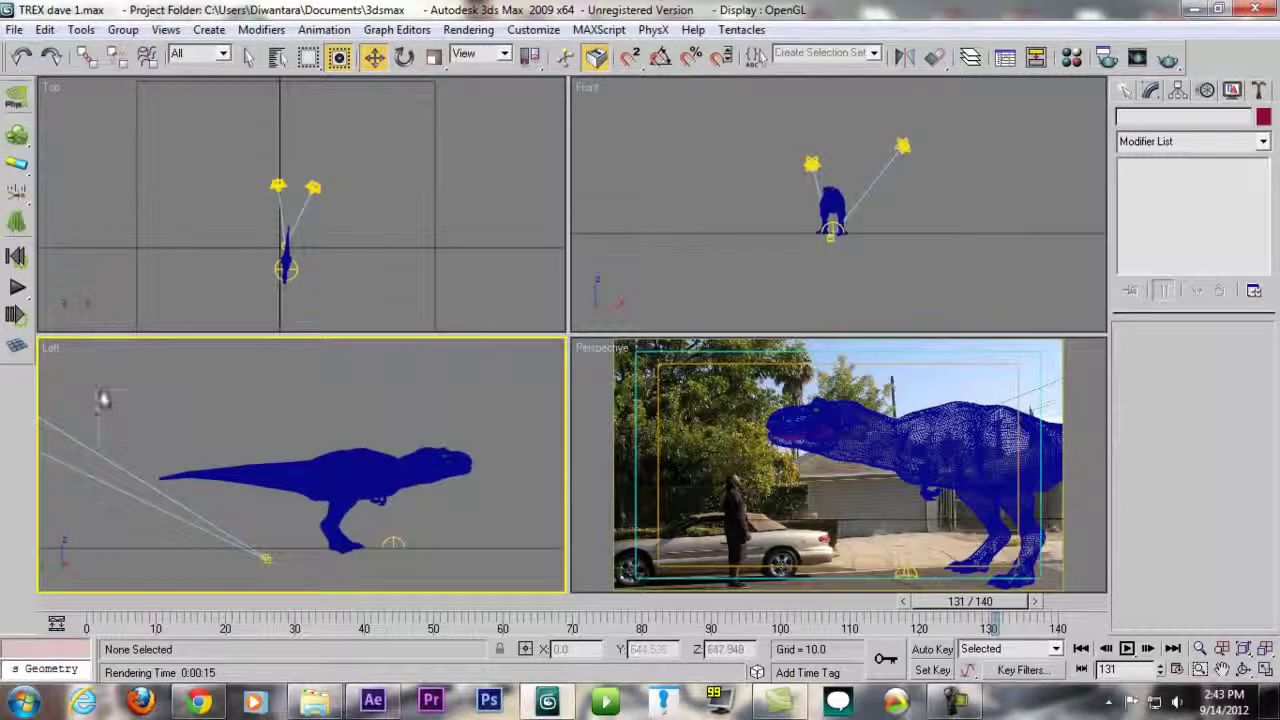
pyautogui.moveTo(98, 390); pyautogui.dragTo(520, 568)
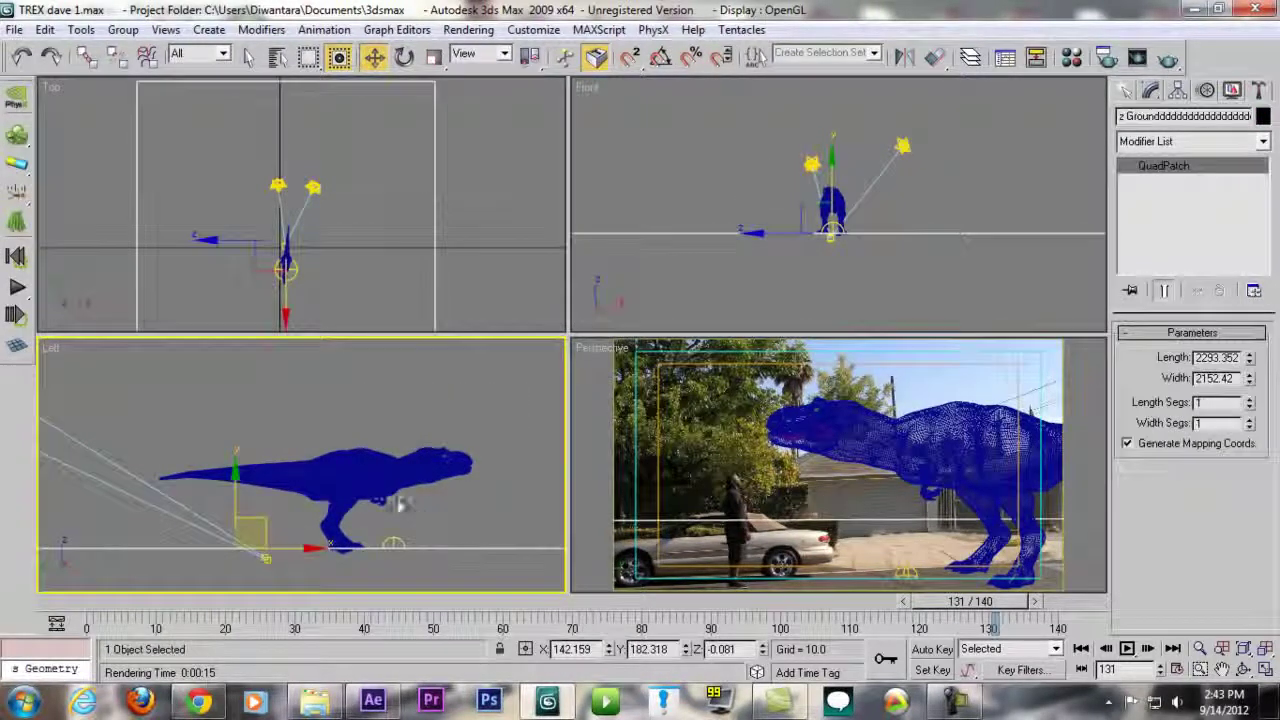
pyautogui.moveTo(95, 373); pyautogui.dragTo(491, 554)
pyautogui.click(134, 418)
pyautogui.moveTo(134, 418); pyautogui.dragTo(494, 558)
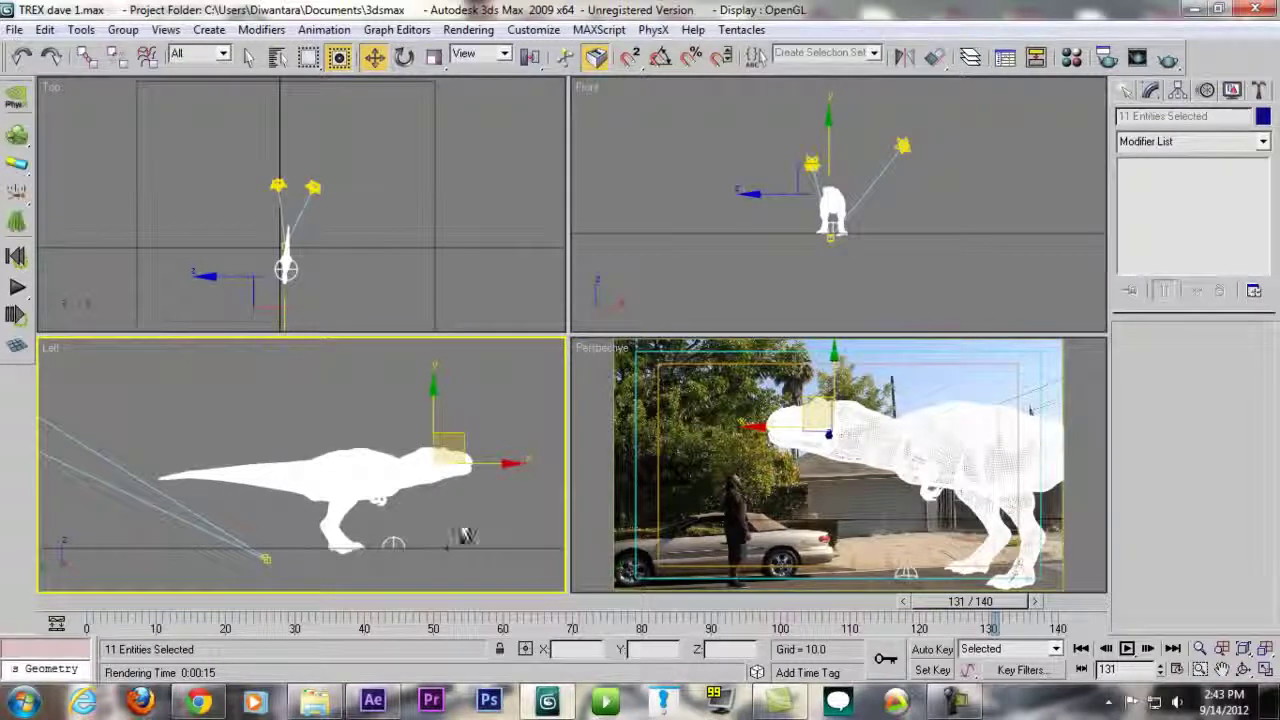
pyautogui.keyDown('alt'); pyautogui.click(397, 540); pyautogui.keyUp('alt')
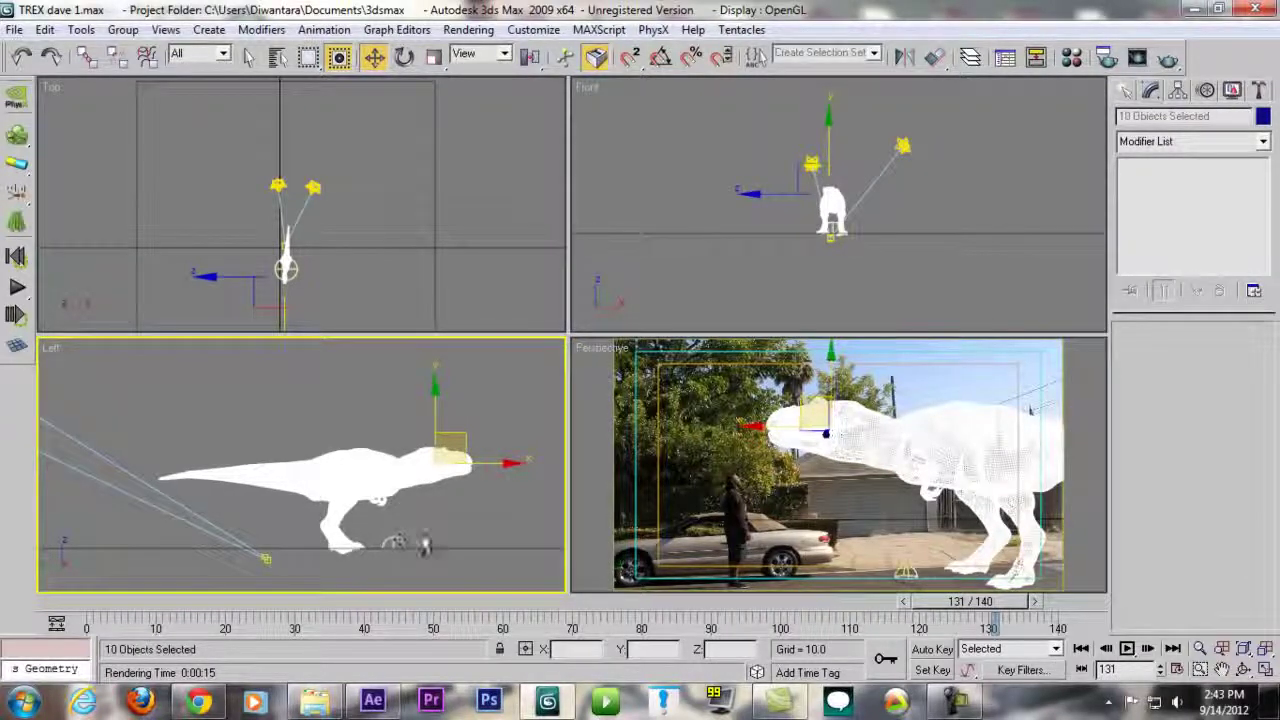
# Turn off Visible to Camera for the selected T-Rex parts and recheck the setting in Object Properties
pyautogui.rightClick(423, 467)
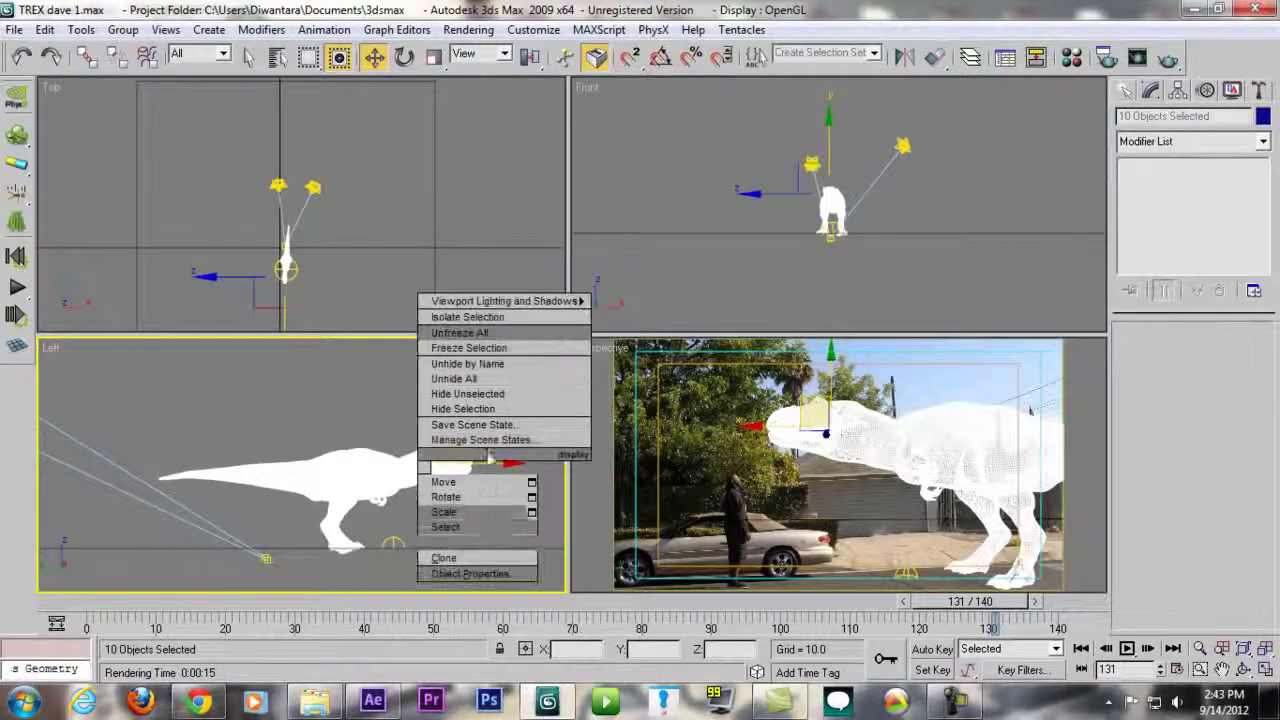
pyautogui.click(470, 574)
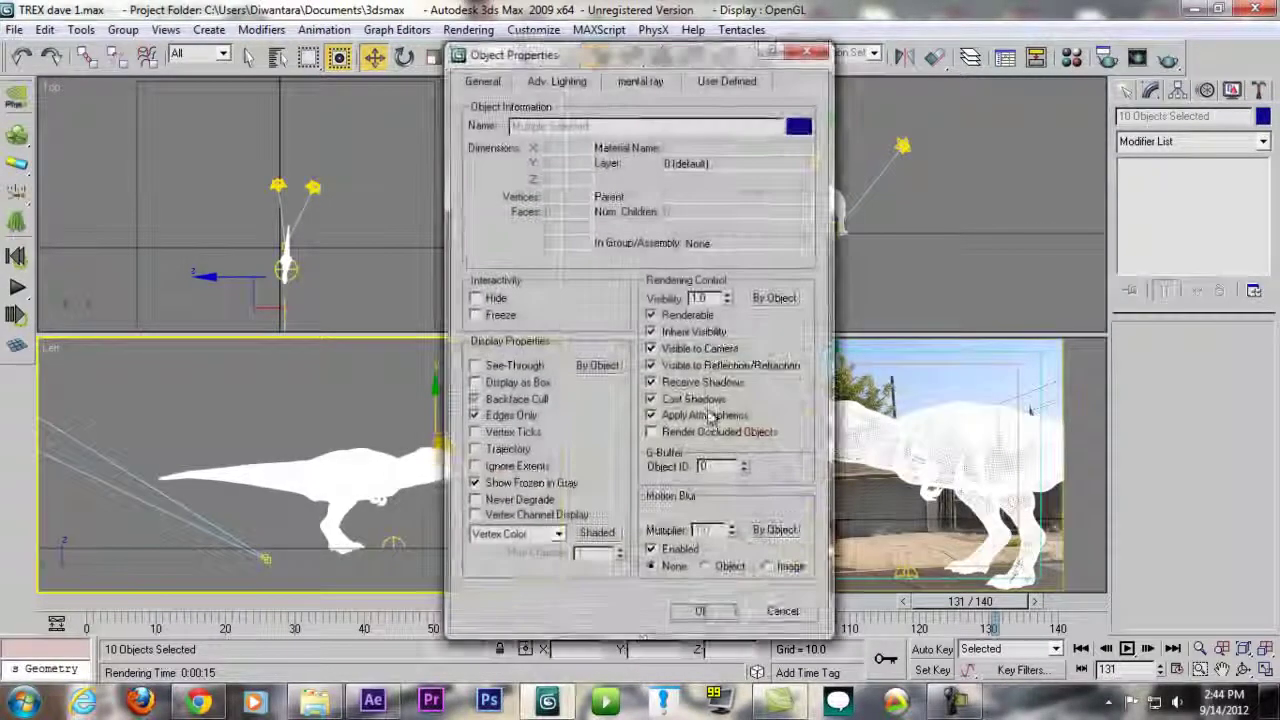
pyautogui.click(683, 358)
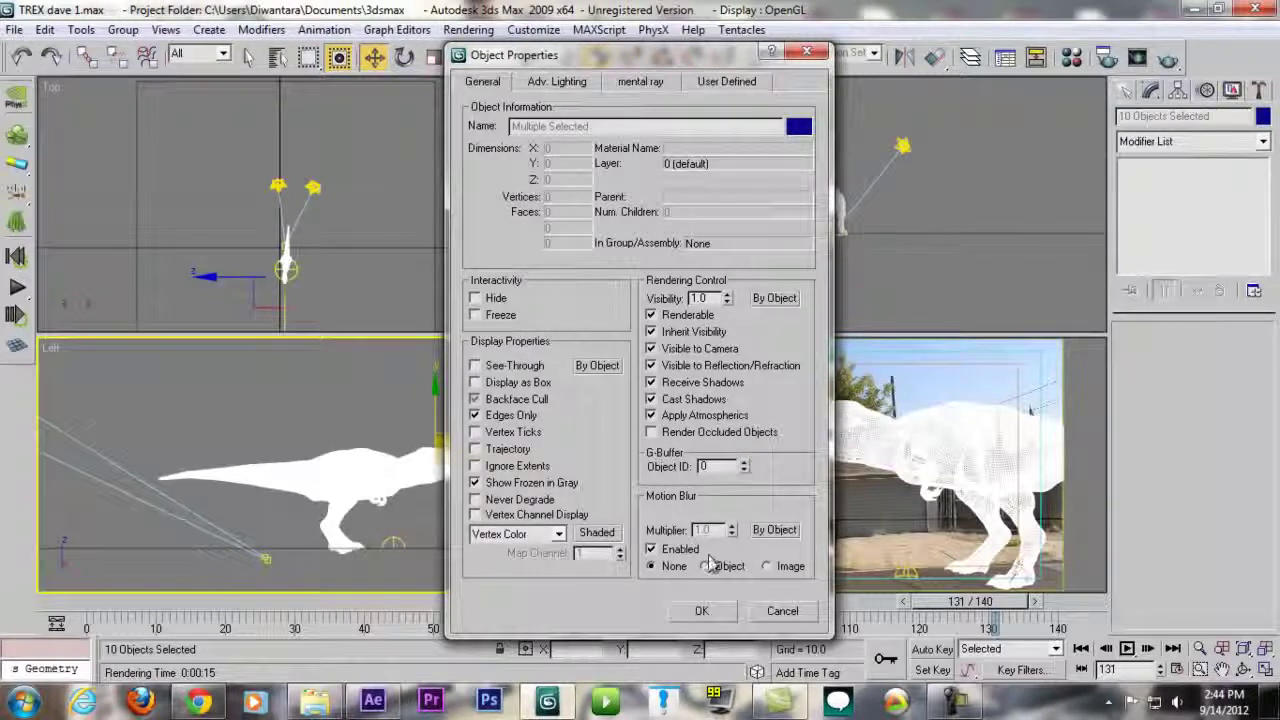
pyautogui.click(701, 611)
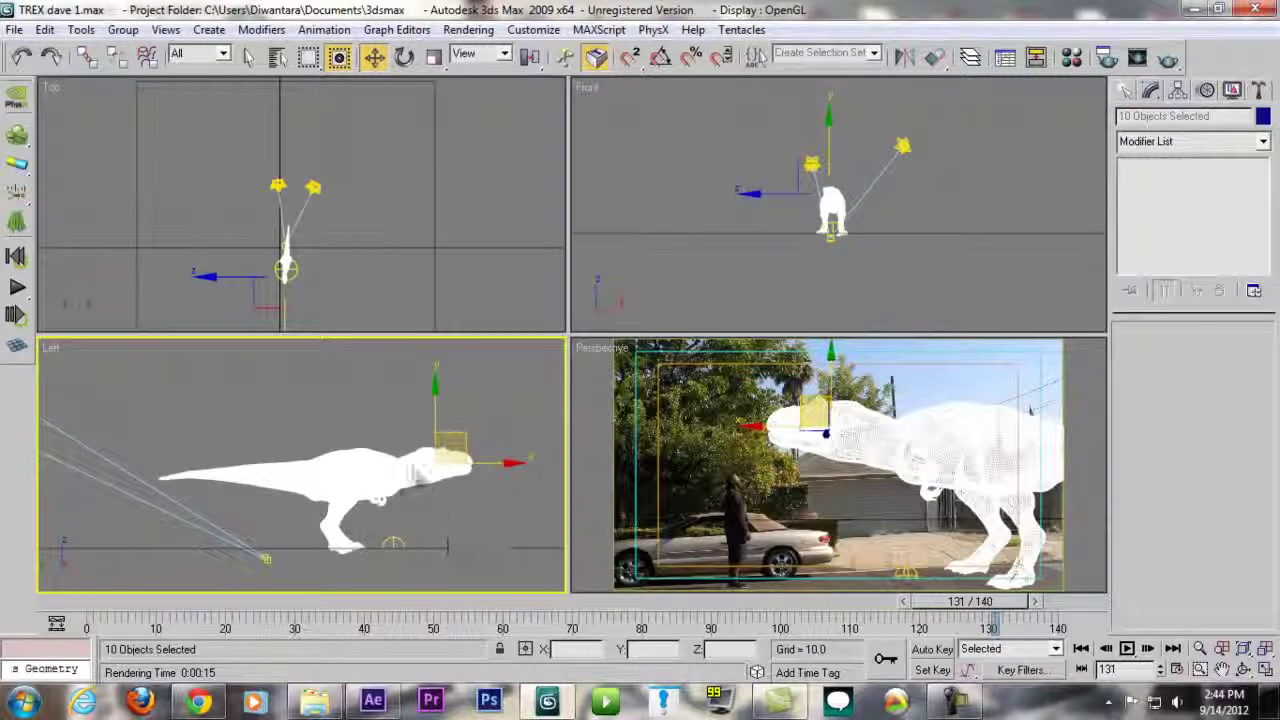
pyautogui.rightClick(413, 472)
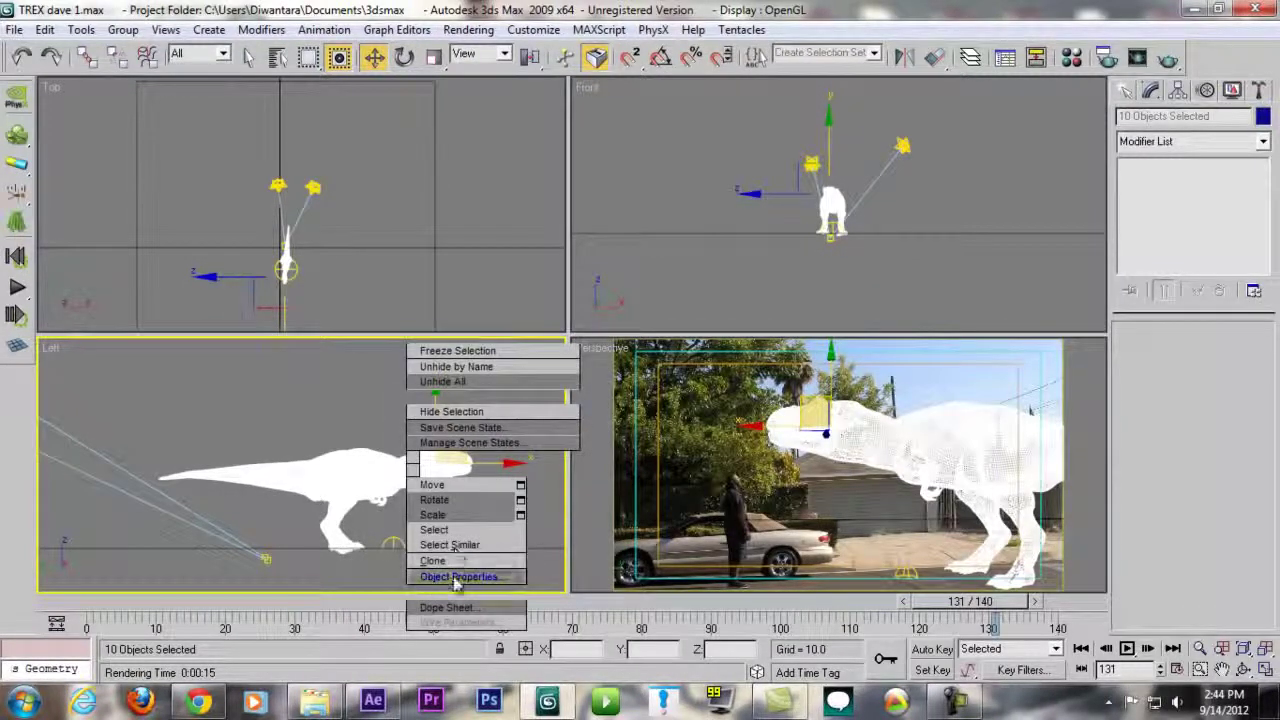
pyautogui.click(456, 578)
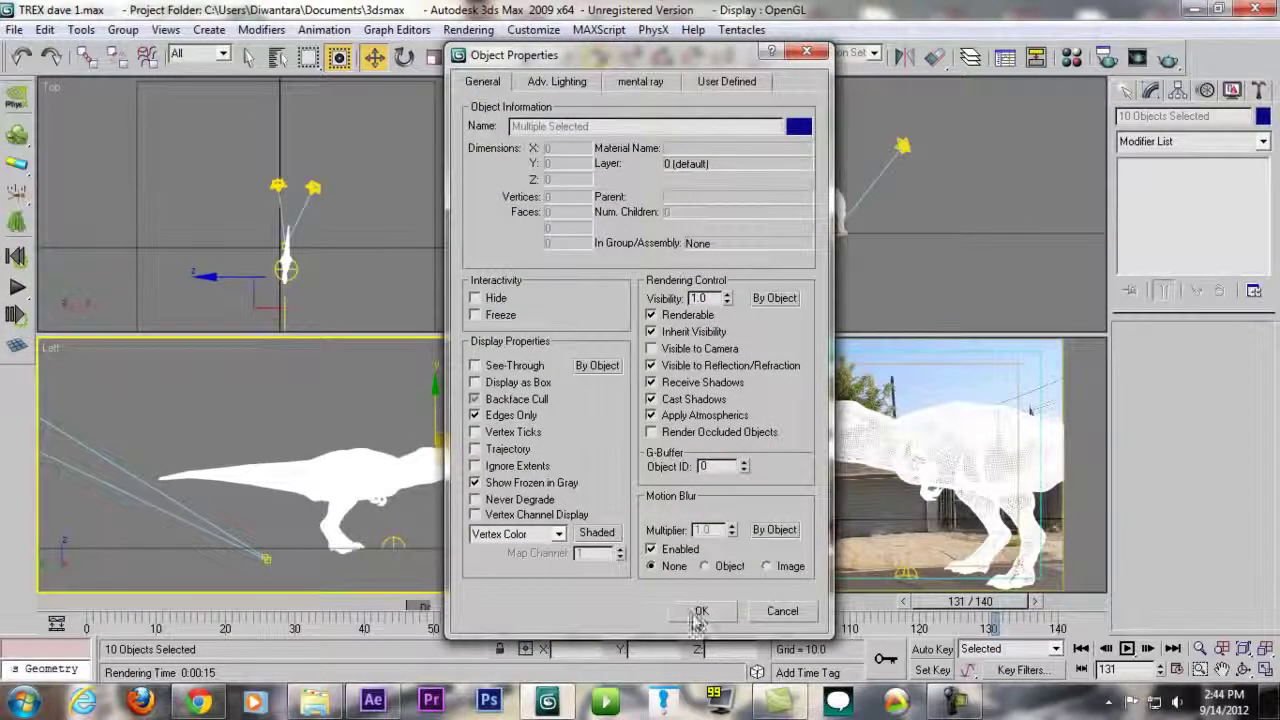
pyautogui.click(698, 617)
# Select the skylight below the T-Rex, review its rendering control settings in Object Properties, and deselect it
pyautogui.click(405, 540)
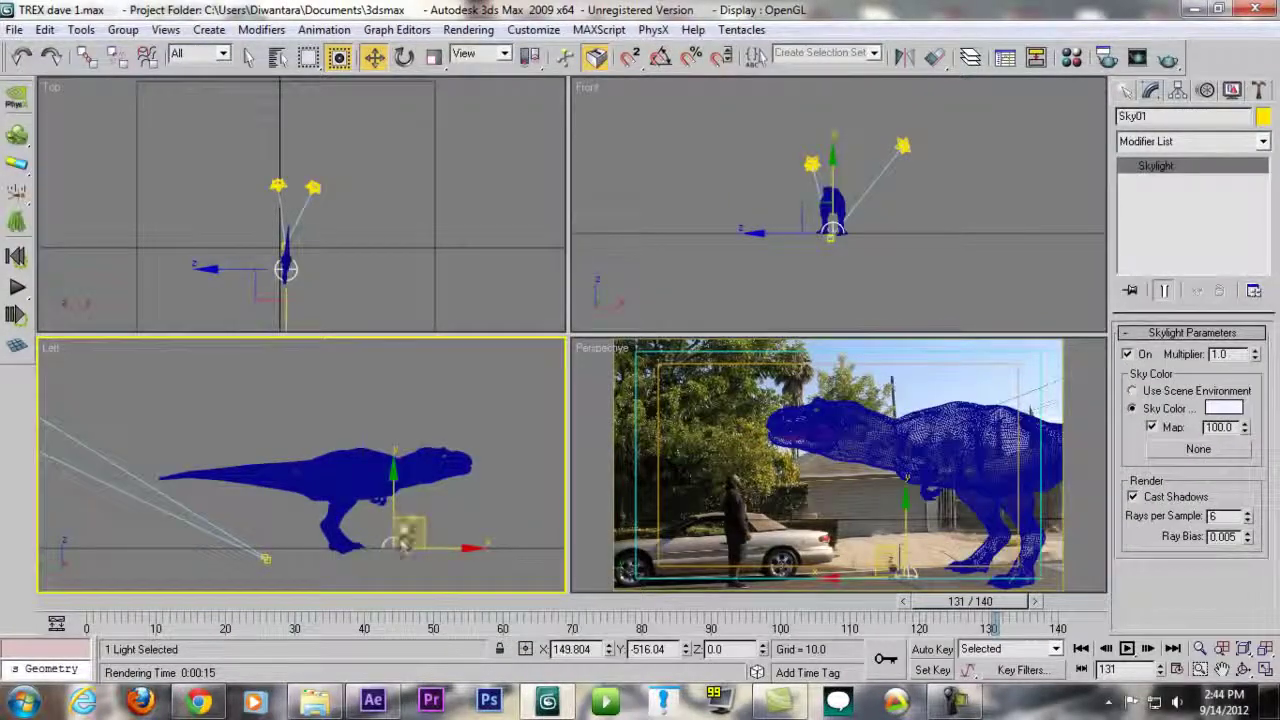
pyautogui.rightClick(414, 528)
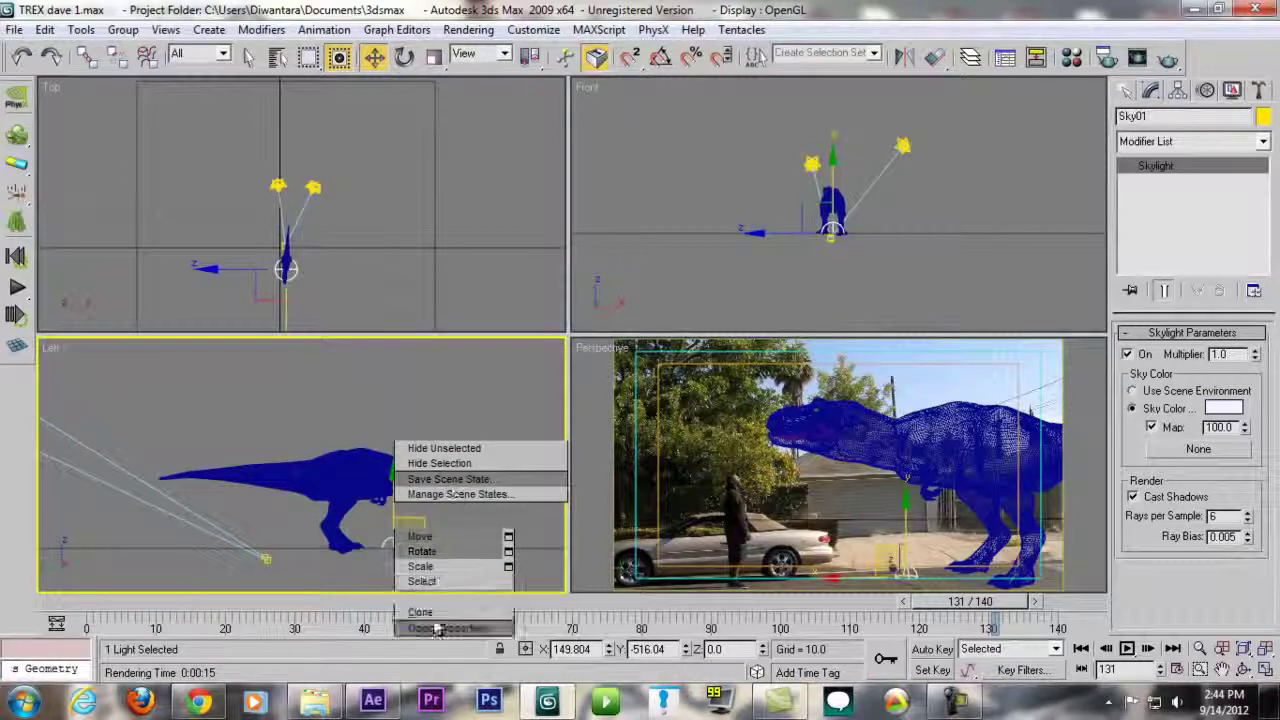
pyautogui.click(446, 628)
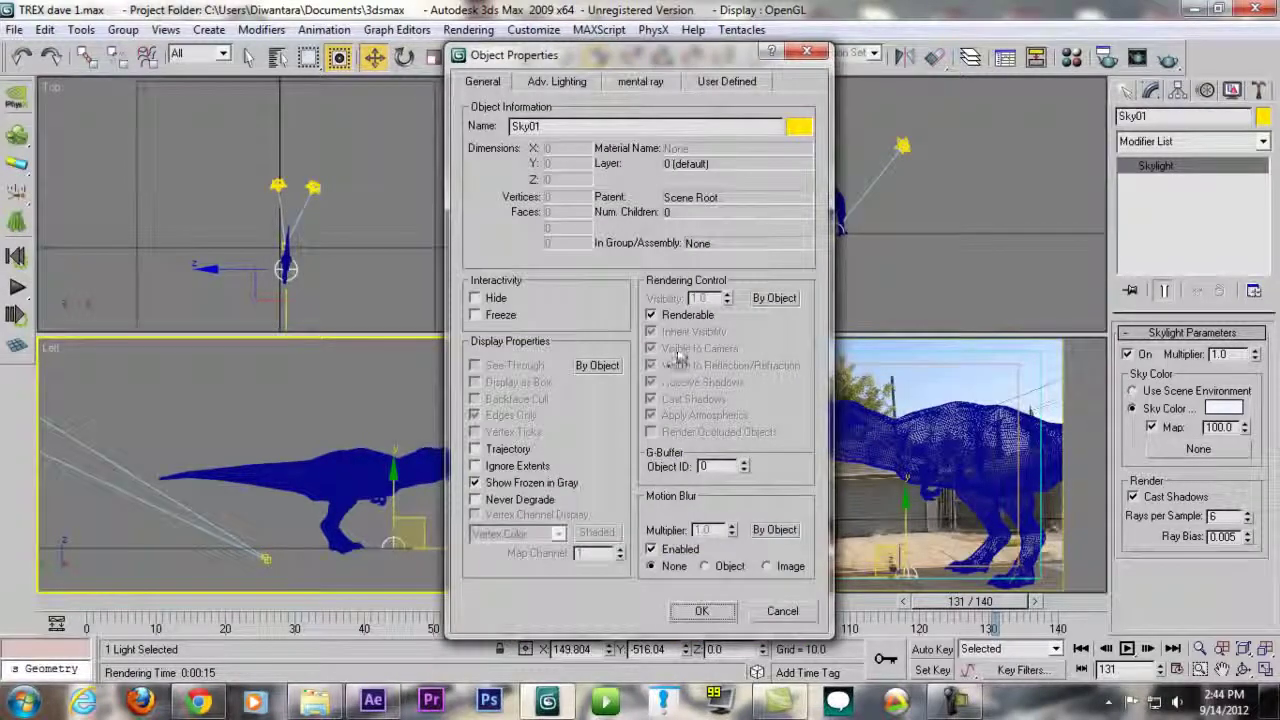
pyautogui.click(701, 611)
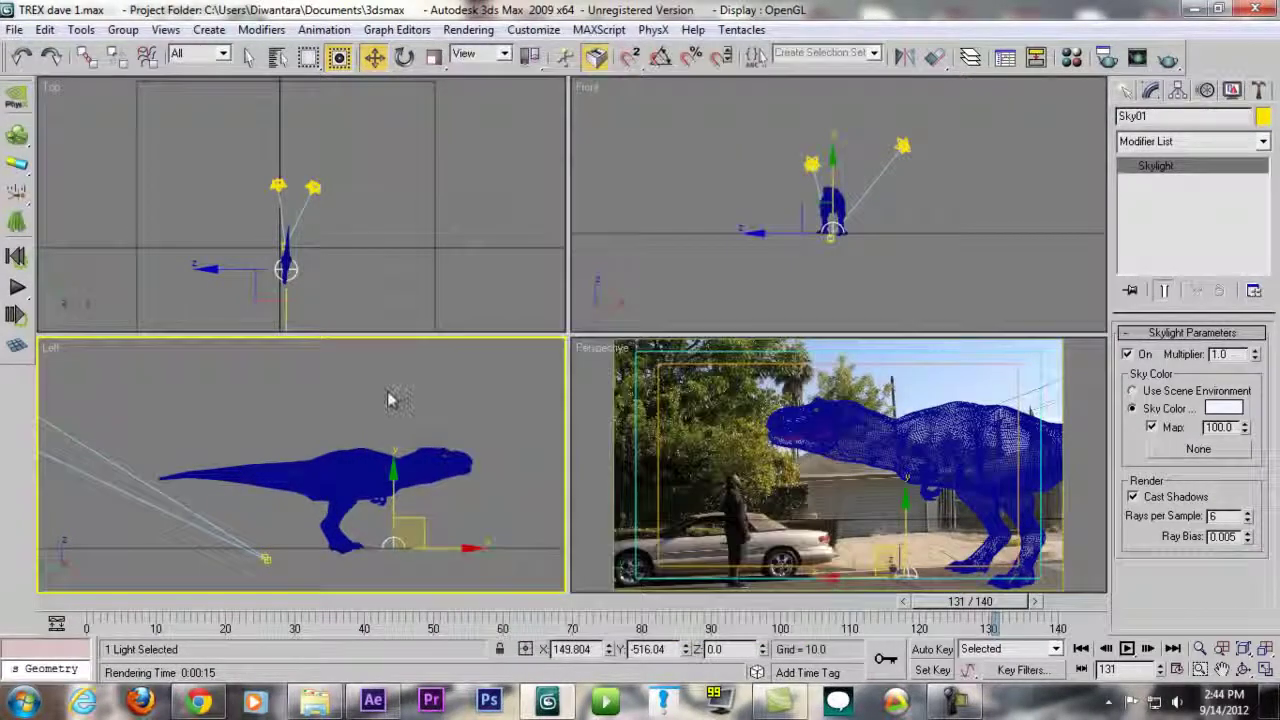
pyautogui.click(391, 398)
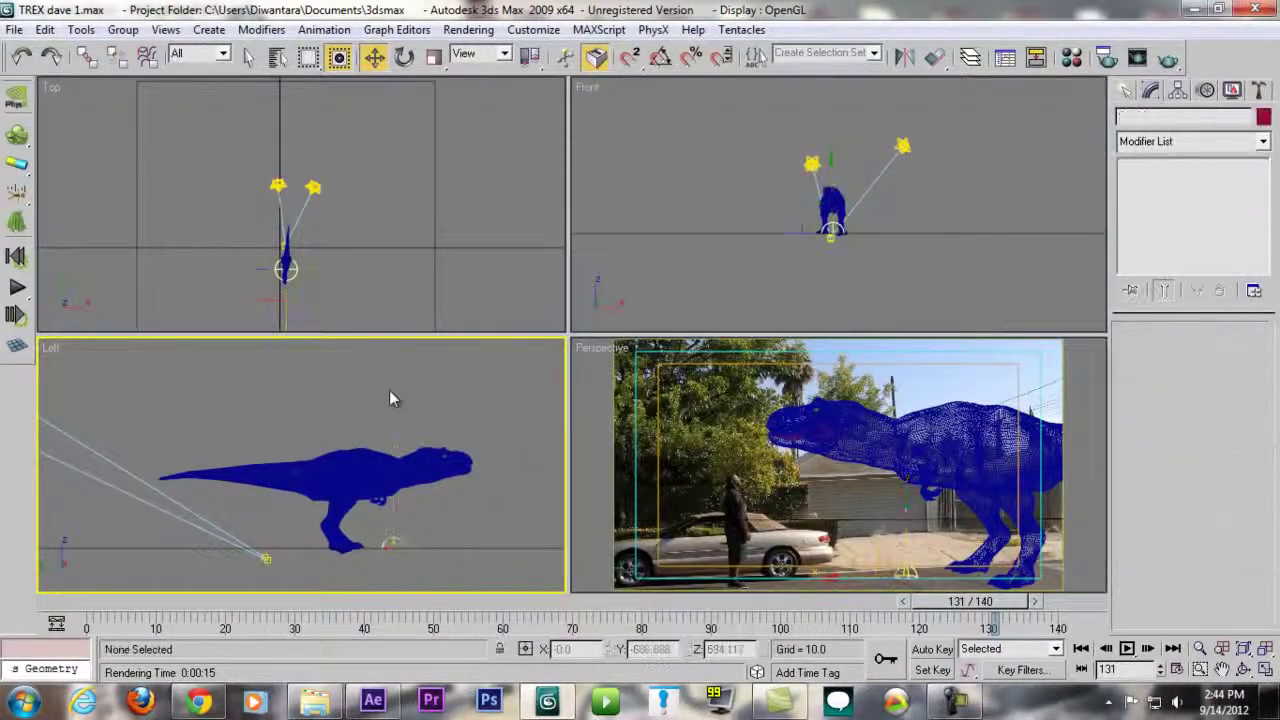
# Select the ground QuadPatch in the Top viewport and enable Visible to Camera in its Object Properties
pyautogui.click(437, 289)
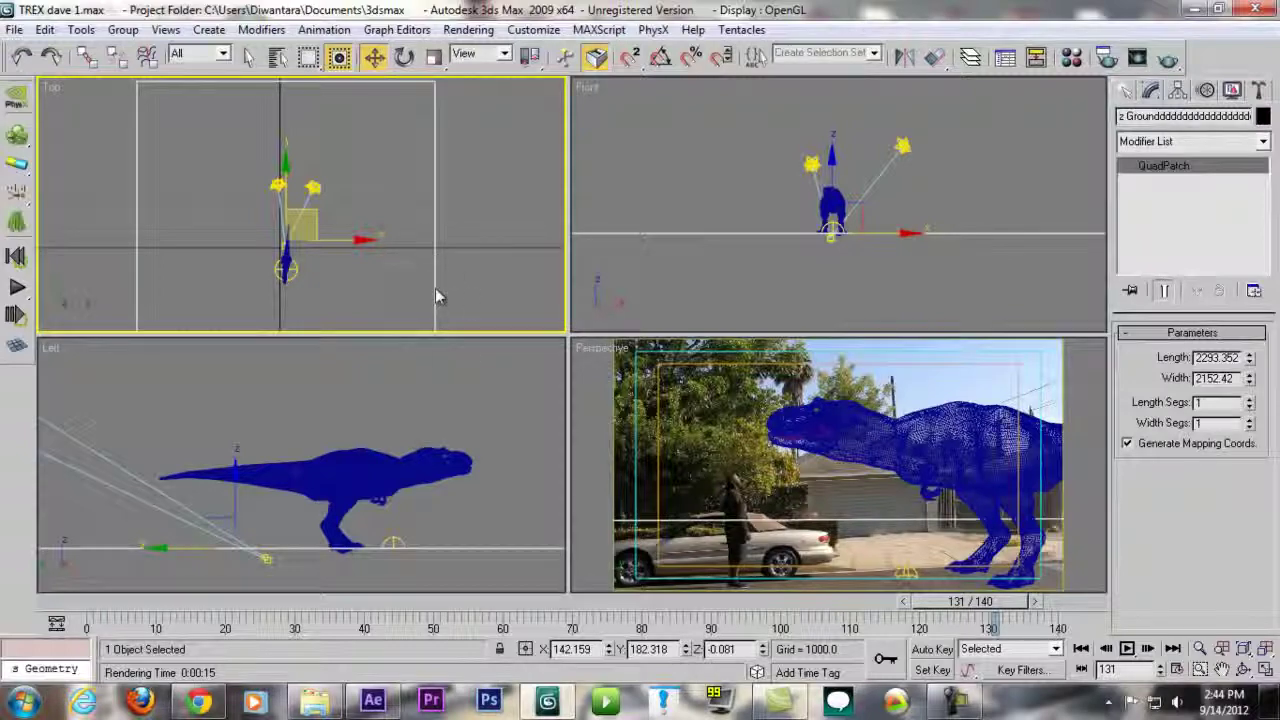
pyautogui.rightClick(435, 288)
pyautogui.click(492, 393)
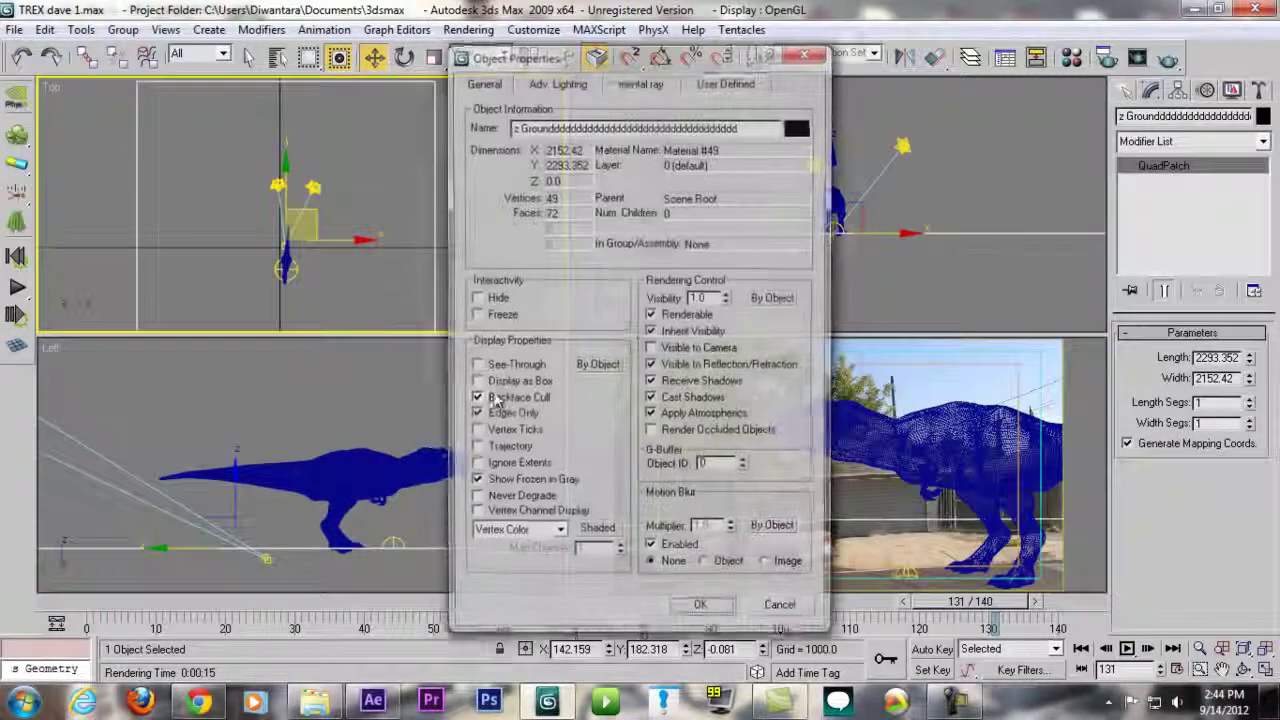
pyautogui.click(652, 349)
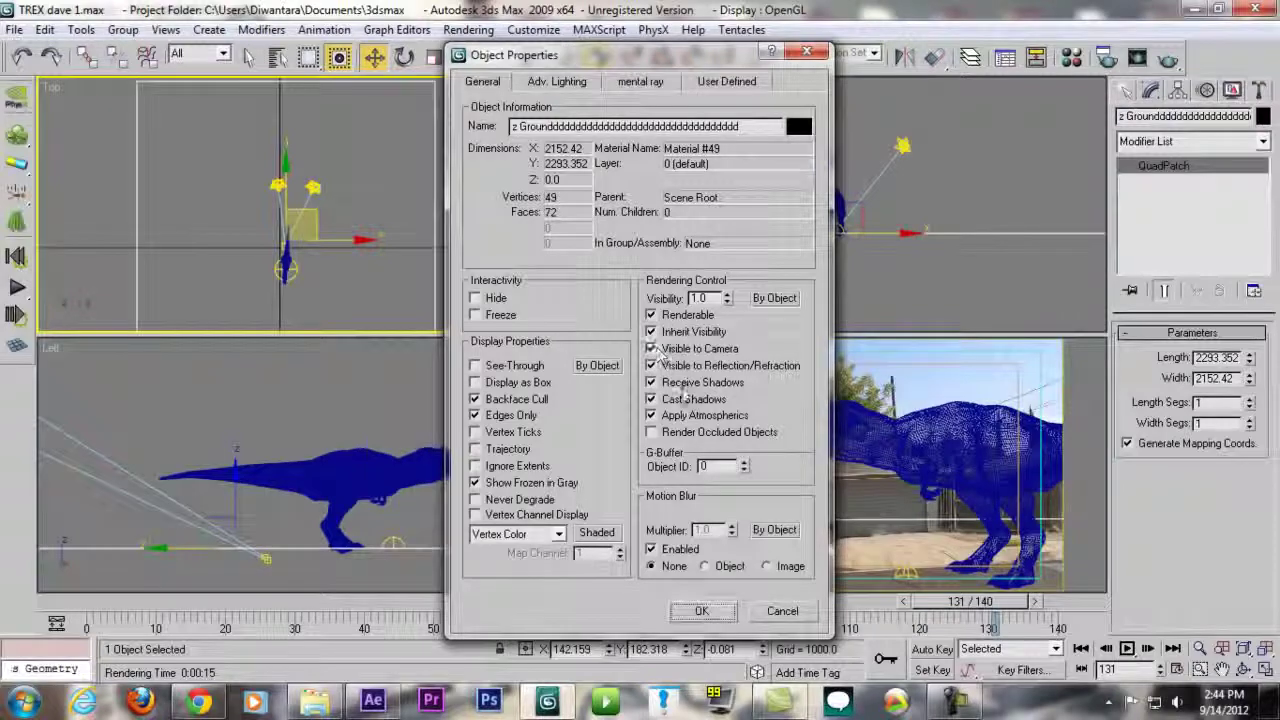
pyautogui.click(702, 611)
# Test-render the ground shadow pass in the Perspective viewport at frame 131 and close the render window
pyautogui.click(582, 397)
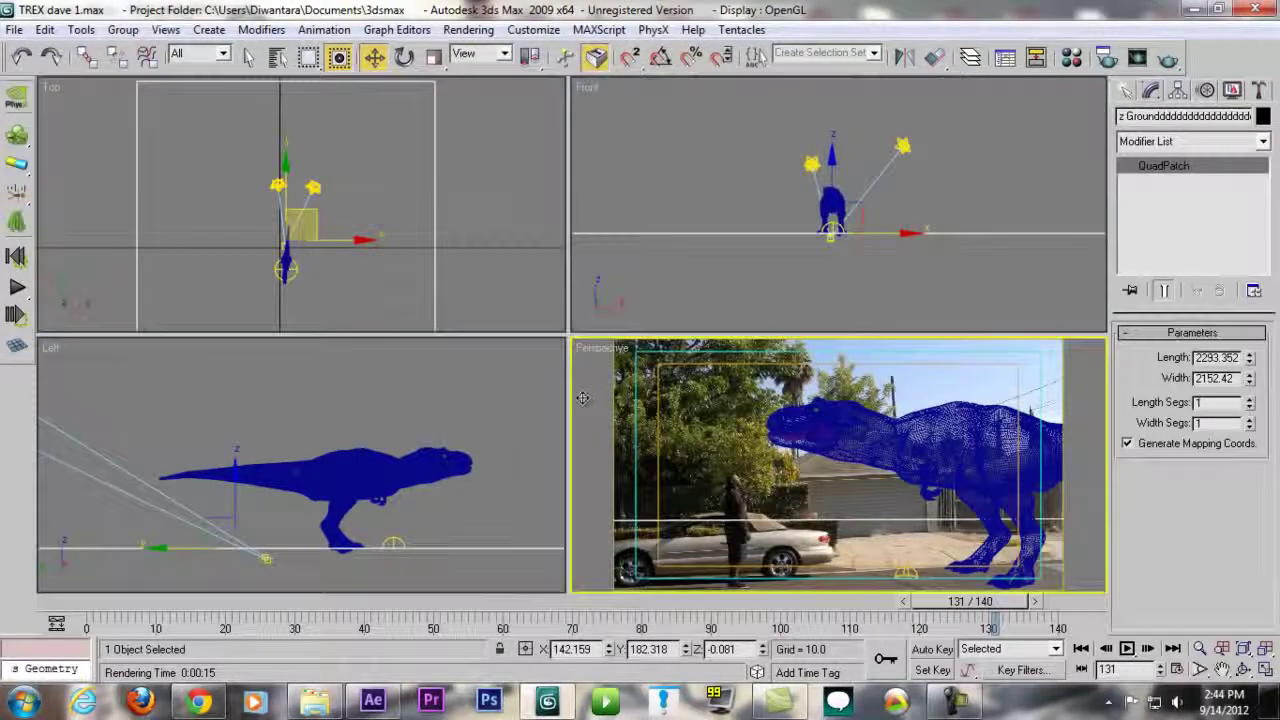
pyautogui.hotkey('shift', 'q')
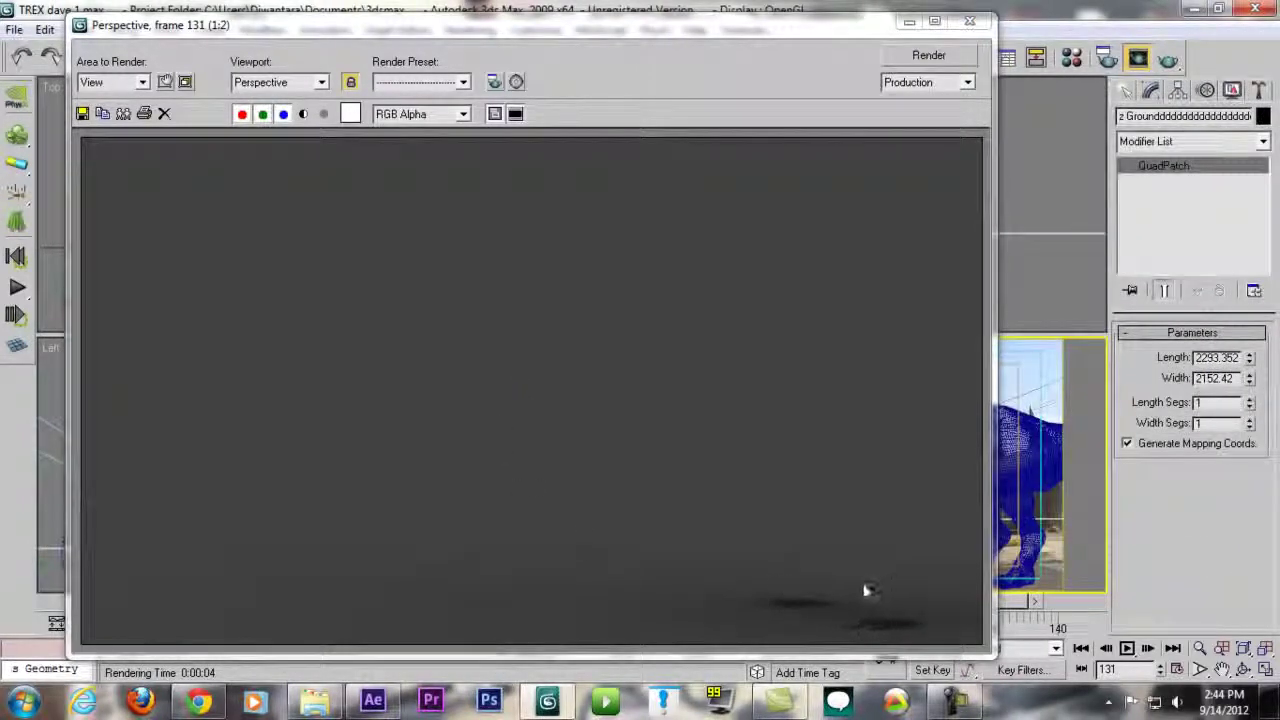
pyautogui.click(970, 22)
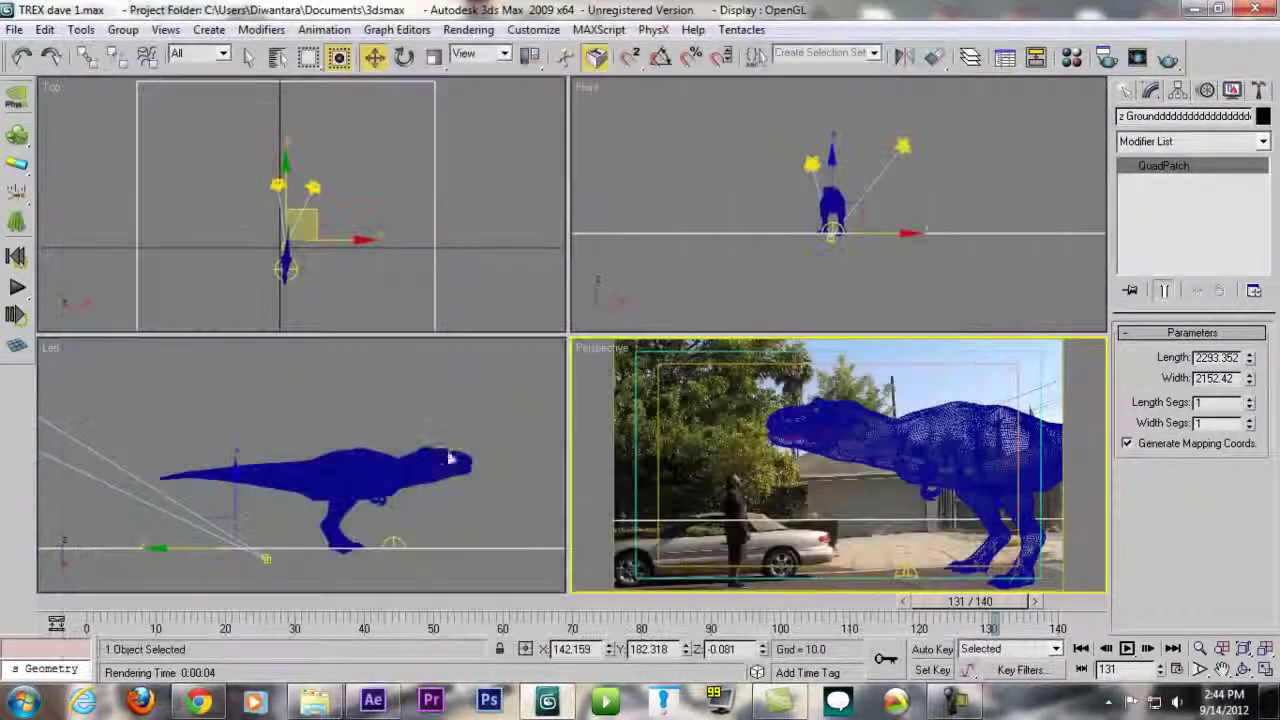
# Examine the light categories and the Standard light types available for creation, then return to the ground QuadPatch's parameters
pyautogui.middleClick(474, 537)
pyautogui.moveTo(474, 537); pyautogui.dragTo(498, 521)
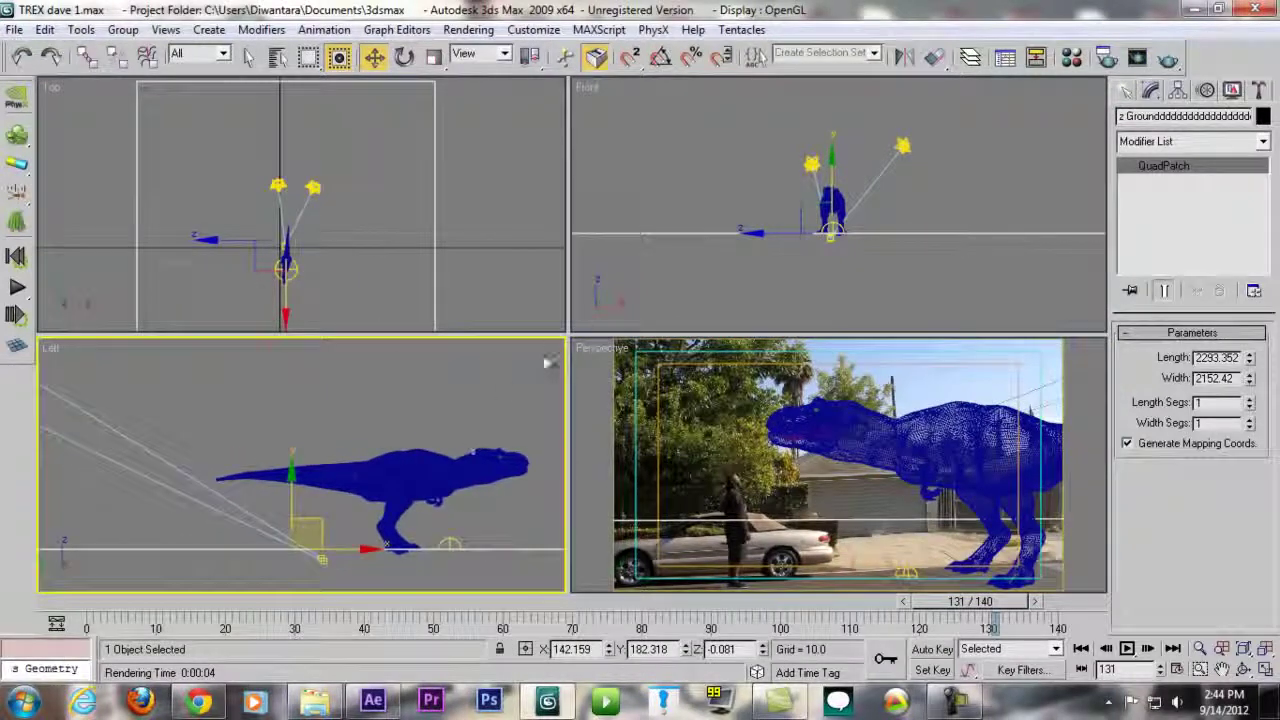
pyautogui.click(1127, 91)
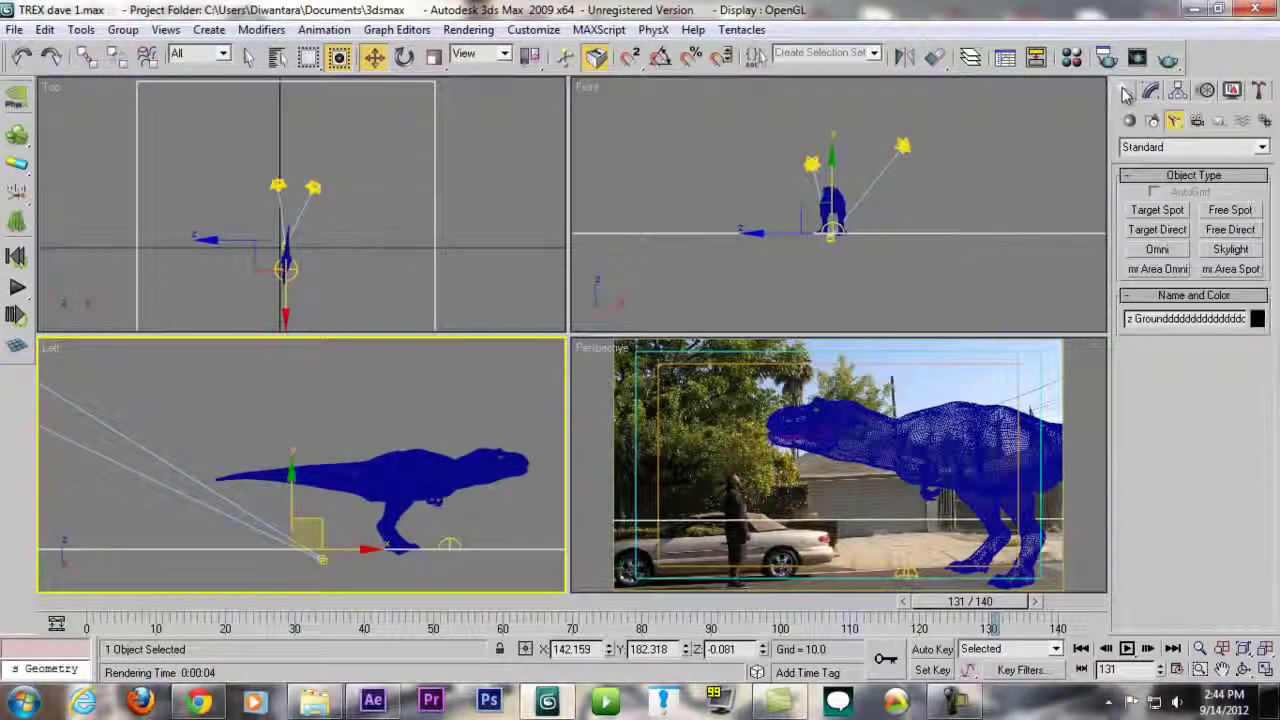
pyautogui.click(1240, 147)
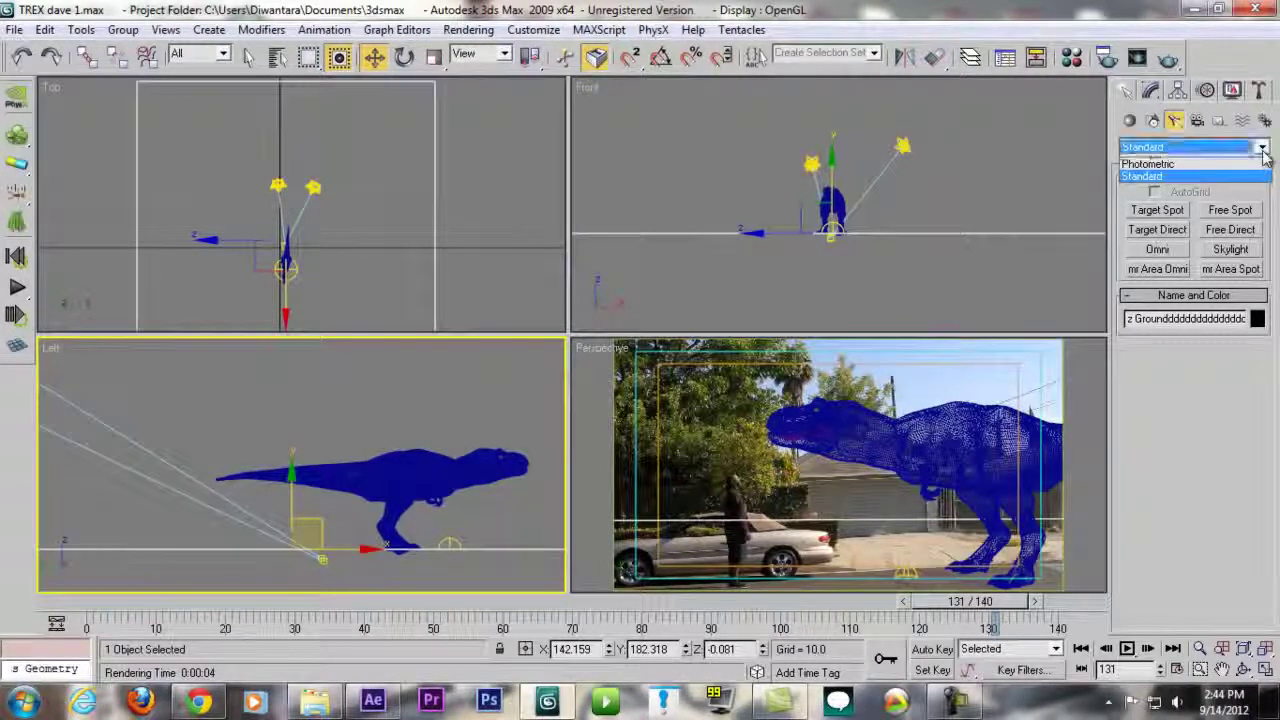
pyautogui.click(1190, 161)
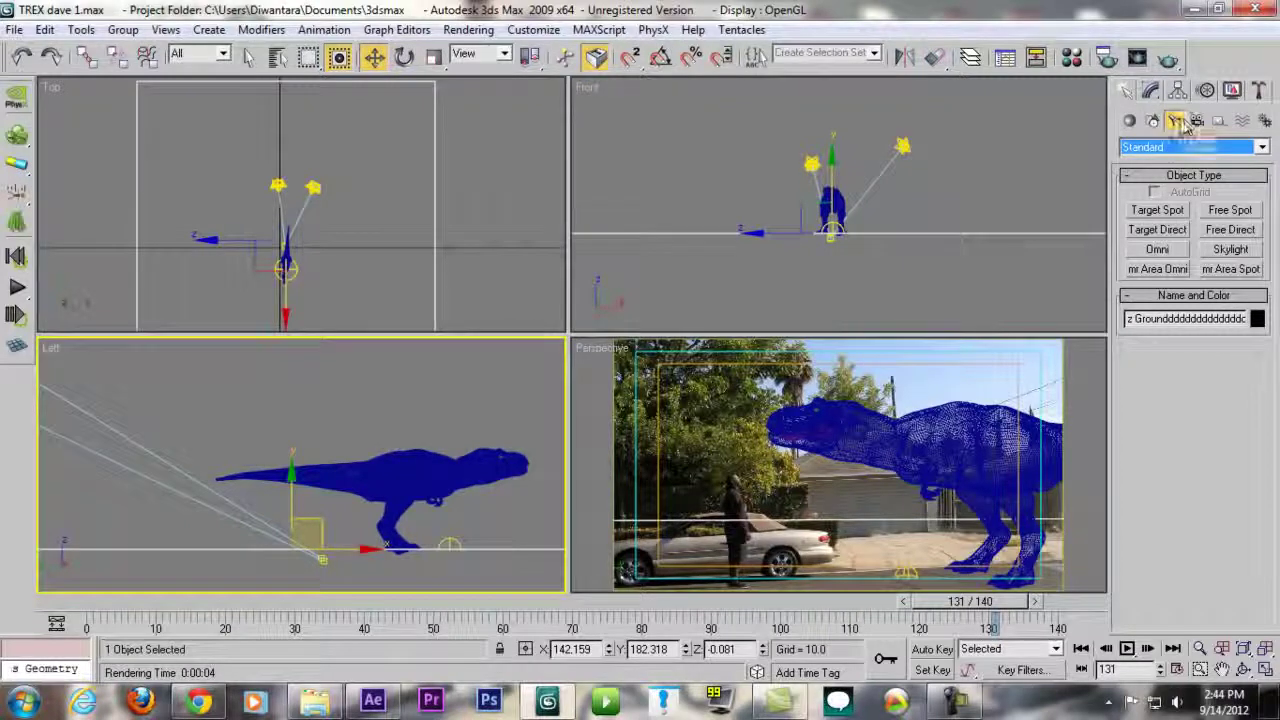
pyautogui.click(1259, 147)
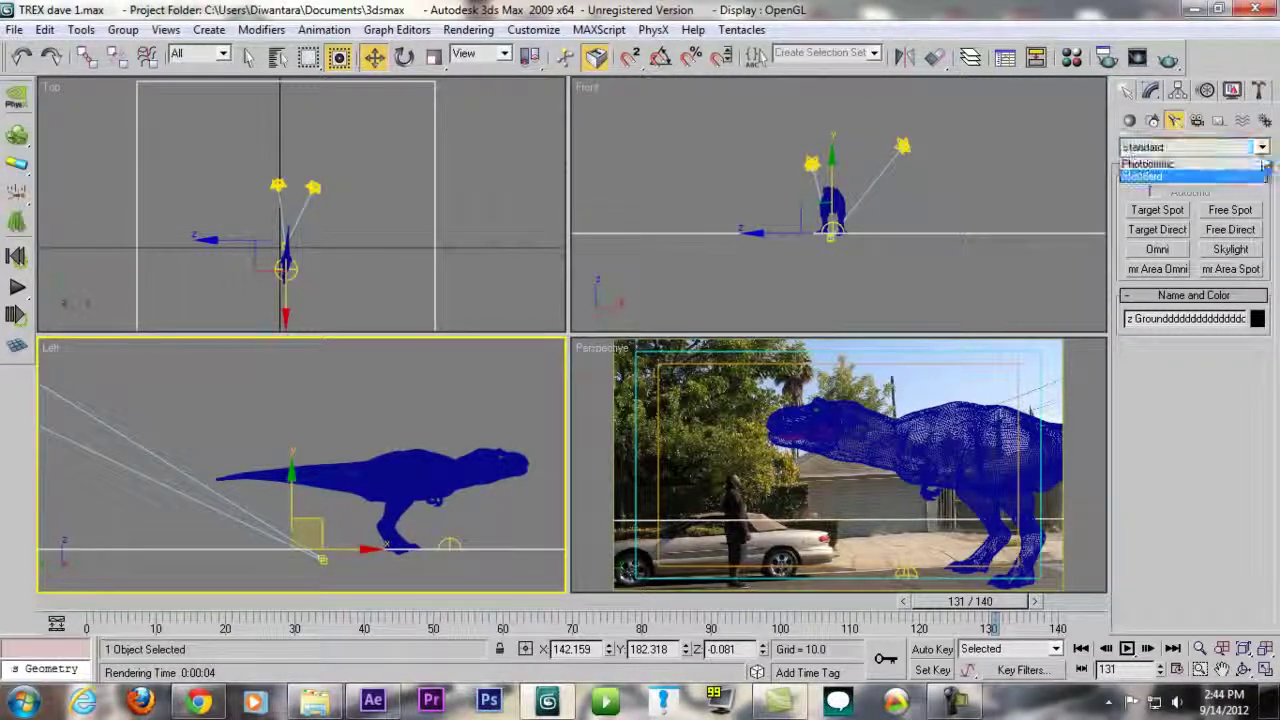
pyautogui.click(1259, 147)
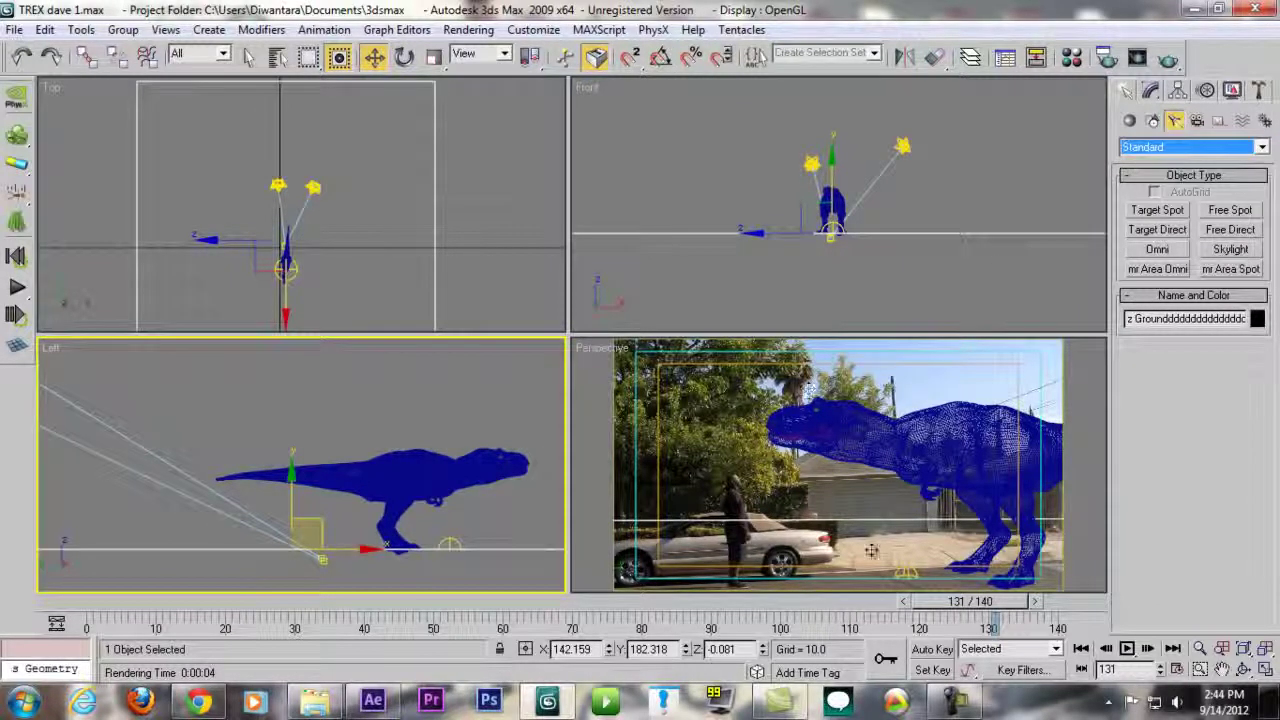
pyautogui.click(1150, 90)
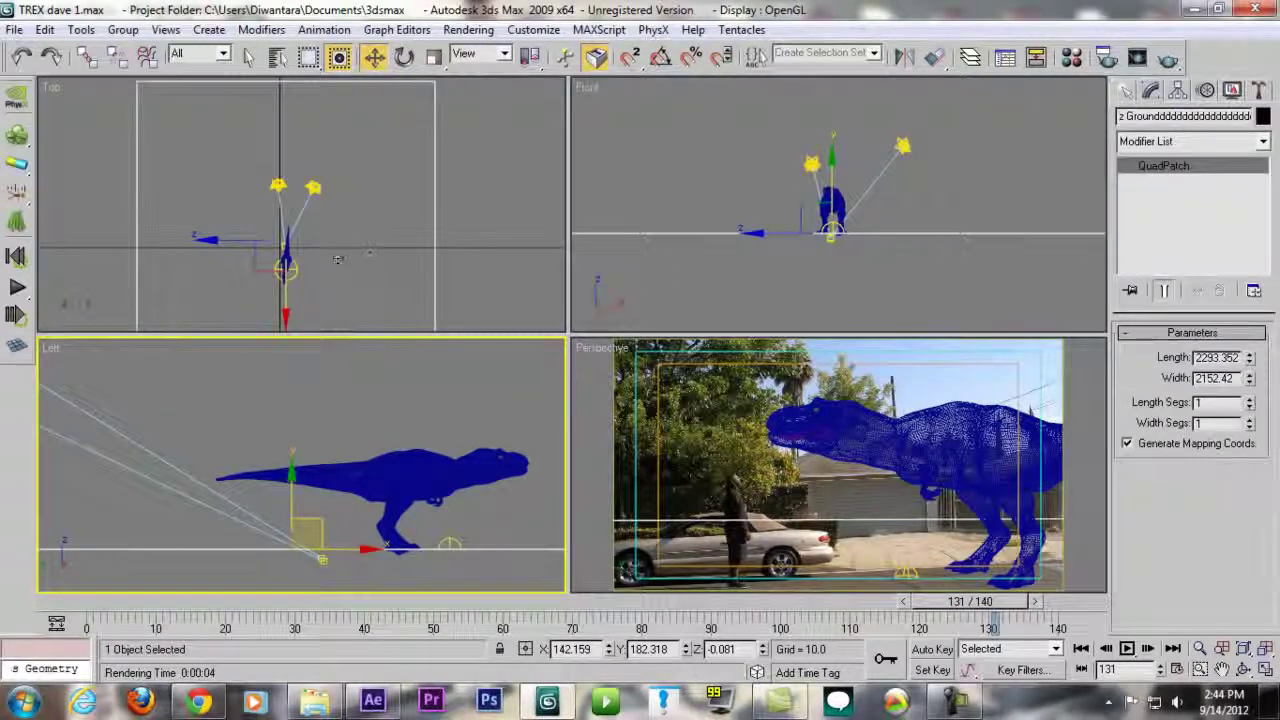
# Turn off both IES Sun lights, leaving the skylight on, and test-render the ground shadow at frame 131
pyautogui.click(289, 268)
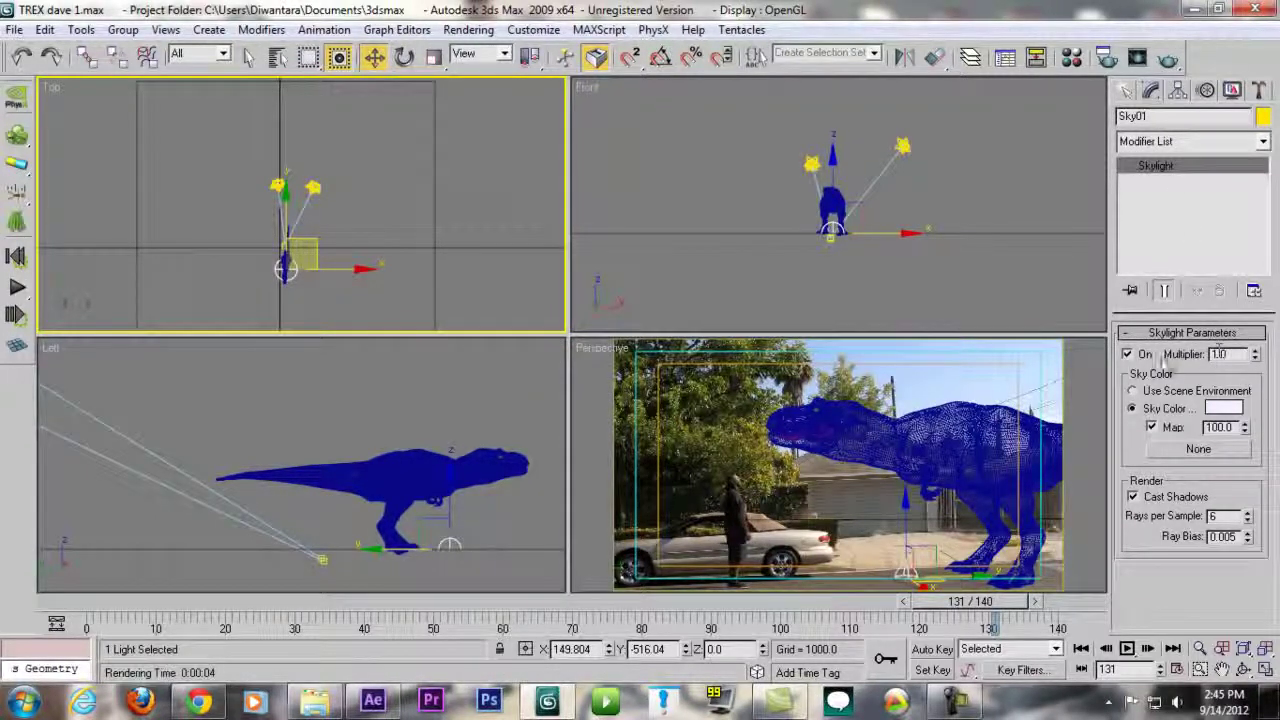
pyautogui.click(813, 164)
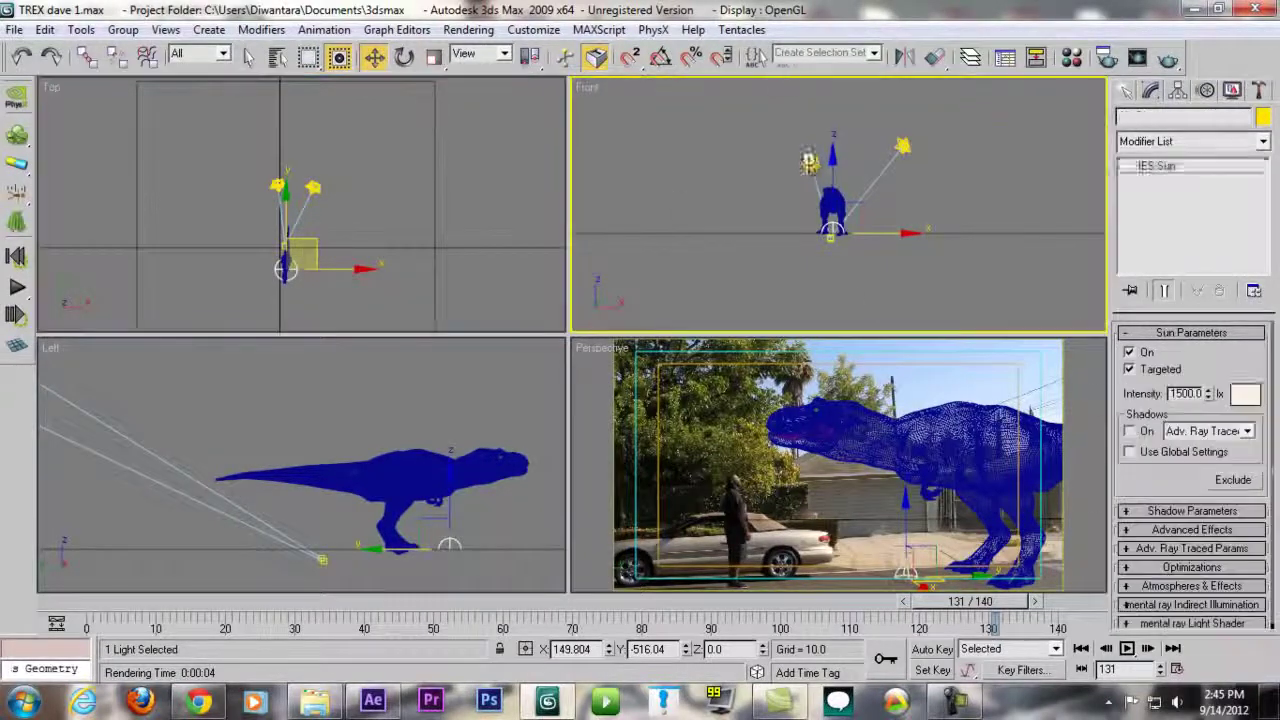
pyautogui.click(1146, 354)
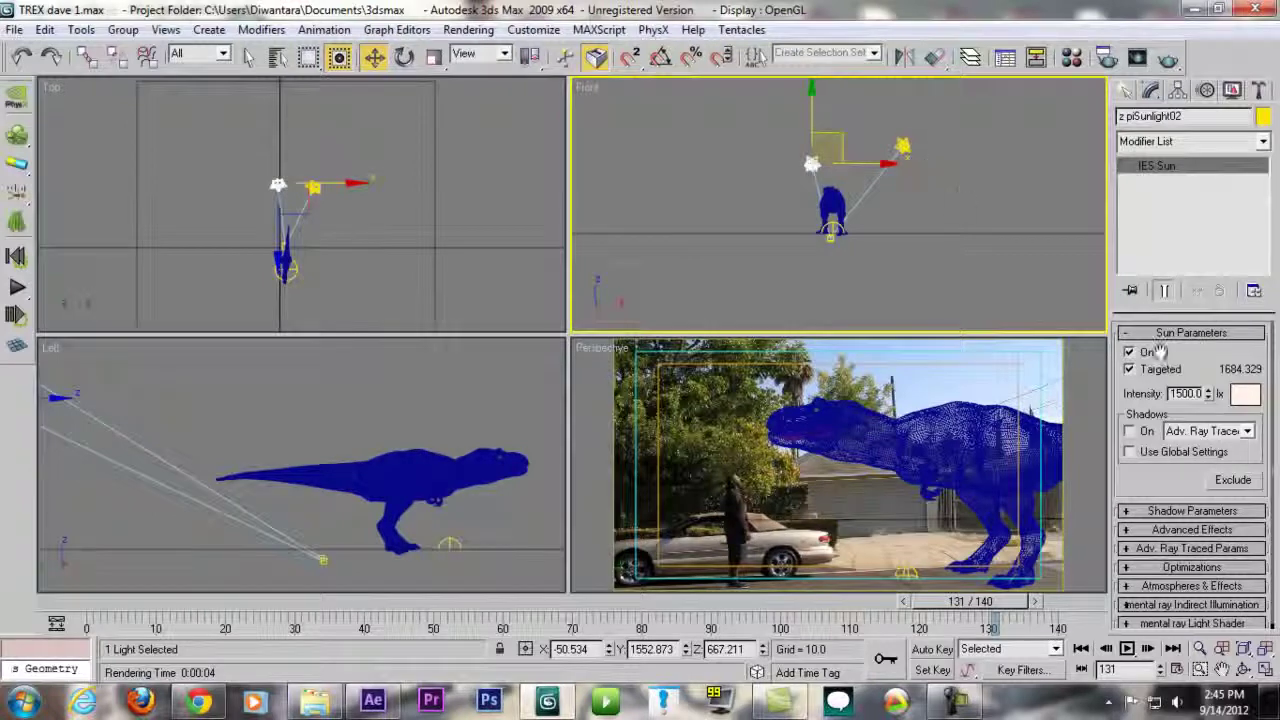
pyautogui.click(1146, 356)
pyautogui.click(905, 146)
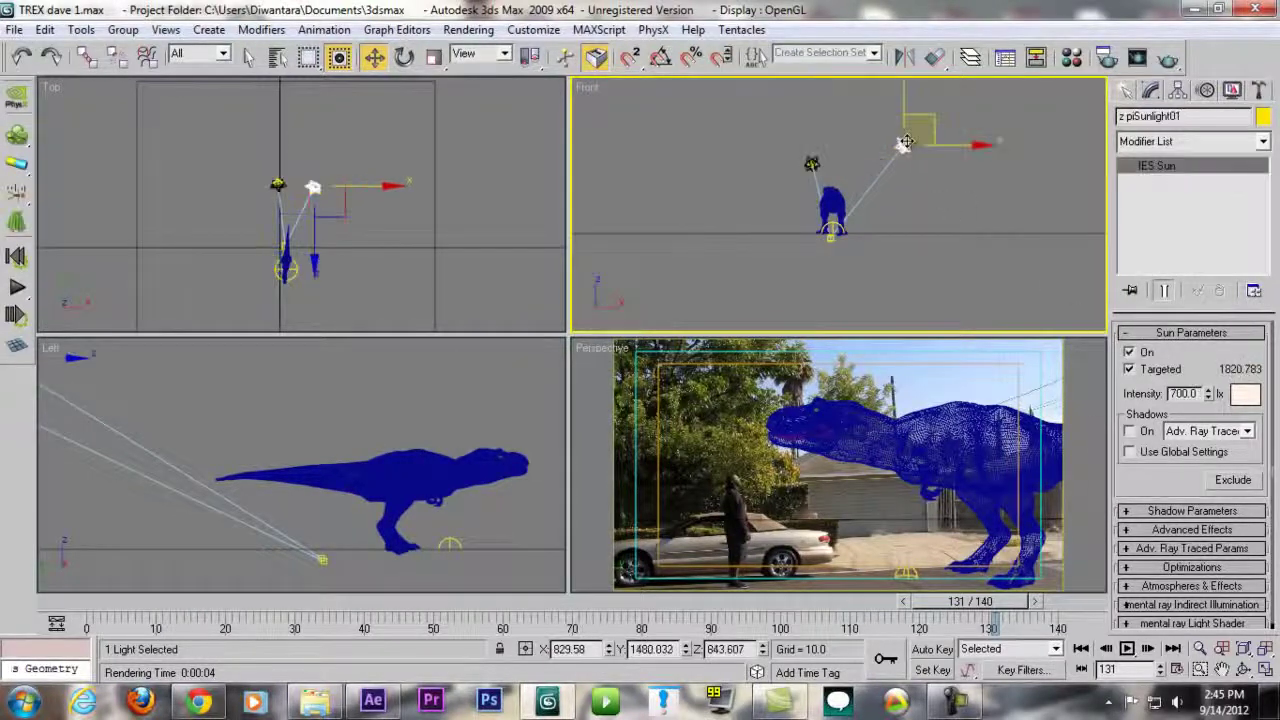
pyautogui.click(1146, 356)
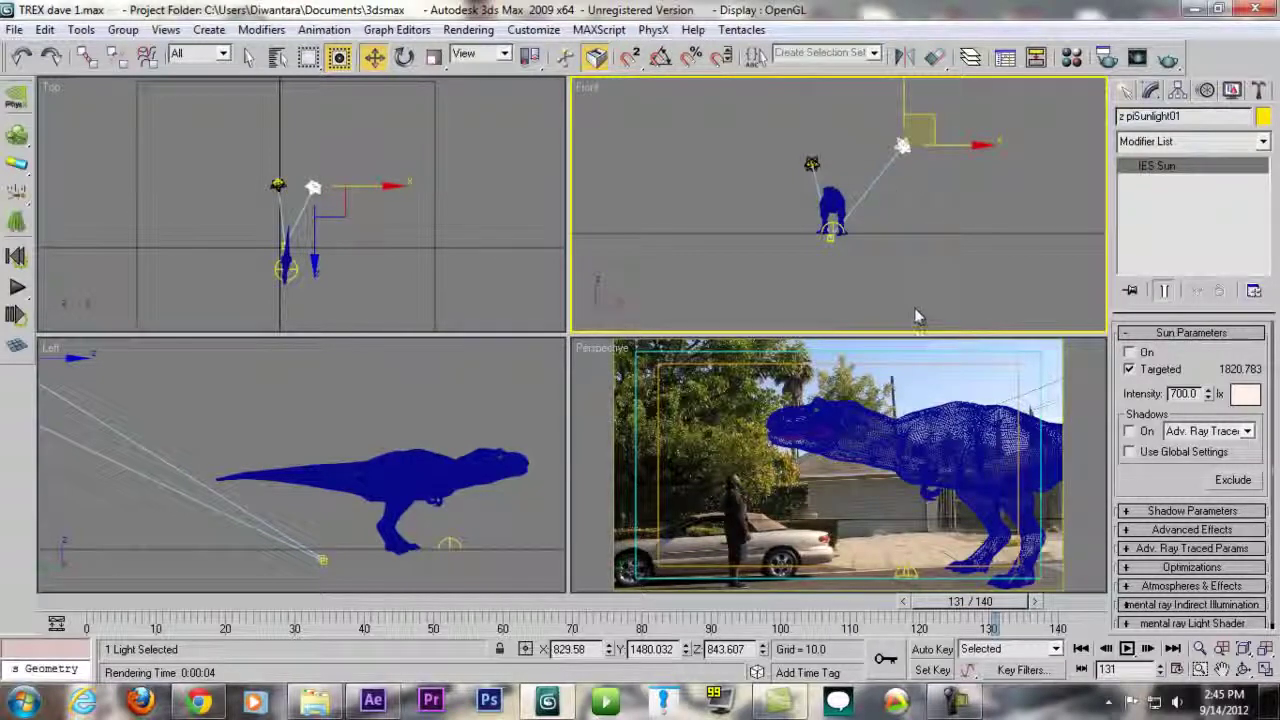
pyautogui.hotkey('shift', 'q')
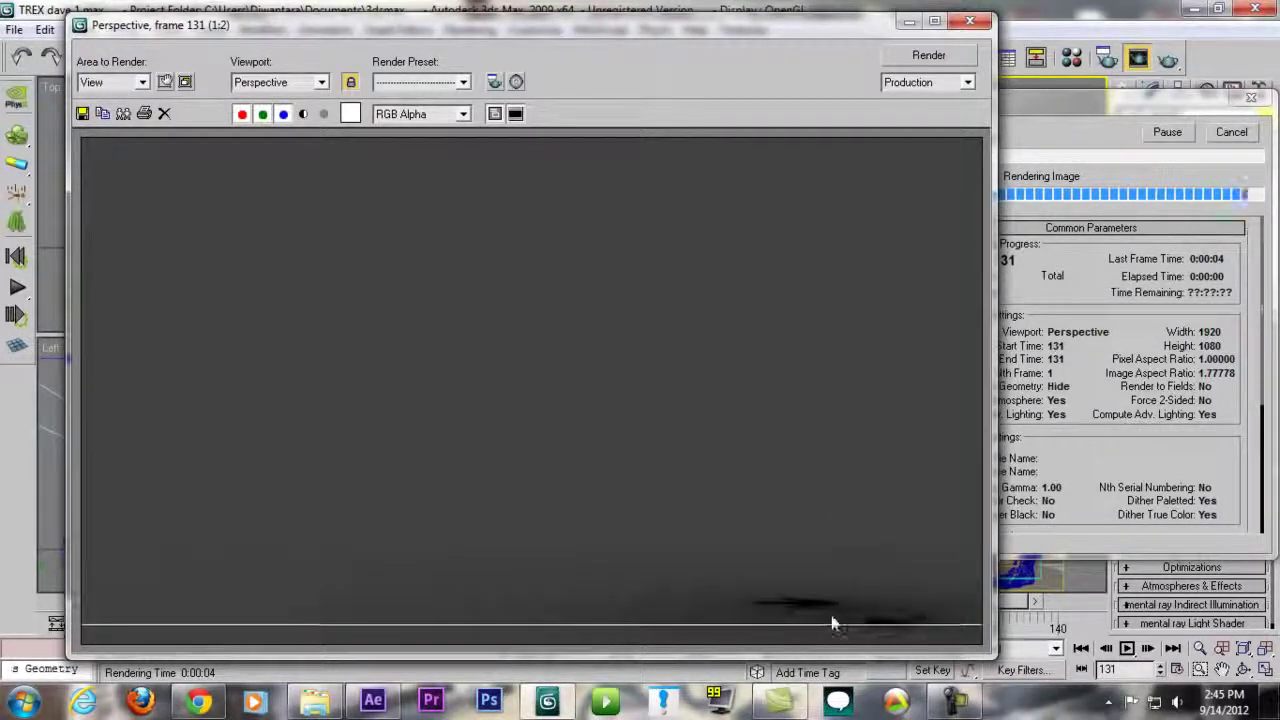
pyautogui.click(970, 21)
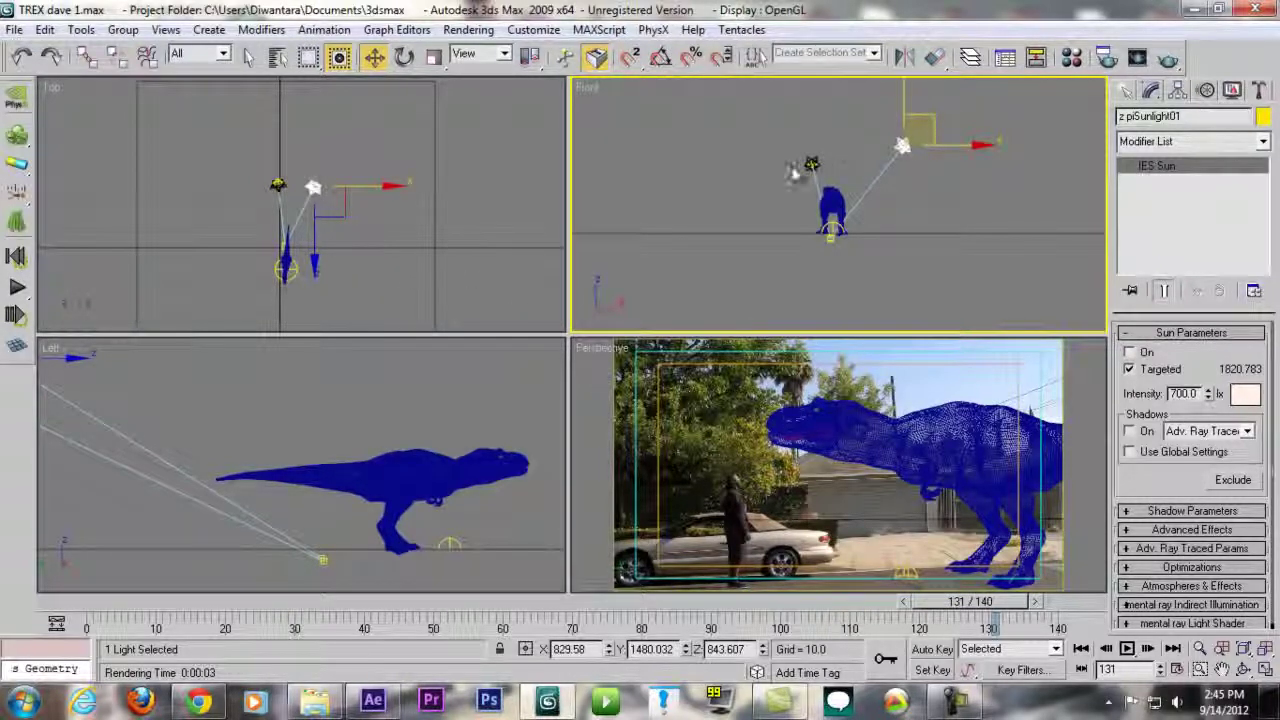
# Turn the skylight off and both IES Sun lights back on
pyautogui.click(450, 541)
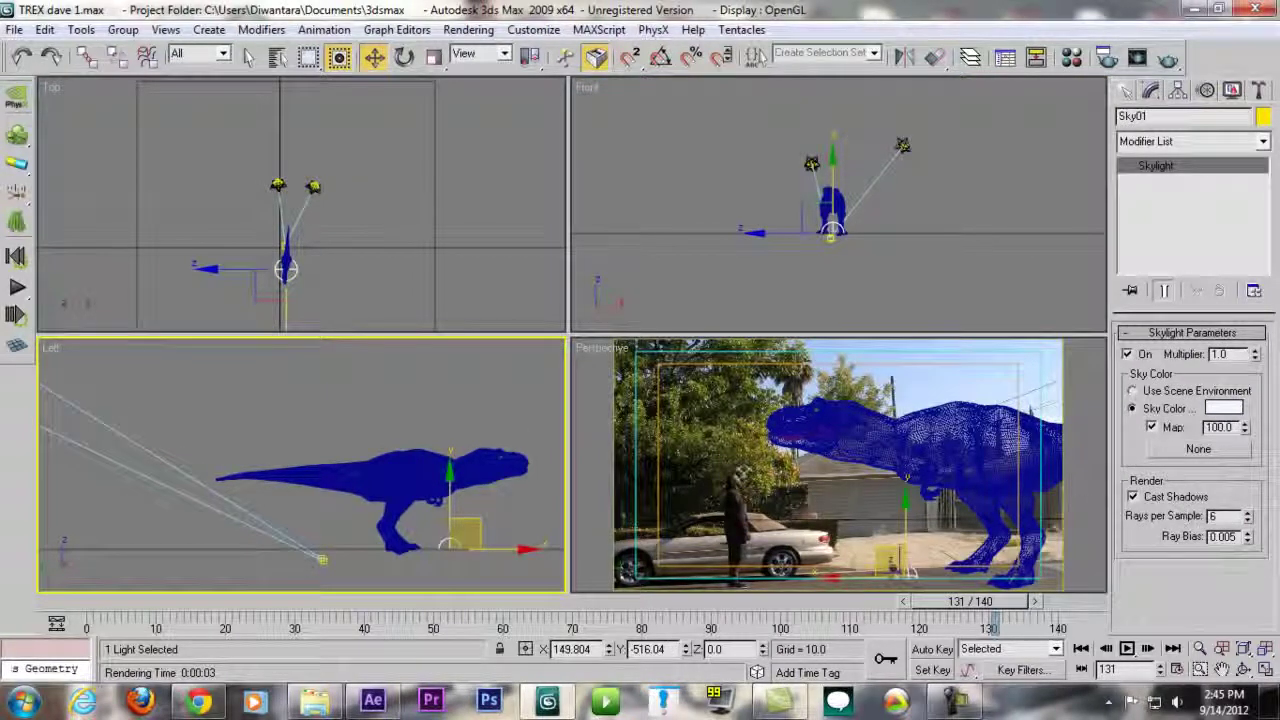
pyautogui.click(1127, 354)
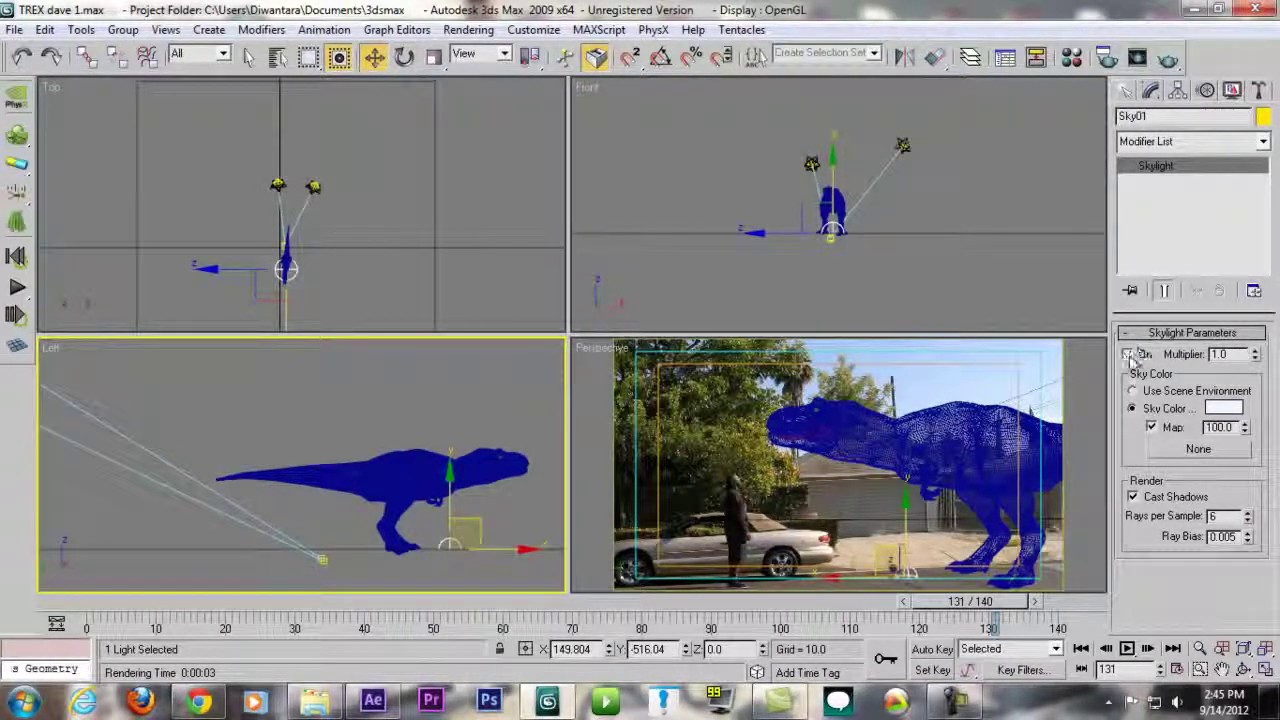
pyautogui.click(811, 163)
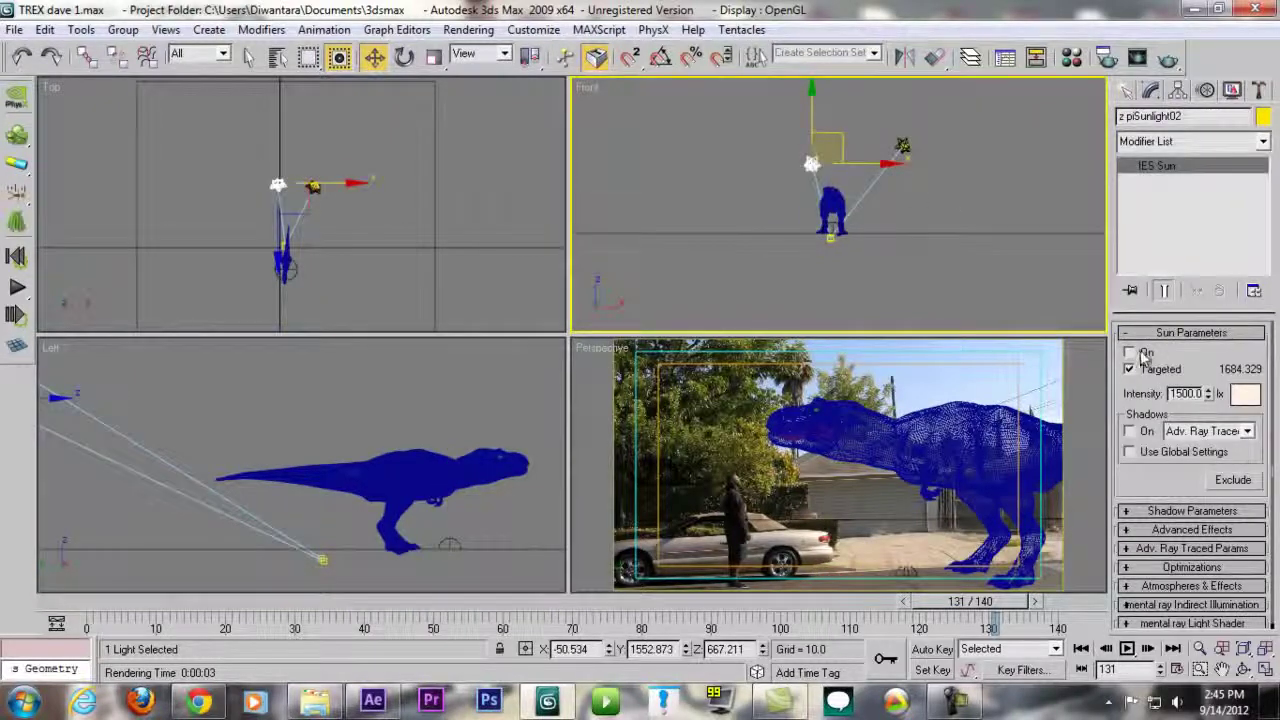
pyautogui.click(902, 147)
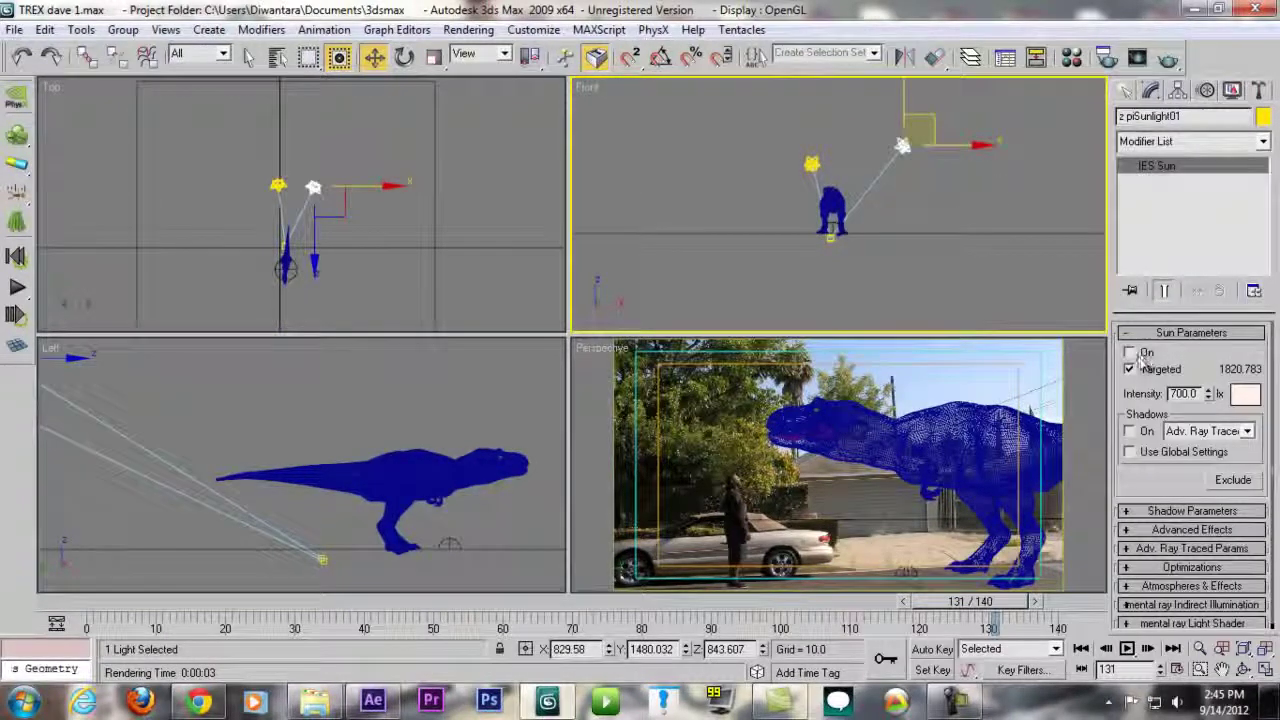
# Deselect the lights, test-render the Perspective viewport at frame 131 with only the suns on, and close the render window
pyautogui.click(645, 393)
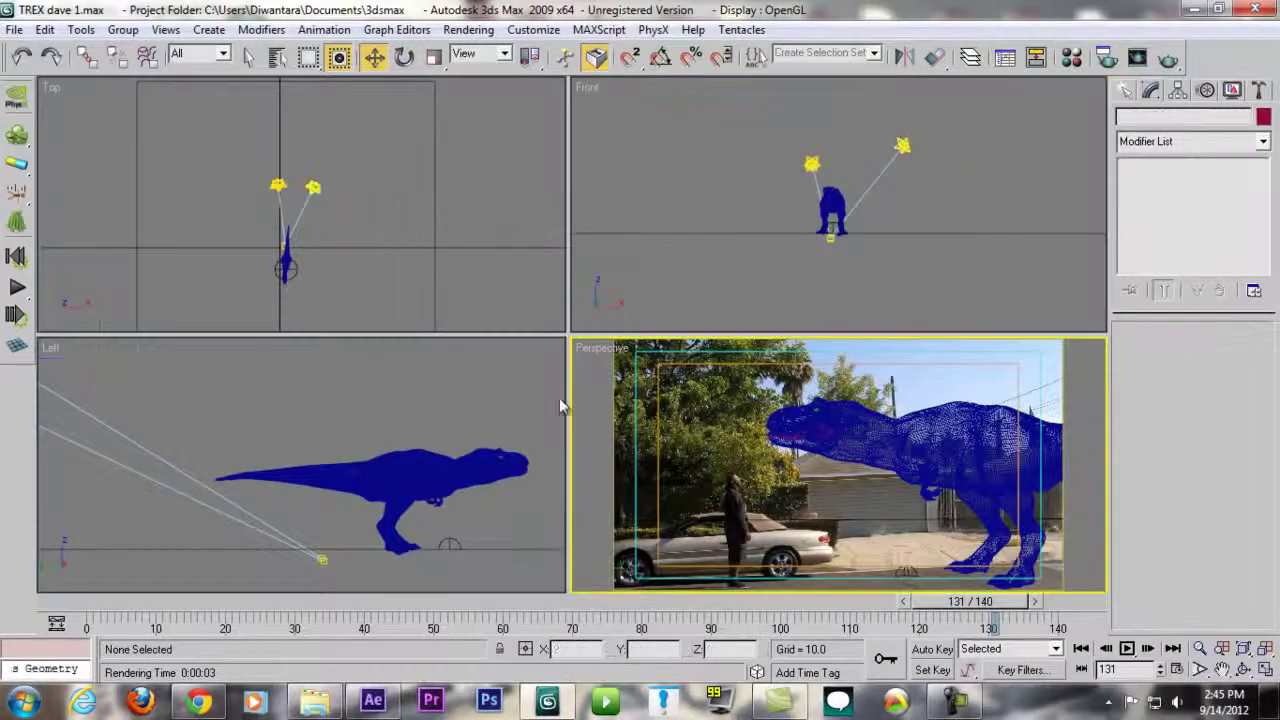
pyautogui.hotkey('shift', 'q')
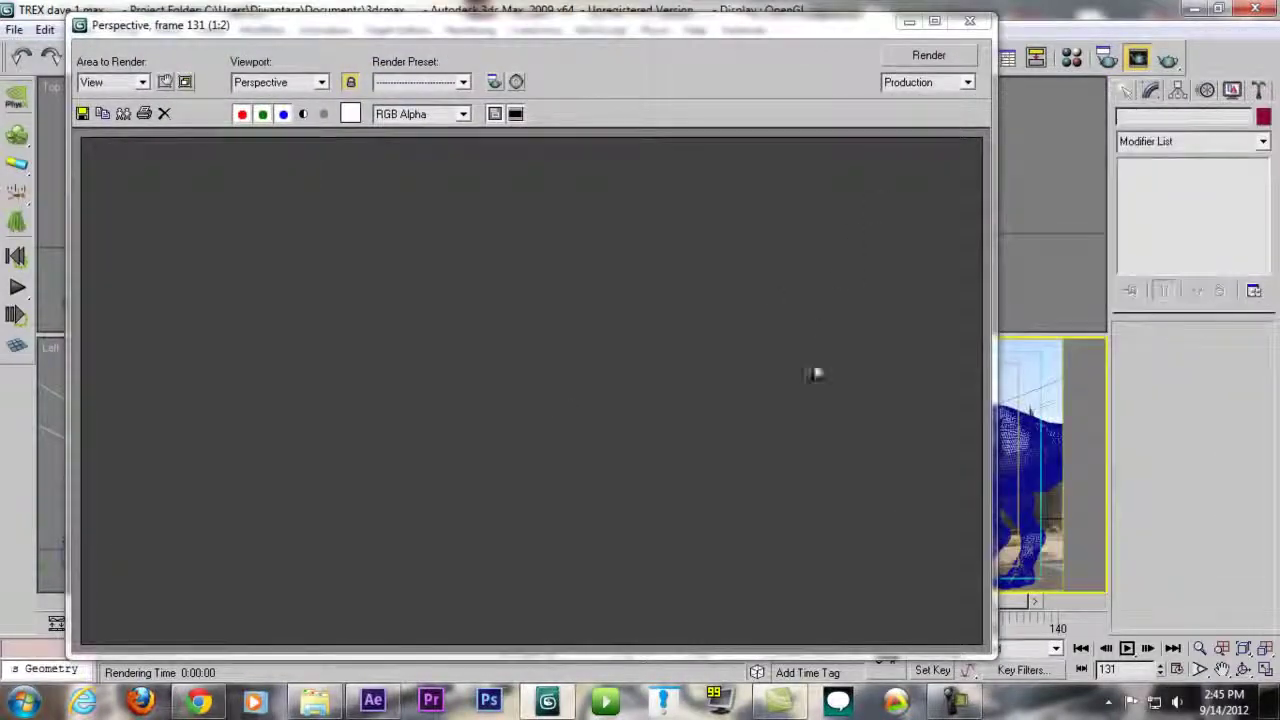
pyautogui.click(970, 22)
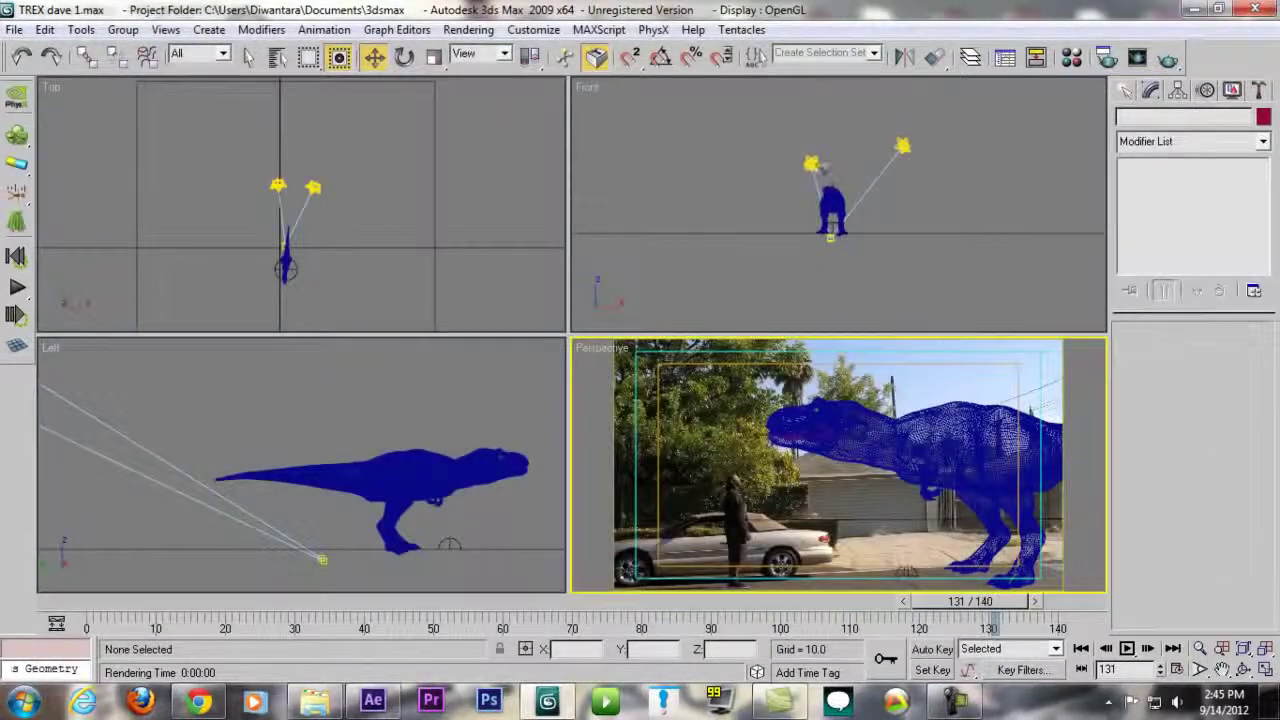
# Enable Adv. Ray Traced shadows on the sun light z piSunlight02, test-render its ground shadow at frame 131, and deselect the light
pyautogui.click(813, 166)
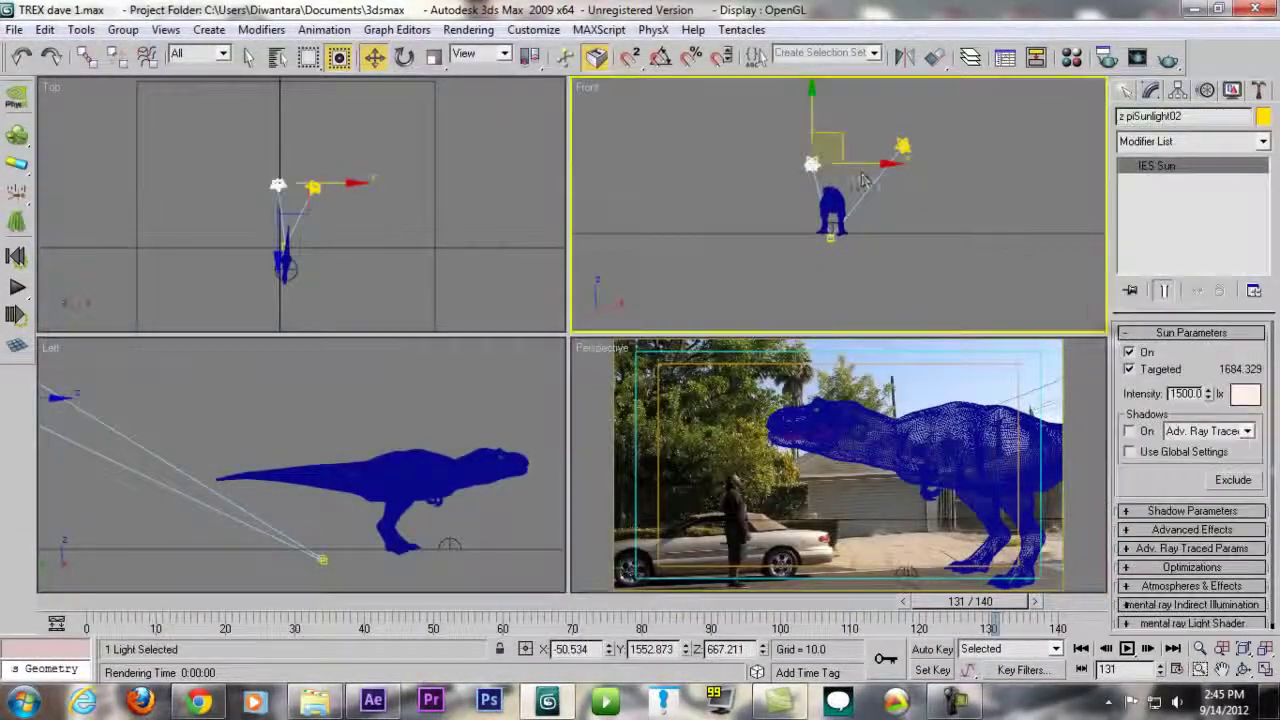
pyautogui.click(1135, 428)
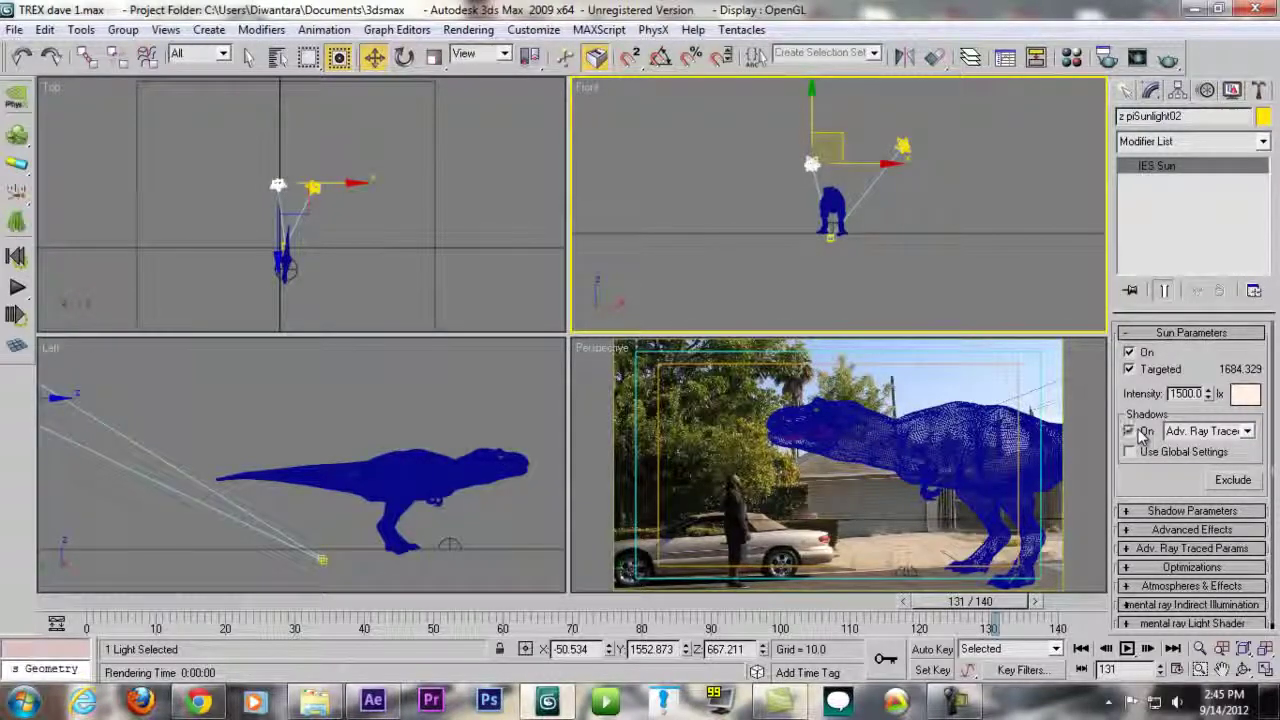
pyautogui.hotkey('shift', 'q')
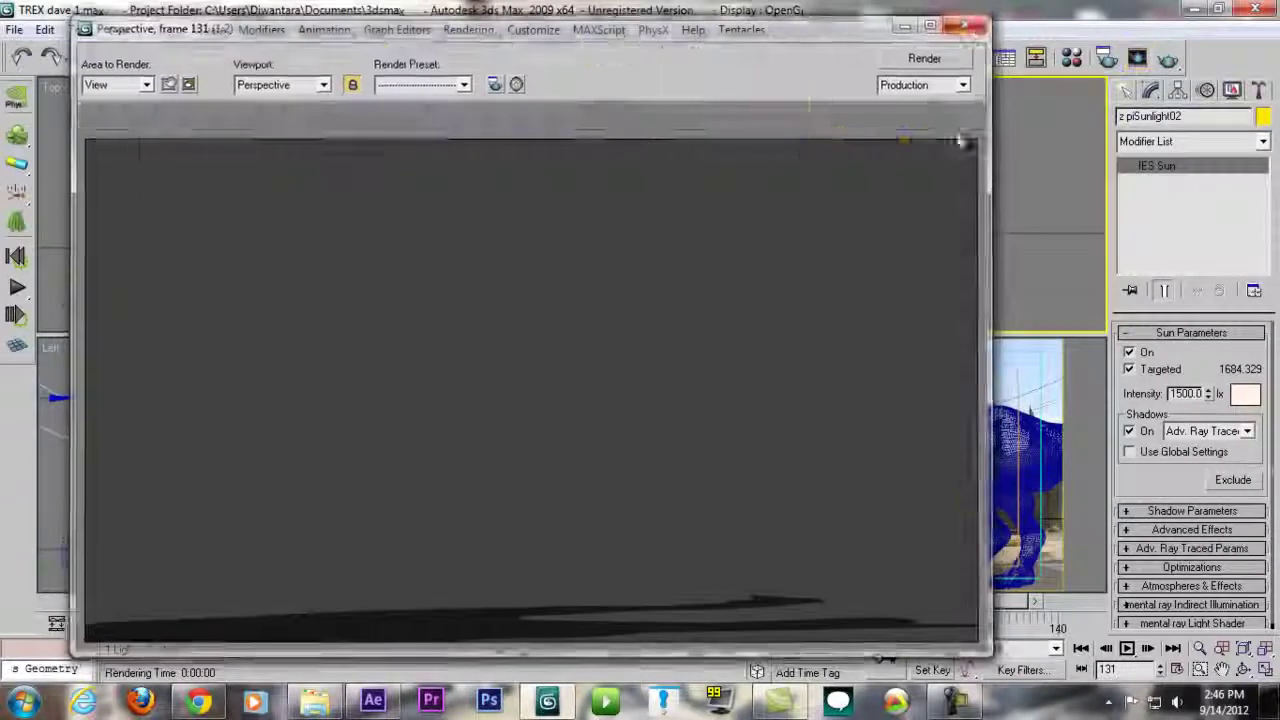
pyautogui.click(969, 21)
pyautogui.click(575, 396)
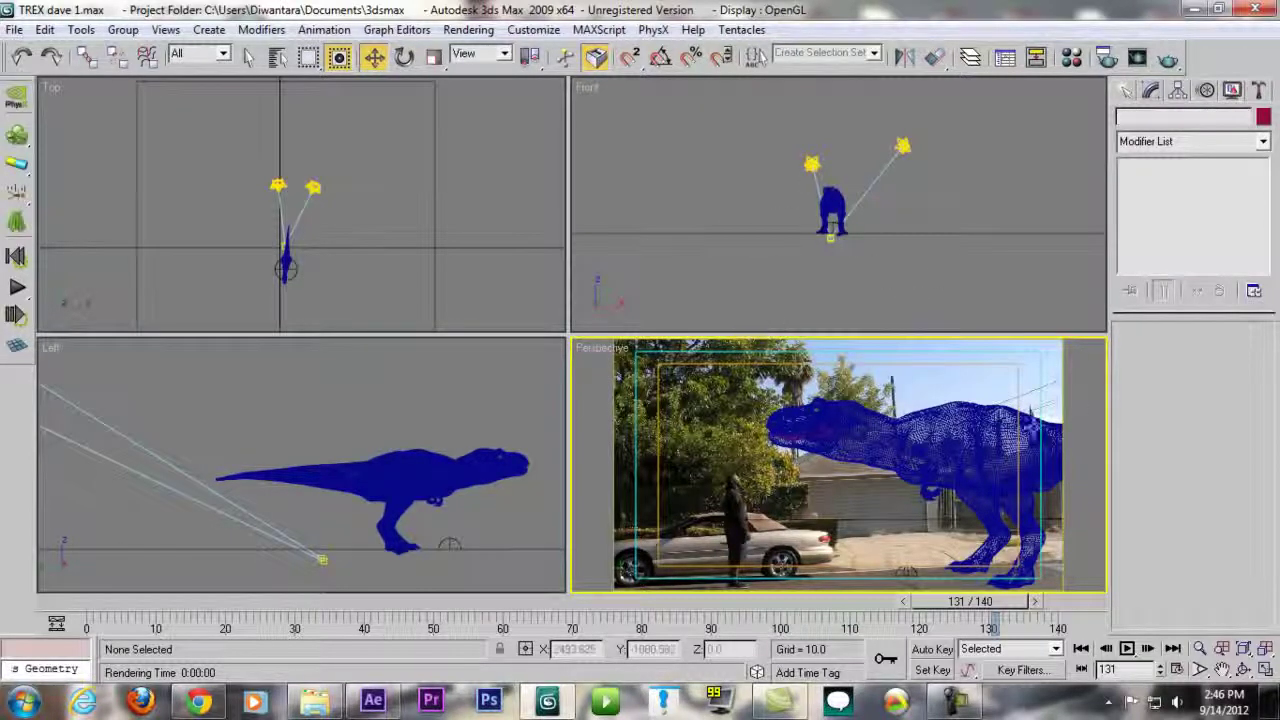
# Review the Render Setup output settings and the saved PNG sequence in the trex 1 ambient folder without changing anything
pyautogui.press('F10')
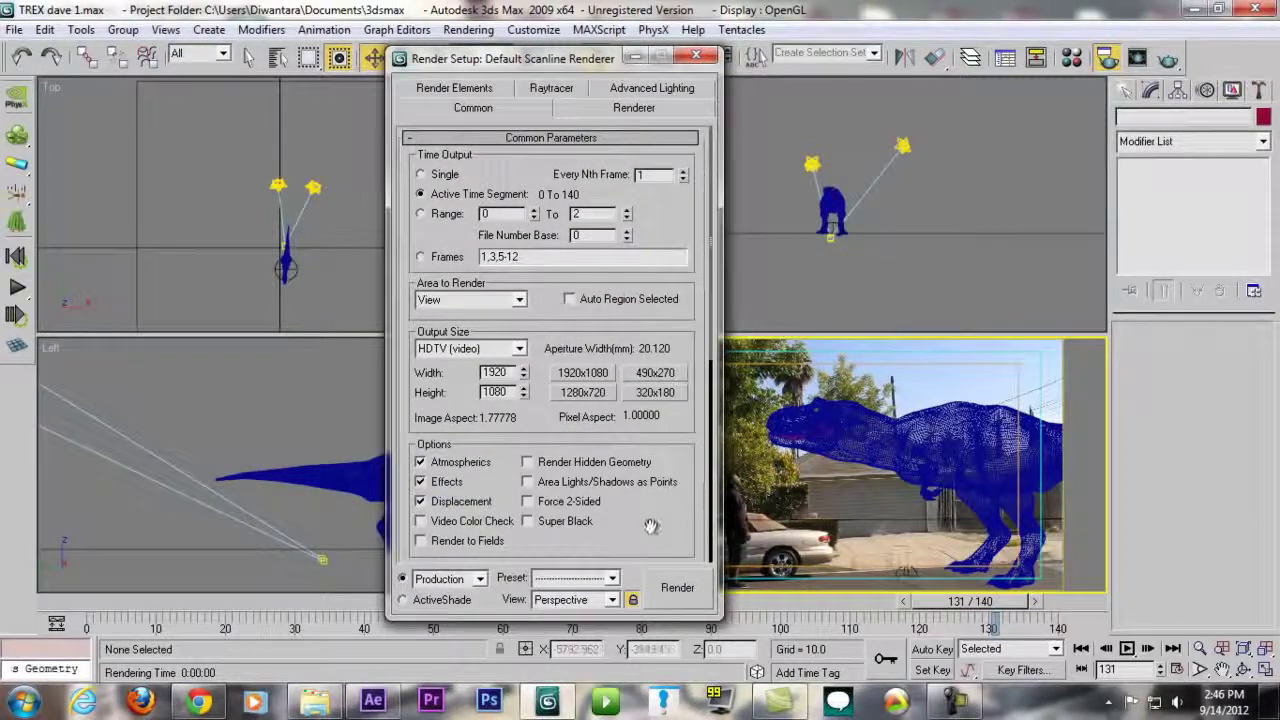
pyautogui.scroll(-5, 460, 260)
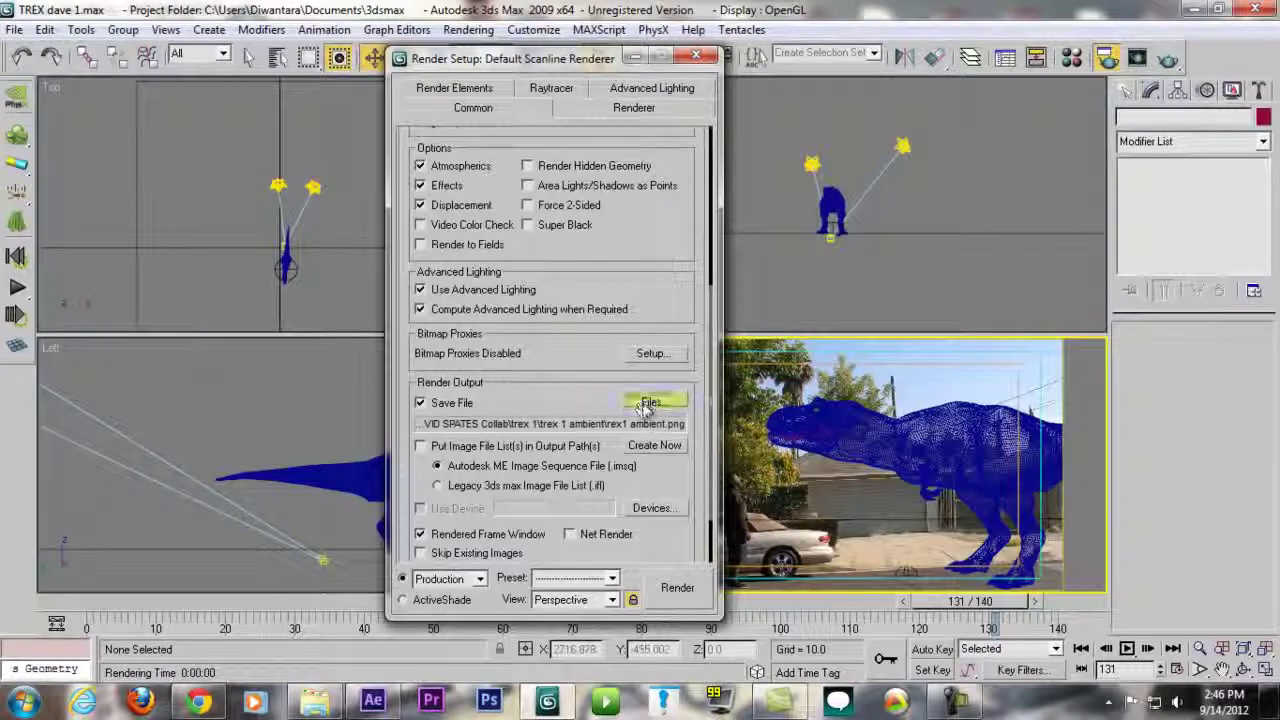
pyautogui.click(650, 401)
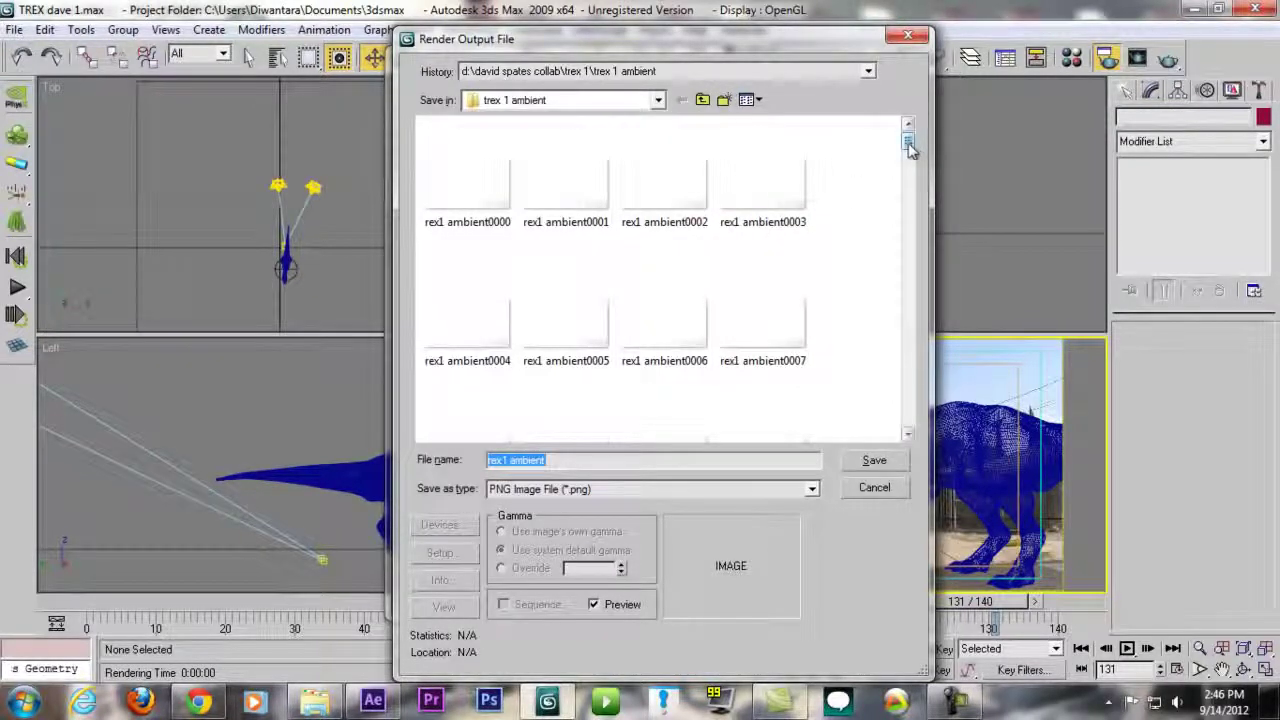
pyautogui.moveTo(910, 147); pyautogui.dragTo(908, 219)
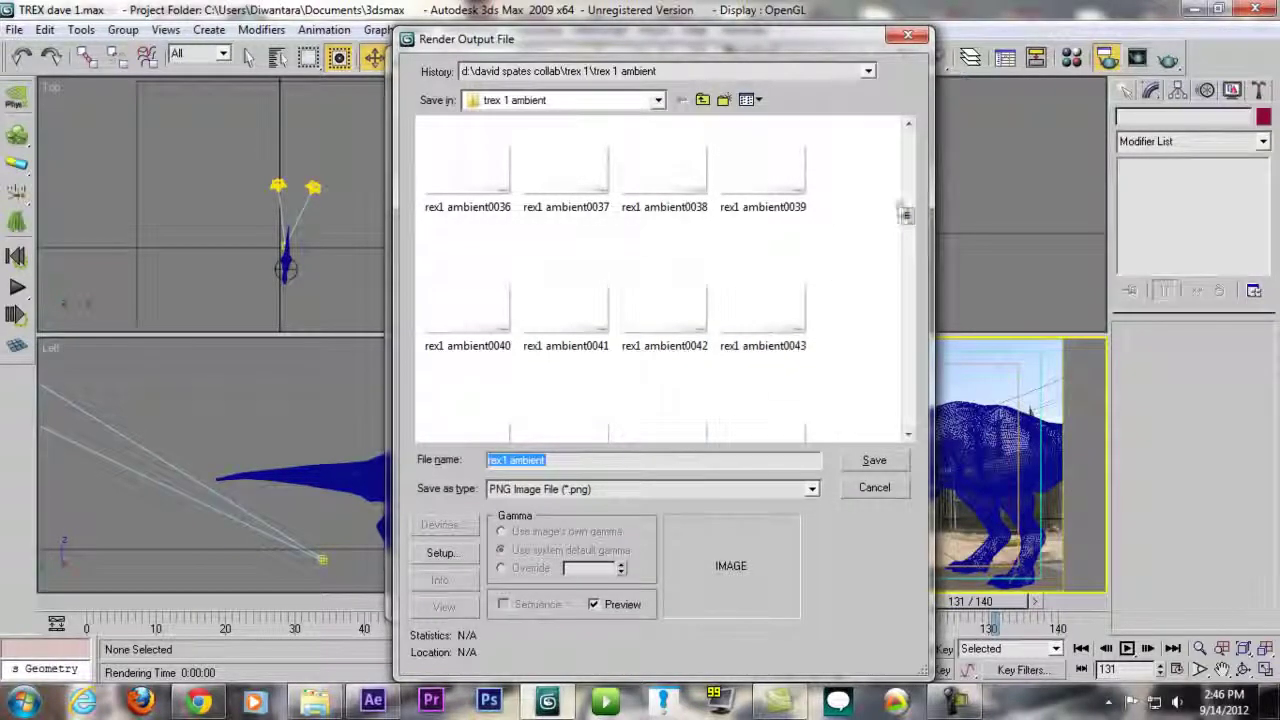
pyautogui.click(907, 37)
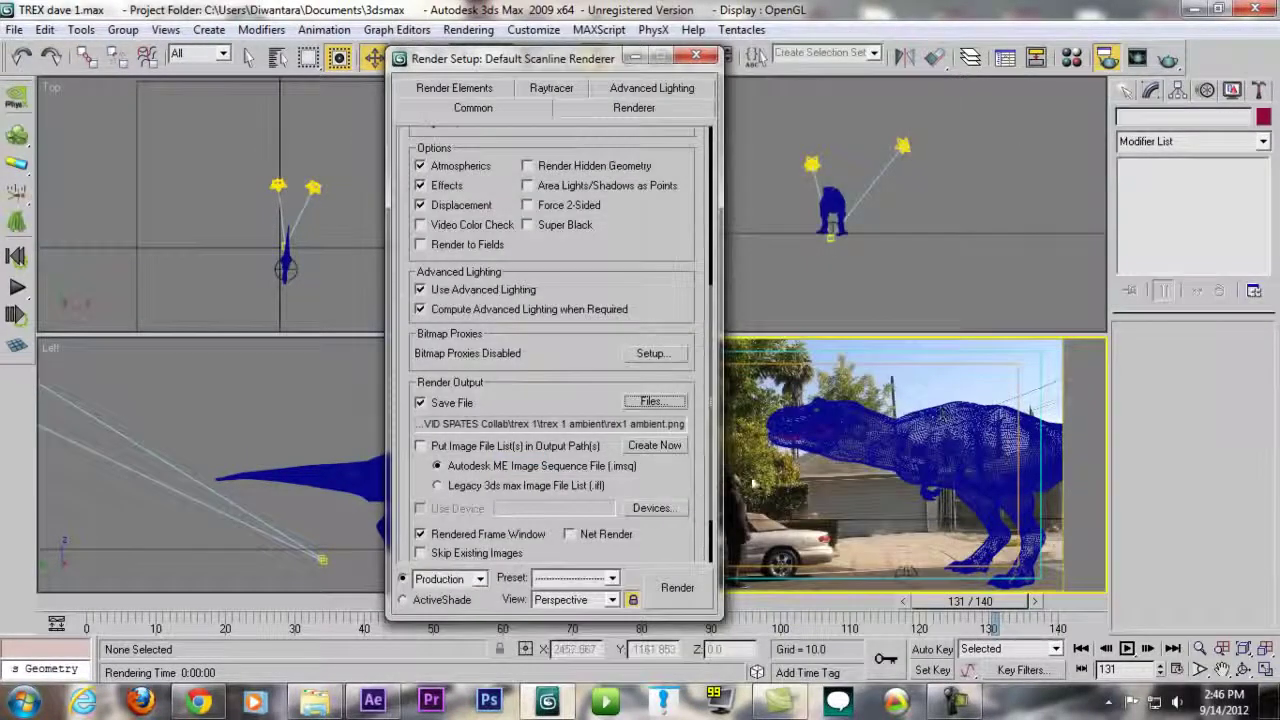
pyautogui.click(697, 55)
# Exit 3ds Max without saving the scene changes and return to the Pre-comp 2 composition in After Effects
pyautogui.click(1255, 9)
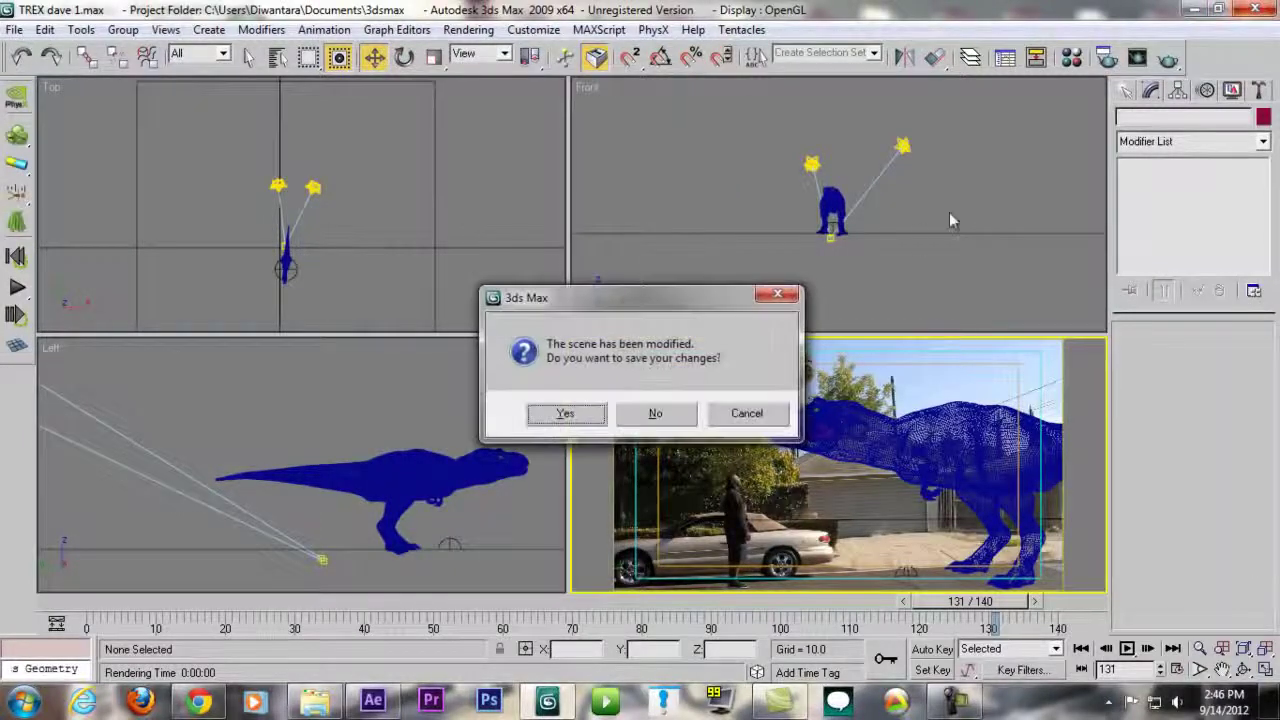
pyautogui.click(655, 413)
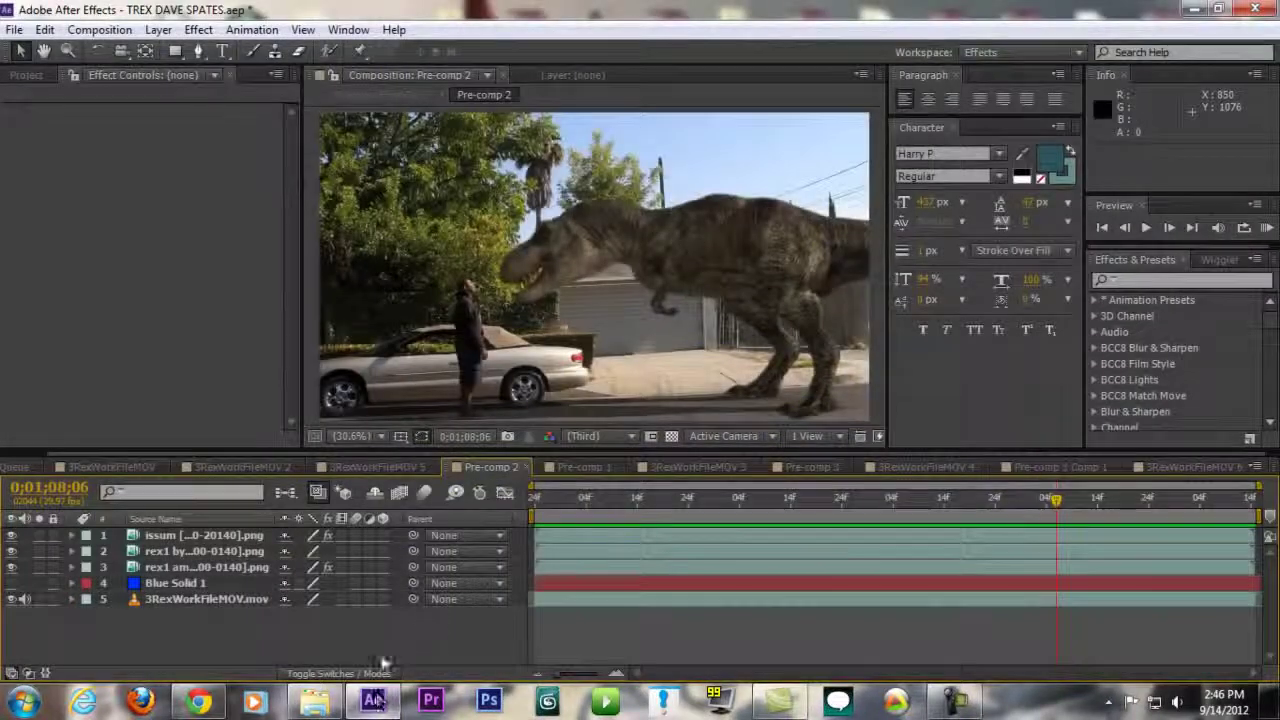
# Compare Pre-comp 2 with the T-Rex and shadow layers hidden and shown at different times, ending with all three visible at 0;01;08;08
pyautogui.click(12, 568)
pyautogui.moveTo(565, 498)
pyautogui.mouseDown()
pyautogui.moveTo(527, 505)
pyautogui.moveTo(1203, 510)
pyautogui.moveTo(565, 505)
pyautogui.mouseUp()
pyautogui.click(12, 537)
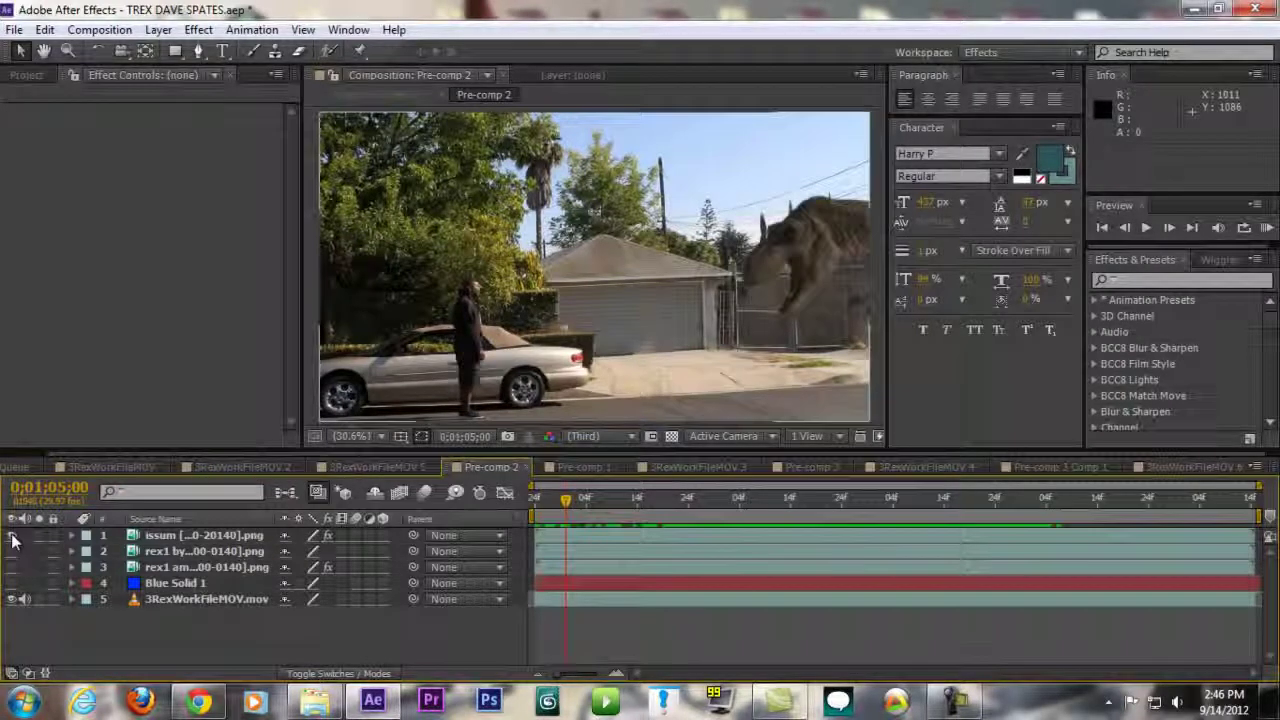
pyautogui.moveTo(600, 500); pyautogui.dragTo(960, 505)
pyautogui.click(12, 552)
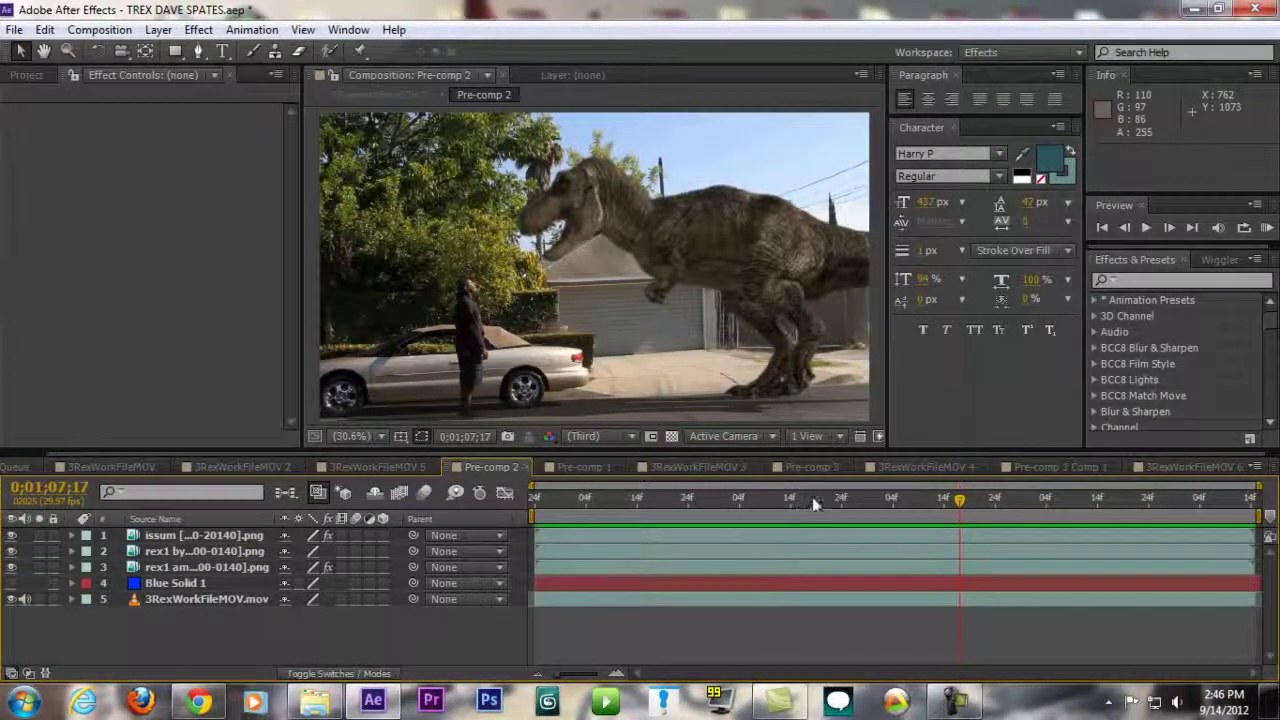
pyautogui.moveTo(960, 504); pyautogui.dragTo(1066, 515)
# Disable all active effects on the issum T-Rex layer and scrub through its animation without them
pyautogui.click(191, 534)
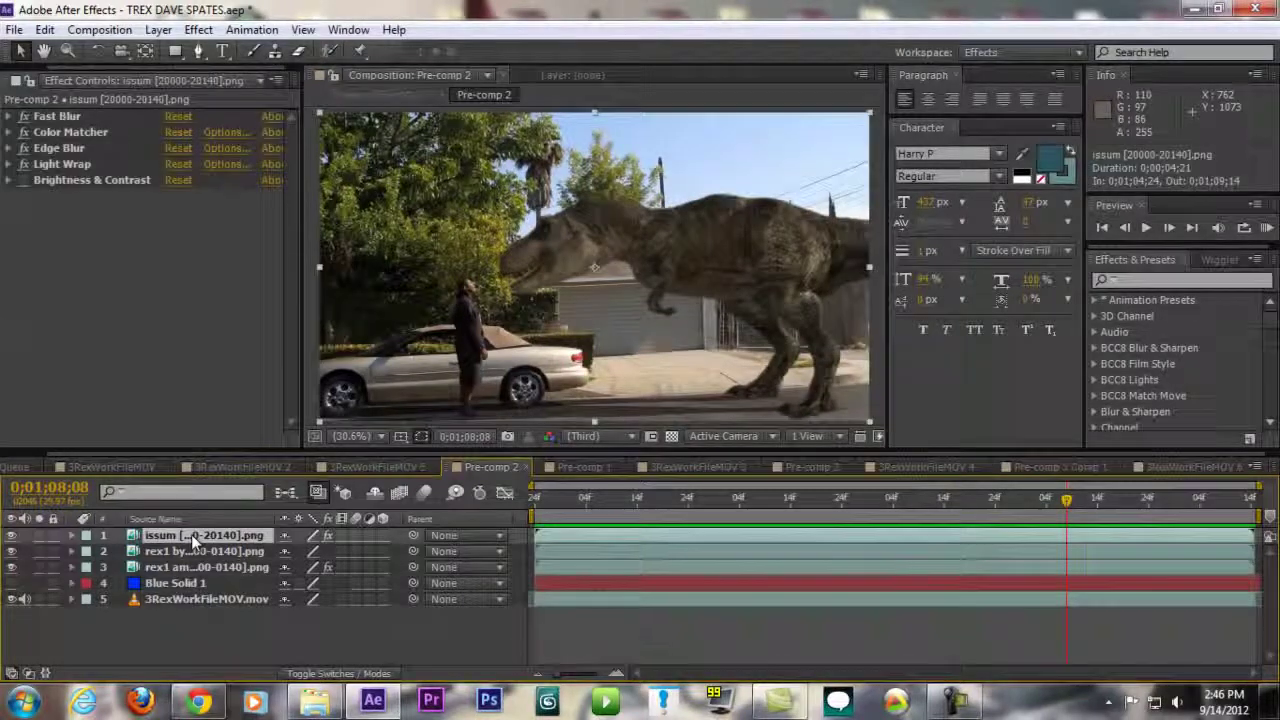
pyautogui.click(25, 165)
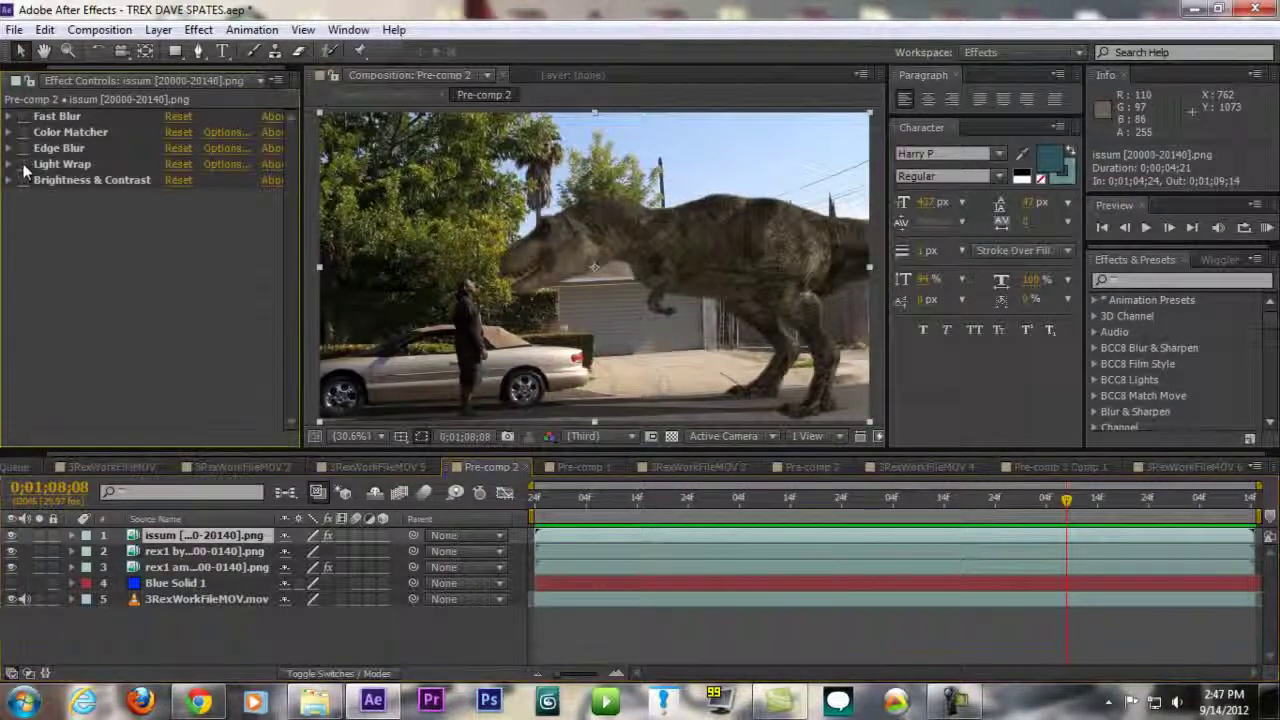
pyautogui.moveTo(689, 500); pyautogui.dragTo(1092, 530)
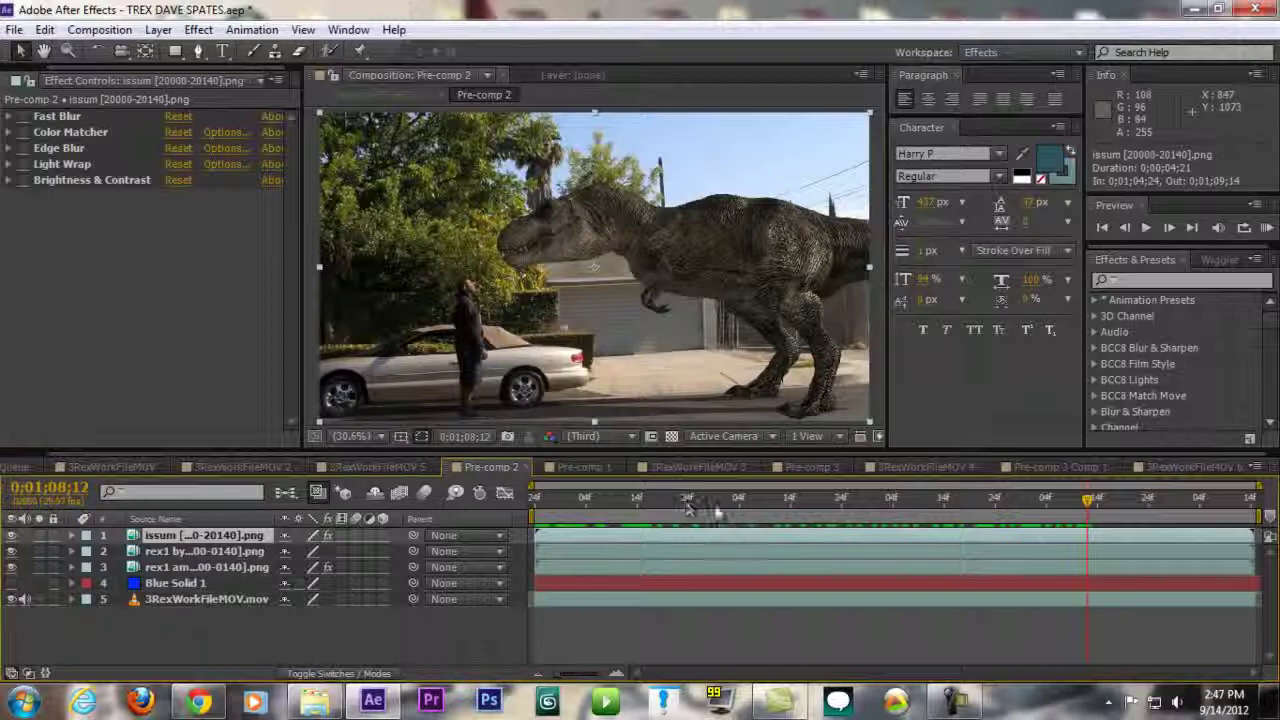
pyautogui.moveTo(690, 497); pyautogui.dragTo(1088, 497)
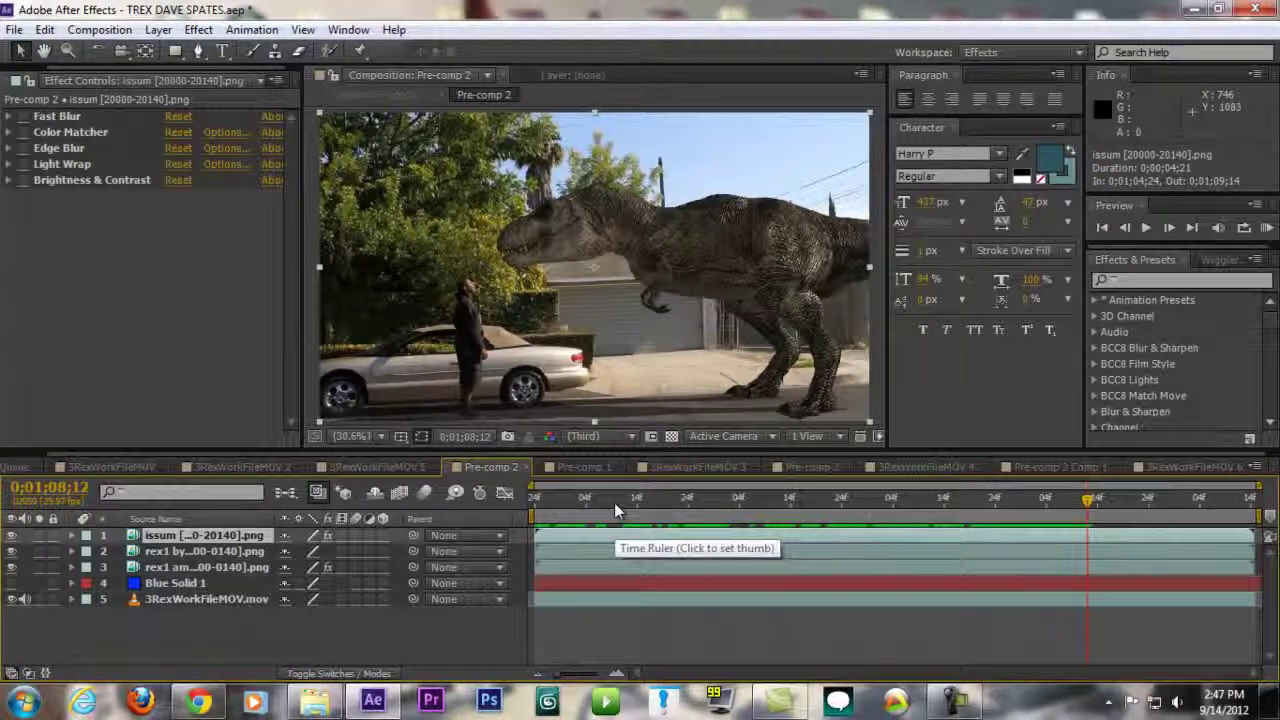
pyautogui.moveTo(620, 510); pyautogui.dragTo(960, 535)
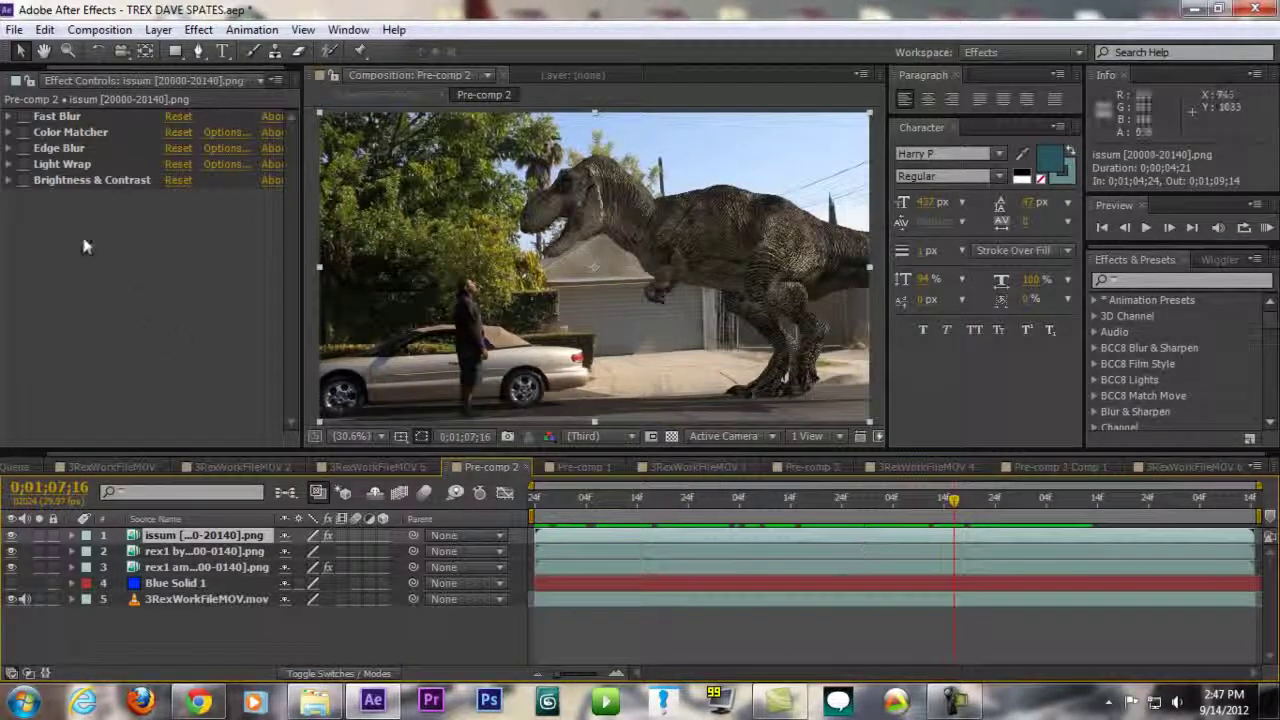
# Re-enable Fast Blur on the issum T-Rex layer and preview the composition
pyautogui.click(69, 117)
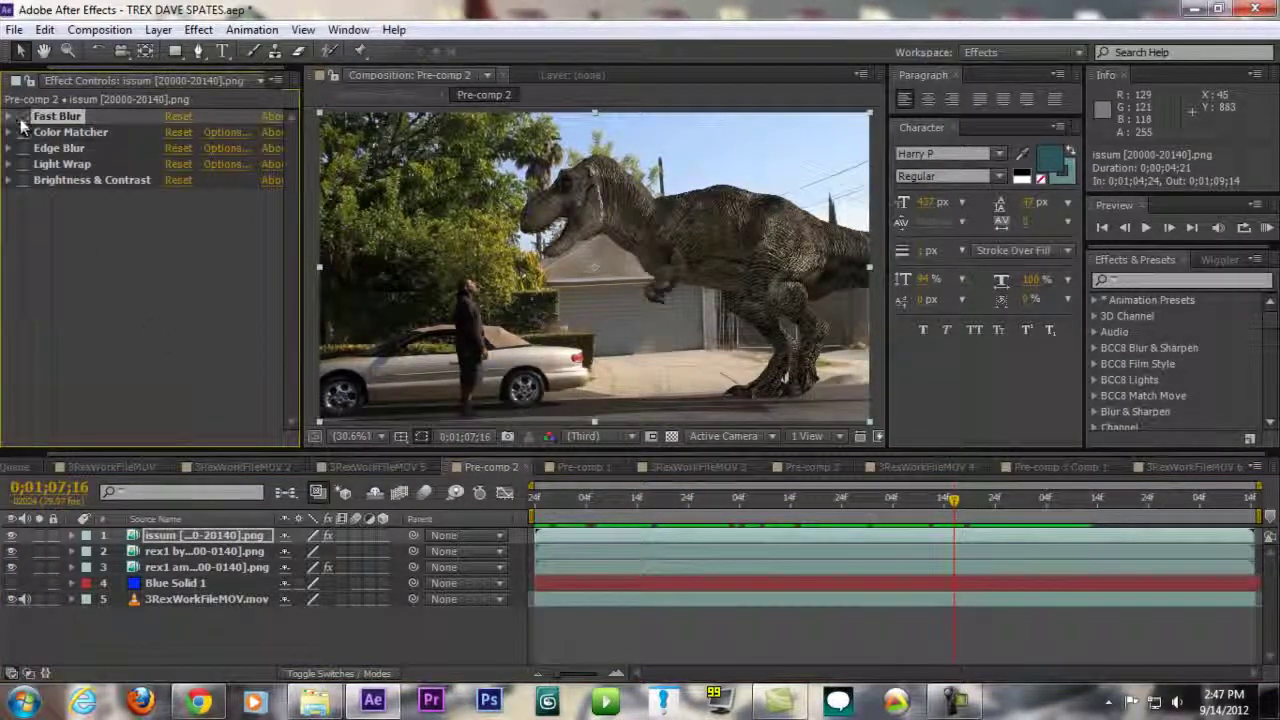
pyautogui.click(24, 117)
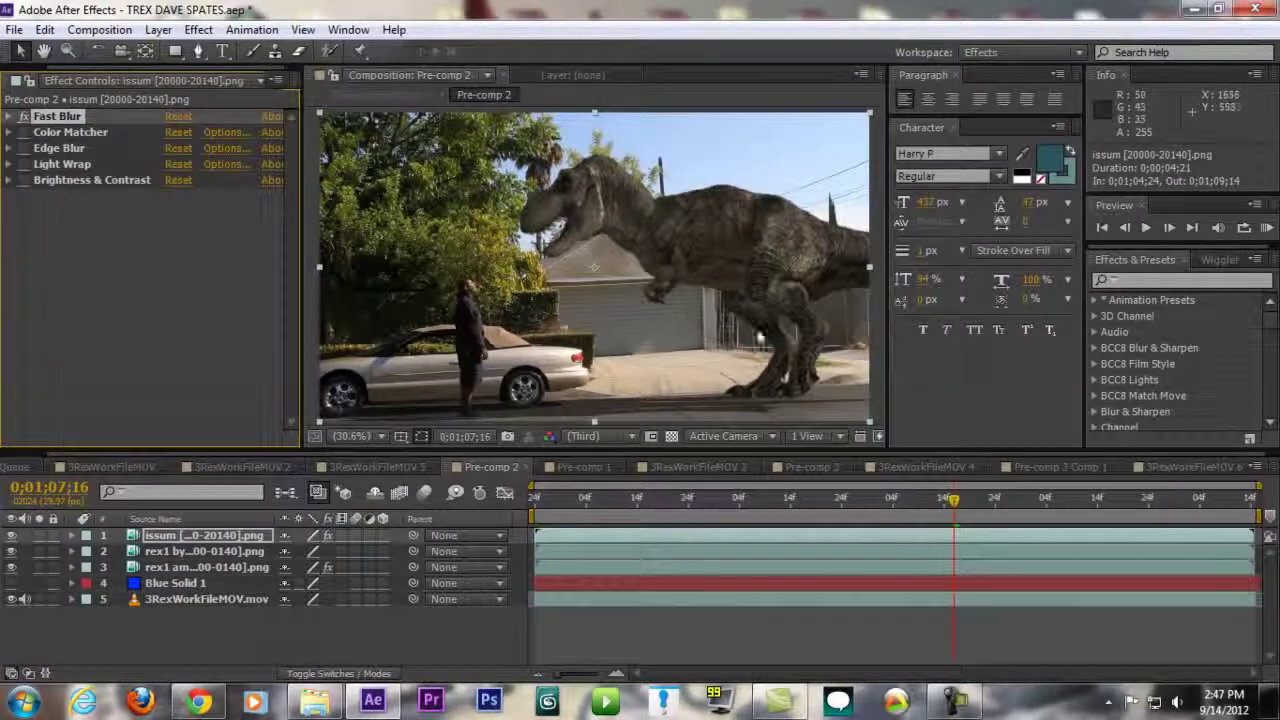
pyautogui.press('space')
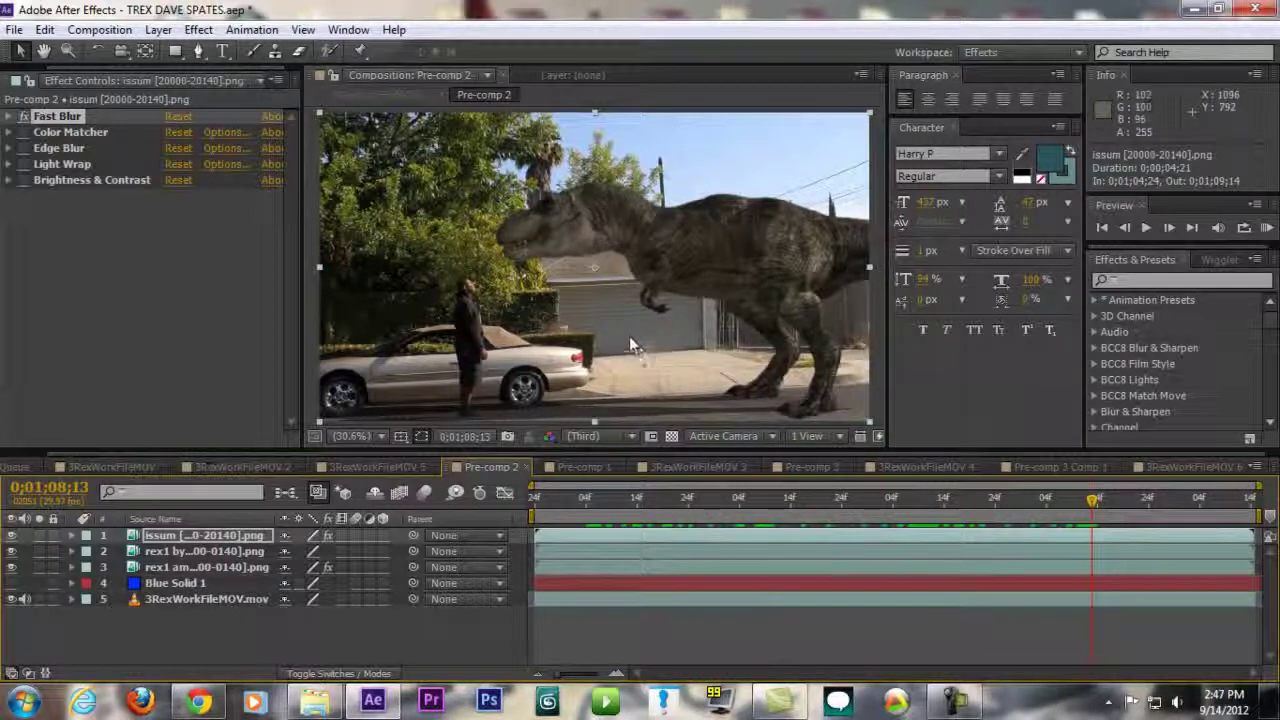
# Examine the T-Rex's head and jaw up close in the composition with Fast Blur enabled
pyautogui.scroll(1, 554, 280)
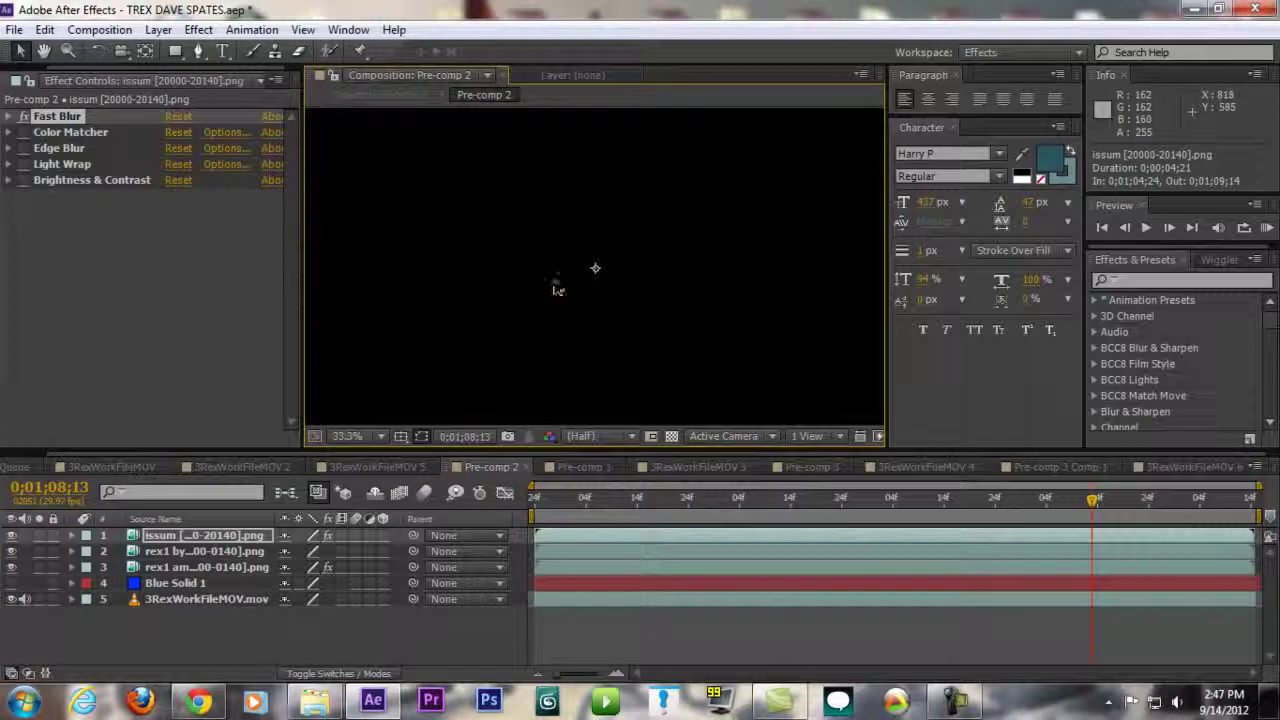
pyautogui.scroll(5, 524, 285)
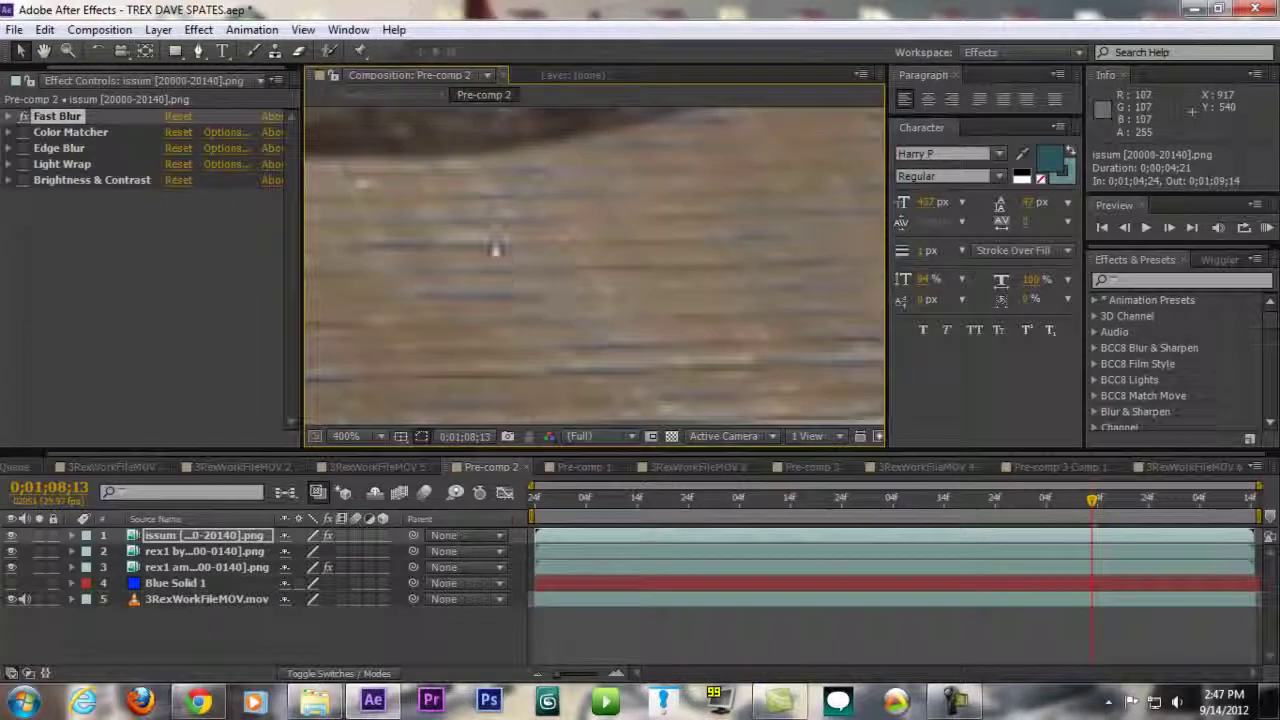
pyautogui.scroll(-4, 763, 323)
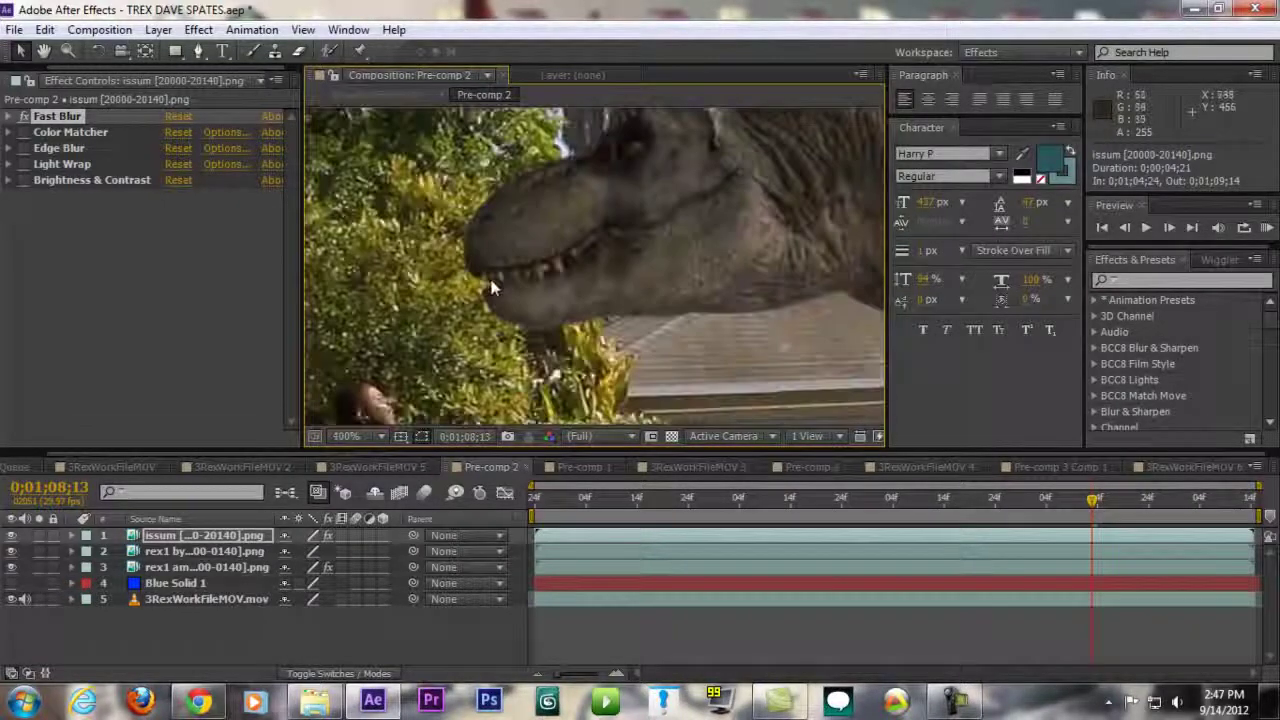
pyautogui.scroll(3, 640, 330)
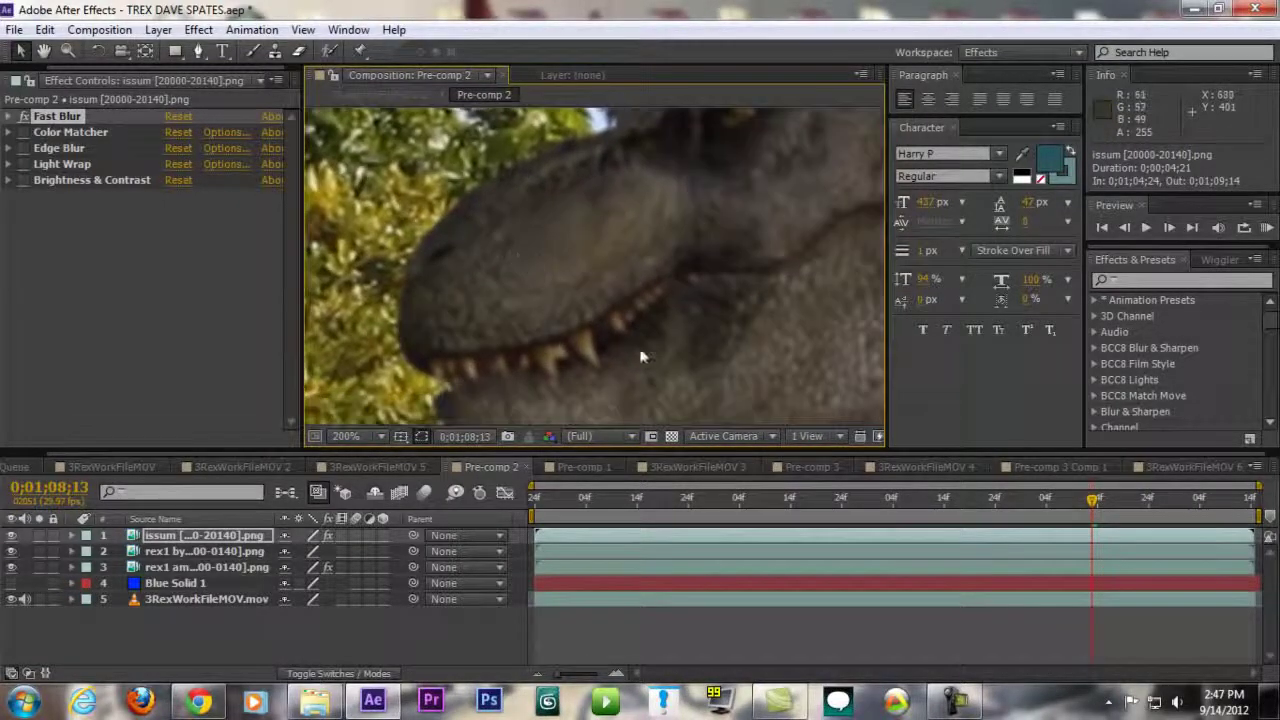
pyautogui.scroll(-3, 652, 362)
pyautogui.moveTo(690, 324); pyautogui.dragTo(629, 322)
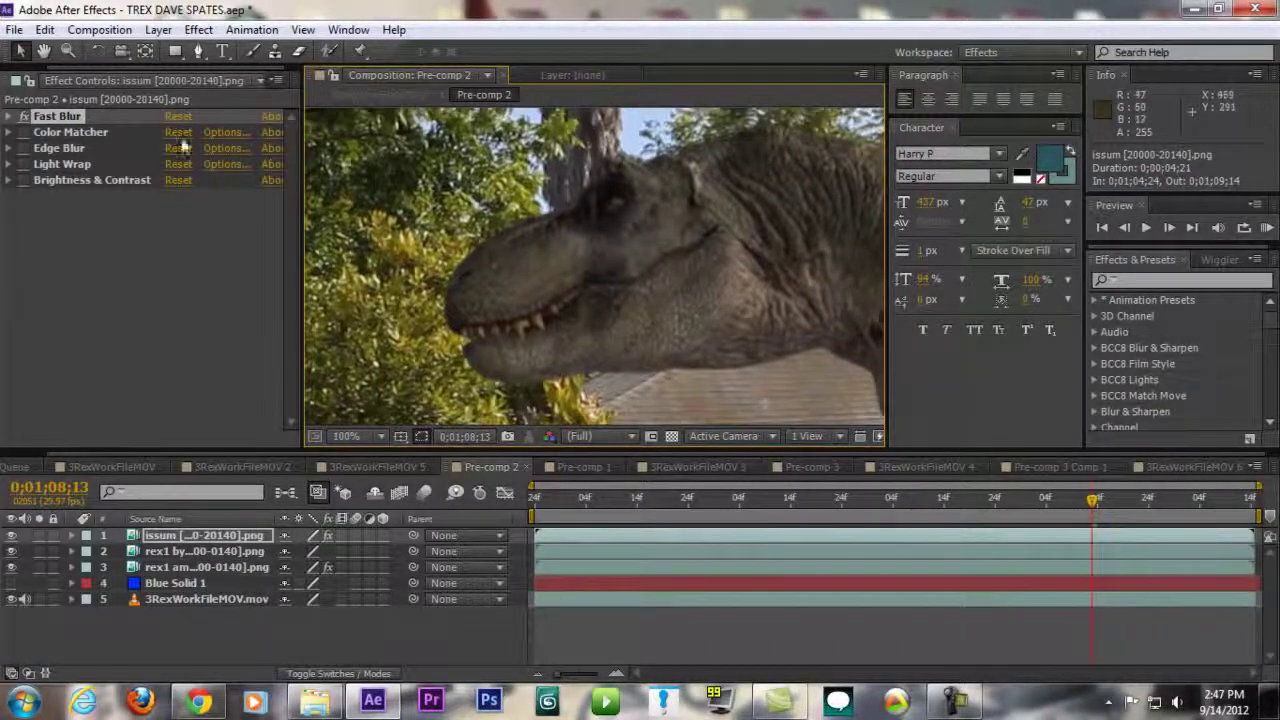
# Disable Fast Blur on the issum T-Rex layer and inspect the unblurred skin of the head up close
pyautogui.click(22, 117)
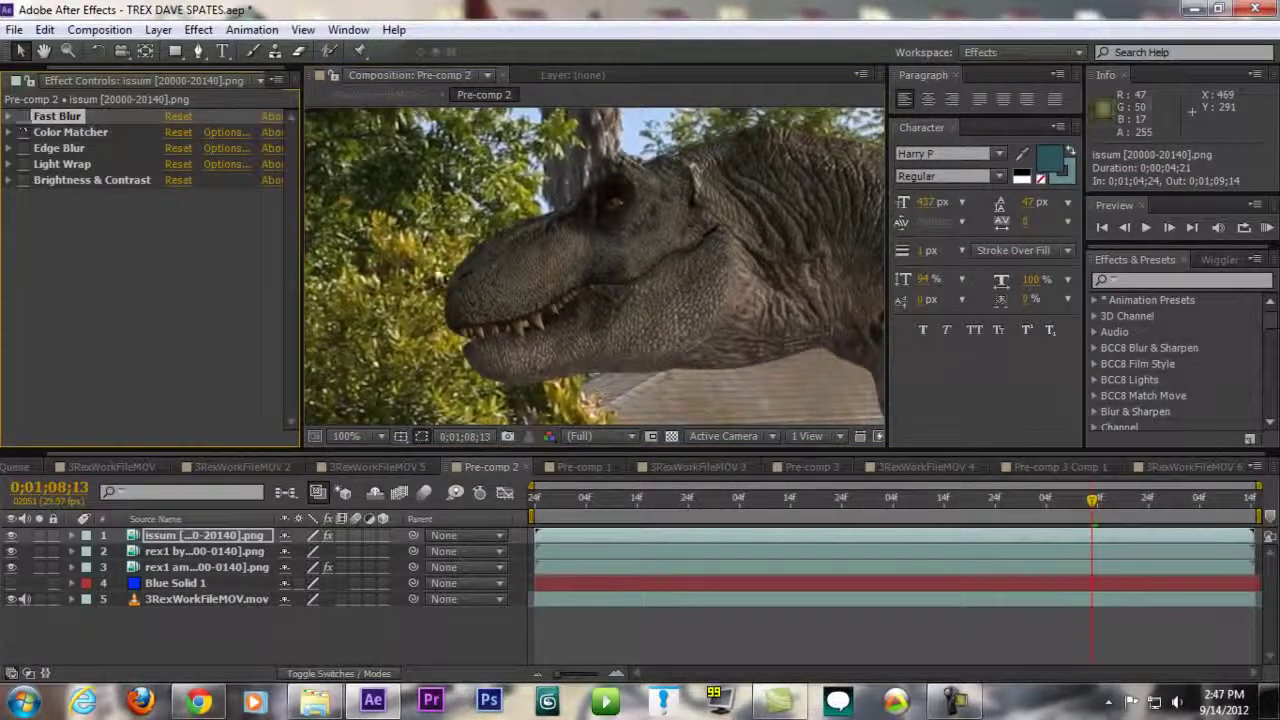
pyautogui.scroll(-2, 562, 297)
pyautogui.scroll(4, 580, 318)
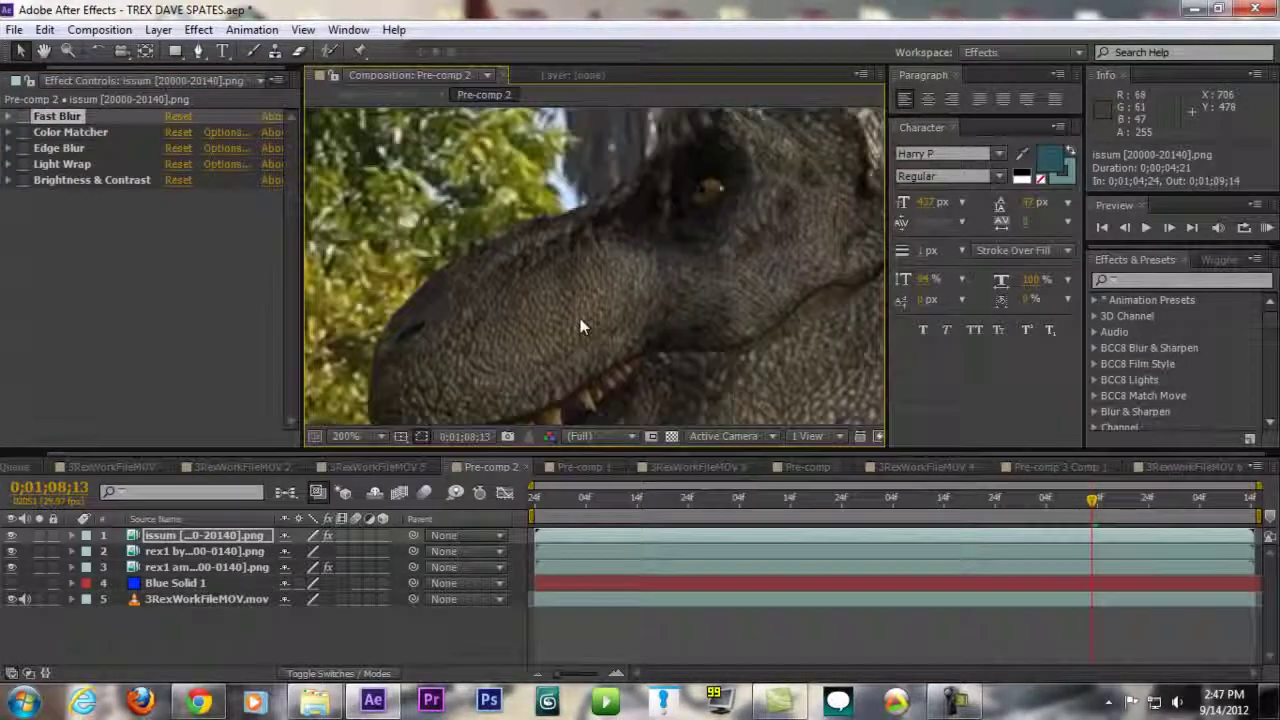
pyautogui.moveTo(584, 293); pyautogui.dragTo(756, 408)
pyautogui.moveTo(451, 221); pyautogui.dragTo(557, 249)
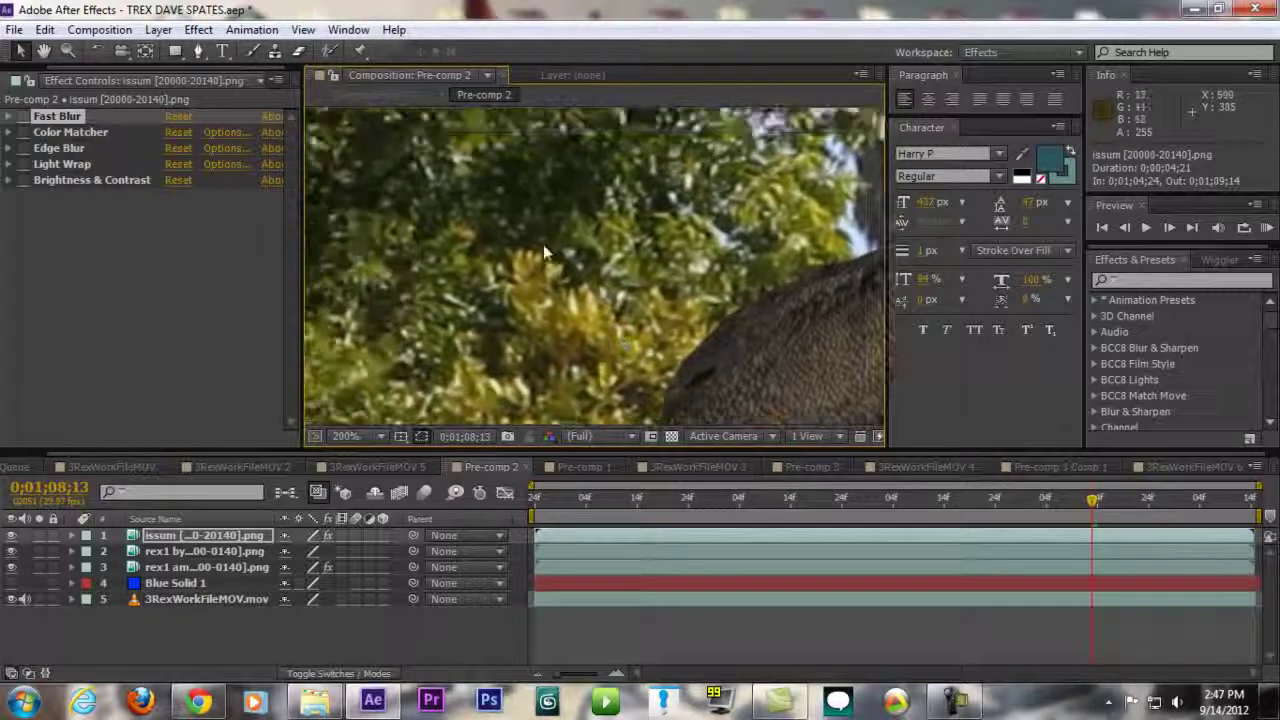
pyautogui.scroll(-2, 570, 270)
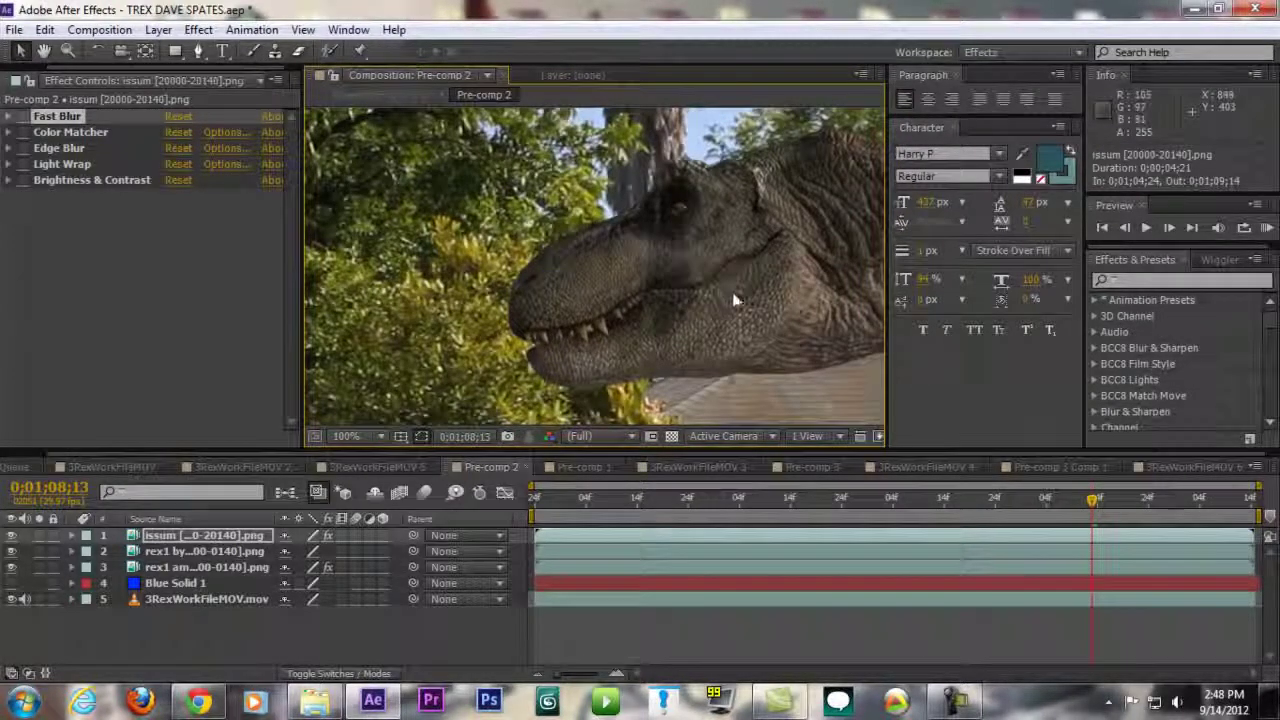
# Compare the sharpness of the unblurred T-Rex head with the man and foliage in the background footage
pyautogui.moveTo(484, 300); pyautogui.dragTo(607, 156)
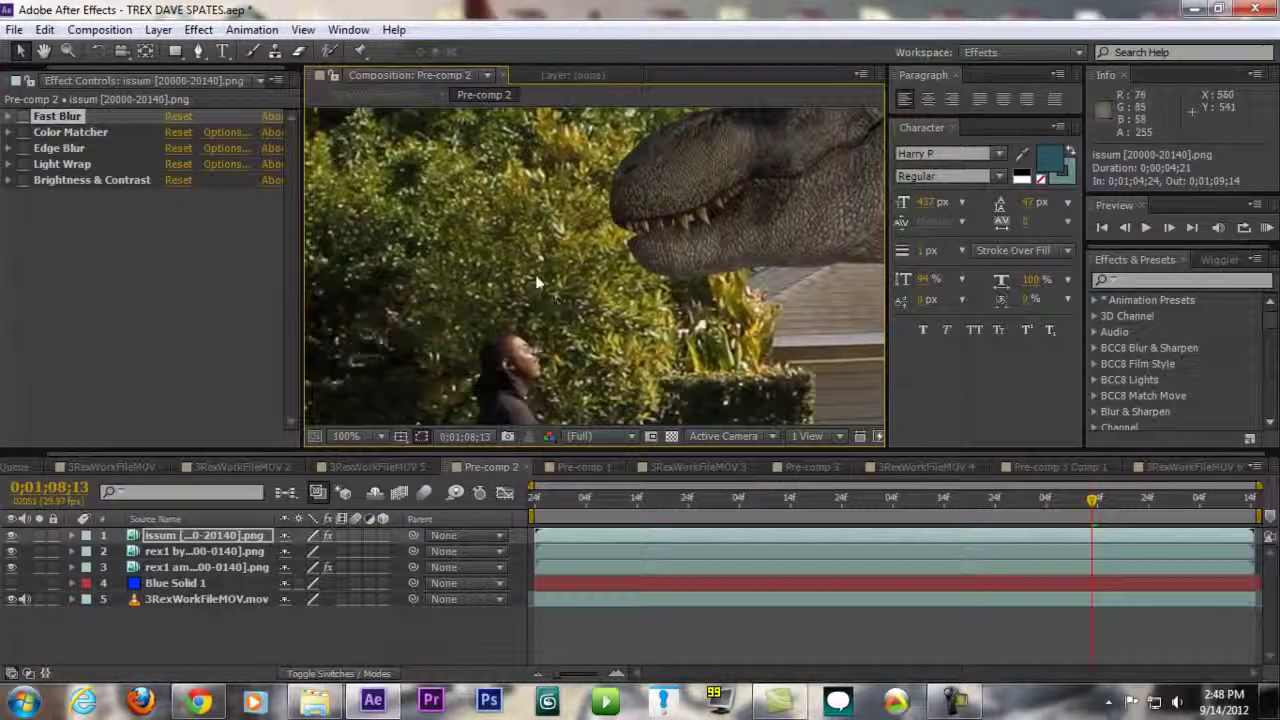
pyautogui.moveTo(672, 335); pyautogui.dragTo(568, 360)
pyautogui.scroll(-1, 612, 320)
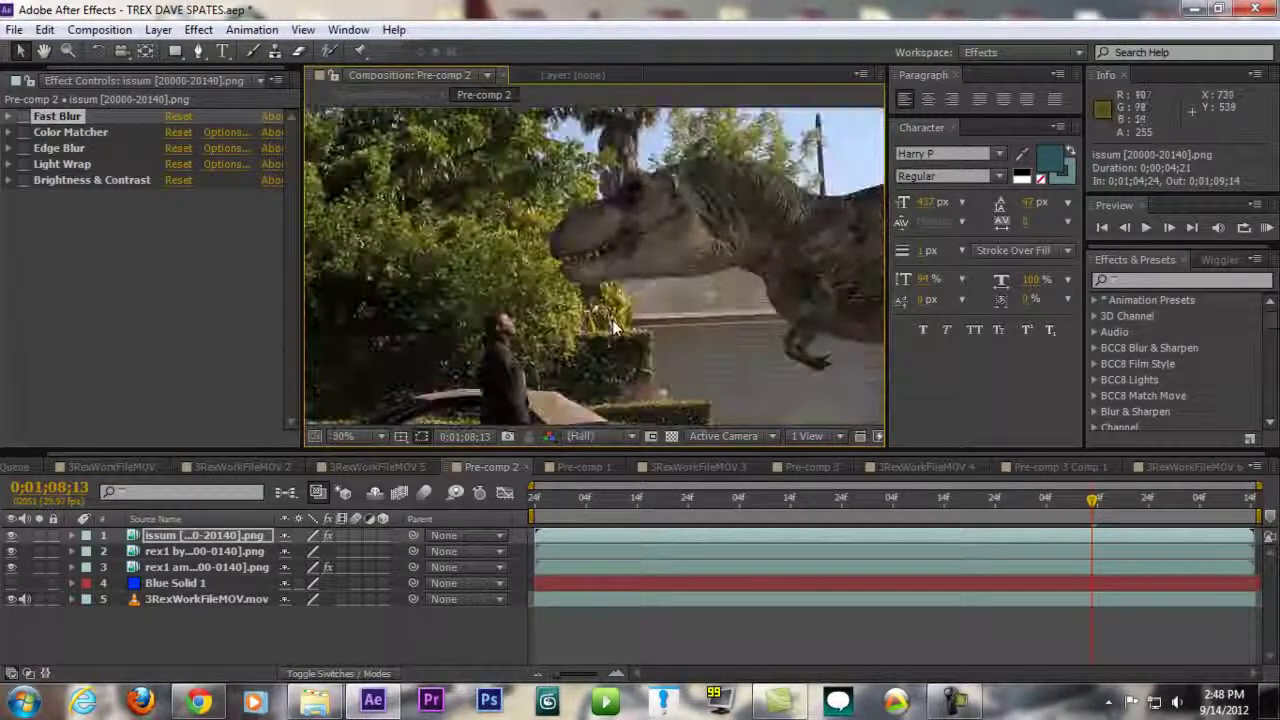
pyautogui.scroll(1, 612, 320)
pyautogui.scroll(1, 612, 319)
pyautogui.moveTo(577, 282); pyautogui.dragTo(663, 361)
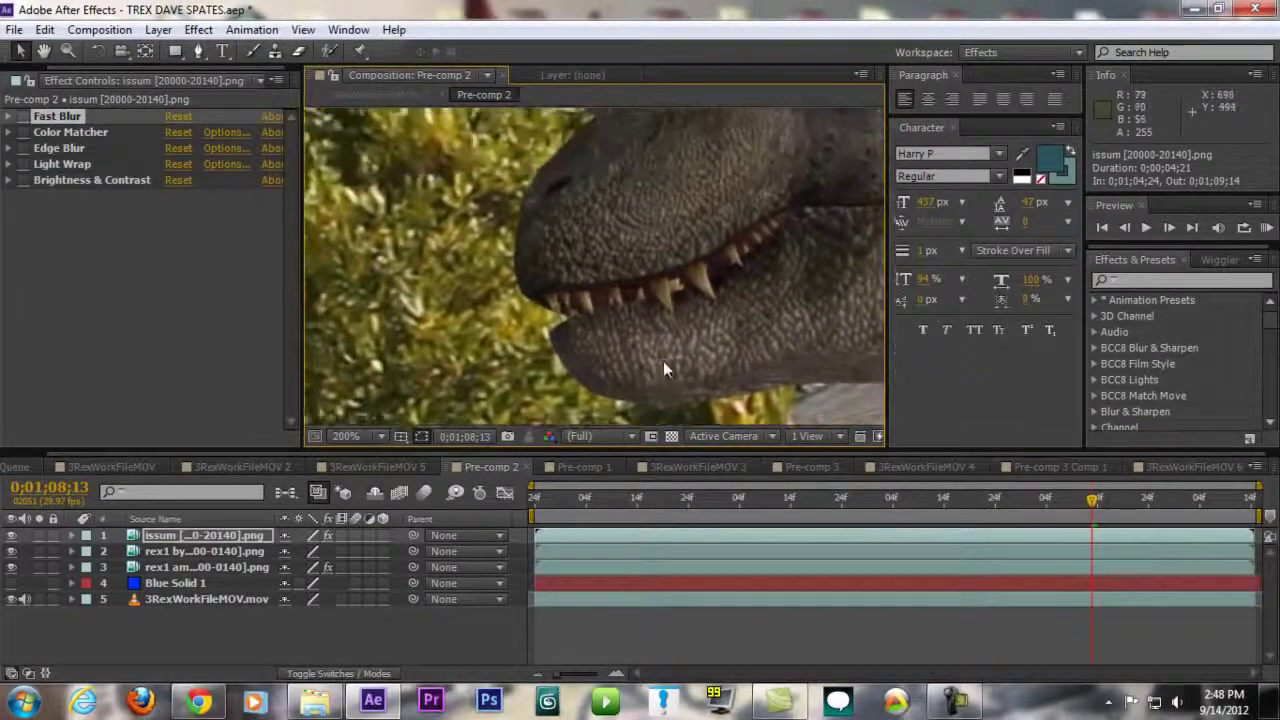
pyautogui.scroll(-1, 663, 361)
pyautogui.scroll(1, 677, 297)
pyautogui.moveTo(721, 235); pyautogui.dragTo(665, 215)
# Show the Fast Blur settings on the T-Rex layer and locate Fast Blur among the Blur & Sharpen effects
pyautogui.click(10, 116)
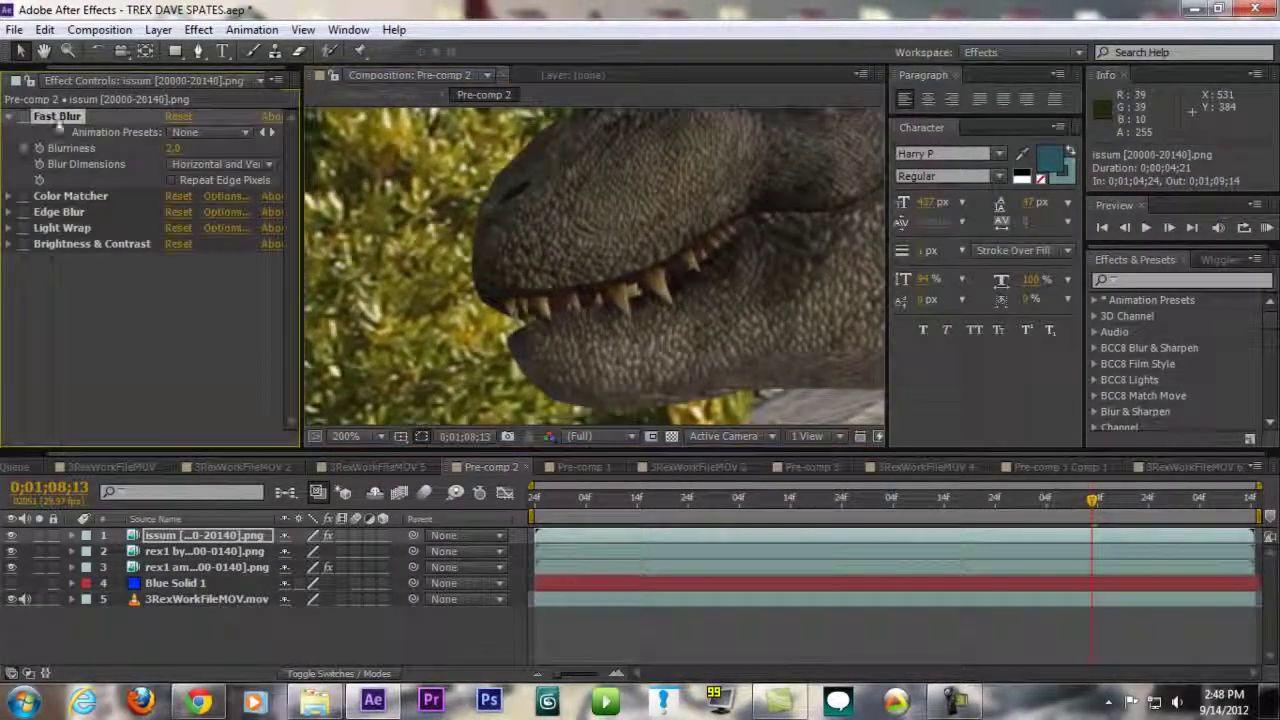
pyautogui.click(199, 29)
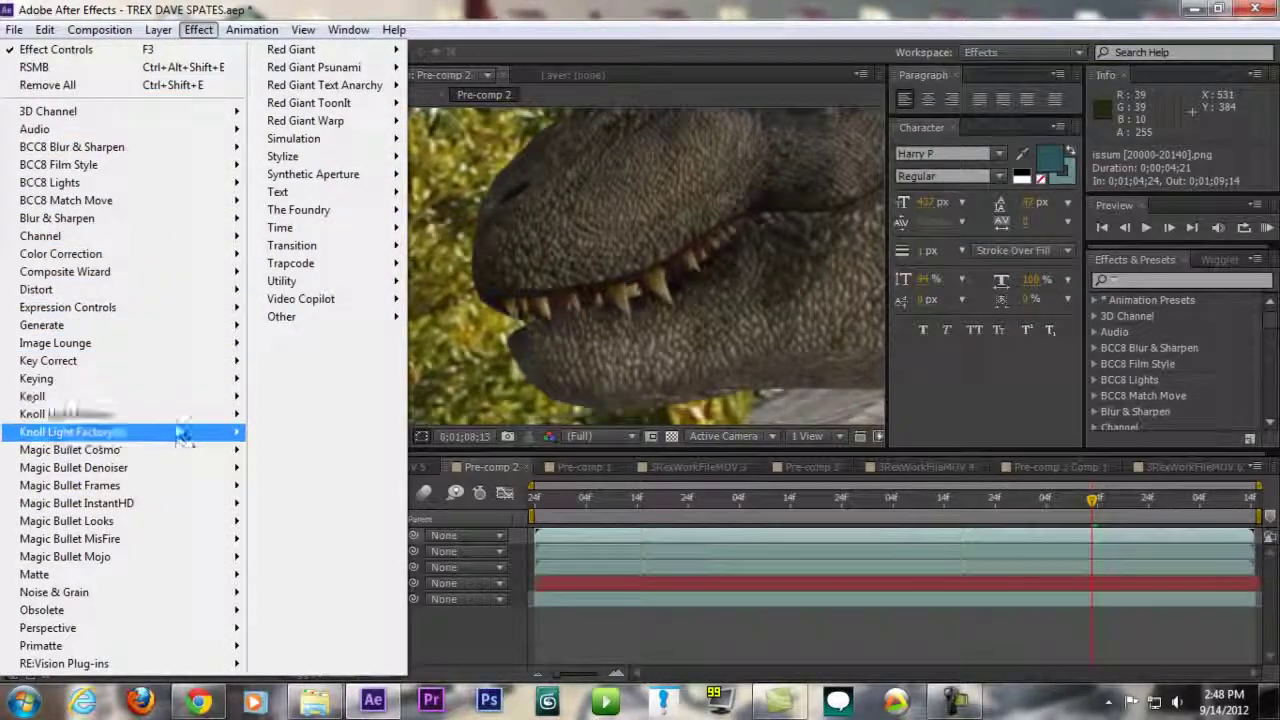
pyautogui.moveTo(172, 224)
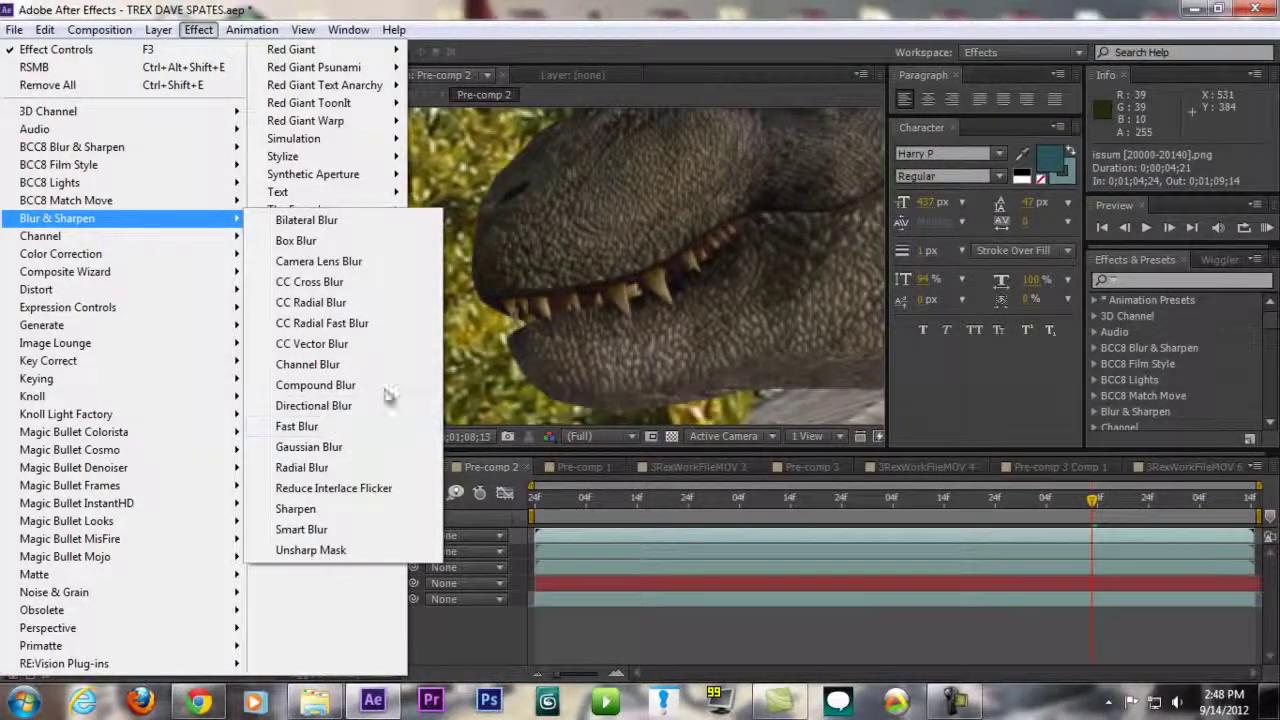
pyautogui.click(380, 426)
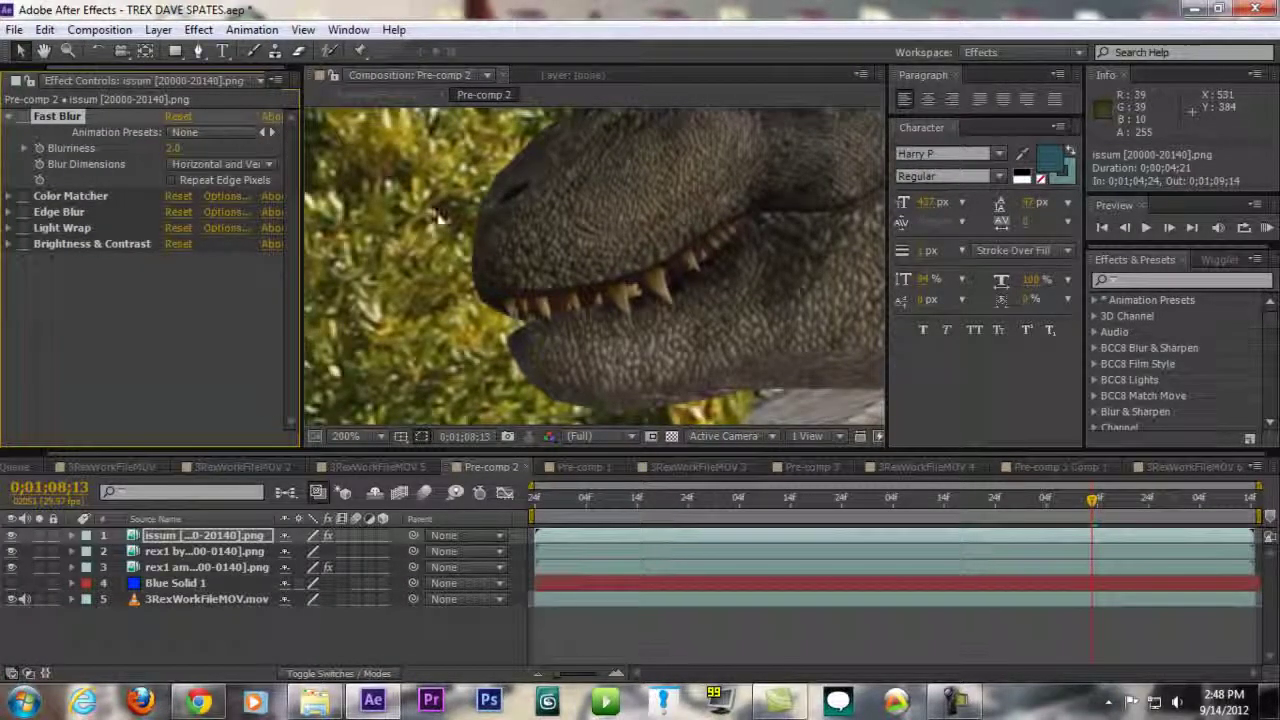
# Review the unblurred T-Rex snout, re-enable Fast Blur on the issum layer and compare the result in the whole shot
pyautogui.moveTo(576, 185); pyautogui.dragTo(594, 314)
pyautogui.scroll(-1, 646, 309)
pyautogui.scroll(1, 680, 310)
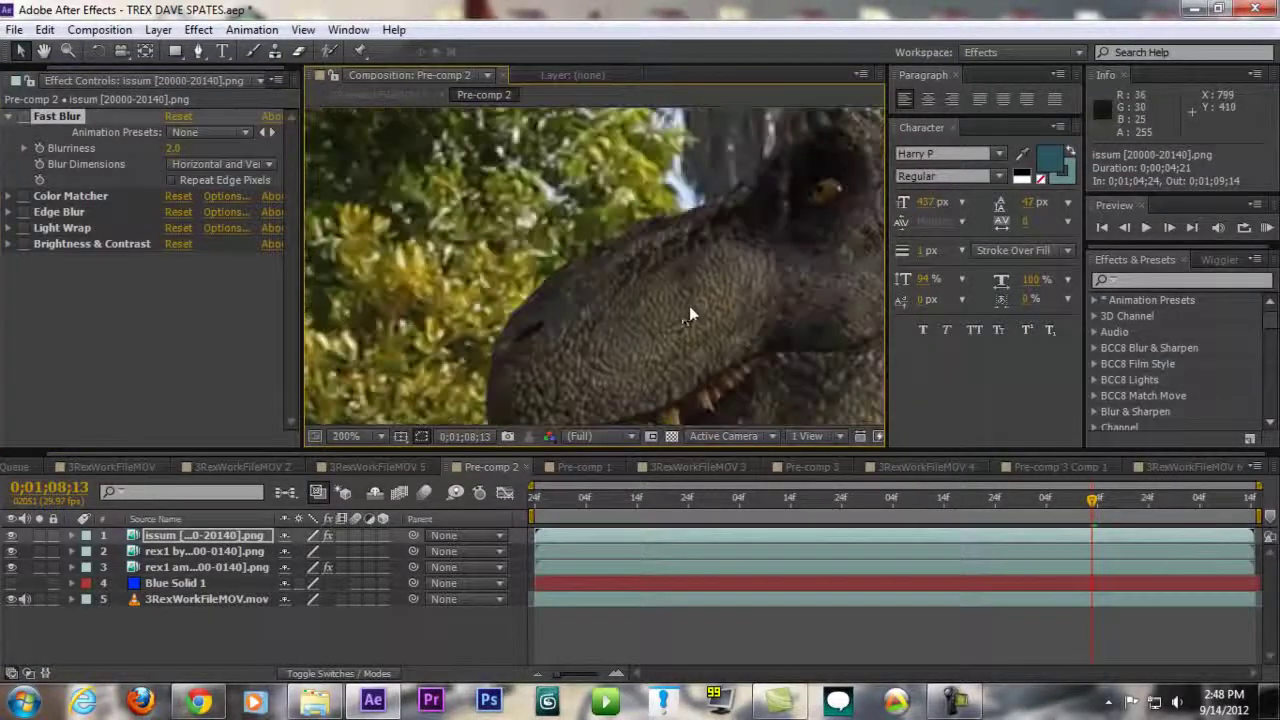
pyautogui.moveTo(689, 316); pyautogui.dragTo(580, 294)
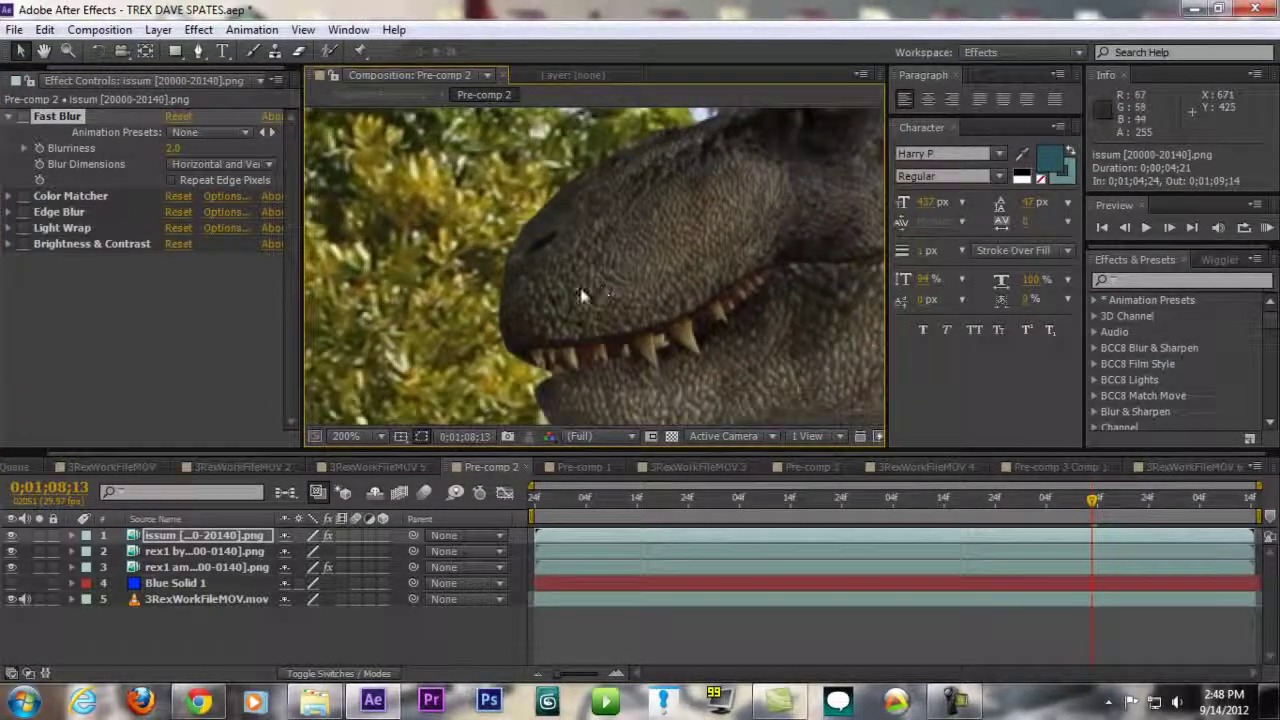
pyautogui.click(24, 117)
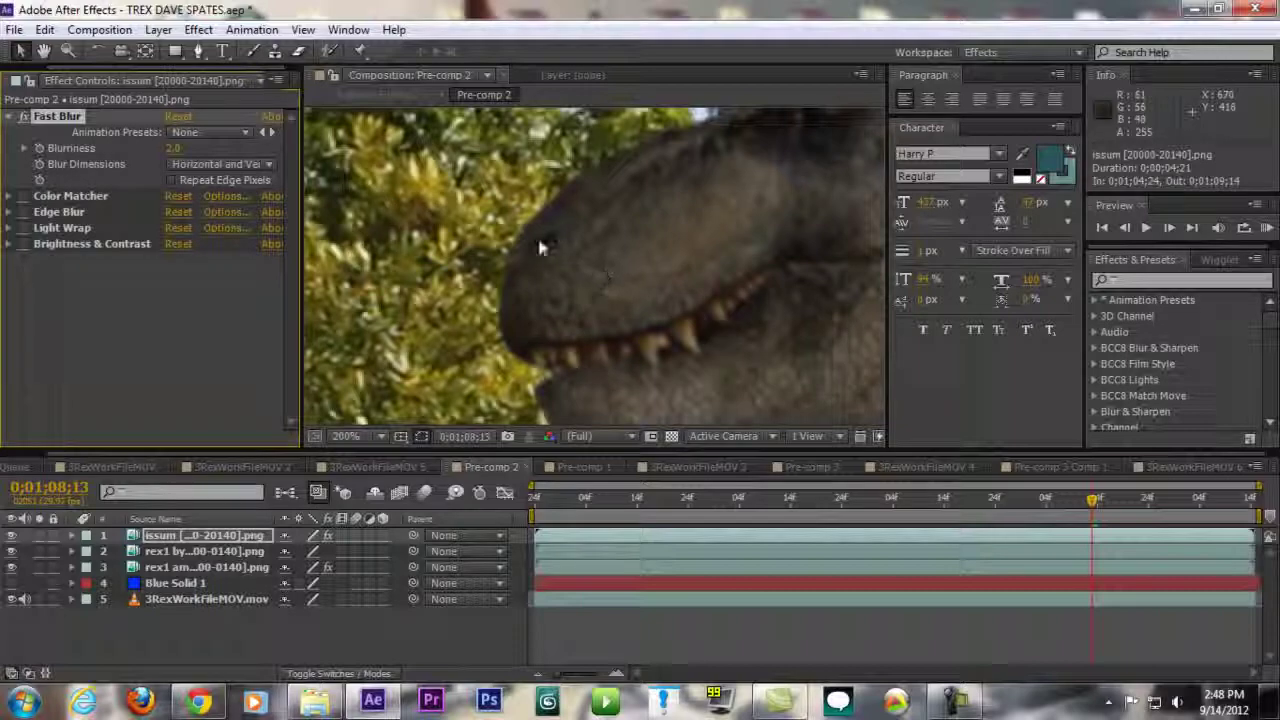
pyautogui.scroll(-1, 570, 262)
pyautogui.scroll(-1, 710, 312)
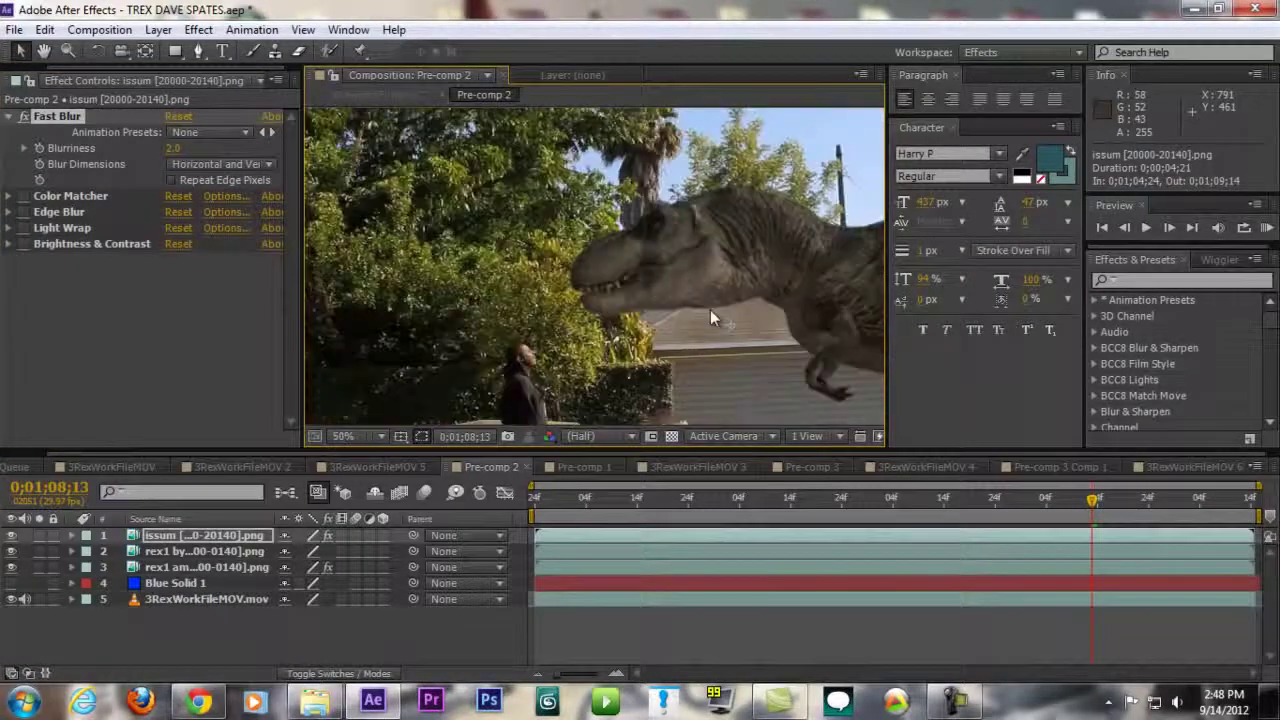
pyautogui.scroll(-2, 618, 315)
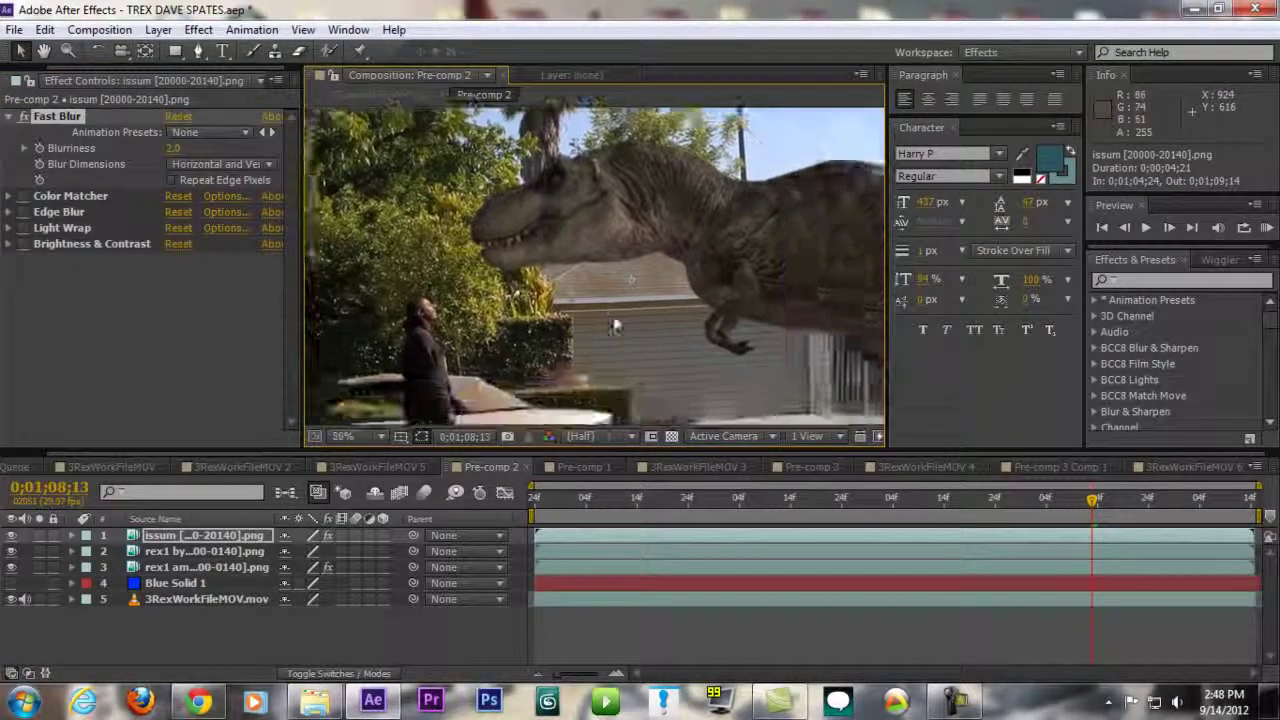
pyautogui.moveTo(620, 322); pyautogui.dragTo(658, 345)
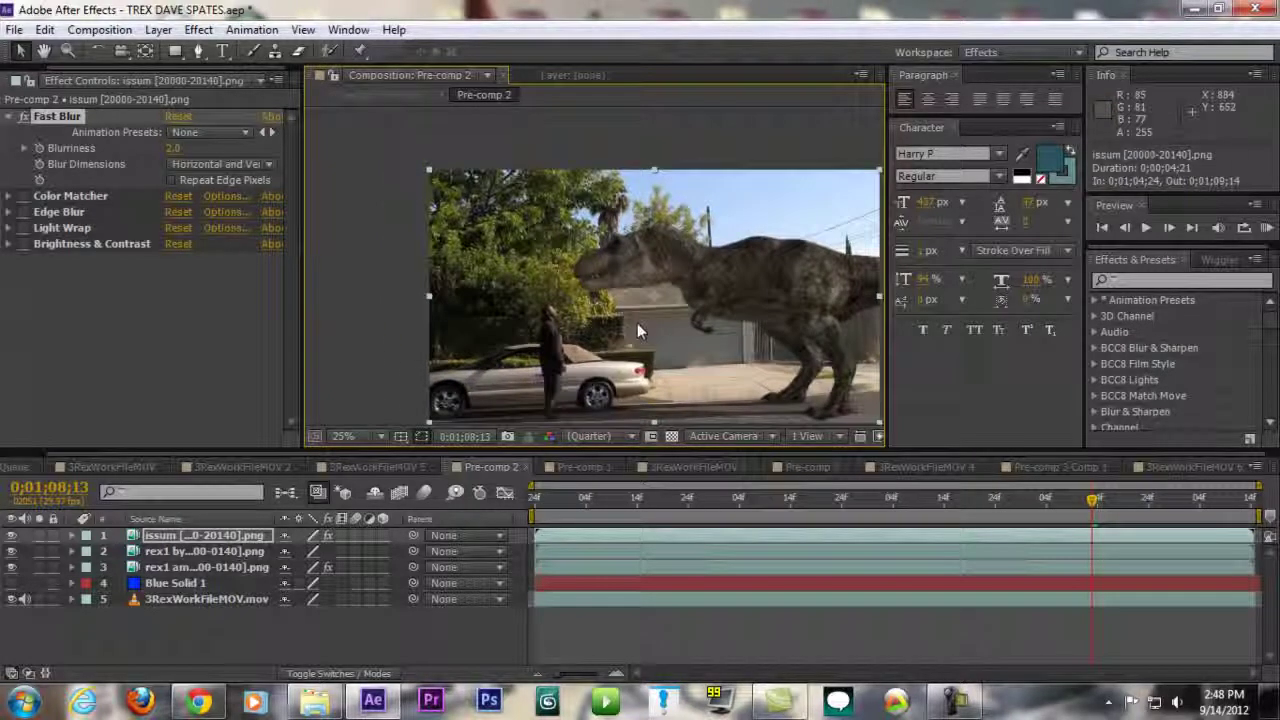
# Check the blurred T-Rex against the background at 0;01;06;10, and scrub the animation to 0;01;07;22
pyautogui.click(30, 119)
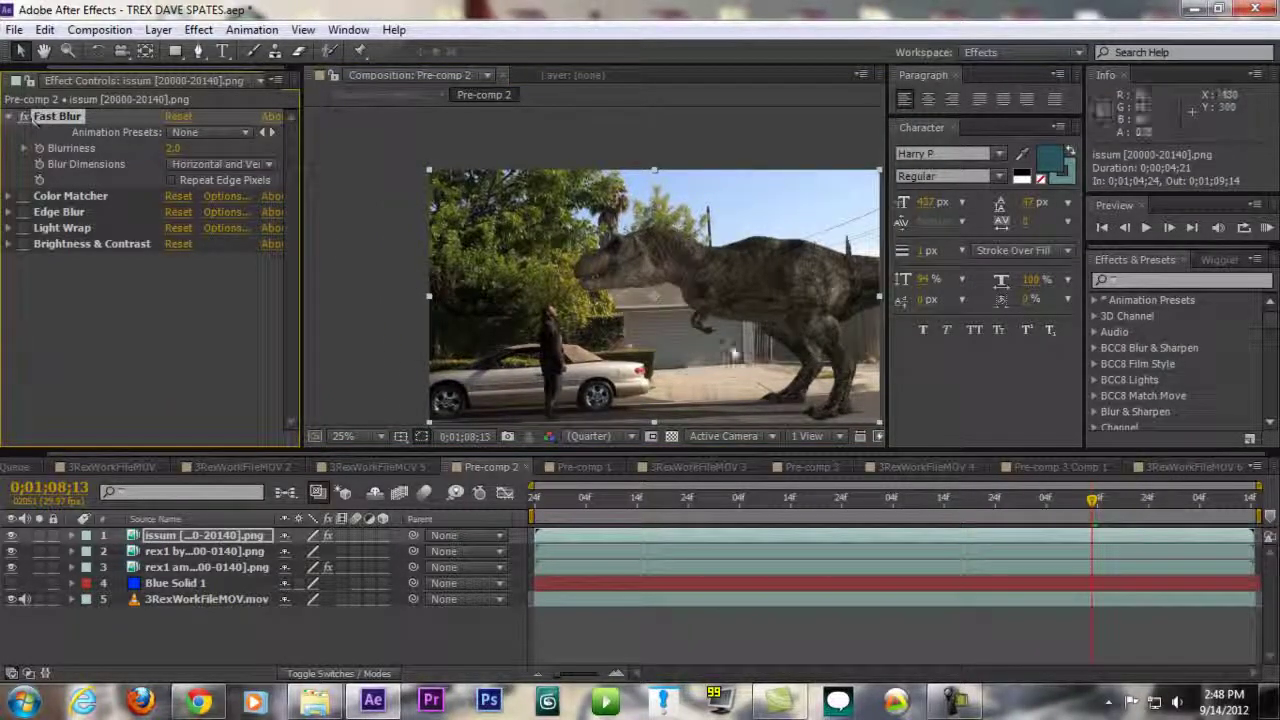
pyautogui.click(770, 503)
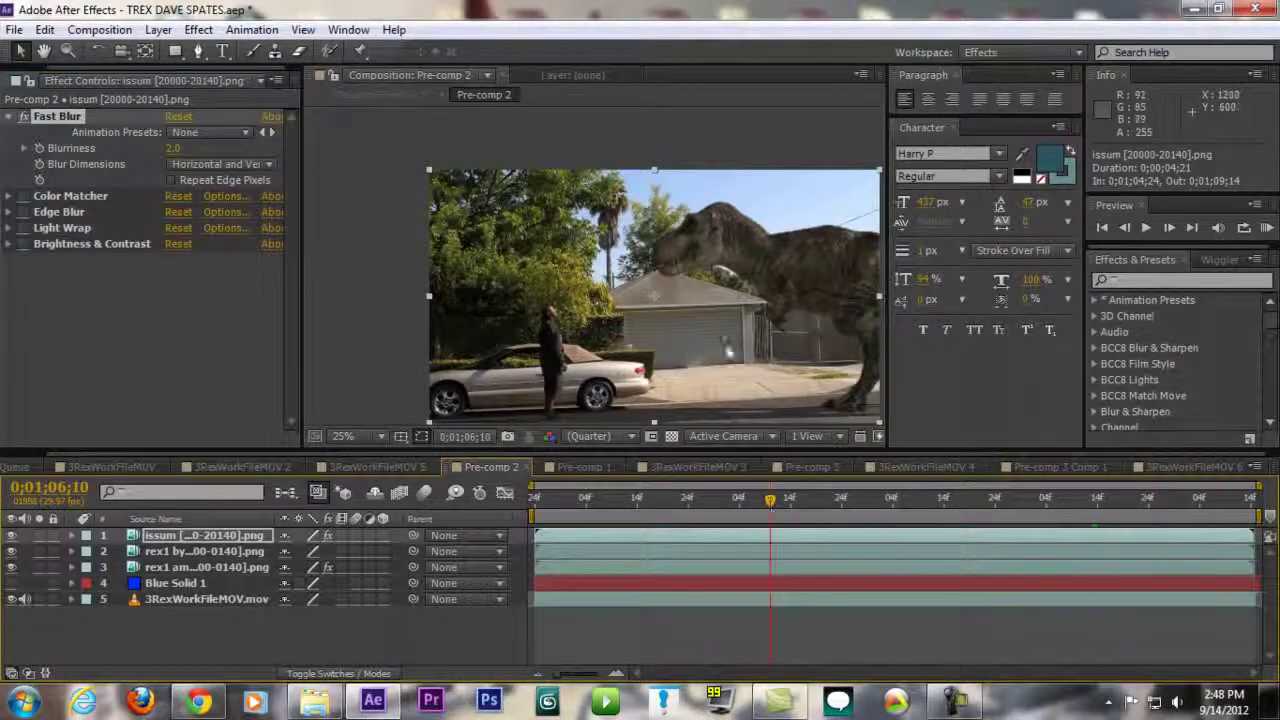
pyautogui.scroll(4, 712, 318)
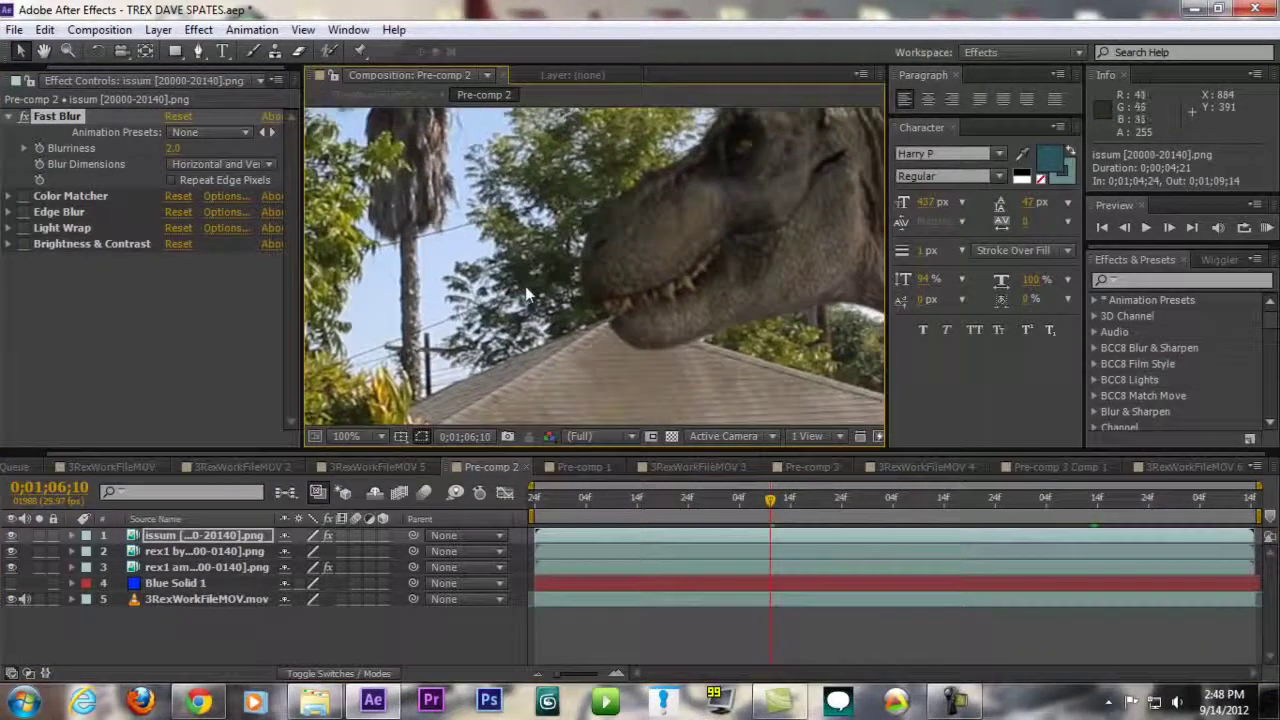
pyautogui.scroll(-4, 525, 286)
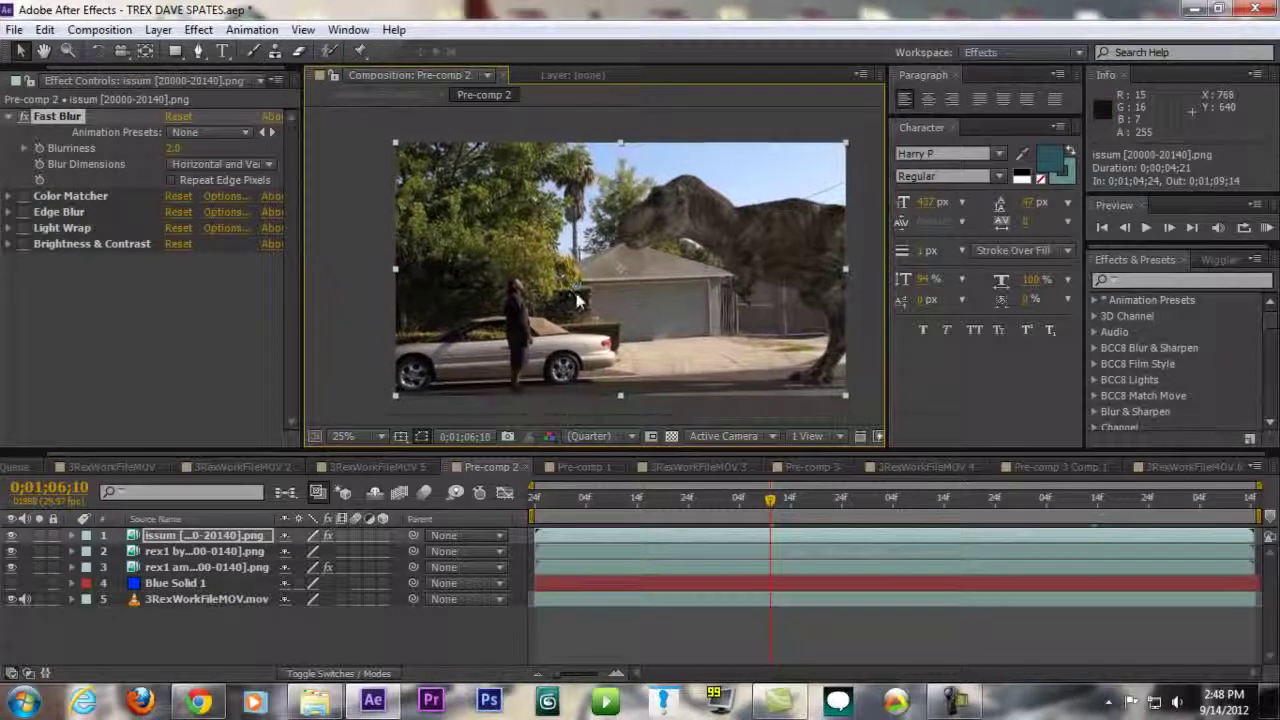
pyautogui.moveTo(562, 316); pyautogui.dragTo(549, 330)
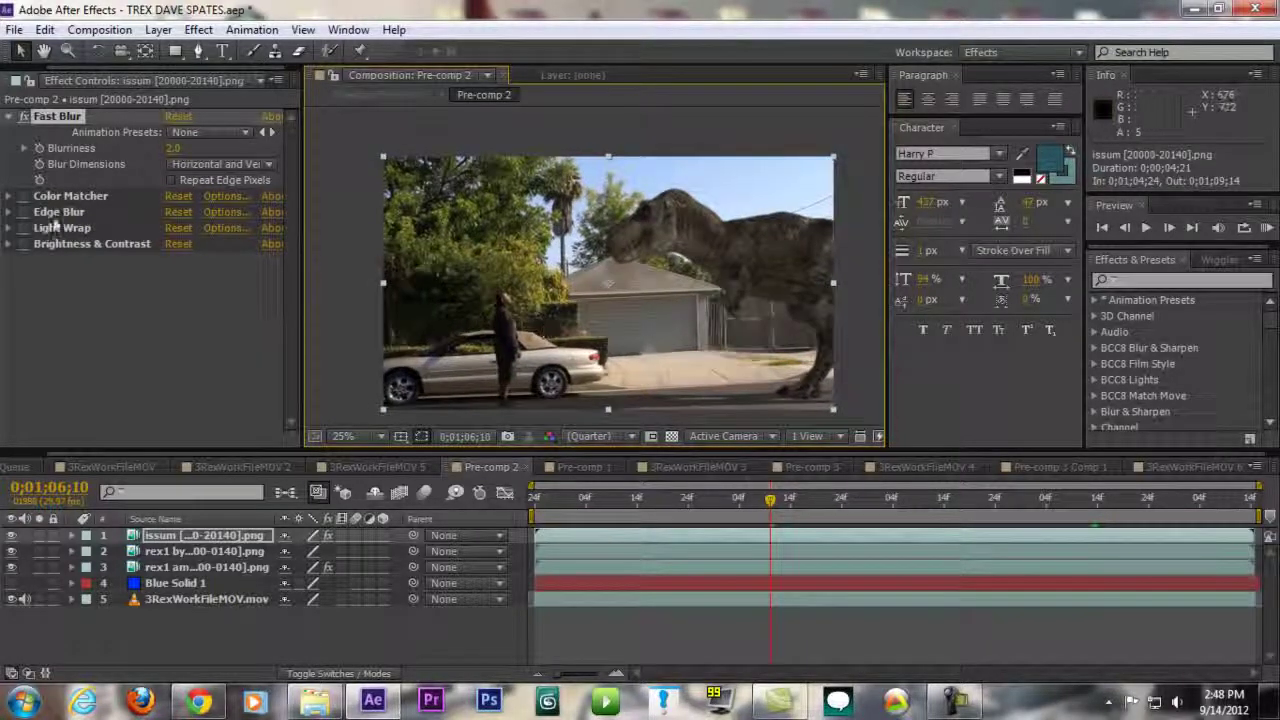
pyautogui.moveTo(735, 498); pyautogui.dragTo(988, 531)
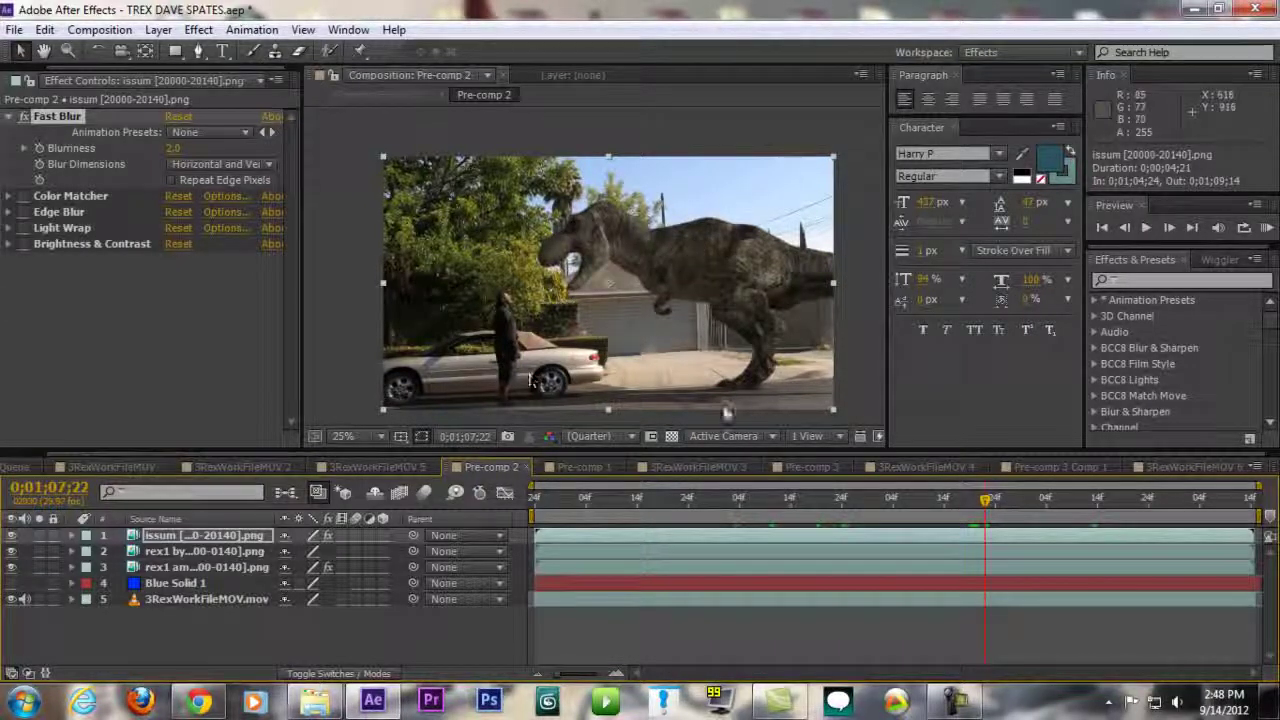
# Look through the available Color Correction effects and close the list without applying any
pyautogui.click(200, 30)
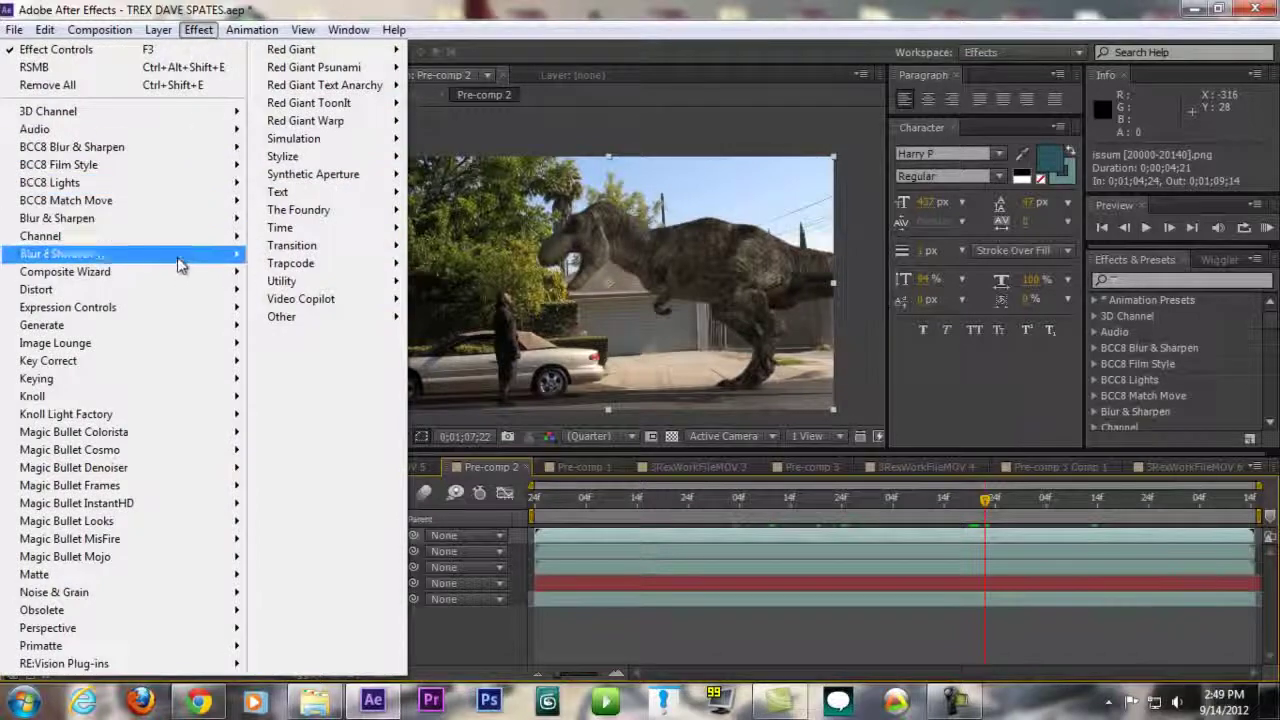
pyautogui.moveTo(178, 263)
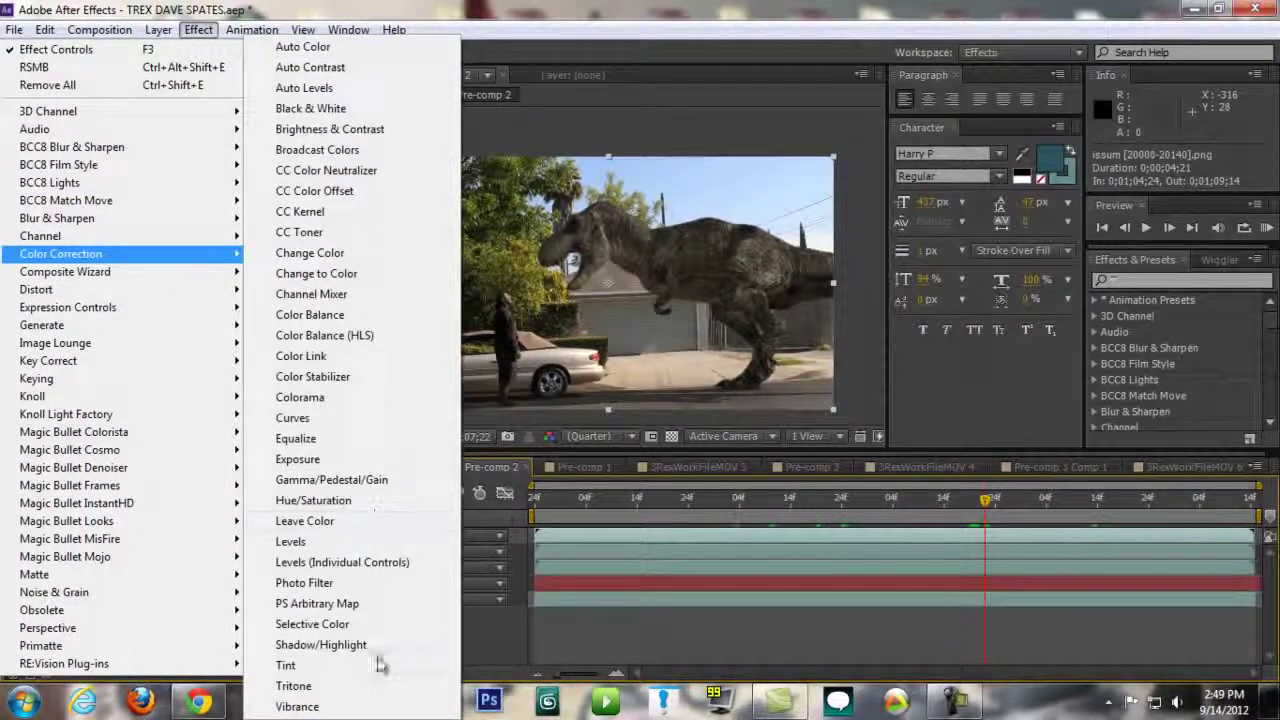
pyautogui.click(581, 9)
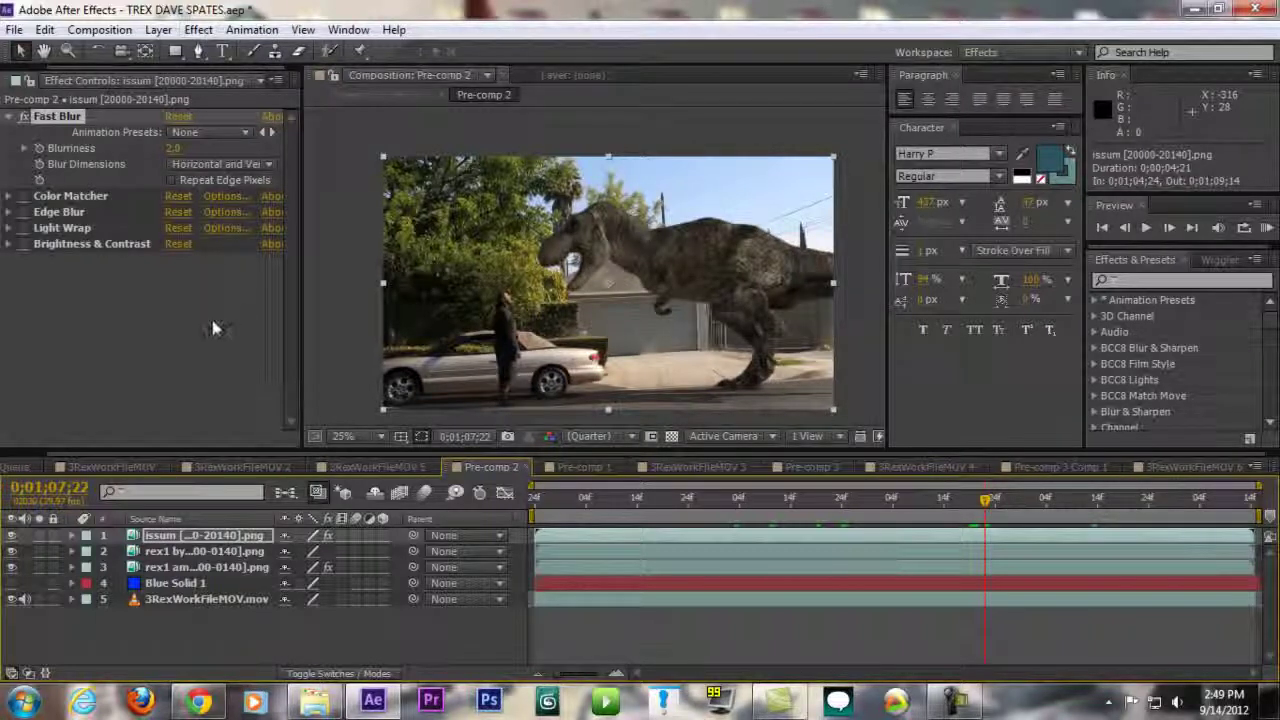
# Show the Color Matcher settings on the T-Rex layer and locate Color Matcher among the Key Correct effects
pyautogui.click(9, 196)
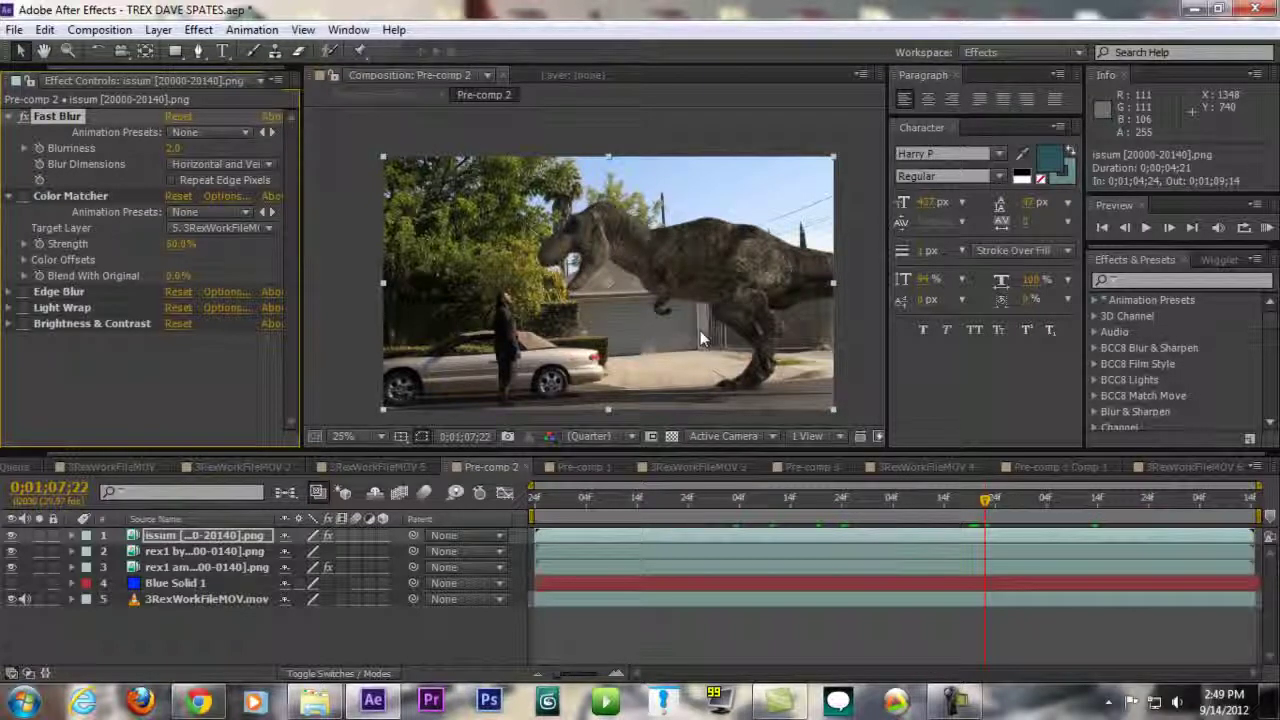
pyautogui.click(76, 197)
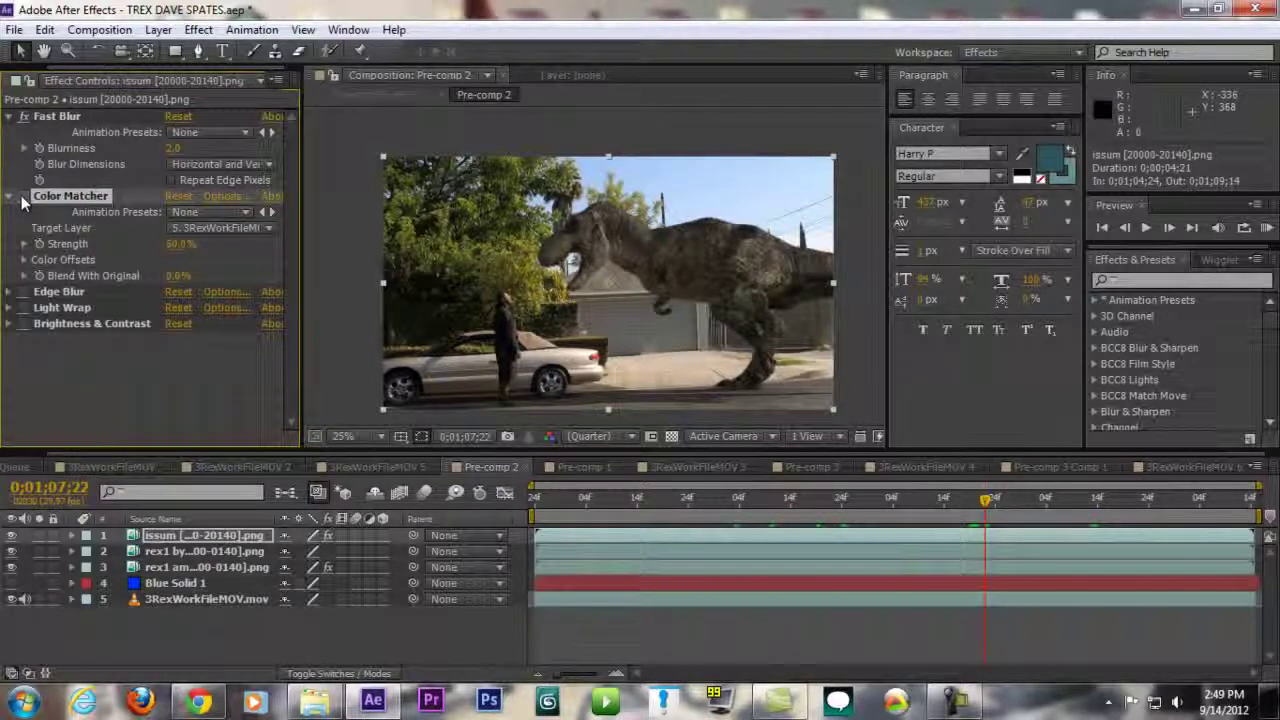
pyautogui.click(198, 29)
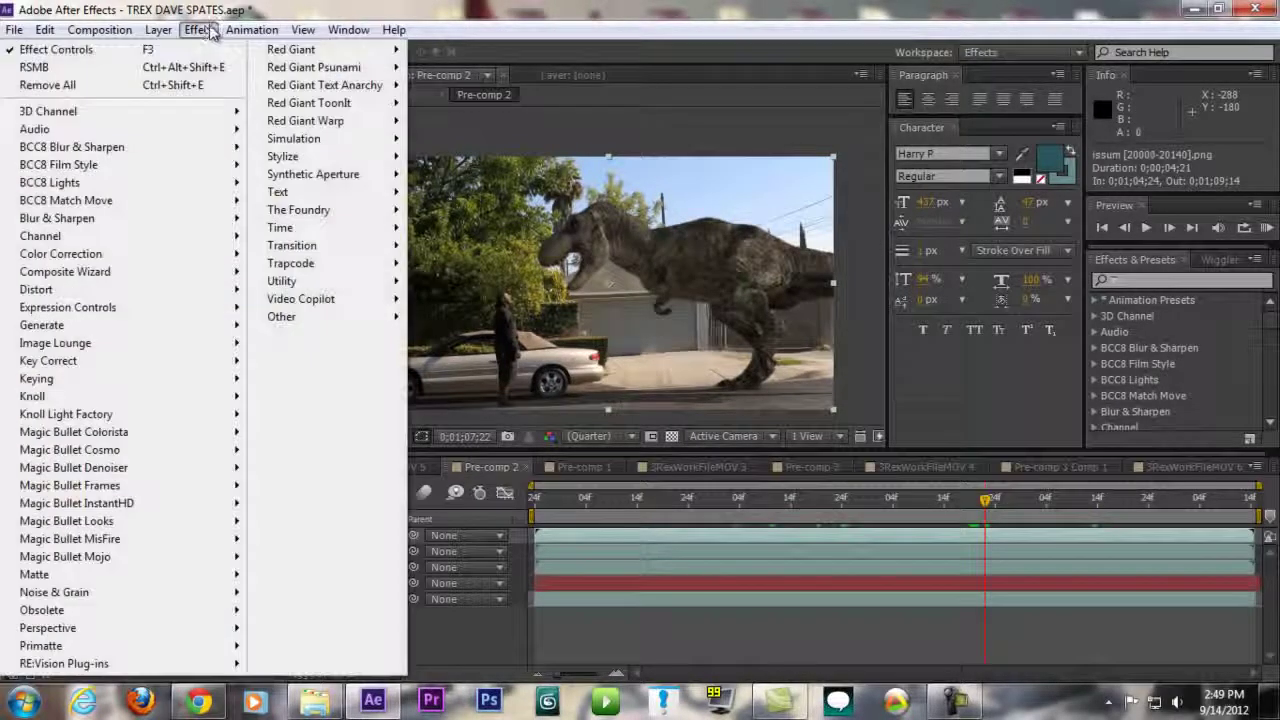
pyautogui.moveTo(160, 362)
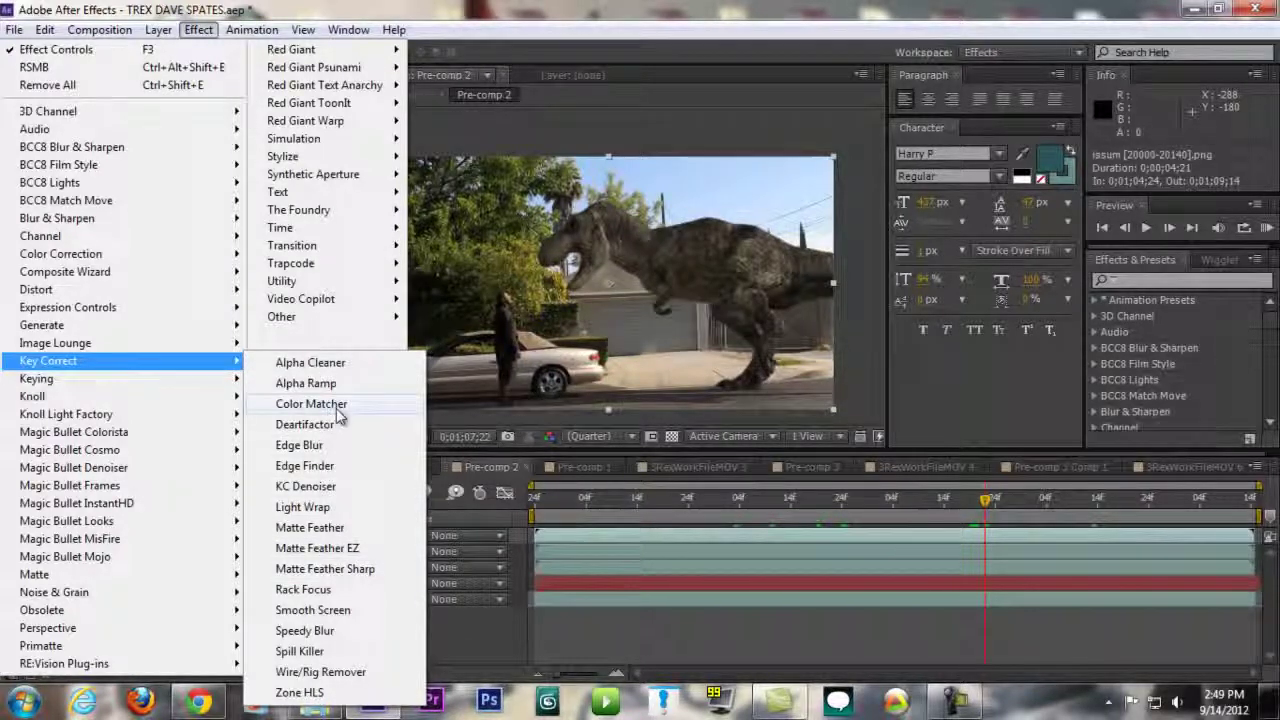
# Choose 3RexWorkFileMOV.mov as Color Matcher's target layer on the issum layer and turn the effect back on
pyautogui.click(549, 37)
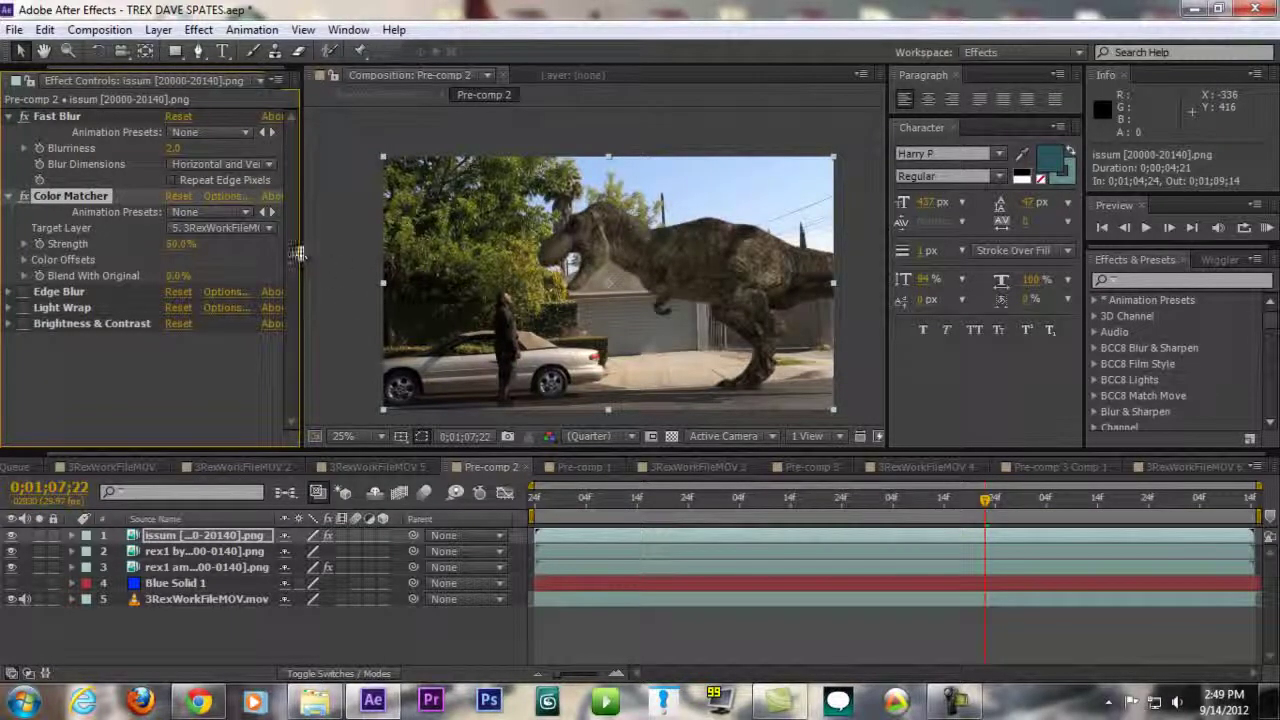
pyautogui.moveTo(300, 262); pyautogui.dragTo(368, 259)
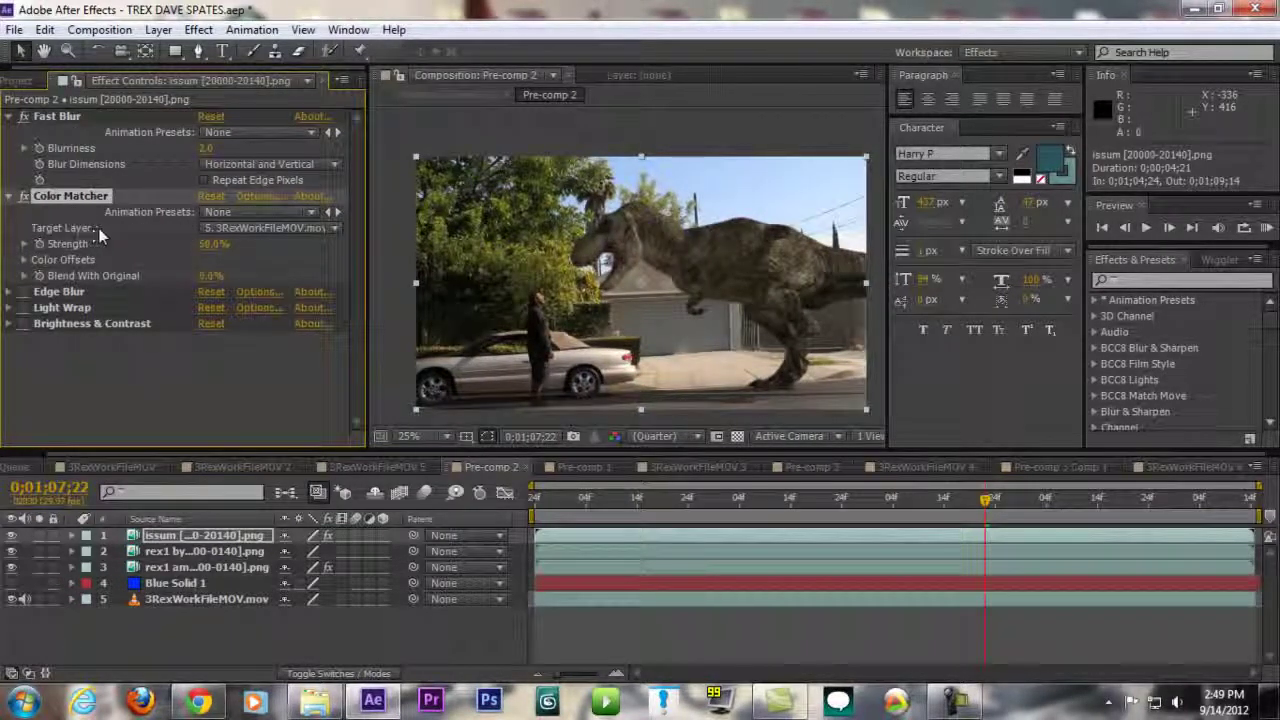
pyautogui.click(280, 229)
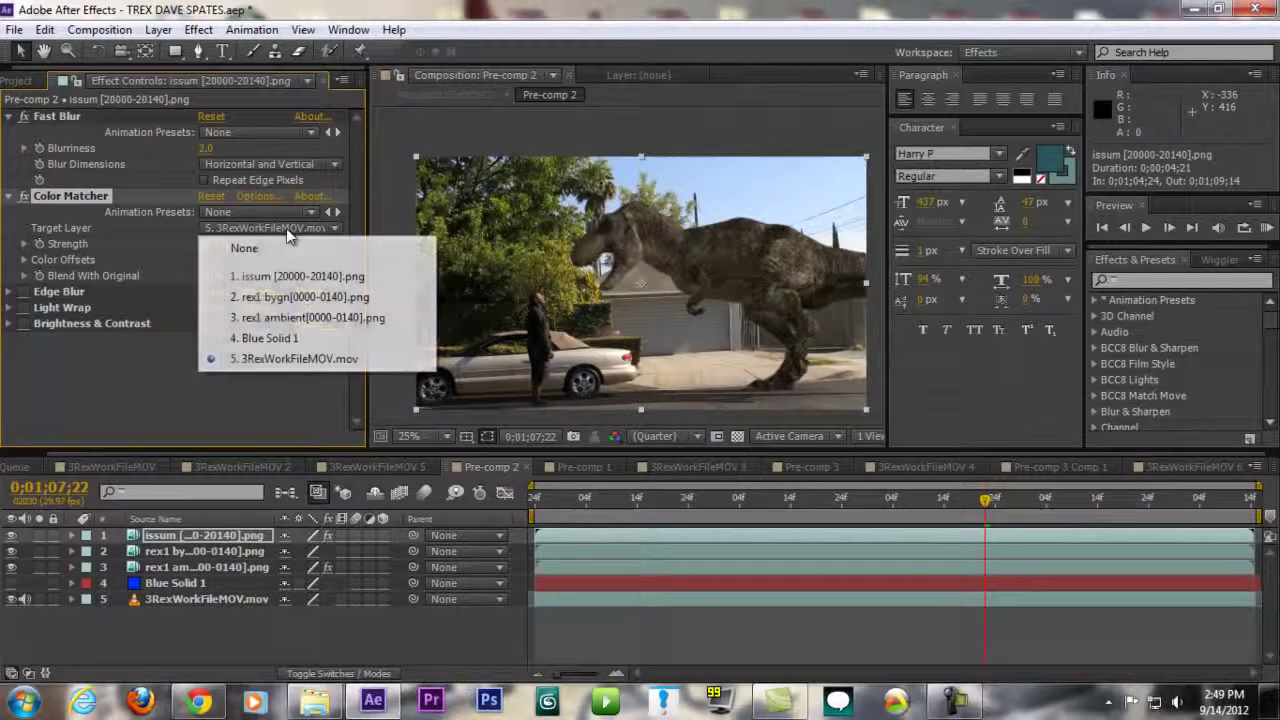
pyautogui.click(278, 360)
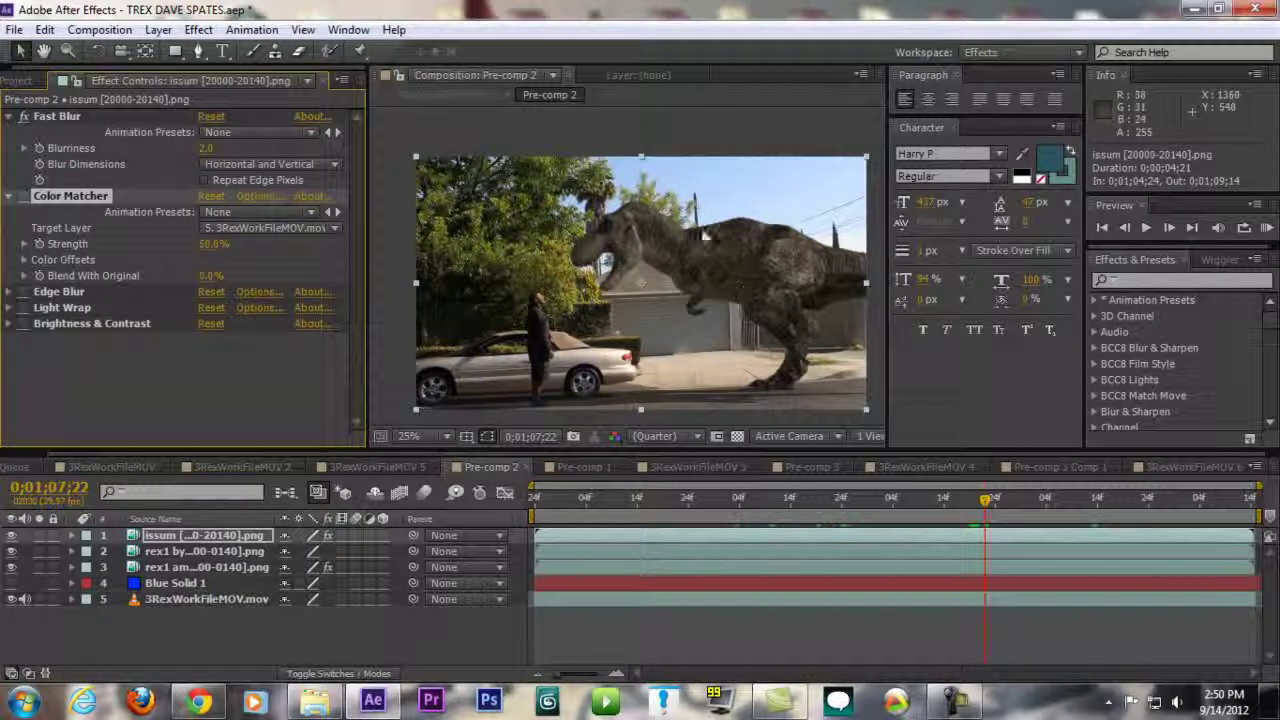
pyautogui.click(24, 196)
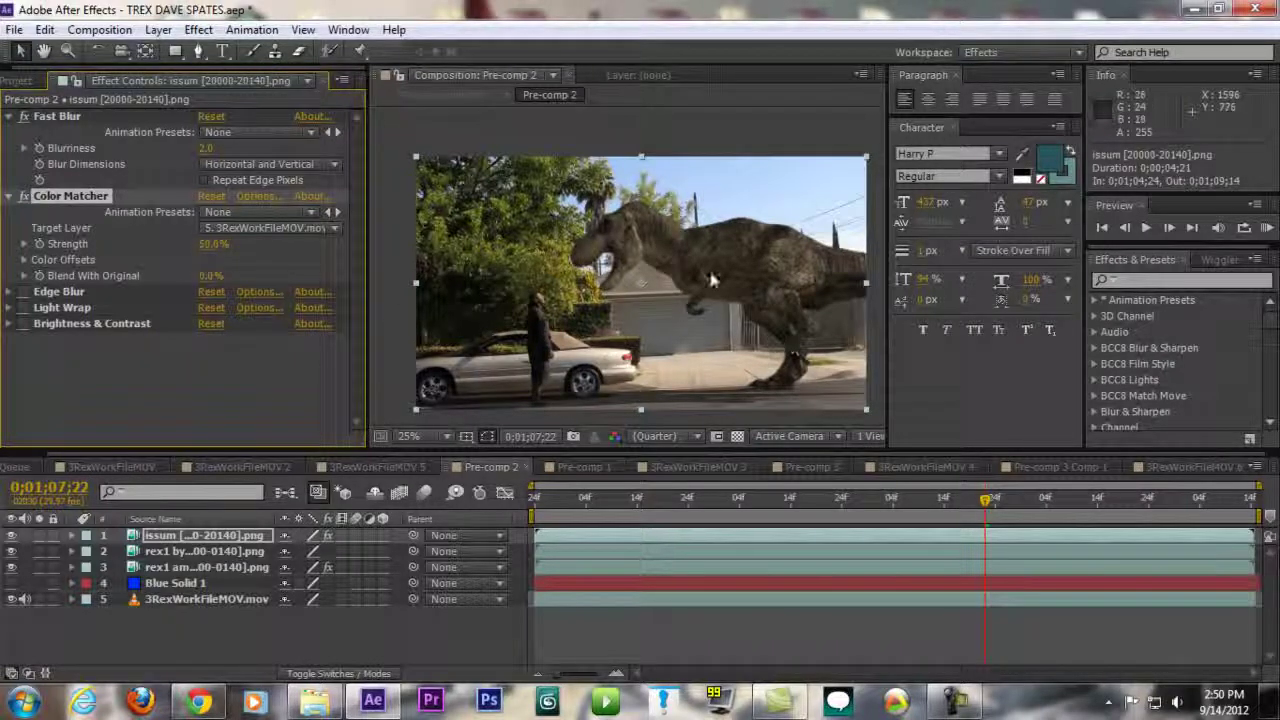
pyautogui.click(9, 196)
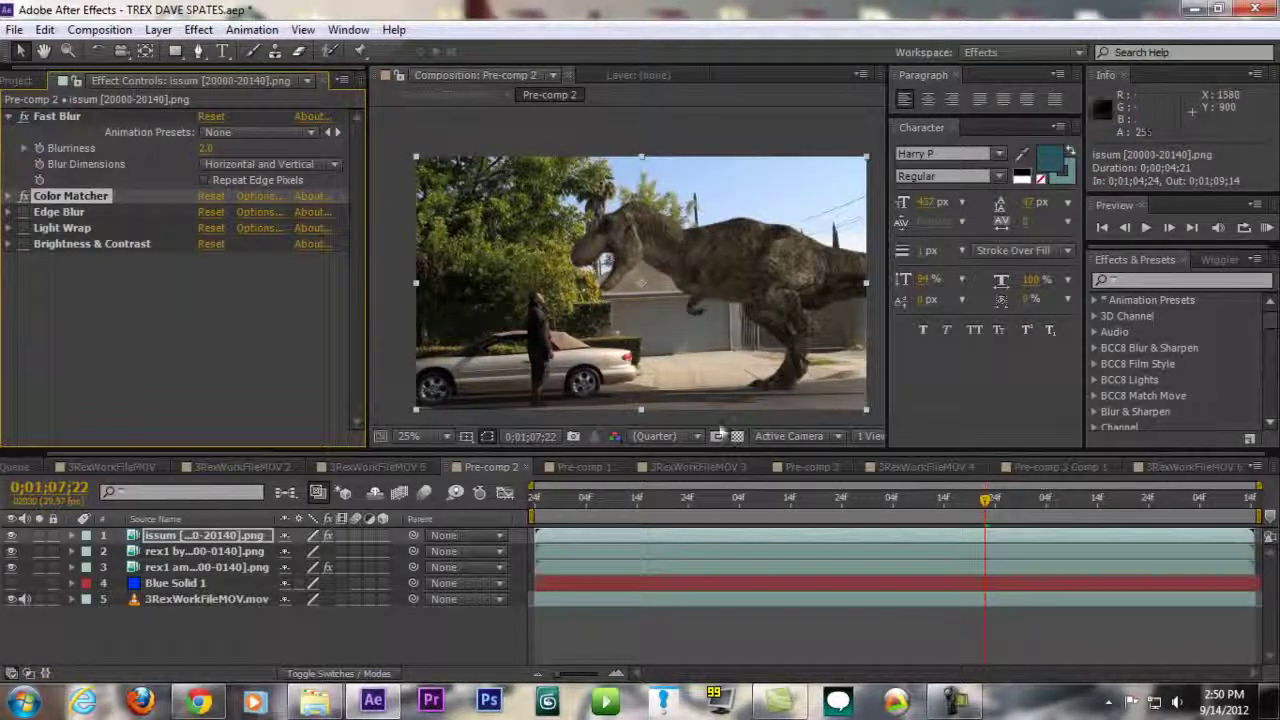
# Look through the Color Correction and Key Correct effects without applying any
pyautogui.click(198, 29)
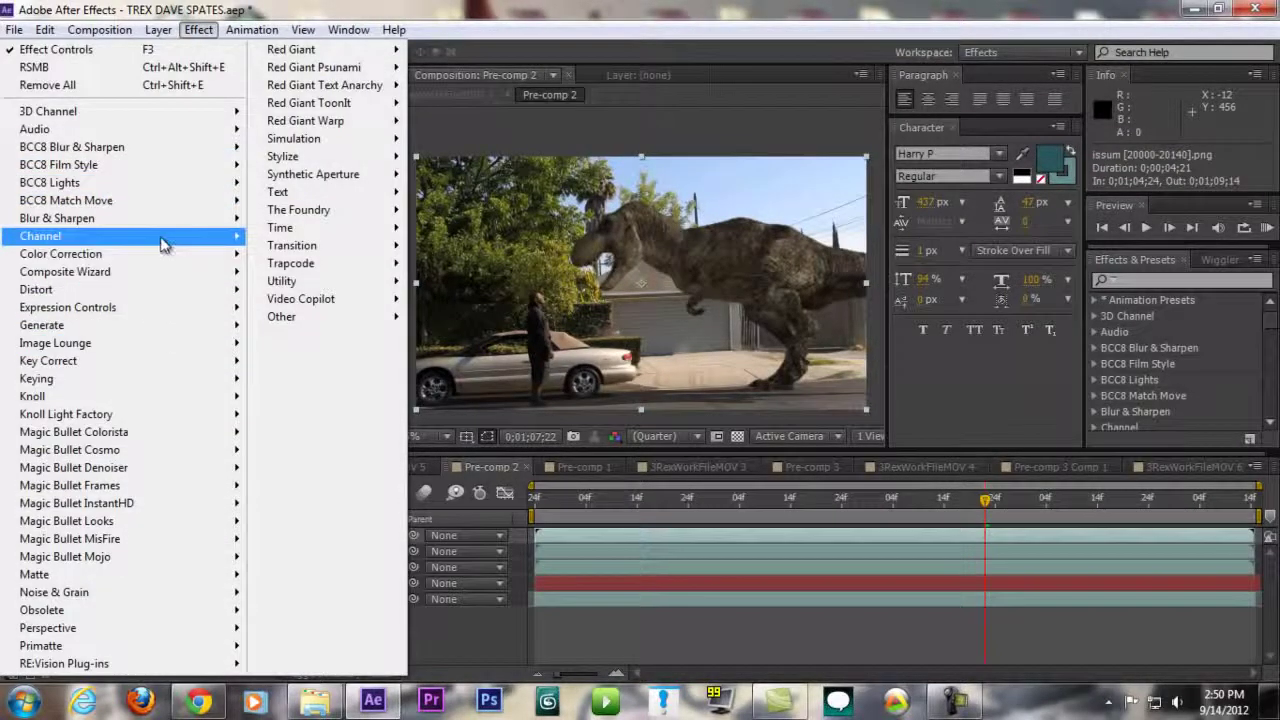
pyautogui.moveTo(160, 258)
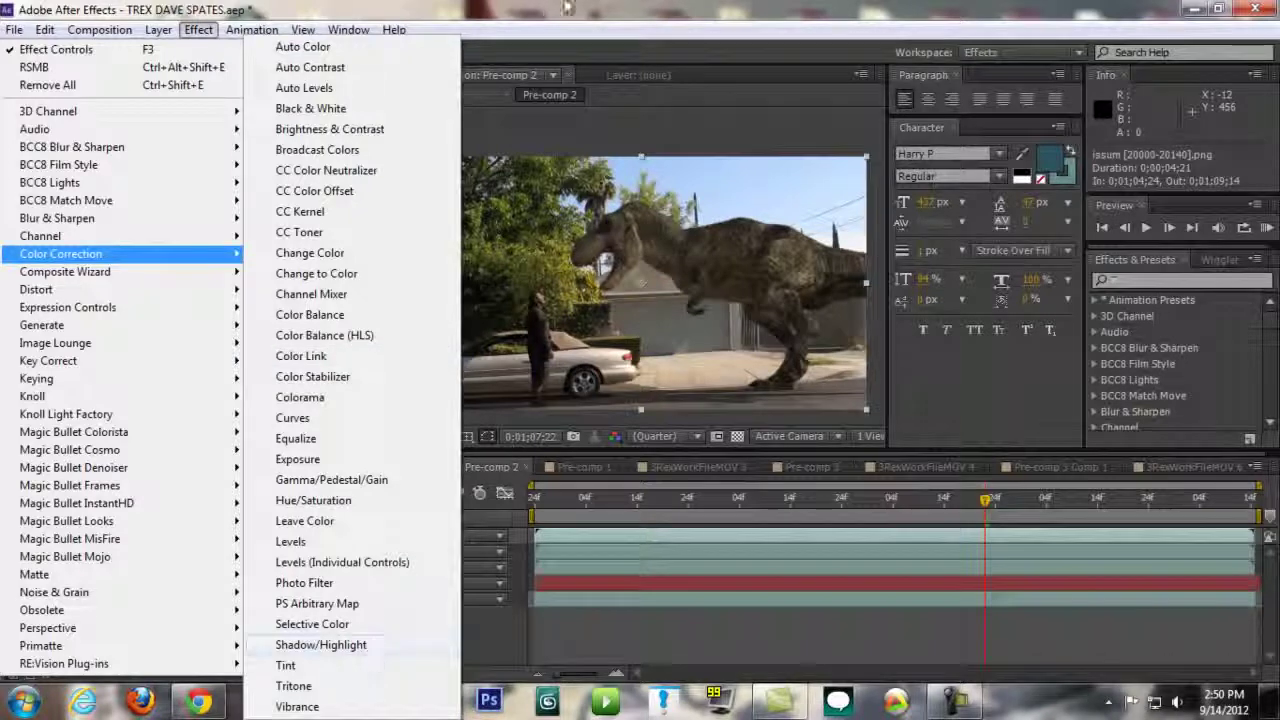
pyautogui.moveTo(92, 362)
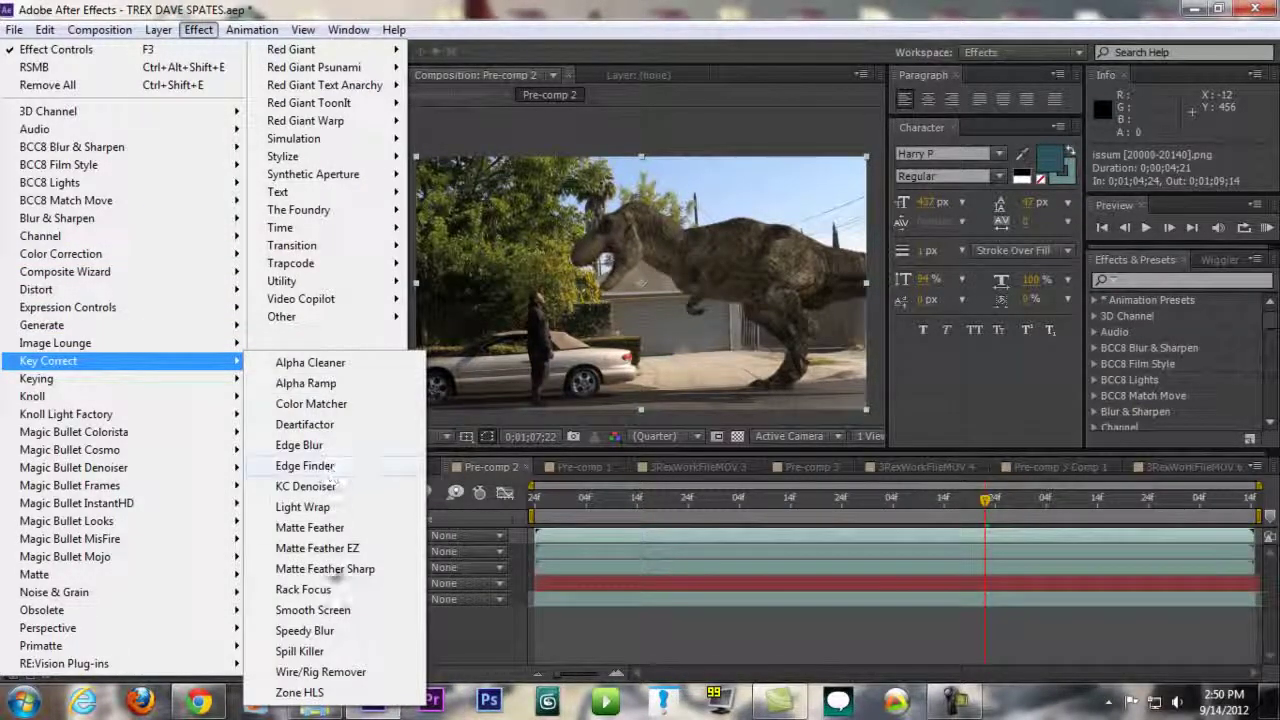
pyautogui.click(354, 401)
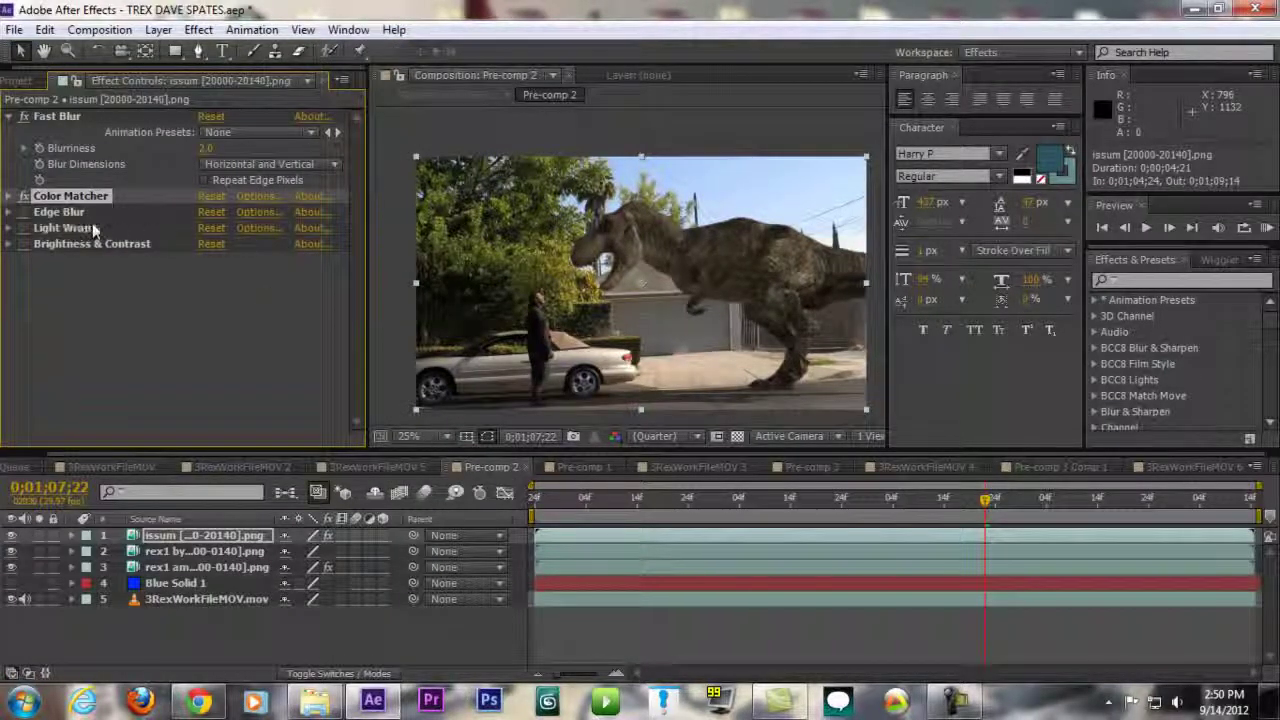
# With Edge Blur selected but off, examine the outline of the T-Rex's head and neck up close at 0;01;06;09
pyautogui.click(60, 212)
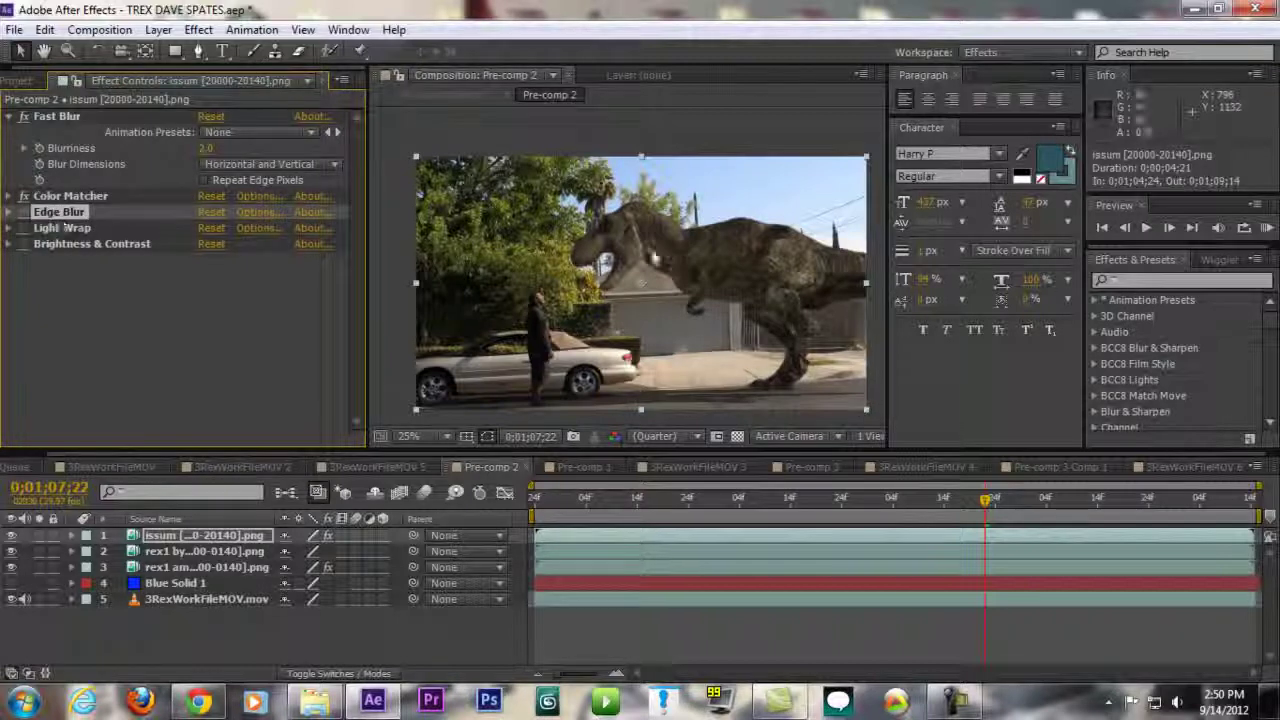
pyautogui.scroll(1, 660, 247)
pyautogui.scroll(3, 662, 245)
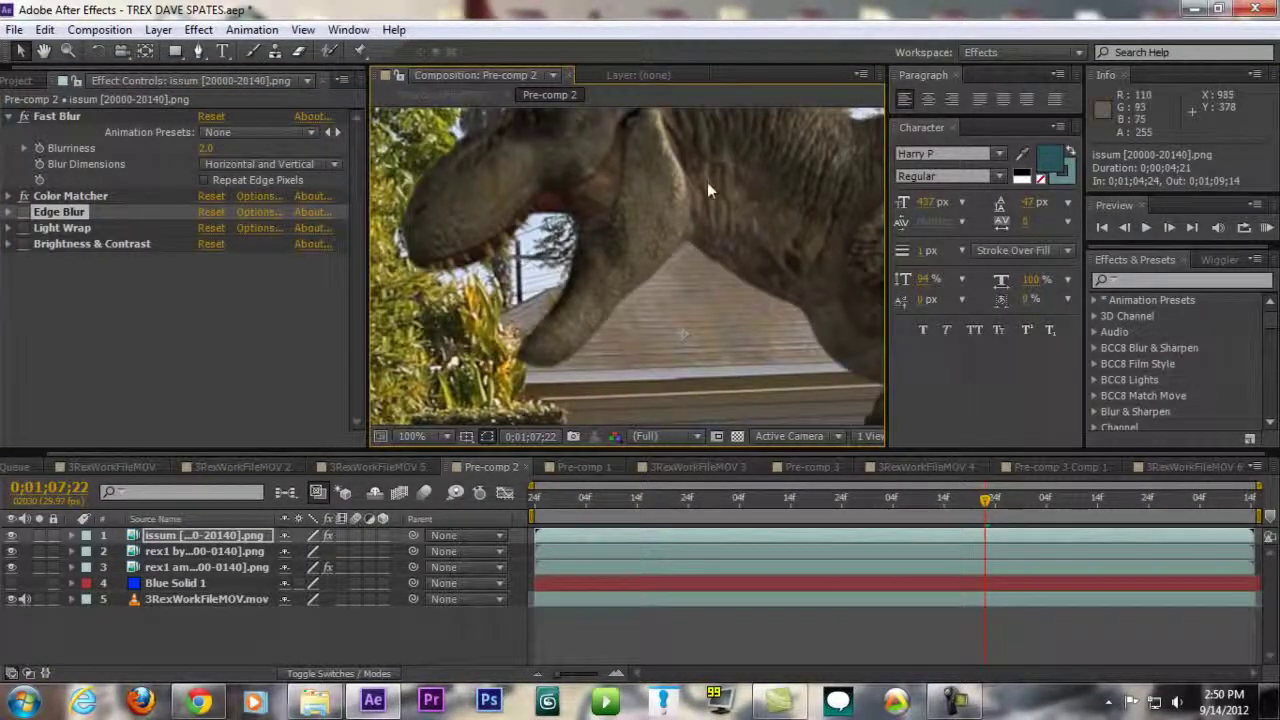
pyautogui.moveTo(648, 203); pyautogui.dragTo(706, 337)
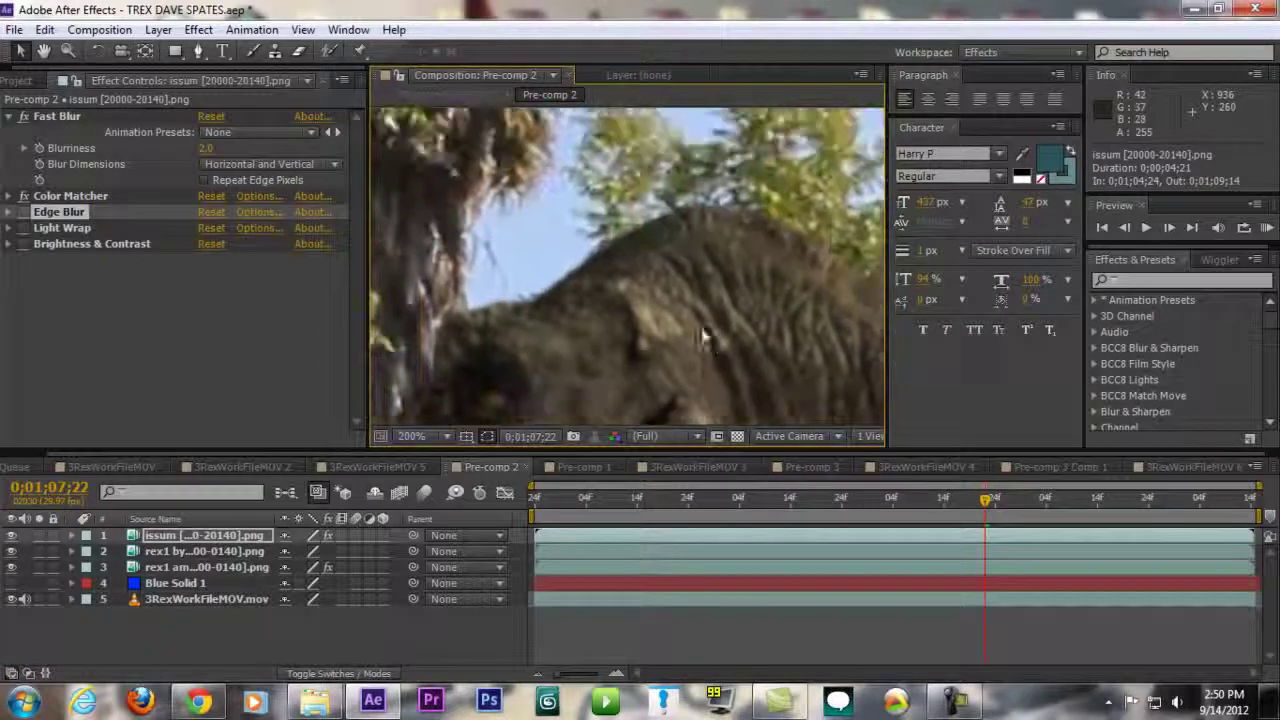
pyautogui.moveTo(745, 252); pyautogui.dragTo(735, 287)
pyautogui.moveTo(735, 505); pyautogui.dragTo(766, 511)
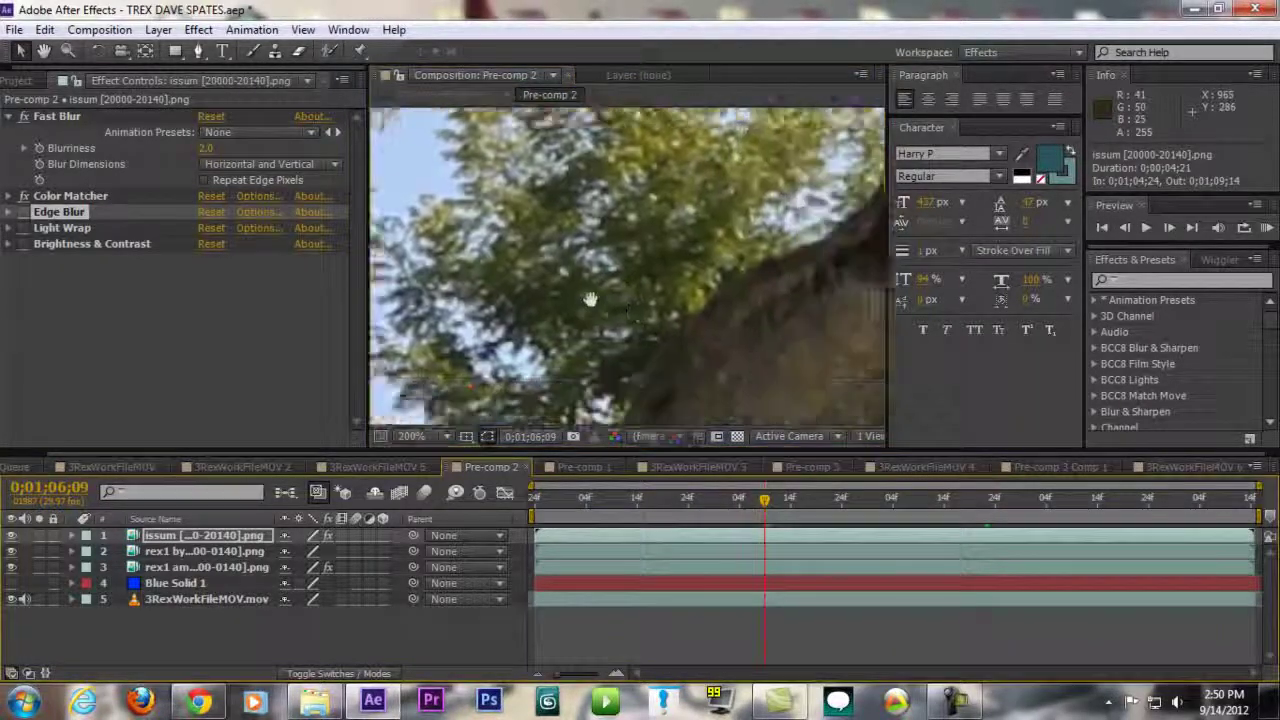
pyautogui.scroll(-2, 720, 313)
pyautogui.scroll(2, 720, 313)
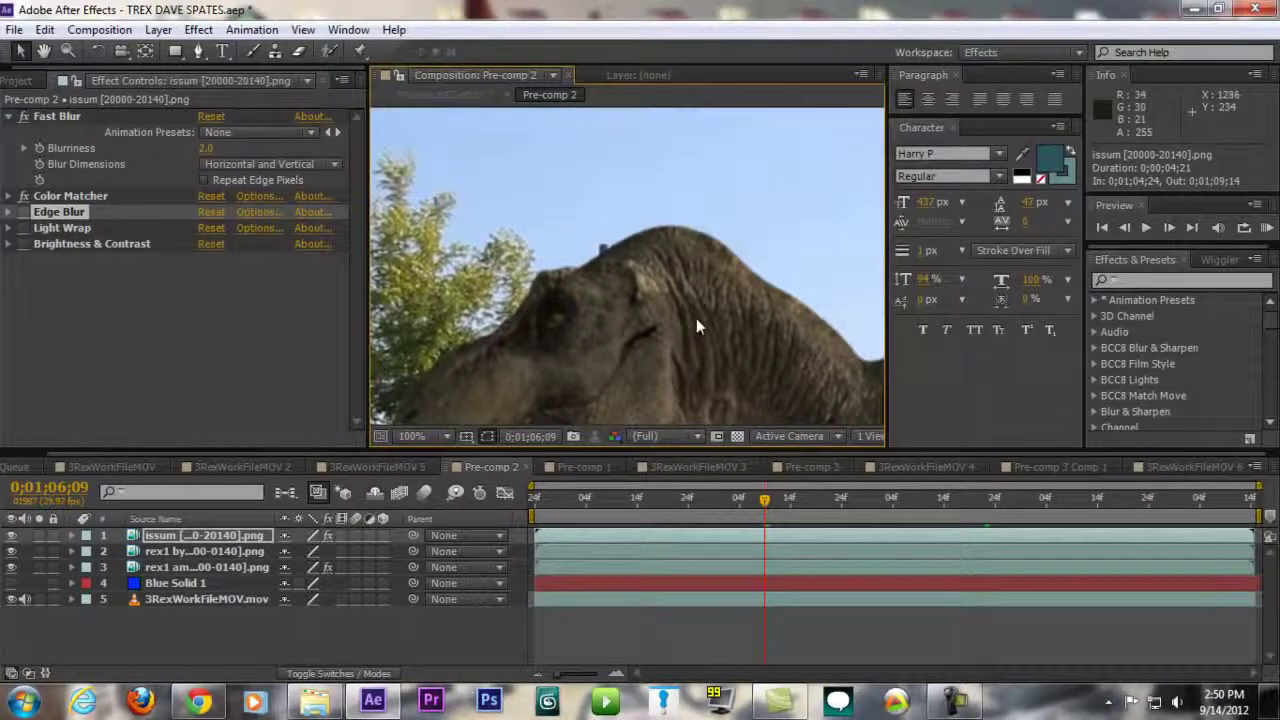
pyautogui.scroll(2, 727, 323)
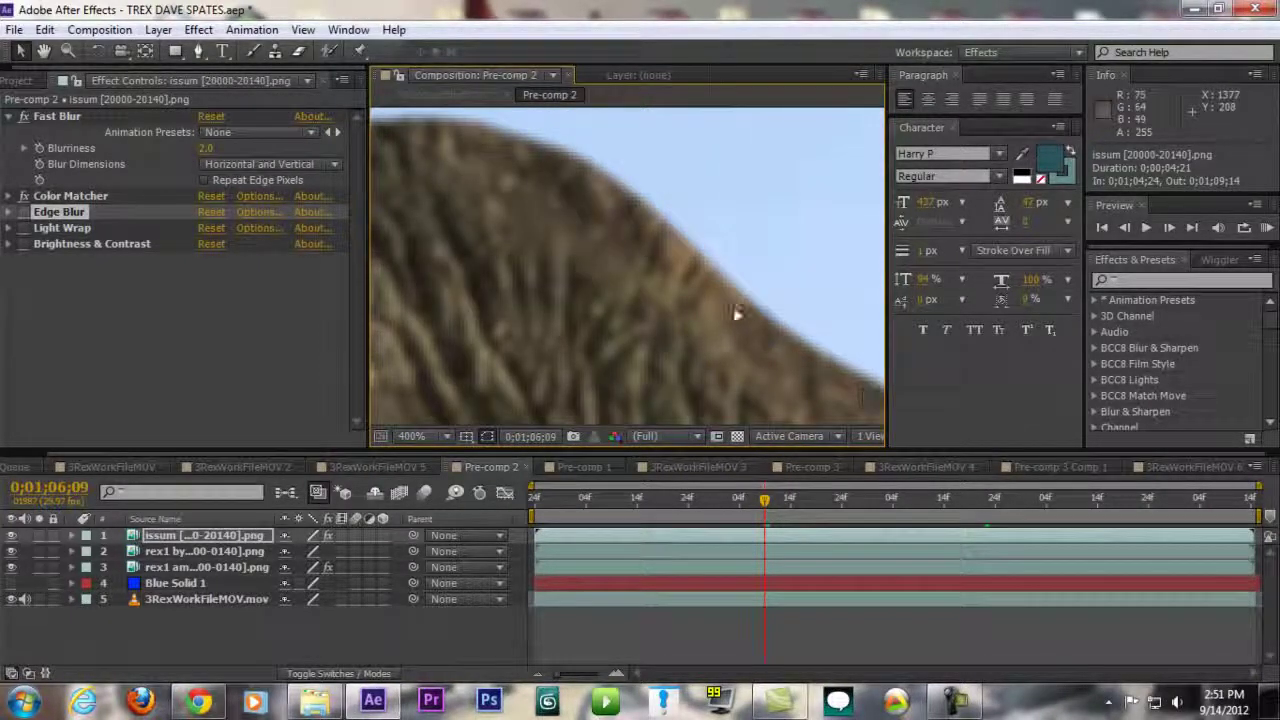
pyautogui.scroll(-3, 735, 313)
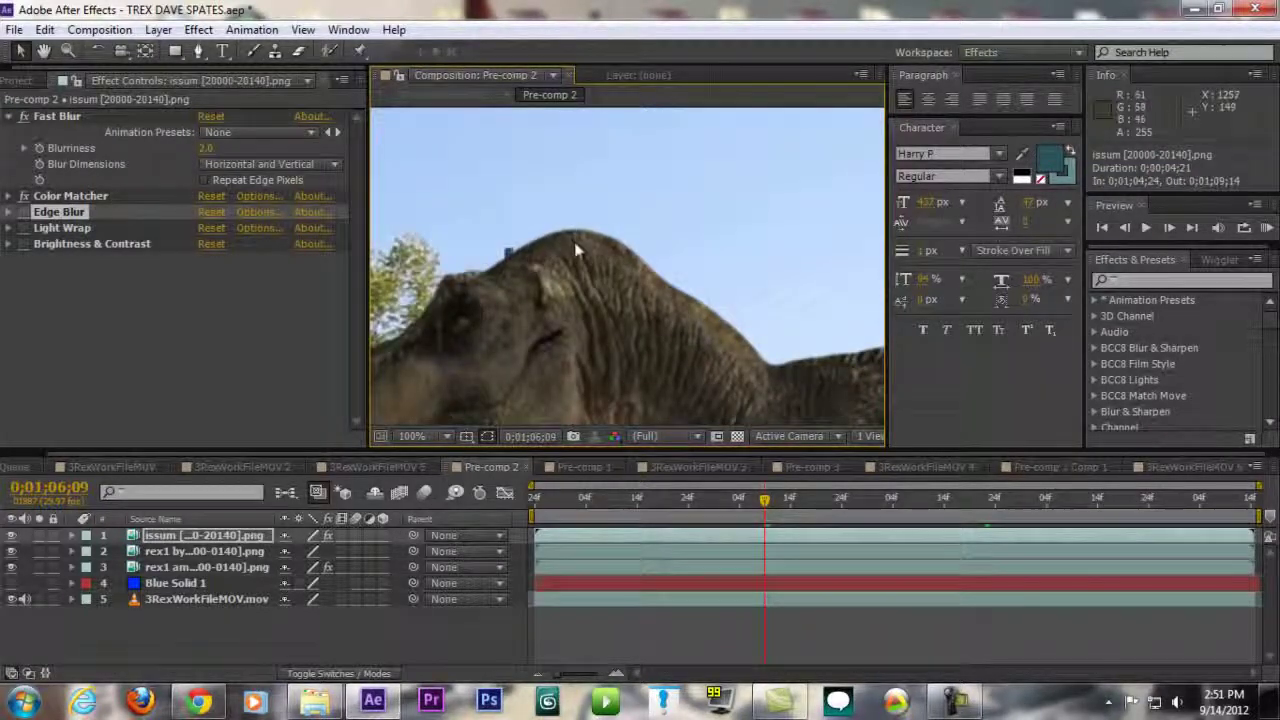
pyautogui.scroll(3, 575, 245)
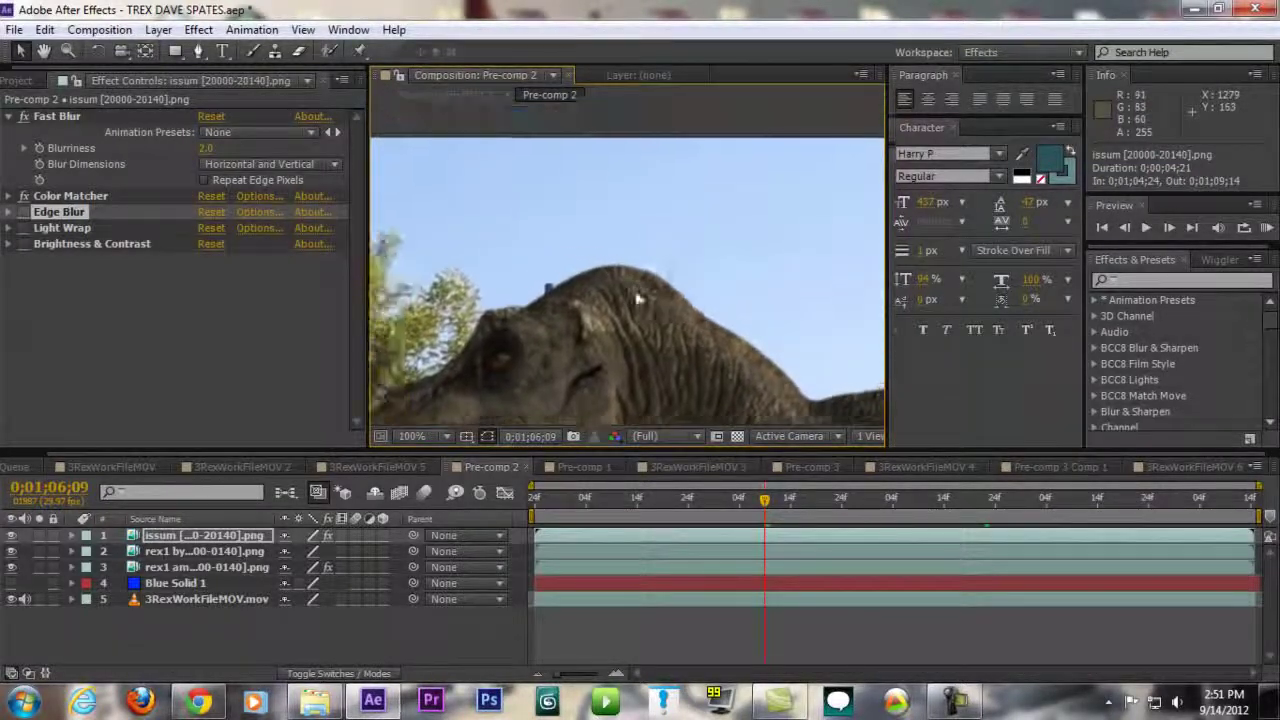
# Enable Edge Blur on the issum layer and check the T-Rex's head and neck outline against the sky
pyautogui.click(25, 214)
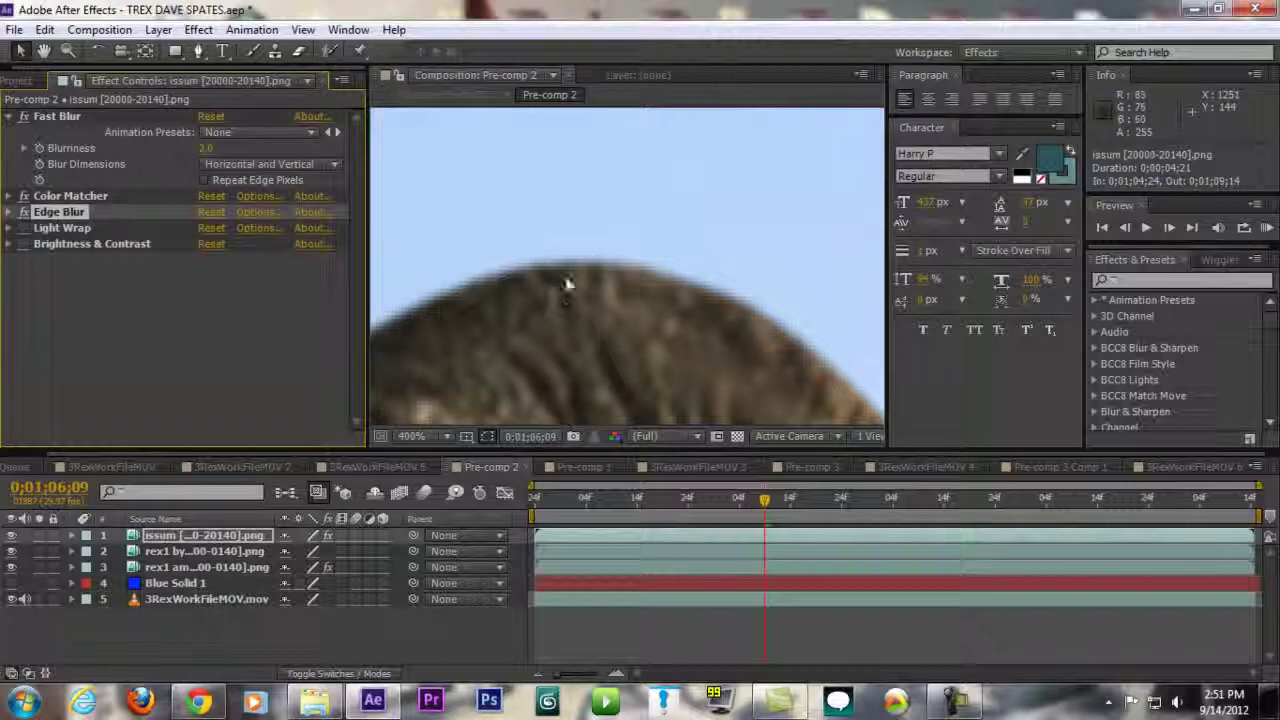
pyautogui.scroll(-3, 606, 294)
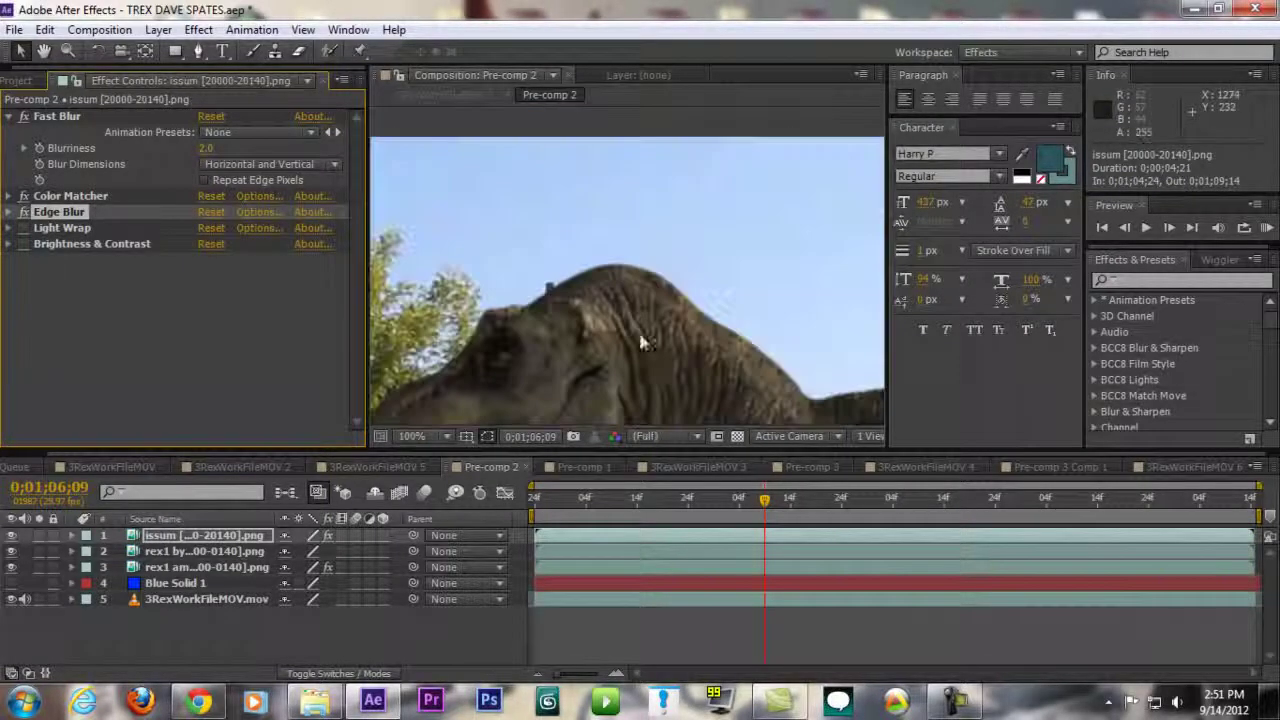
pyautogui.moveTo(664, 415); pyautogui.dragTo(706, 297)
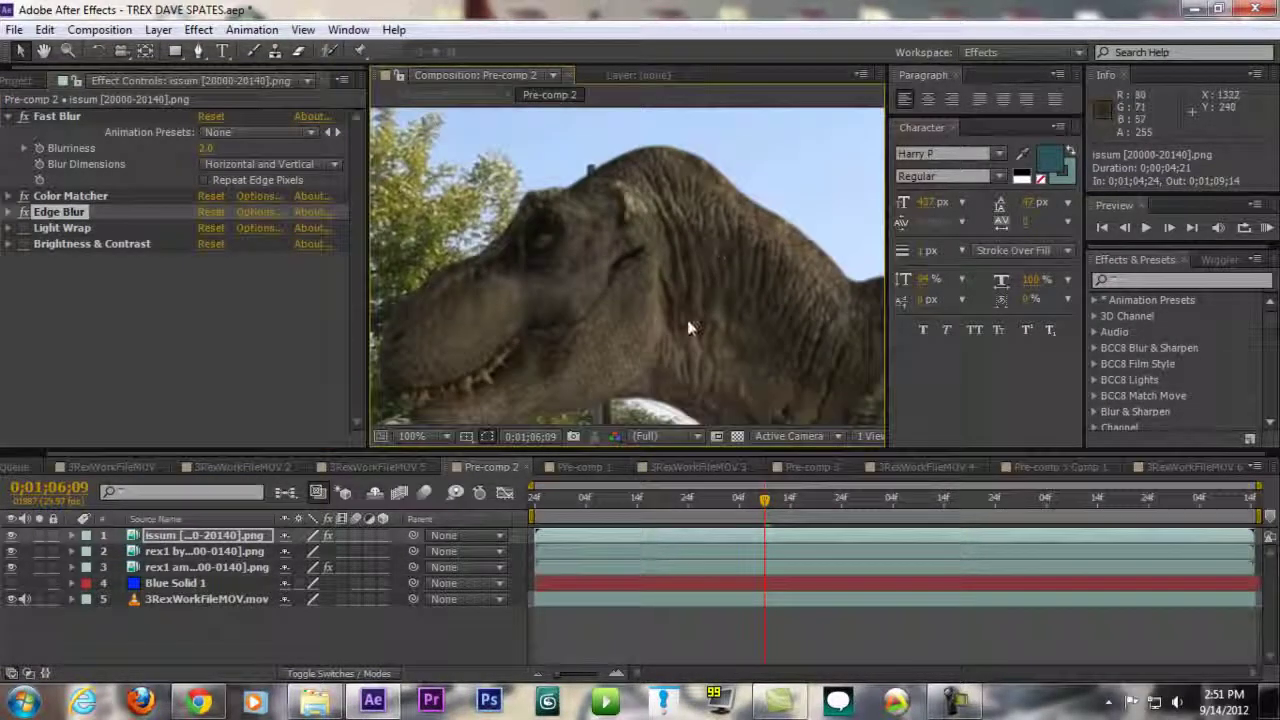
pyautogui.scroll(2, 682, 347)
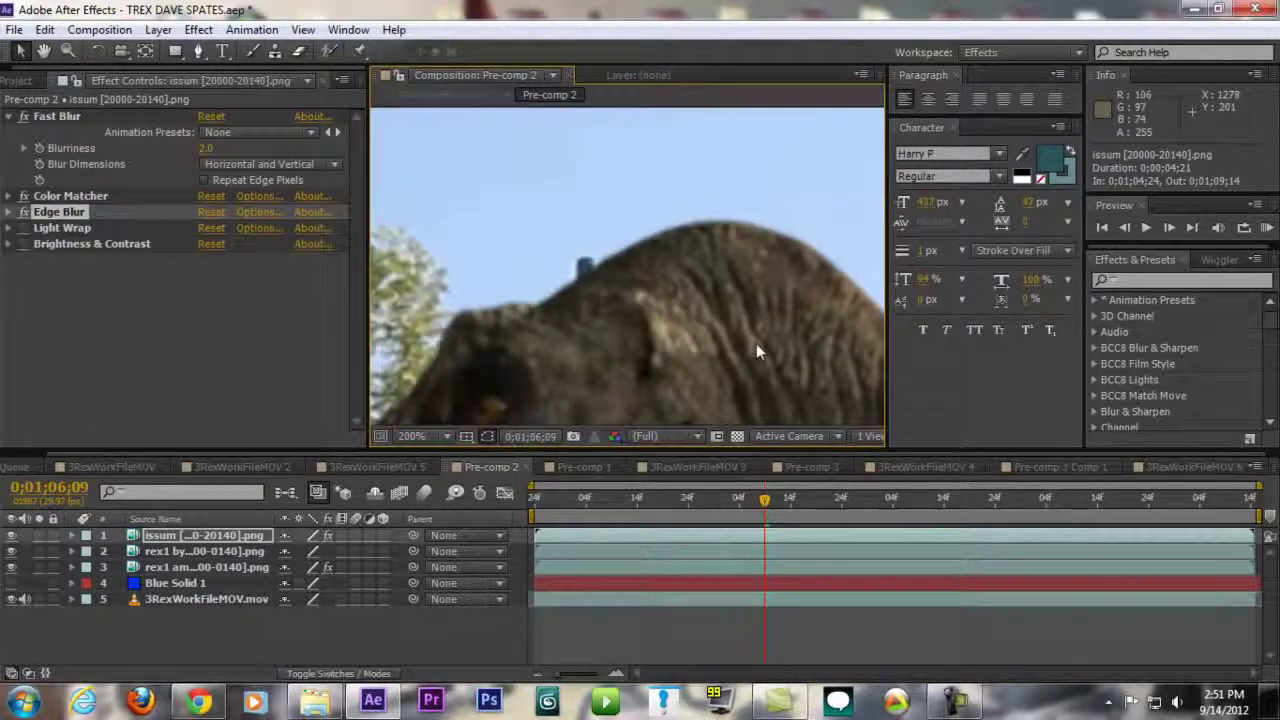
pyautogui.scroll(1, 656, 342)
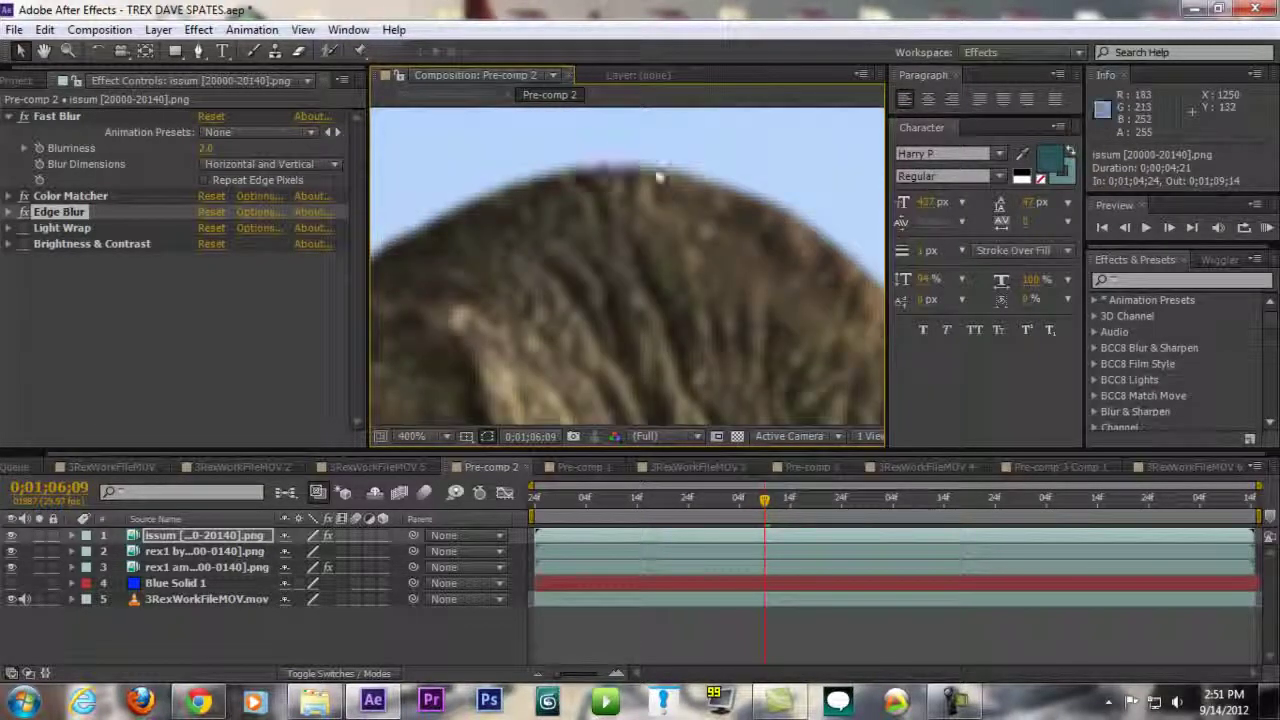
pyautogui.scroll(-3, 751, 268)
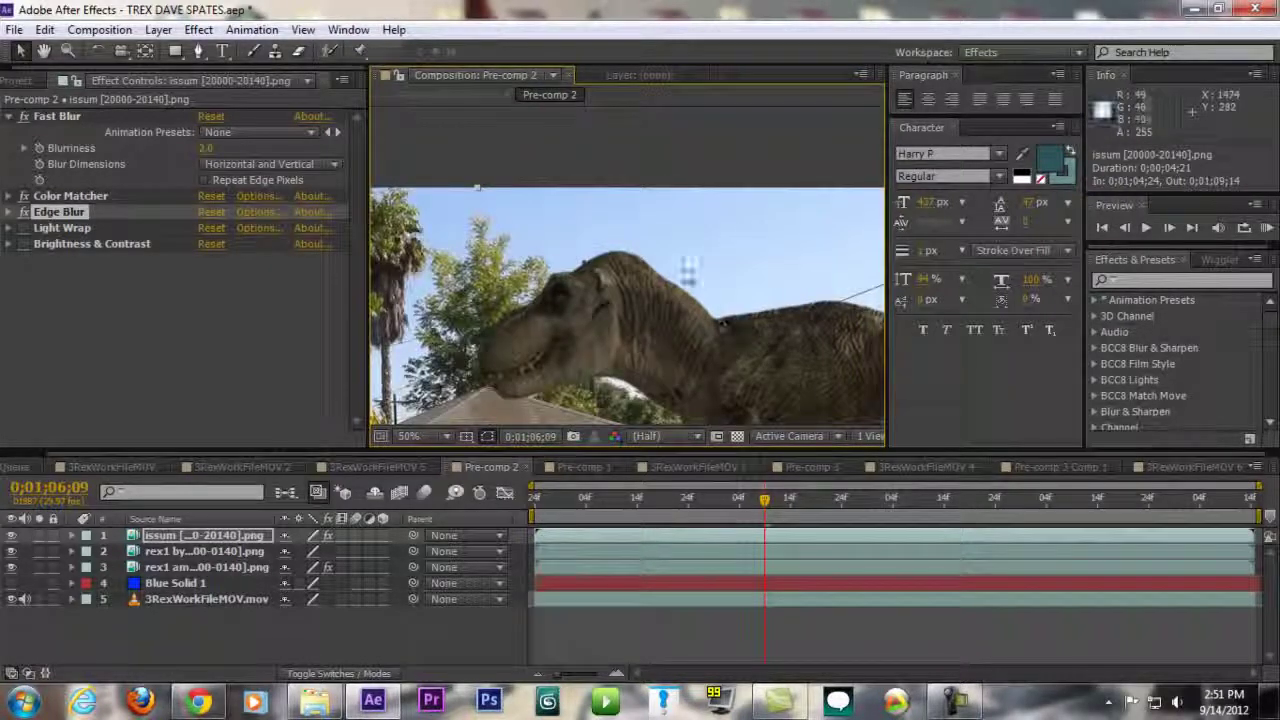
pyautogui.moveTo(668, 400); pyautogui.dragTo(695, 298)
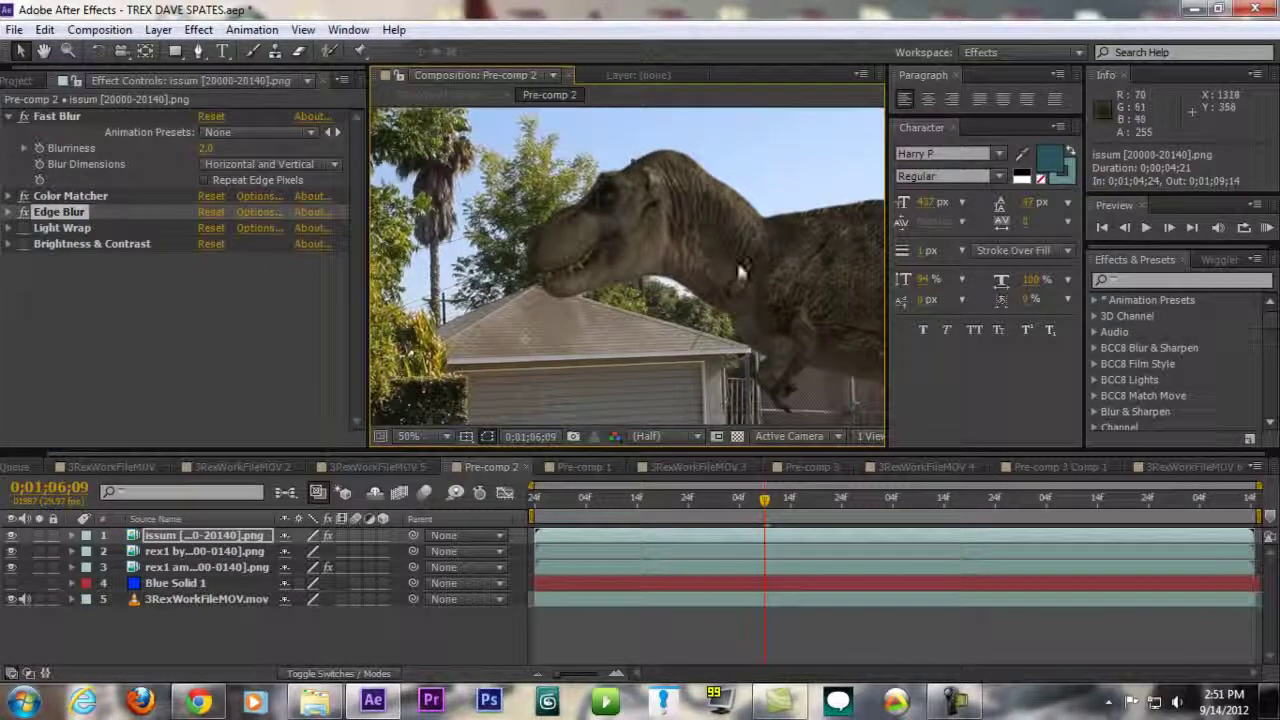
# Open the settings of the Light Wrap effect on the issum layer
pyautogui.click(70, 231)
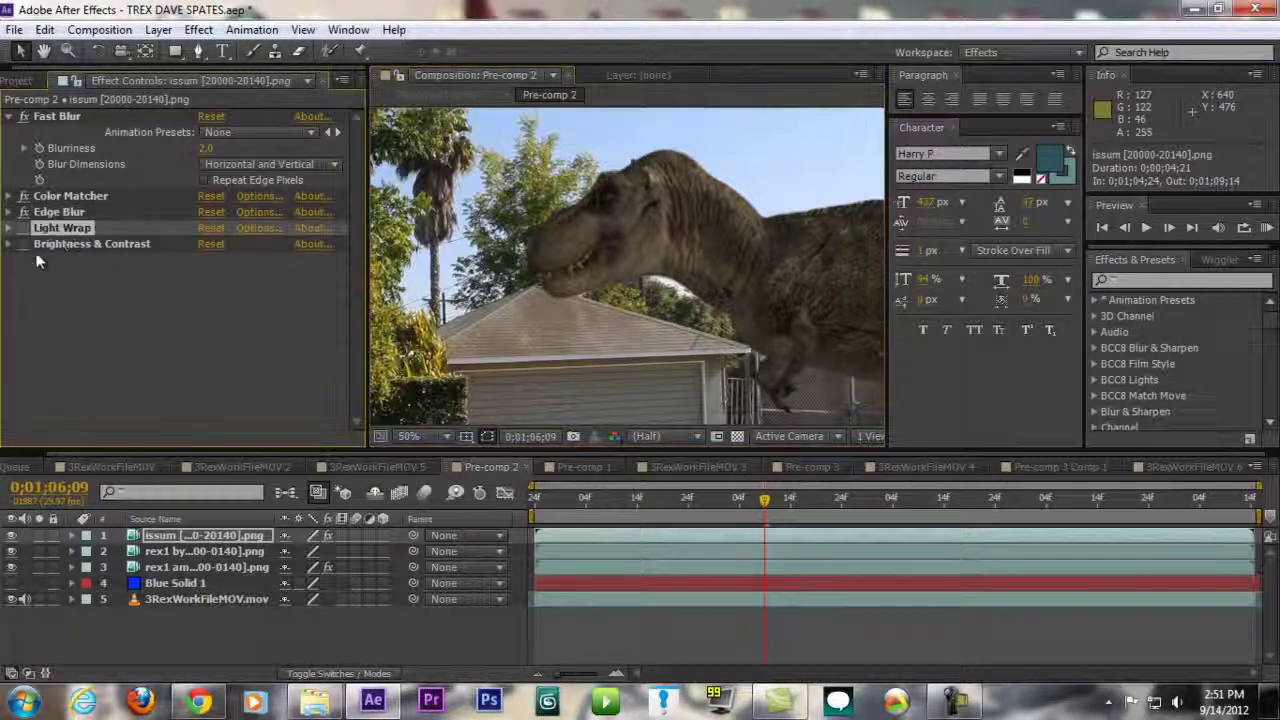
pyautogui.click(8, 229)
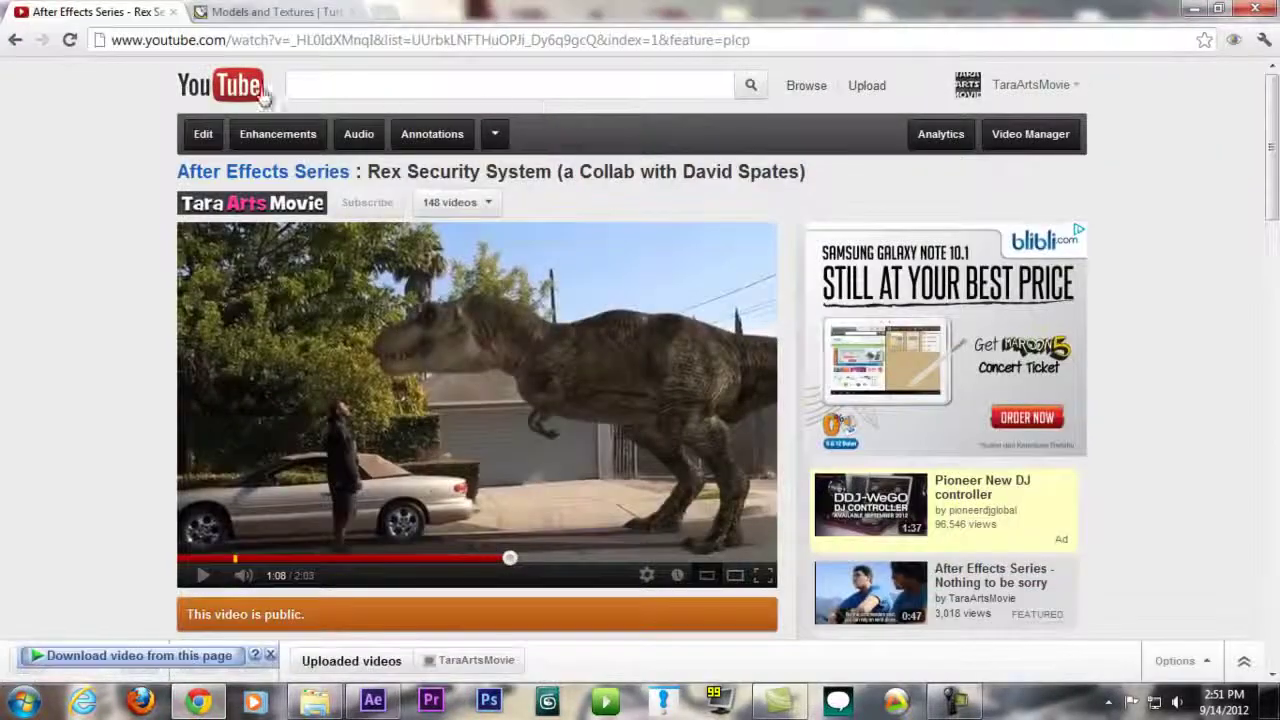
# Switch to YouTube in the browser, search for "t-rex" and look through the results for reference footage
pyautogui.click(362, 81)
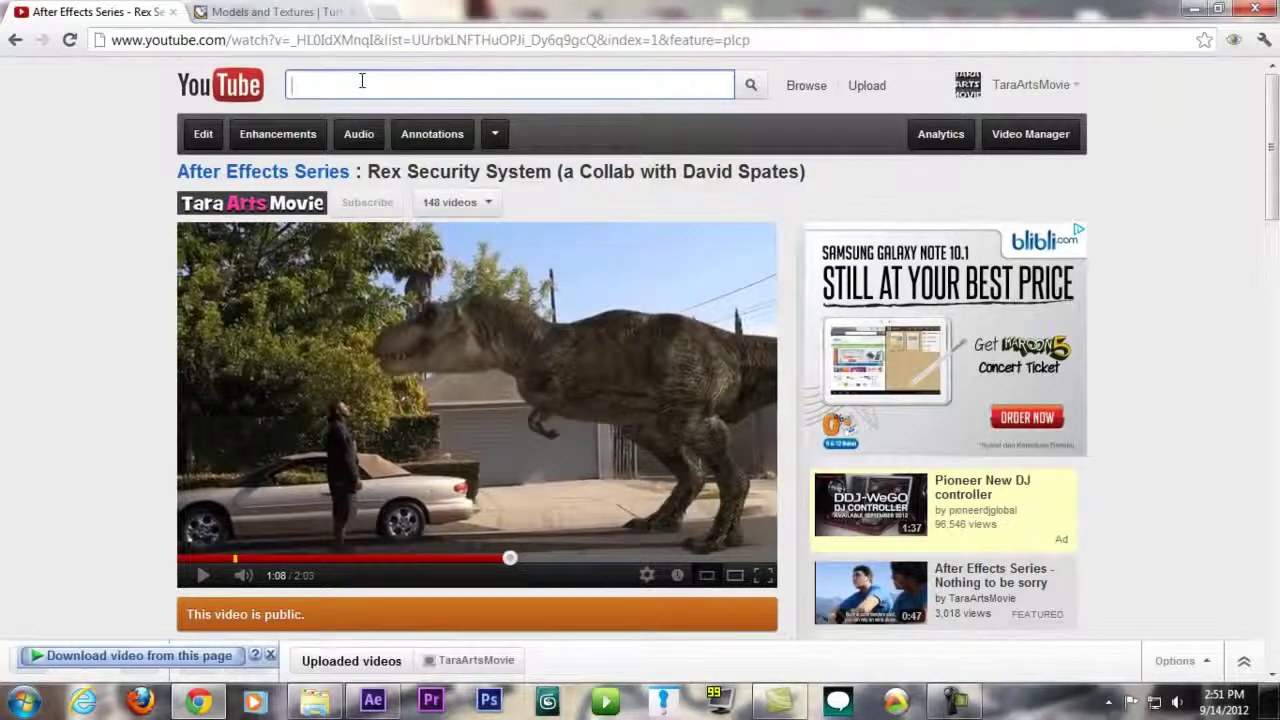
pyautogui.write('t-rex')
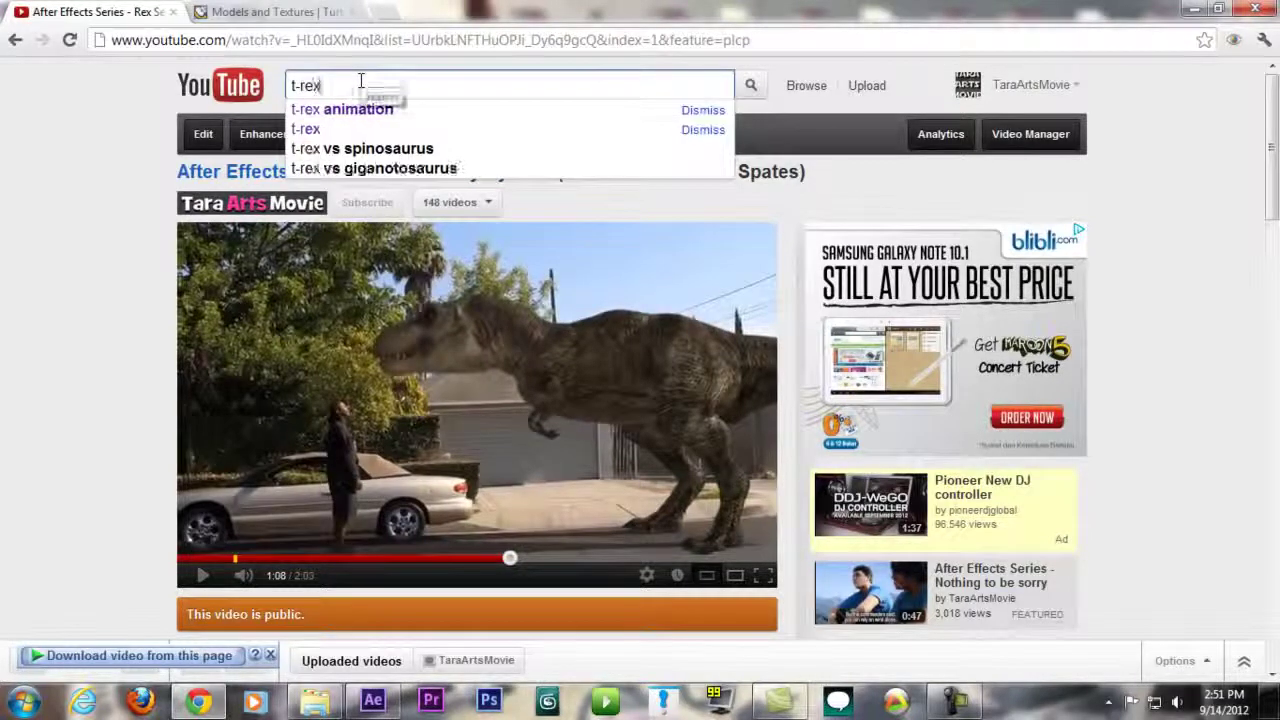
pyautogui.press('Return')
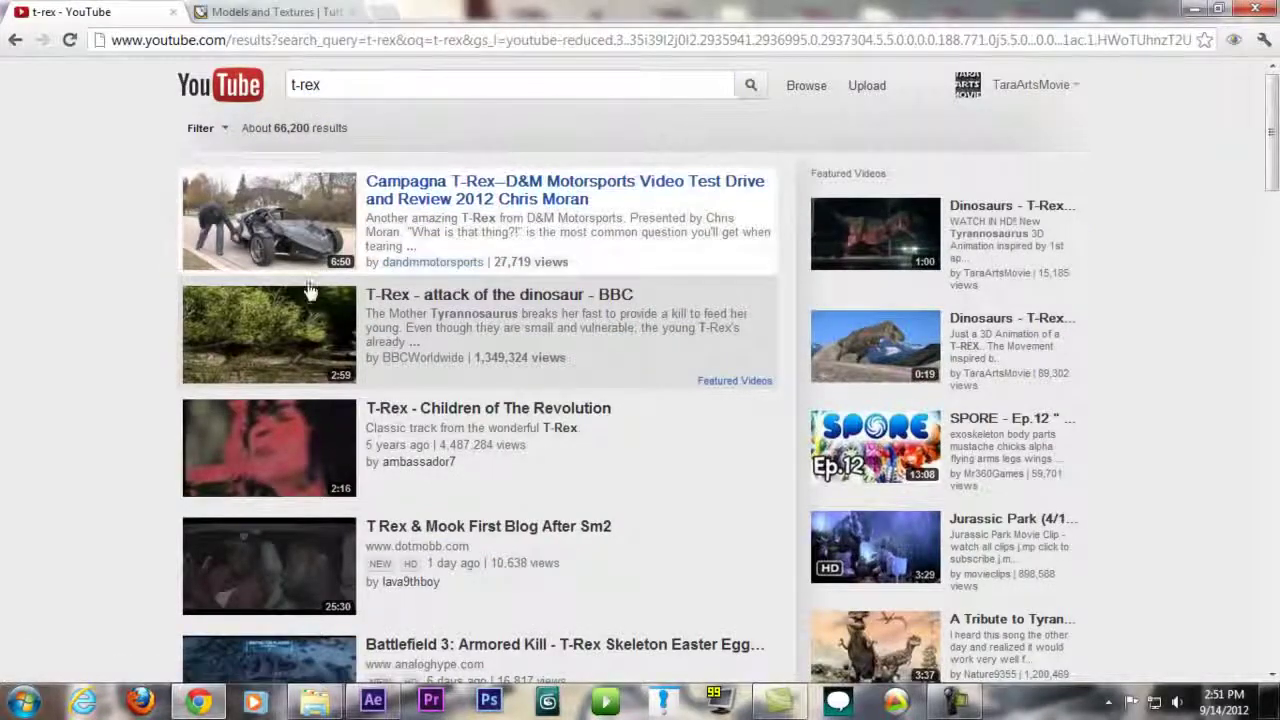
pyautogui.scroll(-4, 309, 306)
pyautogui.scroll(4, 920, 286)
pyautogui.scroll(-10, 932, 355)
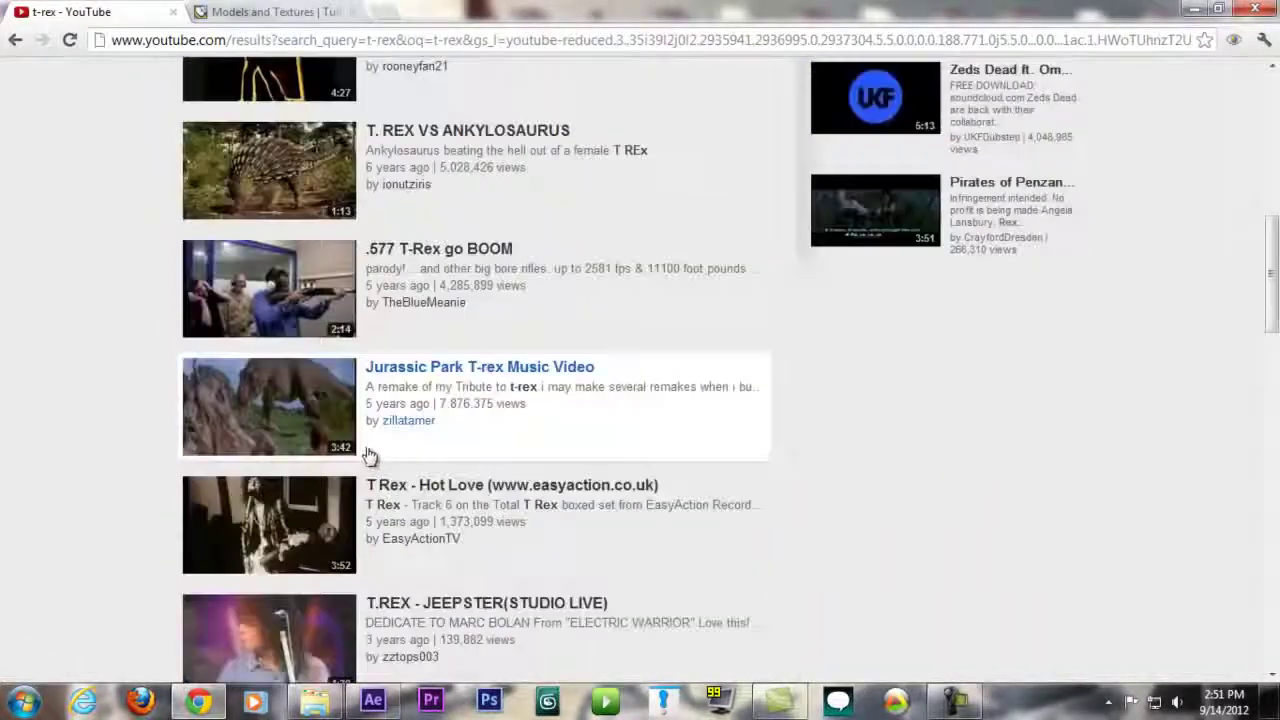
pyautogui.scroll(10, 620, 400)
pyautogui.scroll(-15, 409, 400)
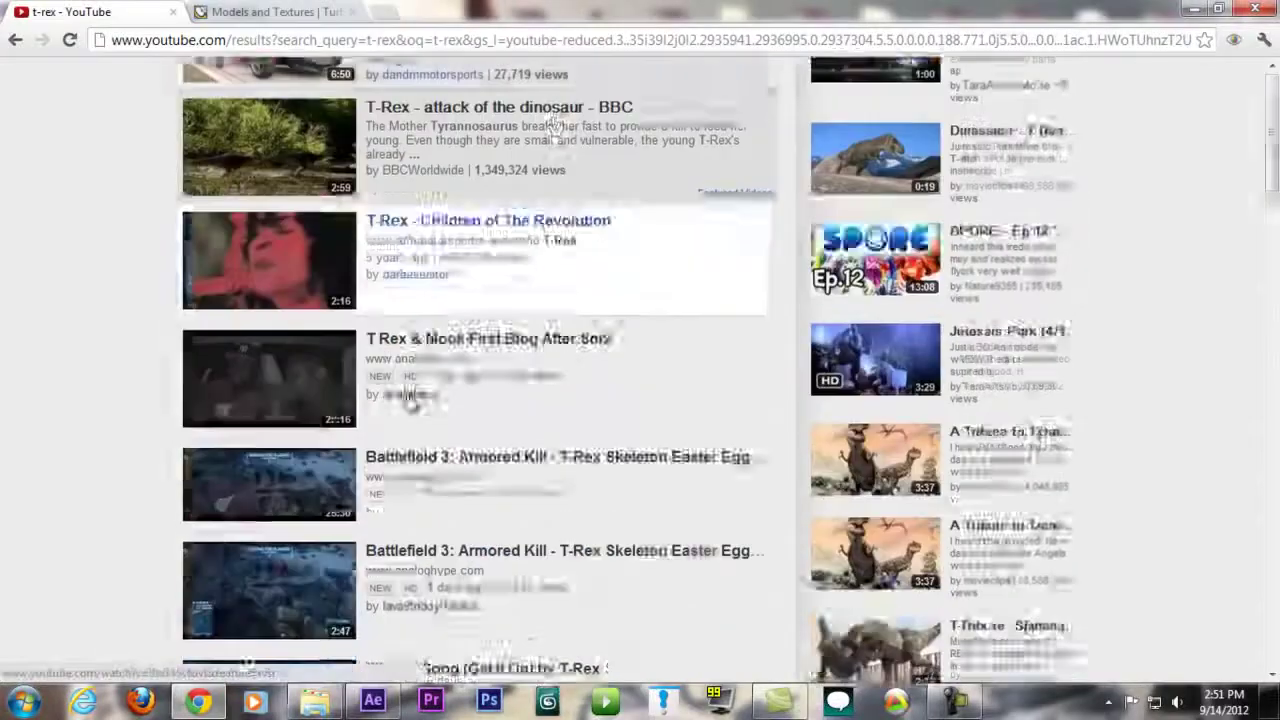
pyautogui.scroll(-5, 640, 400)
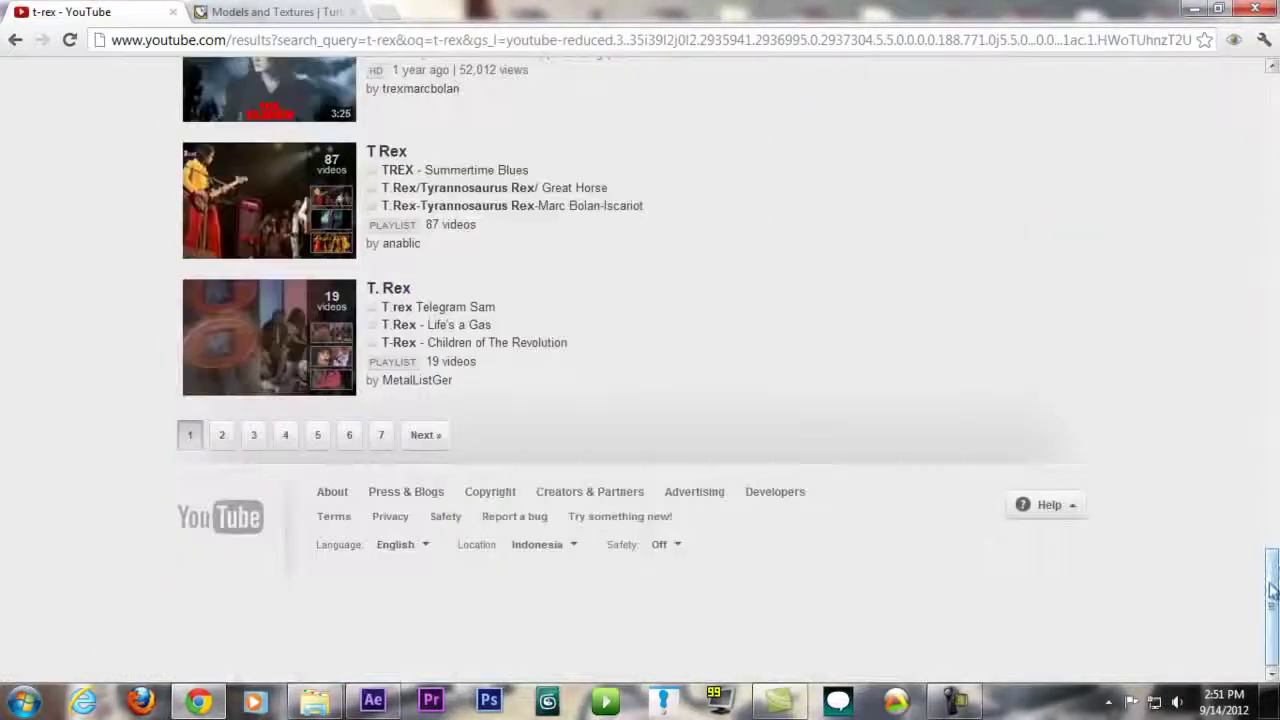
pyautogui.scroll(20, 640, 400)
# Search YouTube for "jurassic park" and open the clip "Jurassic Park (2/10) Movie CLIP - Chaos Theory (1993) HD"
pyautogui.click(435, 86)
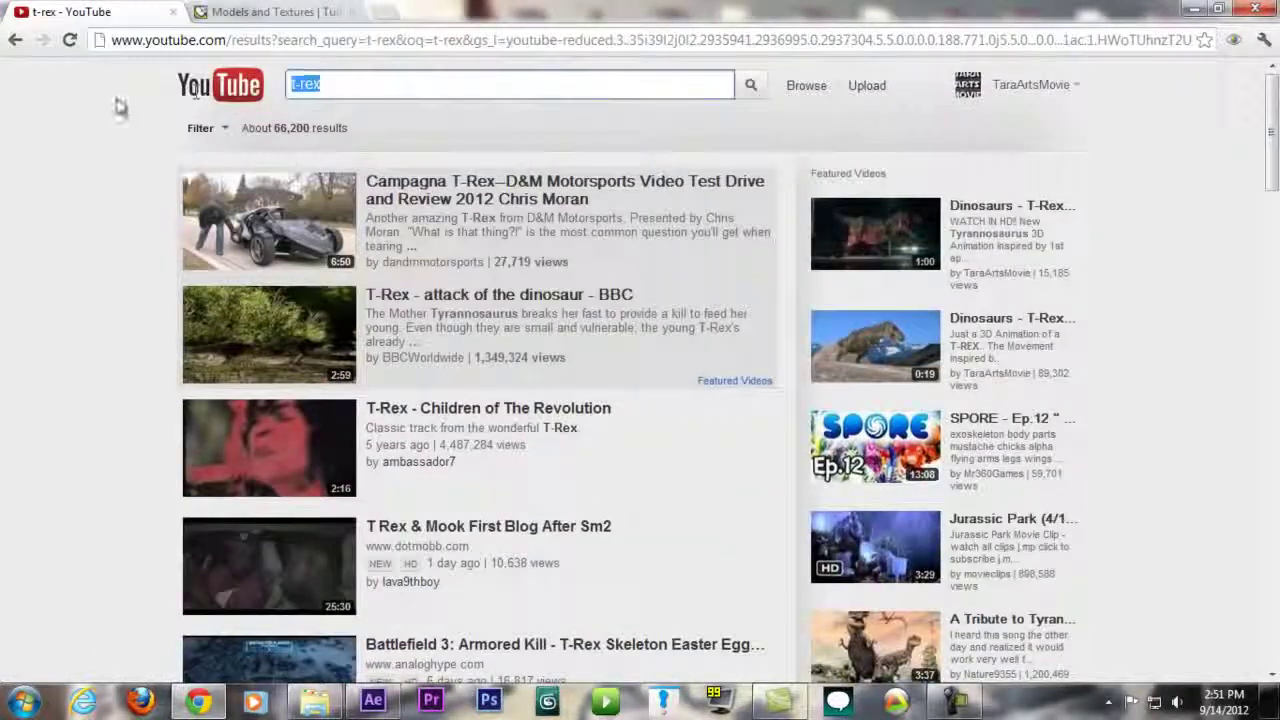
pyautogui.write('jurassic park')
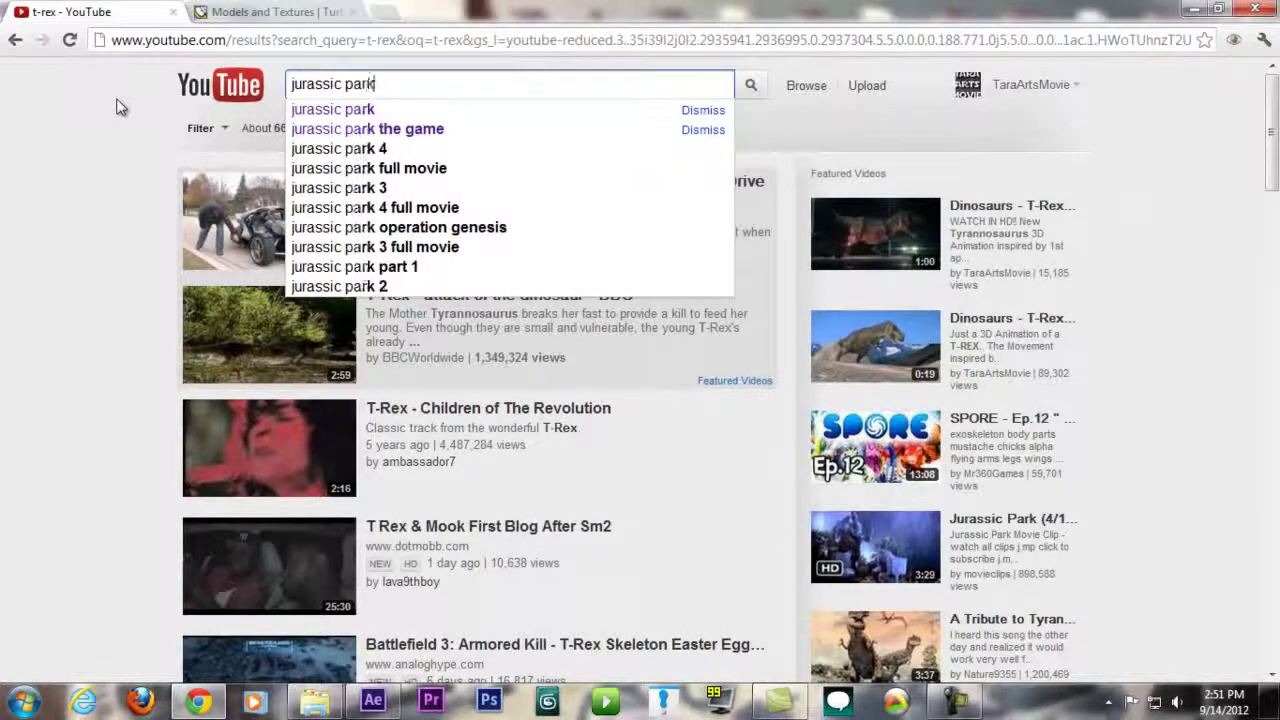
pyautogui.press('Return')
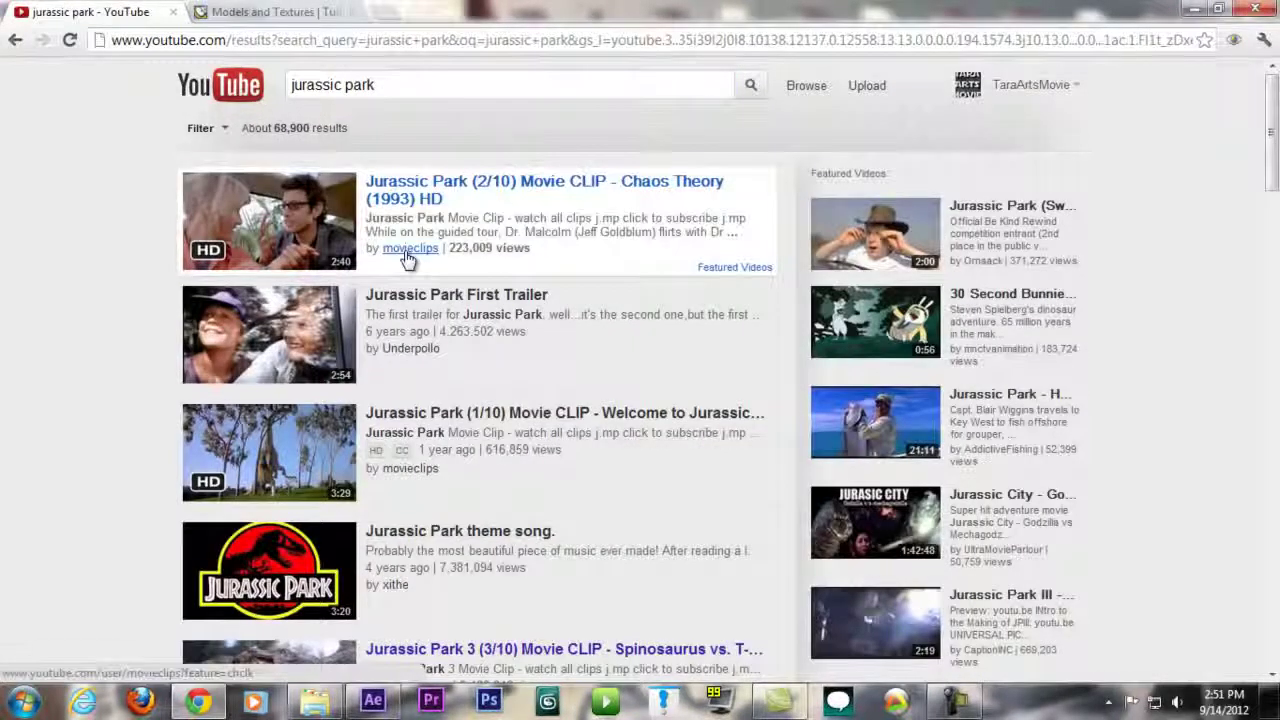
pyautogui.click(586, 196)
# Browse the related videos through the Jurassic Park (4/10) clip and open the (6/10) clip "They're Flocking This Way!"
pyautogui.scroll(-4, 143, 271)
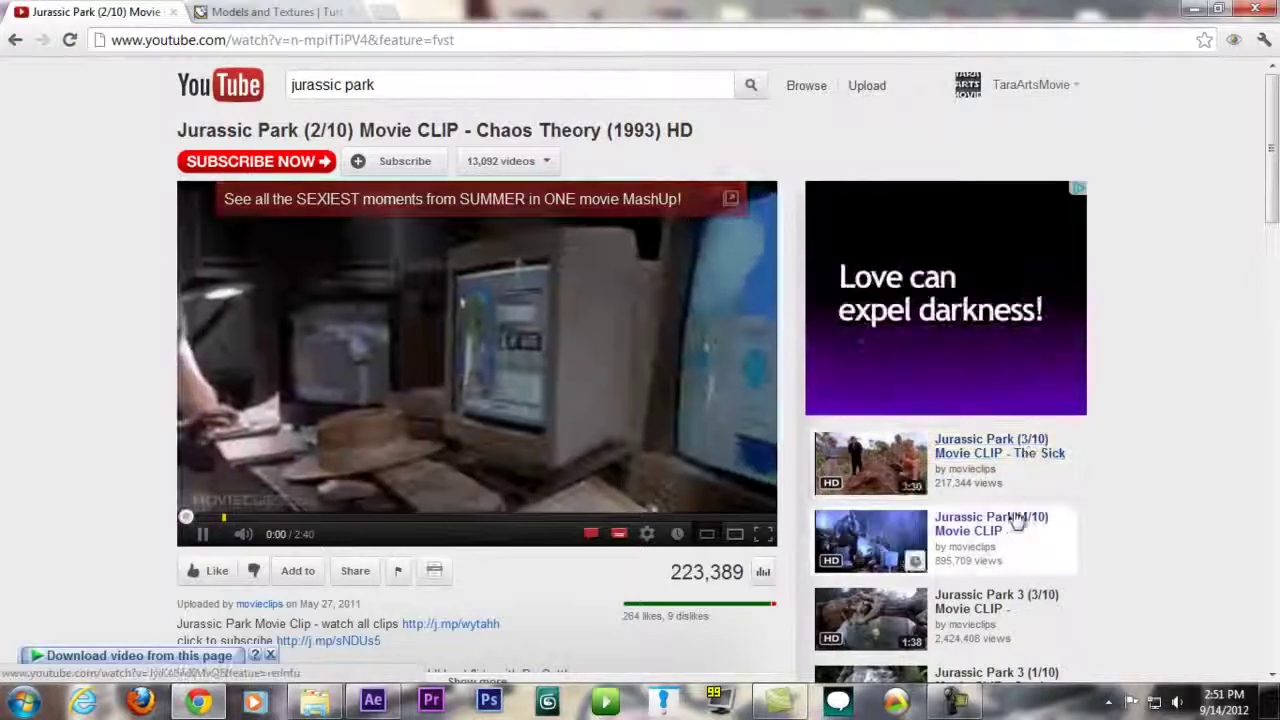
pyautogui.click(990, 524)
pyautogui.scroll(-5, 1100, 468)
pyautogui.scroll(-1, 1170, 414)
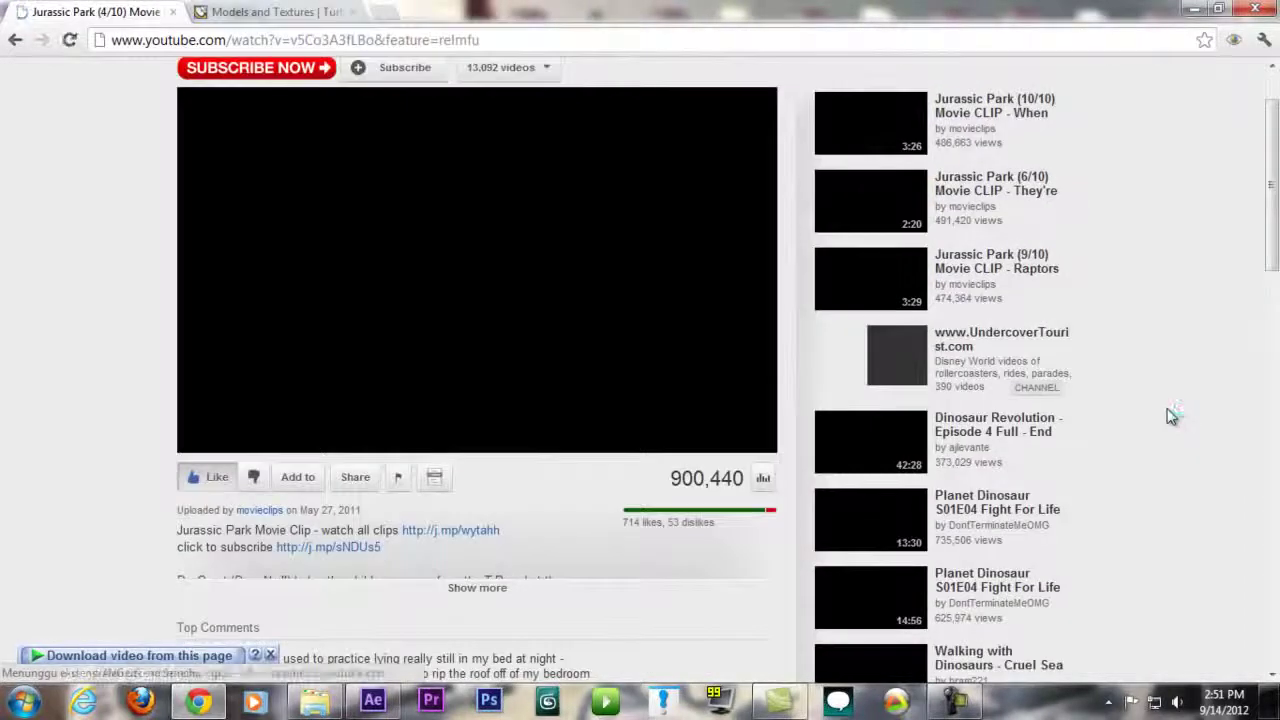
pyautogui.click(1030, 268)
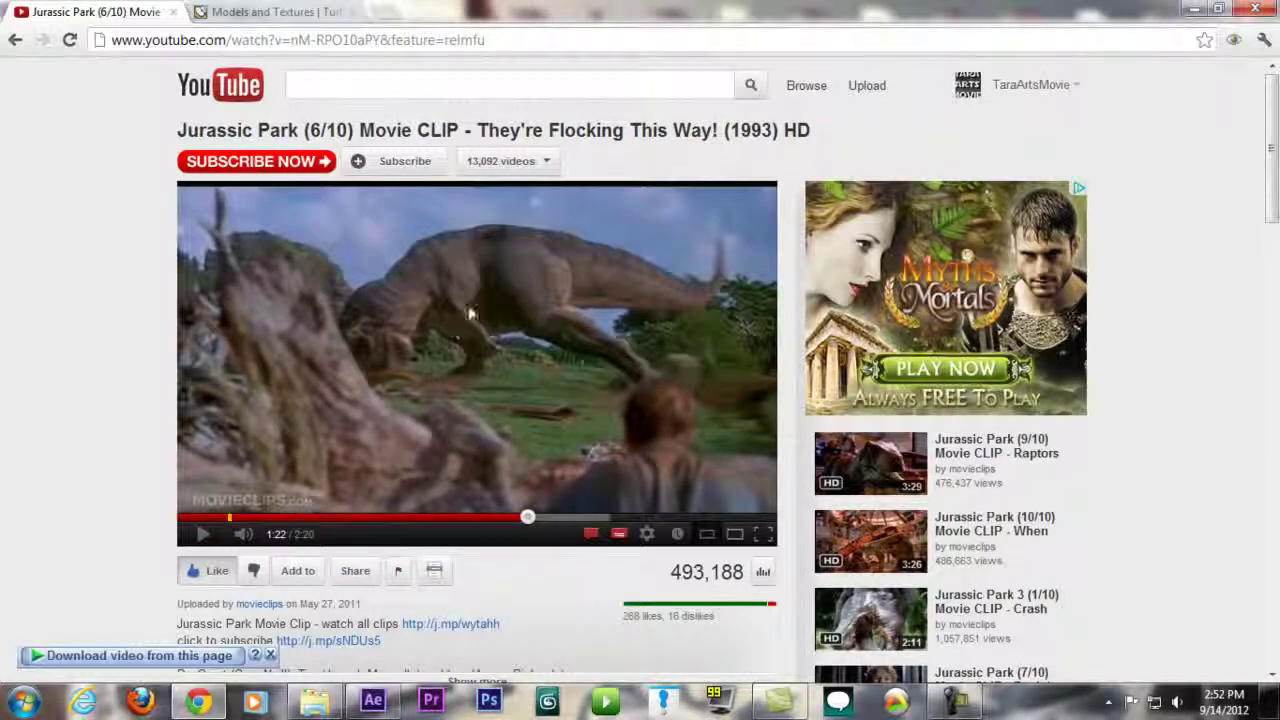
# Replay the clip's T-Rex shot from around 1:22, then watch on in full screen after changing the playback quality
pyautogui.click(511, 517)
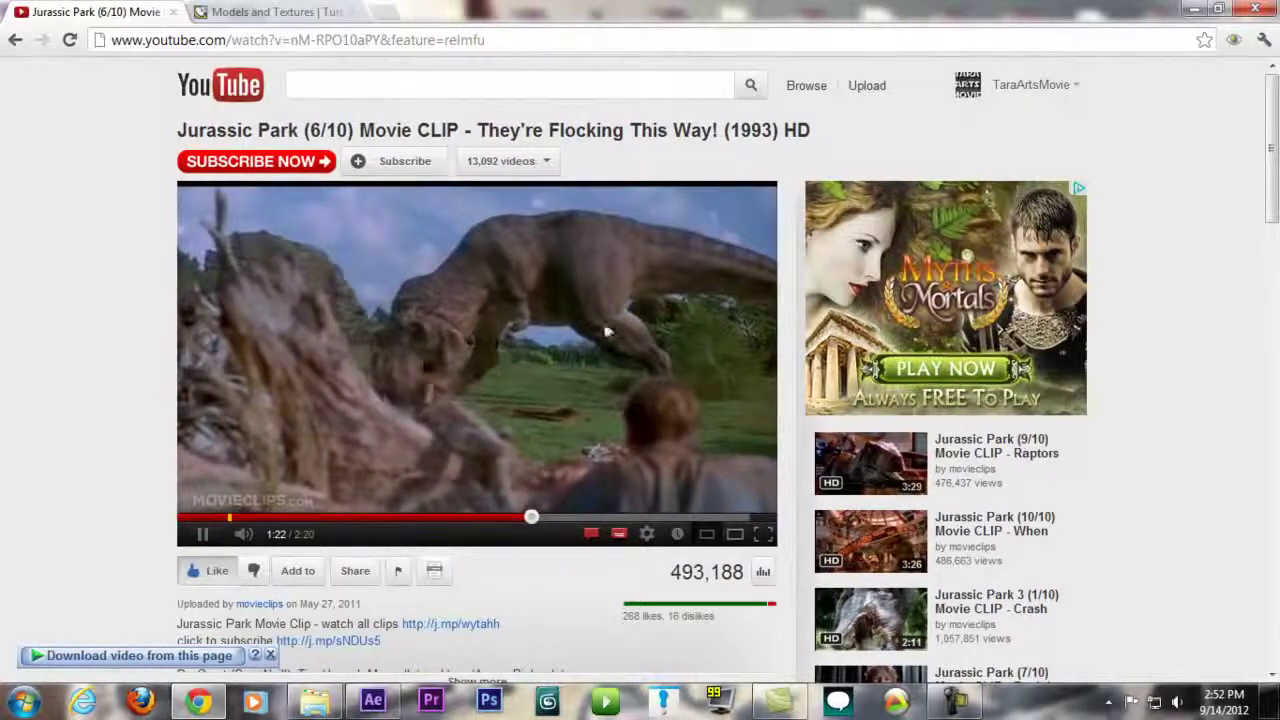
pyautogui.click(482, 385)
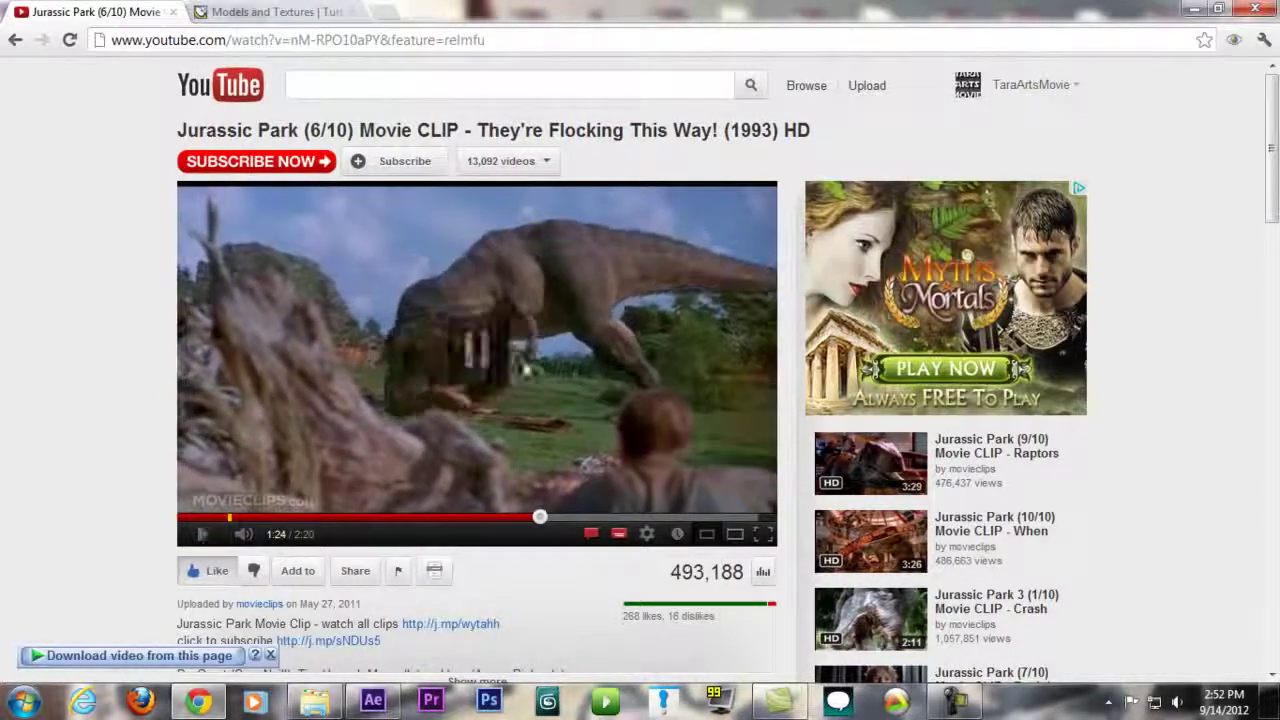
pyautogui.click(763, 535)
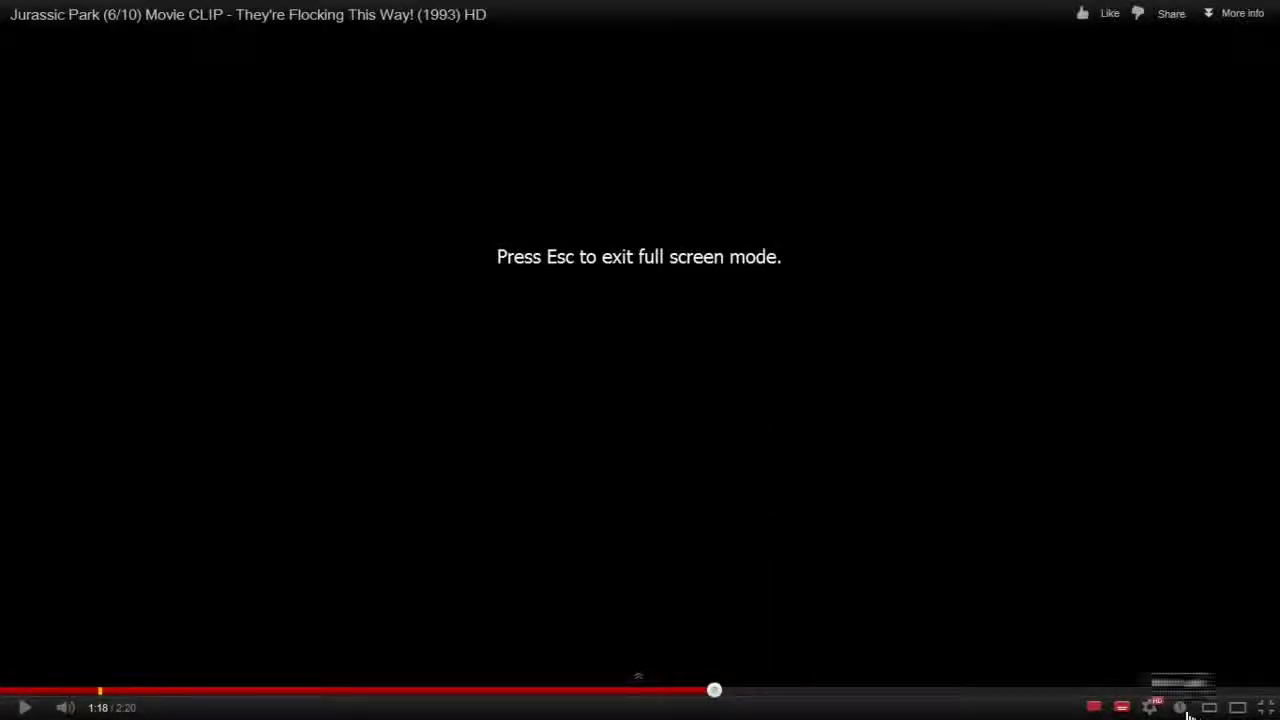
pyautogui.click(1150, 707)
pyautogui.click(1151, 599)
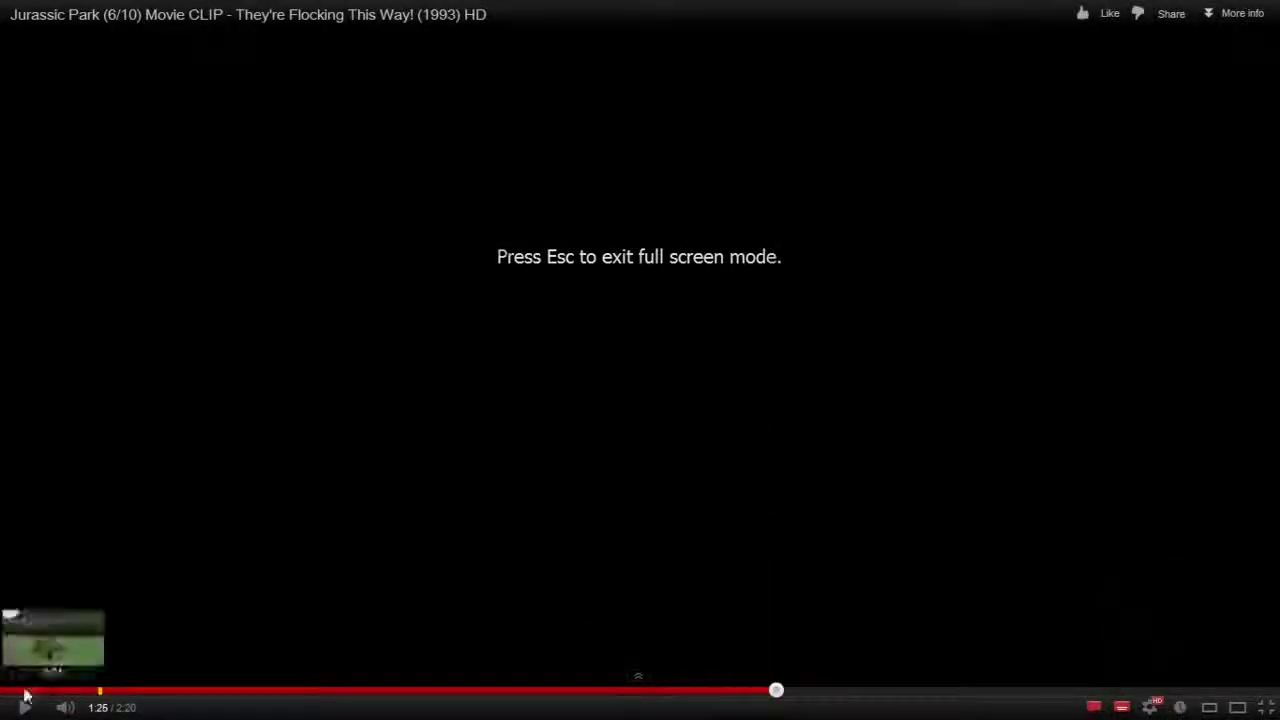
pyautogui.click(26, 707)
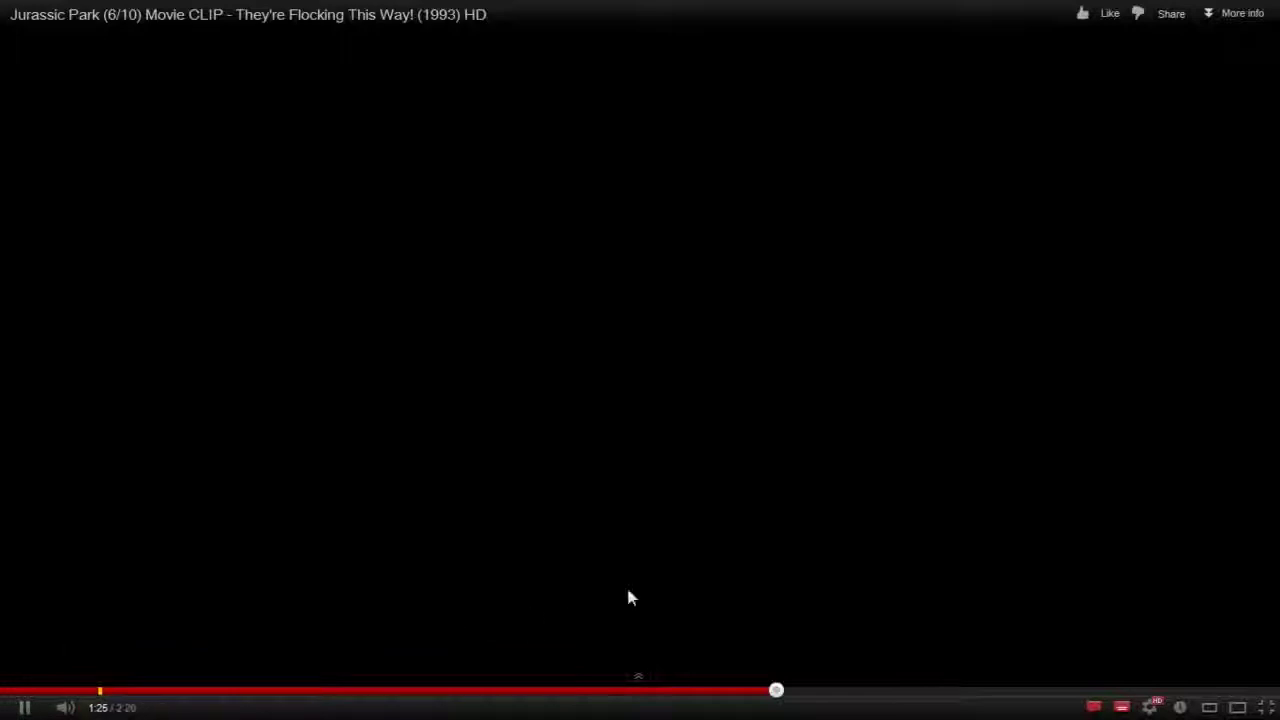